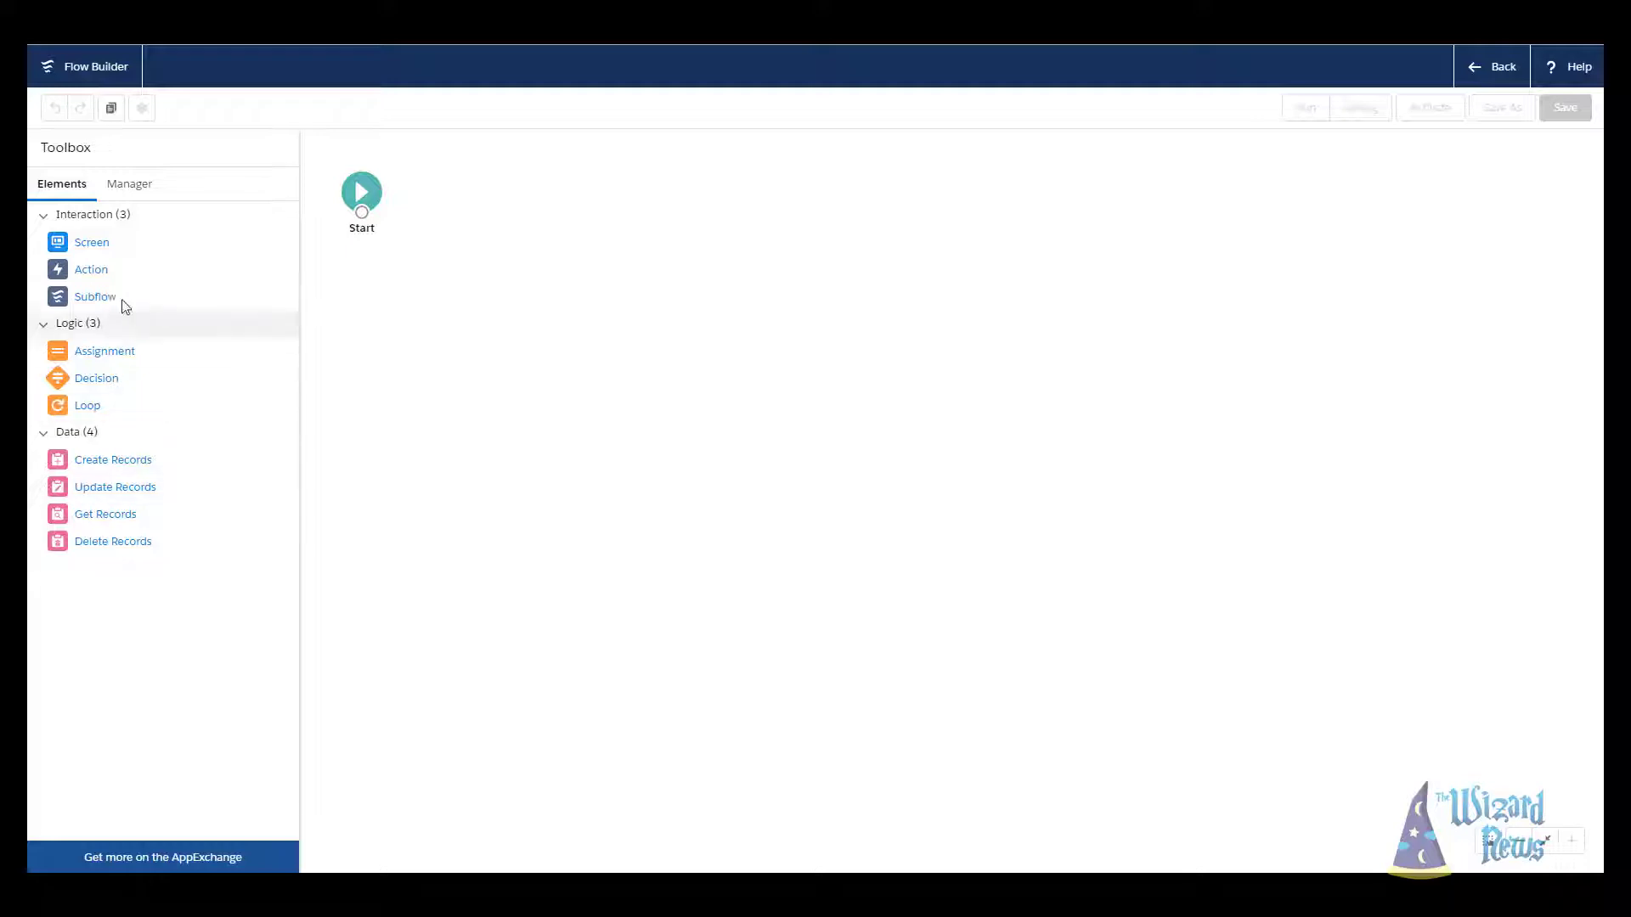
# - Add a Screen element to the flow canvas and label it Instructions
pyautogui.moveTo(95, 245); pyautogui.dragTo(637, 238)
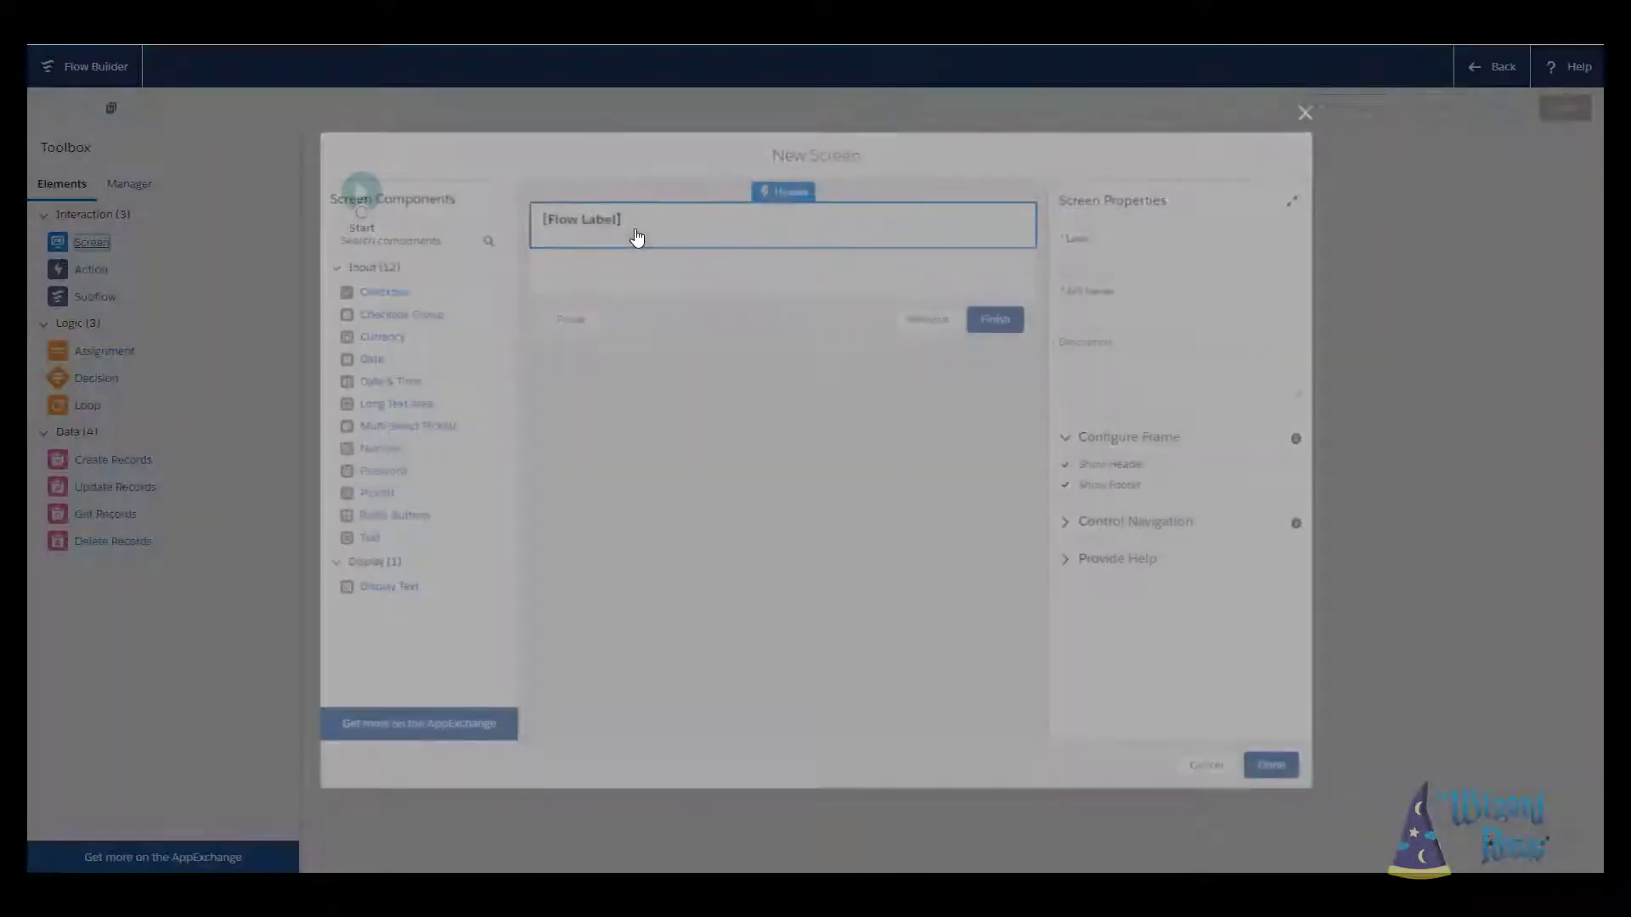
pyautogui.click(1093, 252)
pyautogui.write('Instructions')
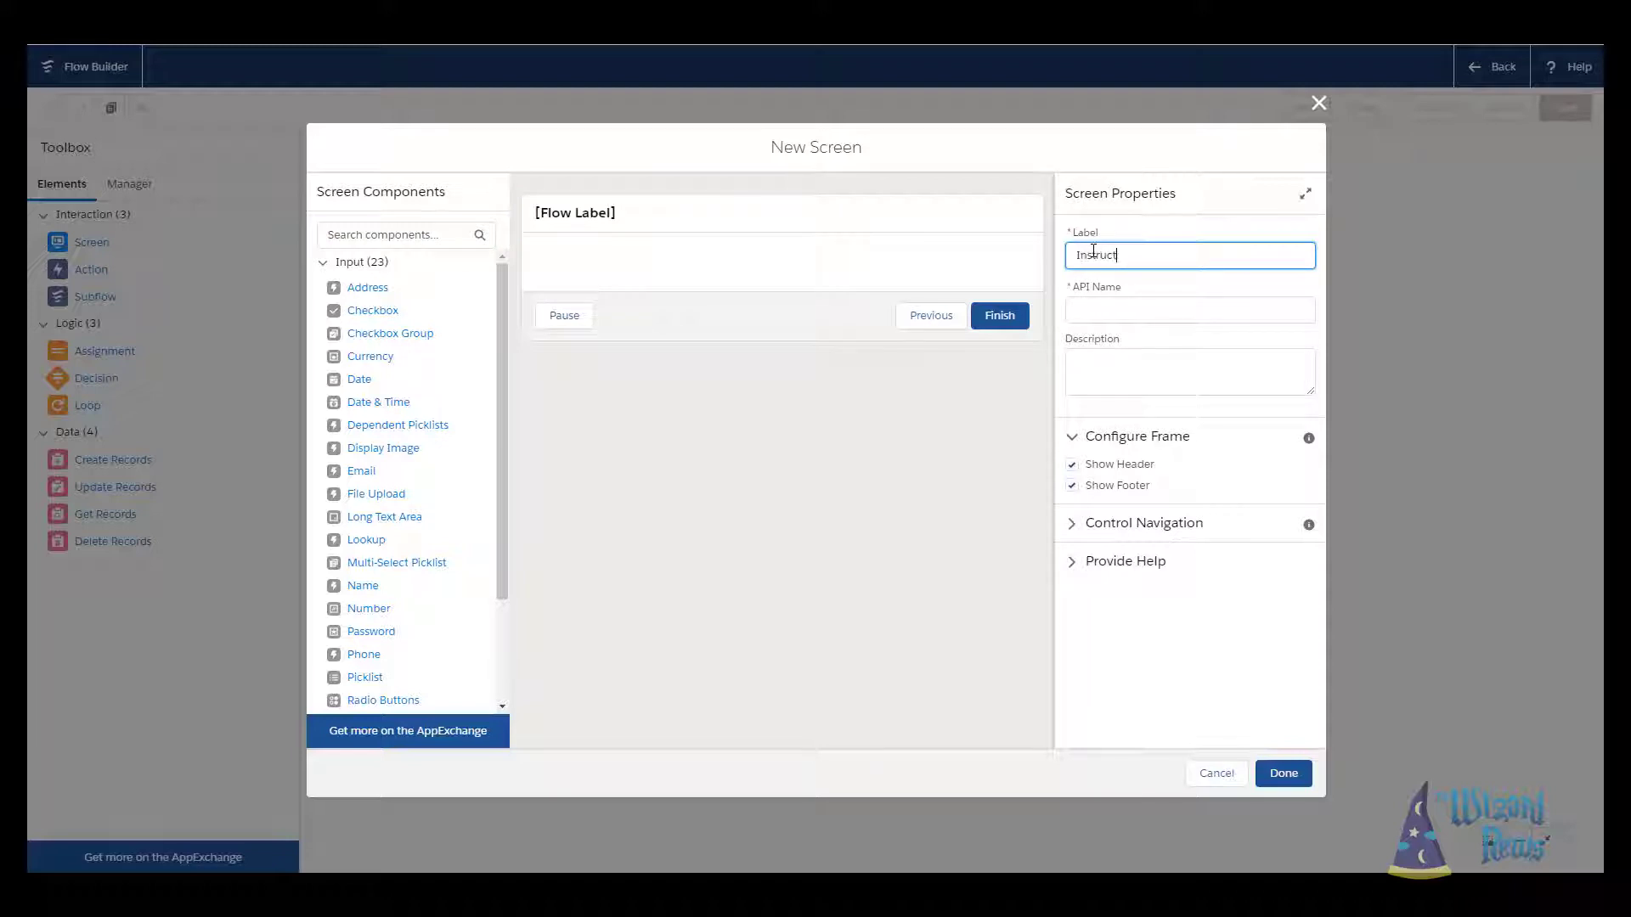
pyautogui.press('Tab')
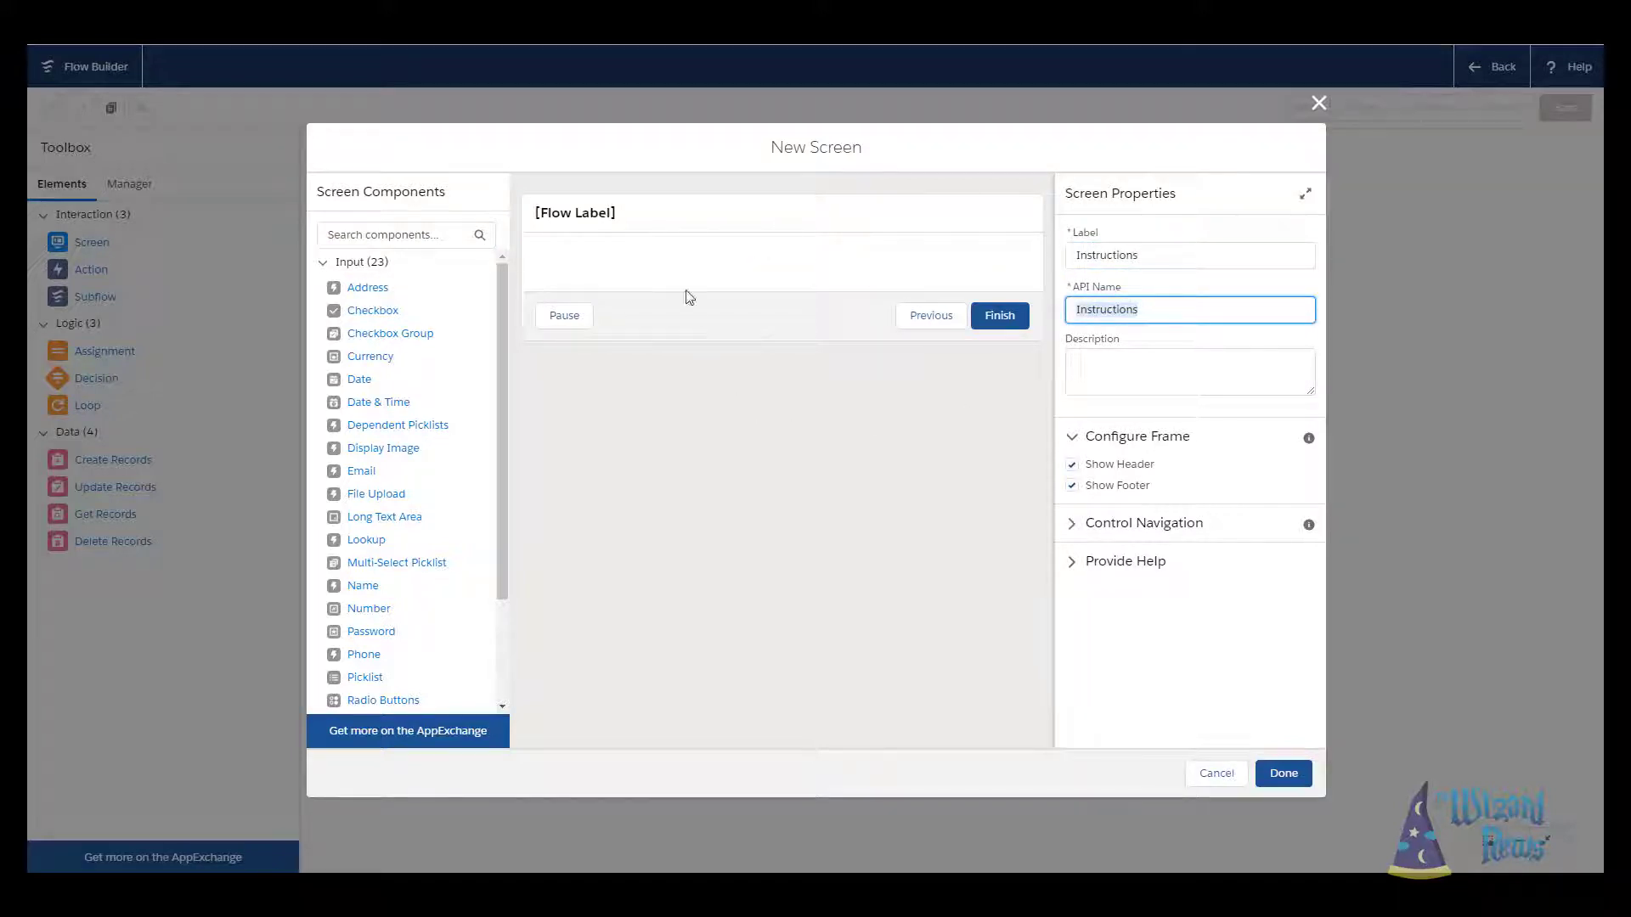
# - Find the Display Text component and add it to the Instructions screen
pyautogui.click(371, 244)
pyautogui.write('out')
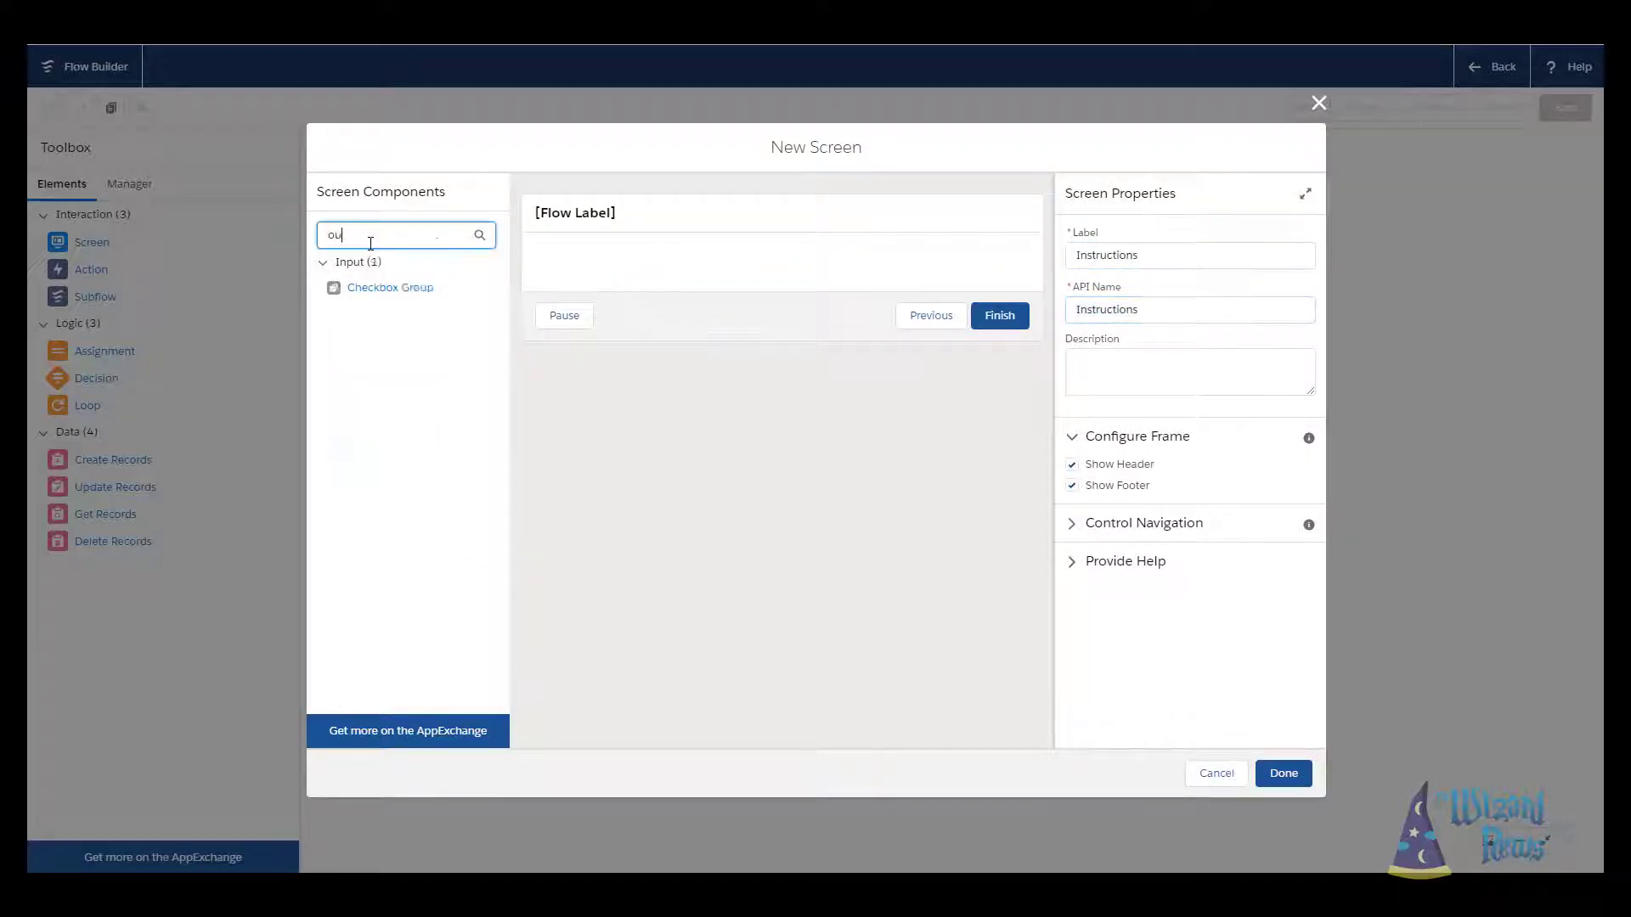
pyautogui.press('BackSpace')
pyautogui.press('BackSpace')
pyautogui.press('BackSpace')
pyautogui.write('dis')
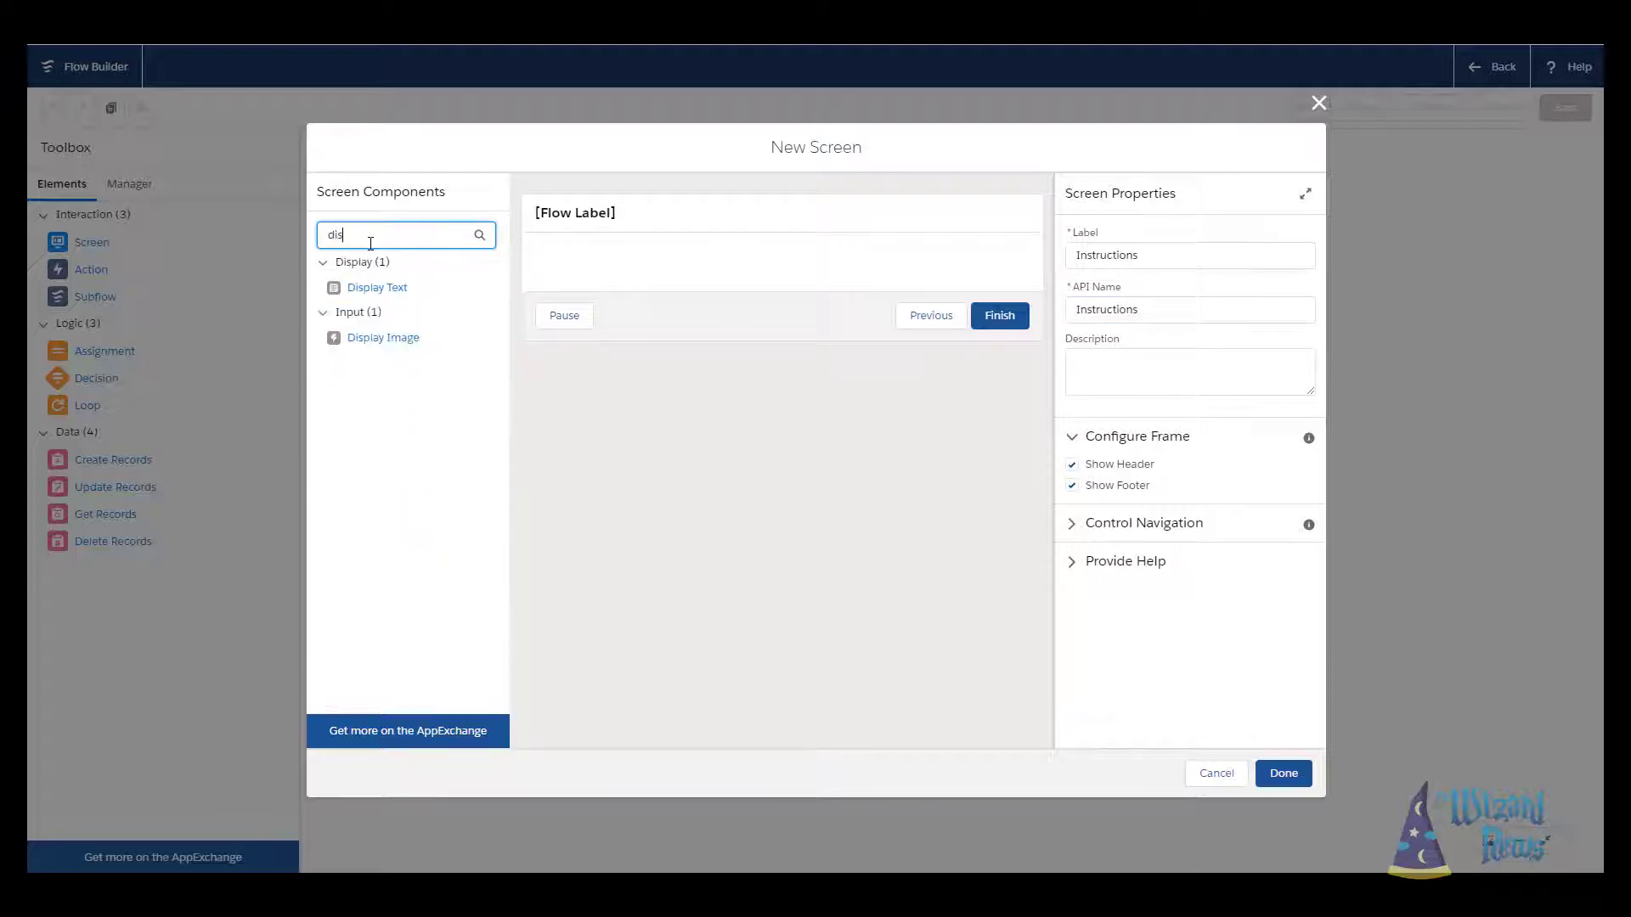
pyautogui.click(392, 292)
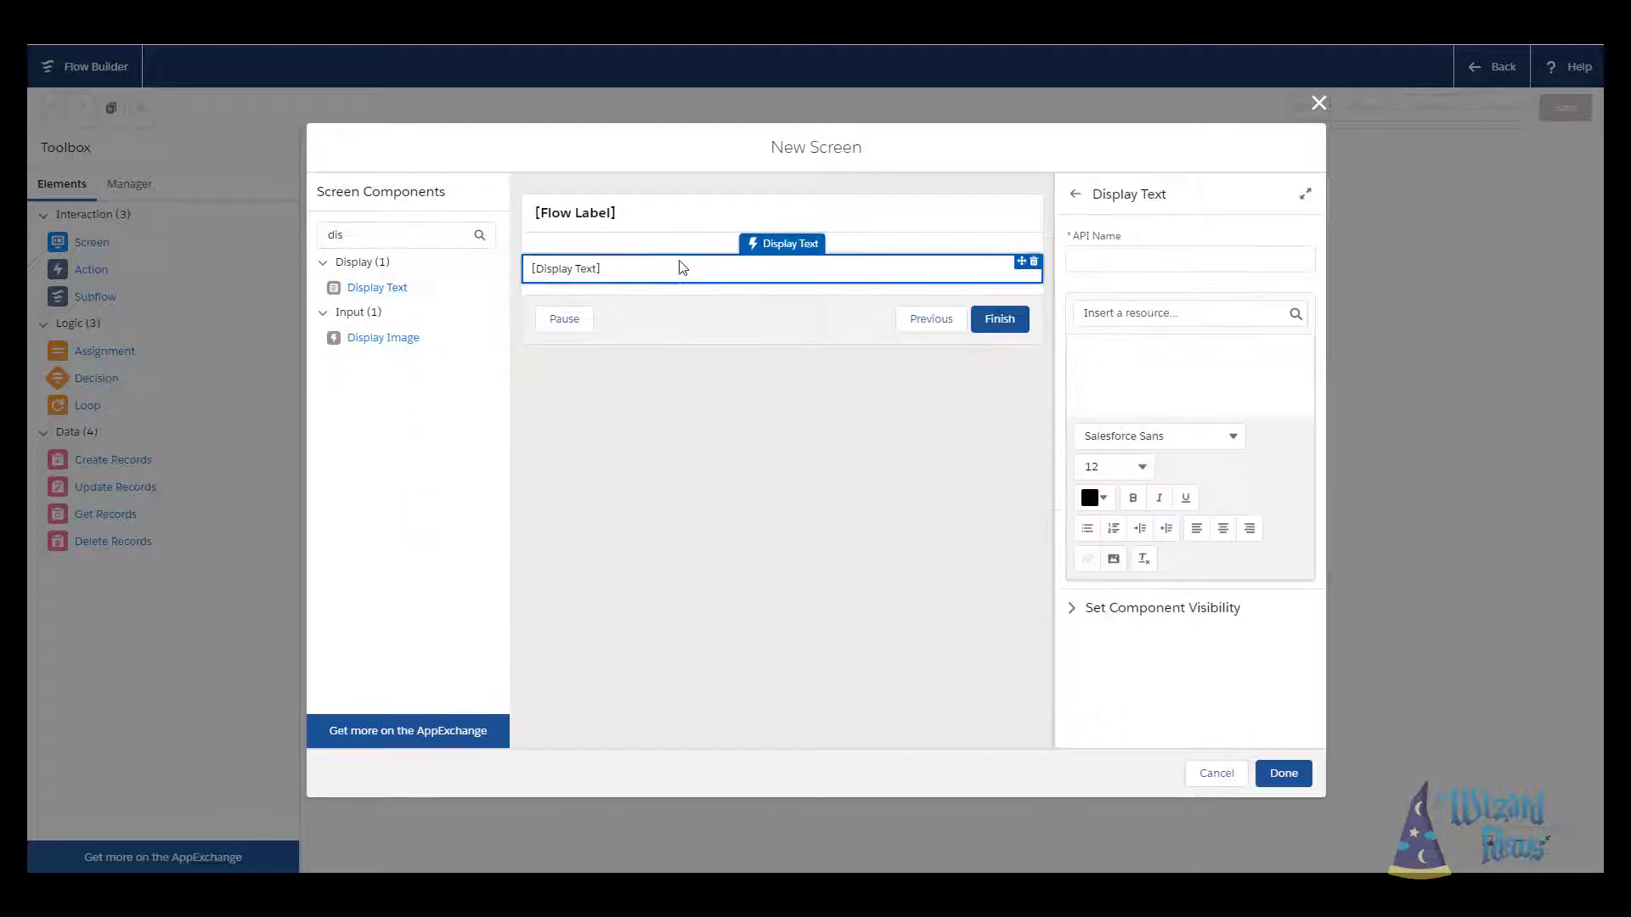
# - Set the display text component's API name to WelcomeMsg
pyautogui.click(1176, 255)
pyautogui.write('Welcome MEssa')
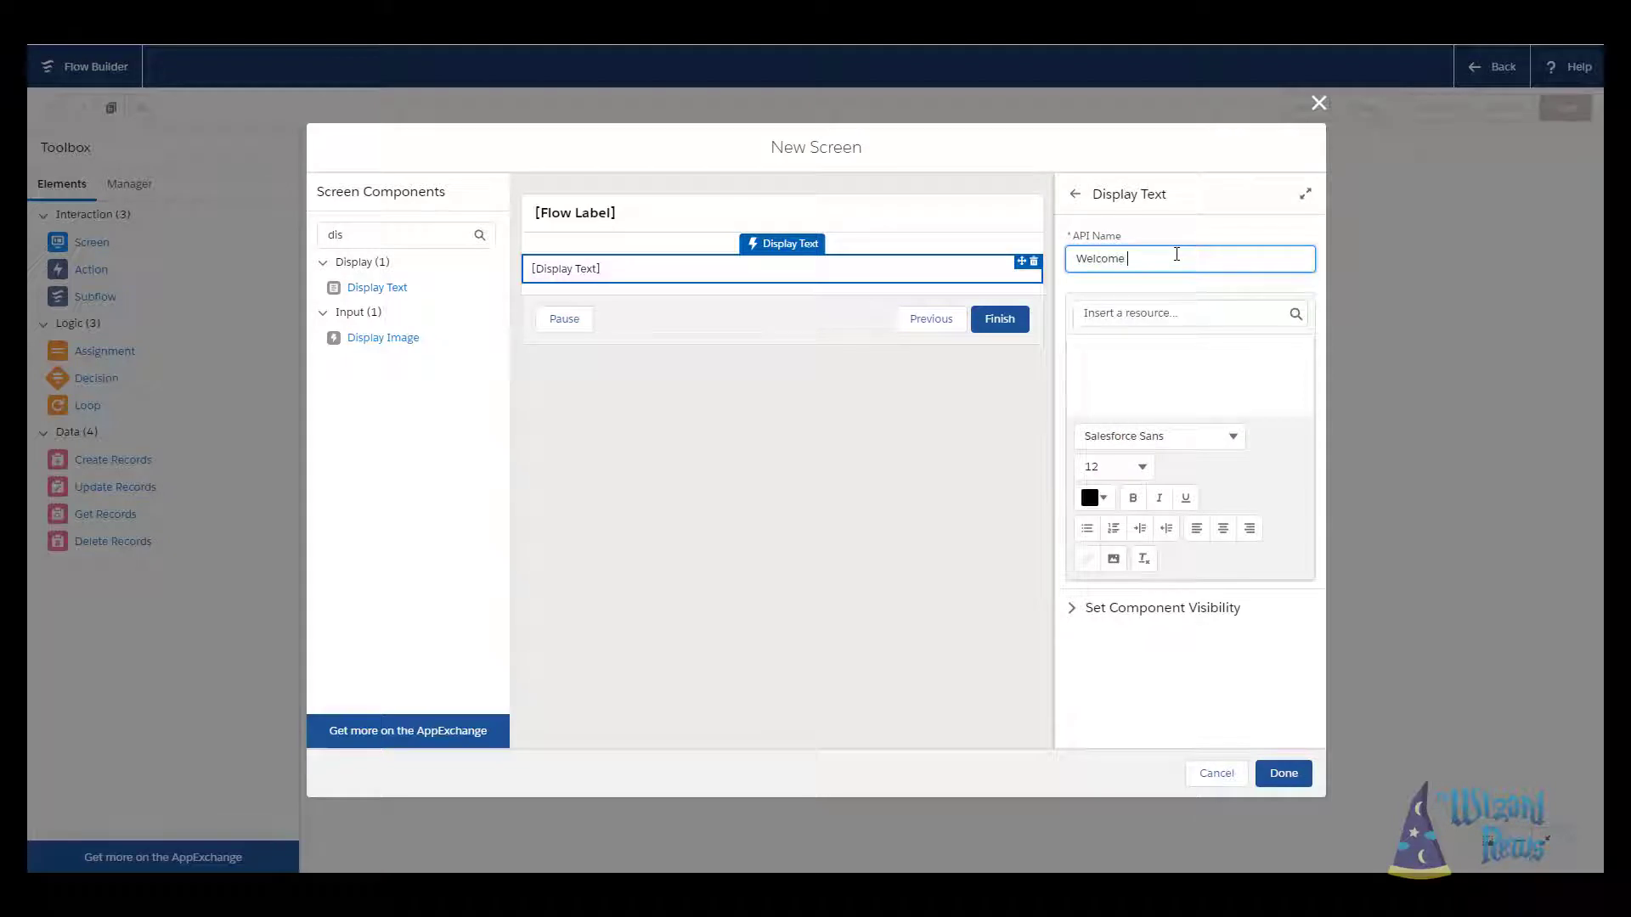
pyautogui.press('BackSpace')
pyautogui.press('BackSpace')
pyautogui.press('BackSpace')
pyautogui.press('BackSpace')
pyautogui.press('BackSpace')
pyautogui.press('BackSpace')
pyautogui.write('Msg')
pyautogui.press('Tab')
pyautogui.press('Tab')
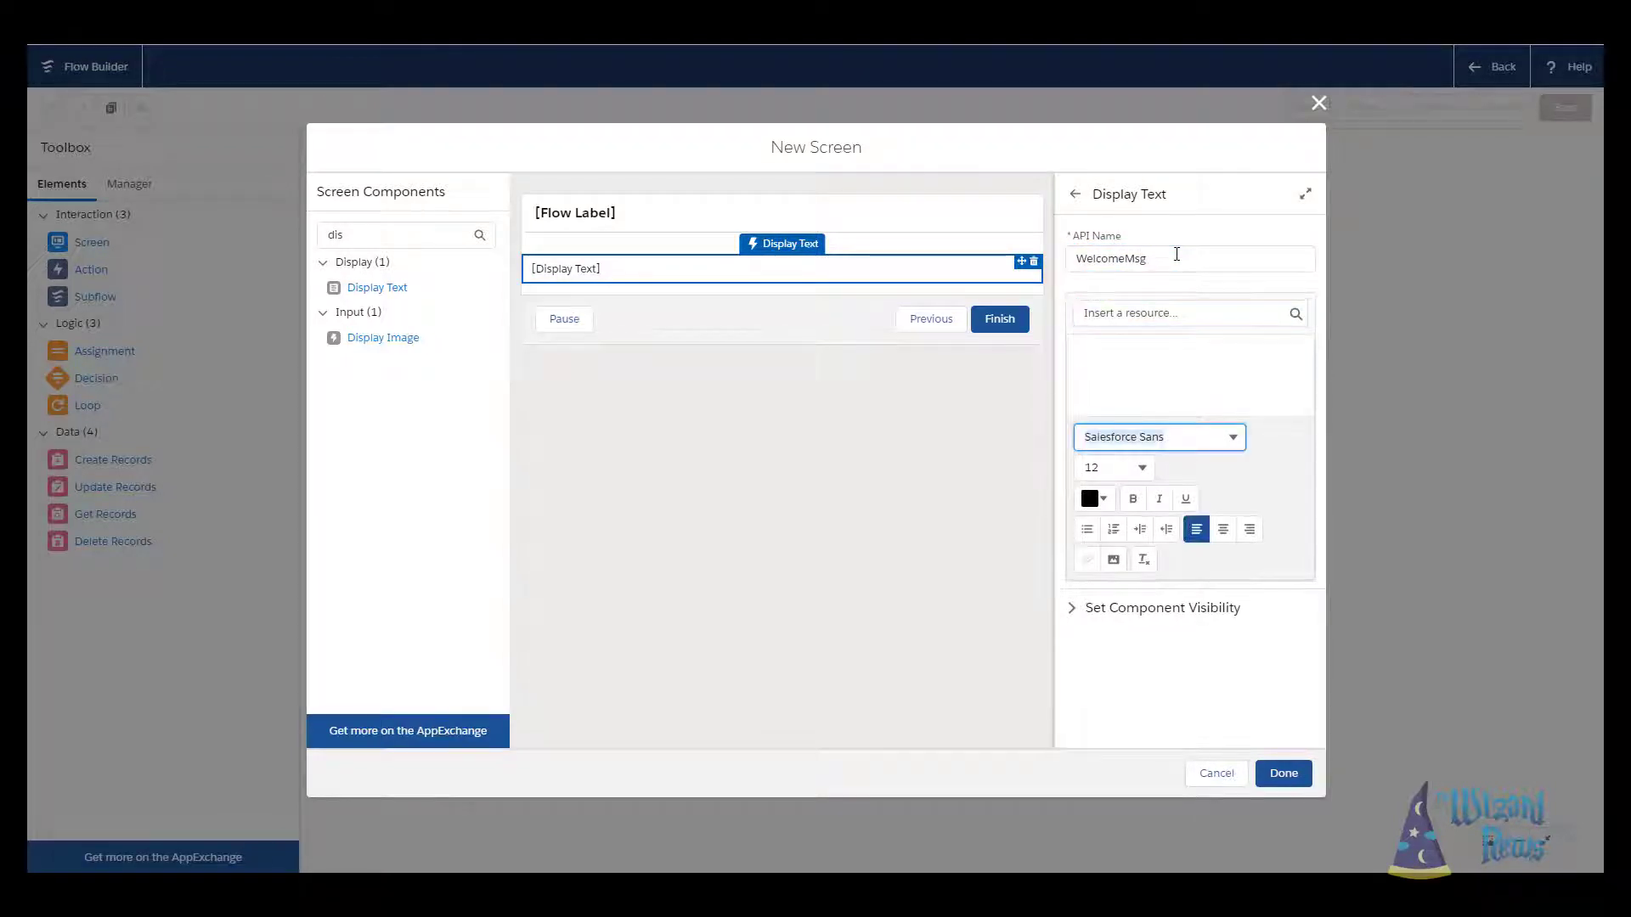
# - Enter the message "Welcome to Choose your own Adventure." with "Click next to start the adventure!" on a new line, and finish the screen
pyautogui.click(1184, 393)
pyautogui.write('Welc')
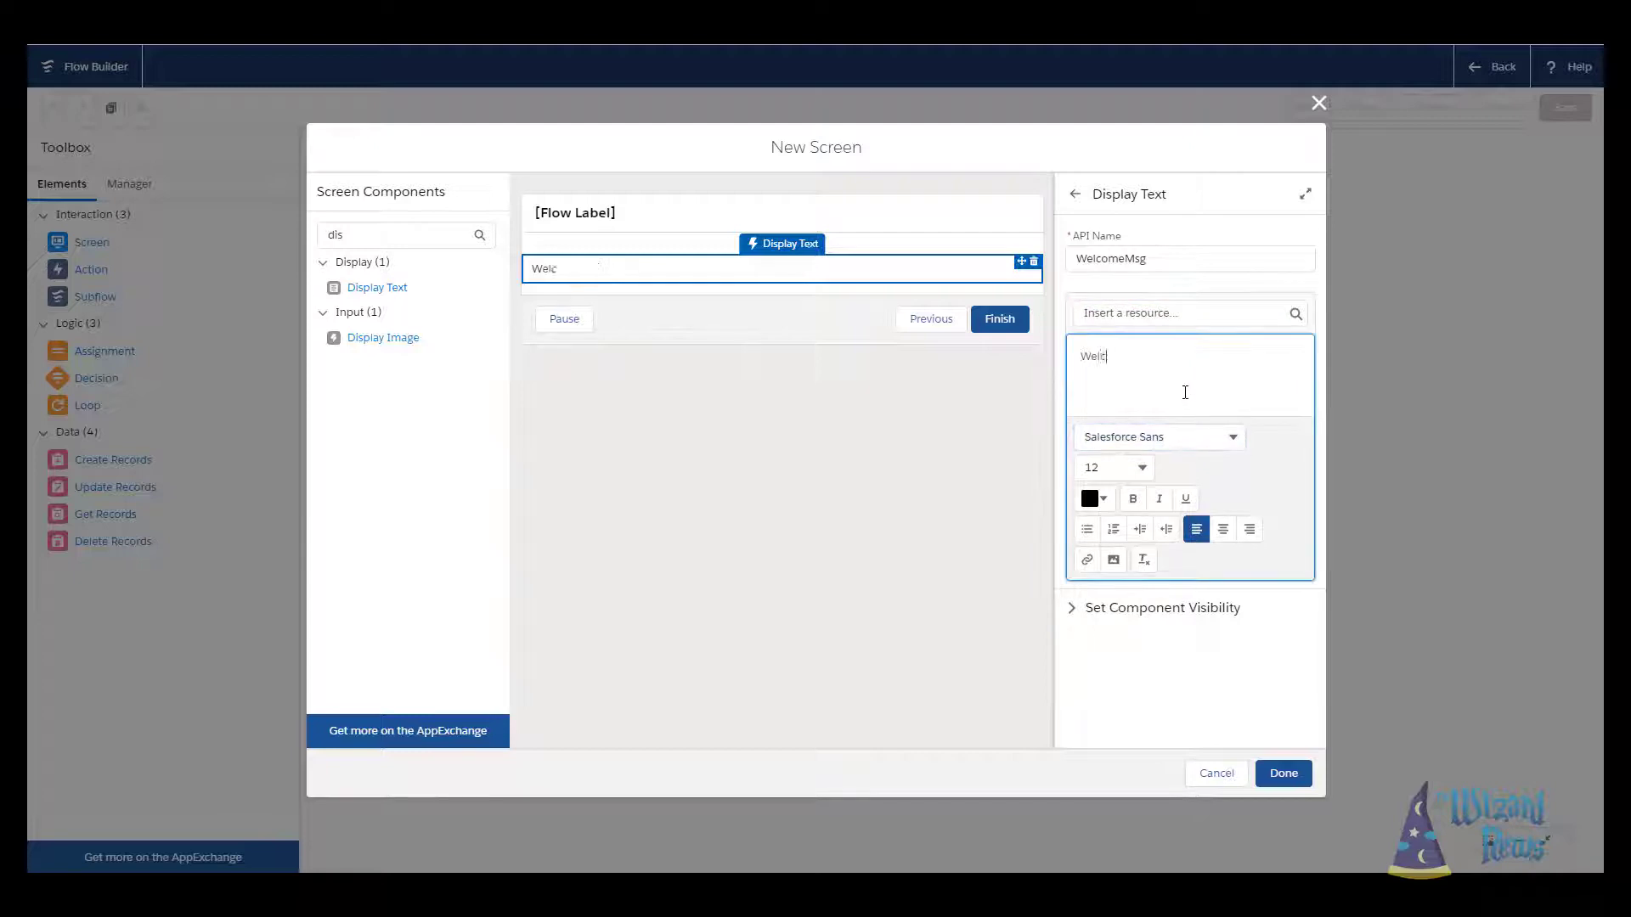
pyautogui.write('ome to Choos')
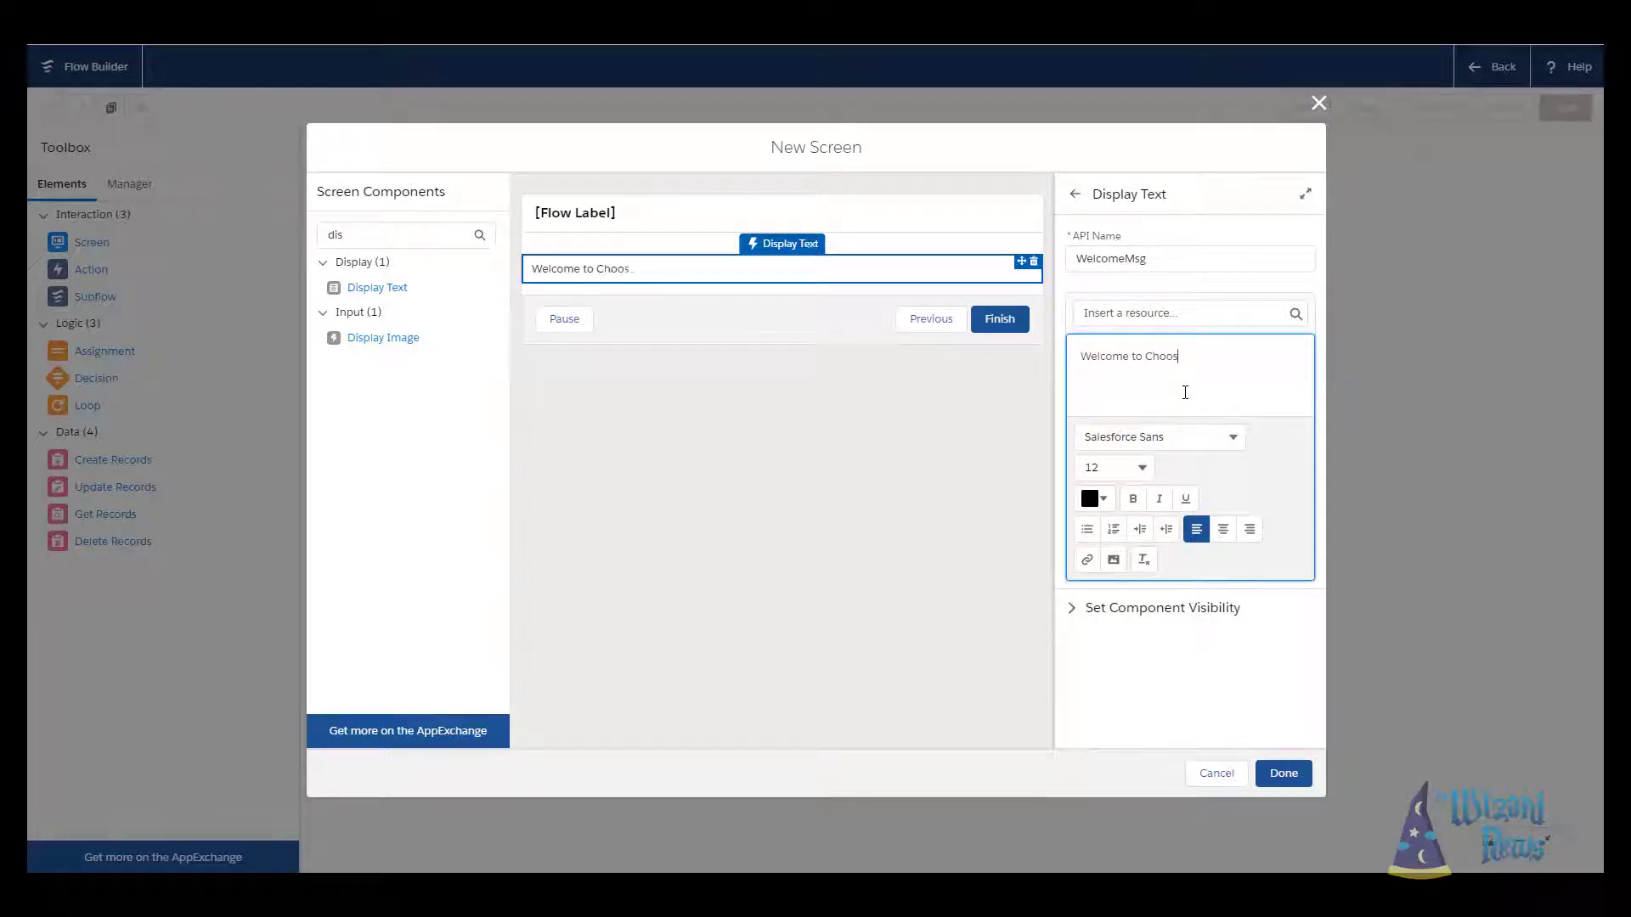
pyautogui.write('e your own Adventure.')
pyautogui.press('Return')
pyautogui.write('Click nex')
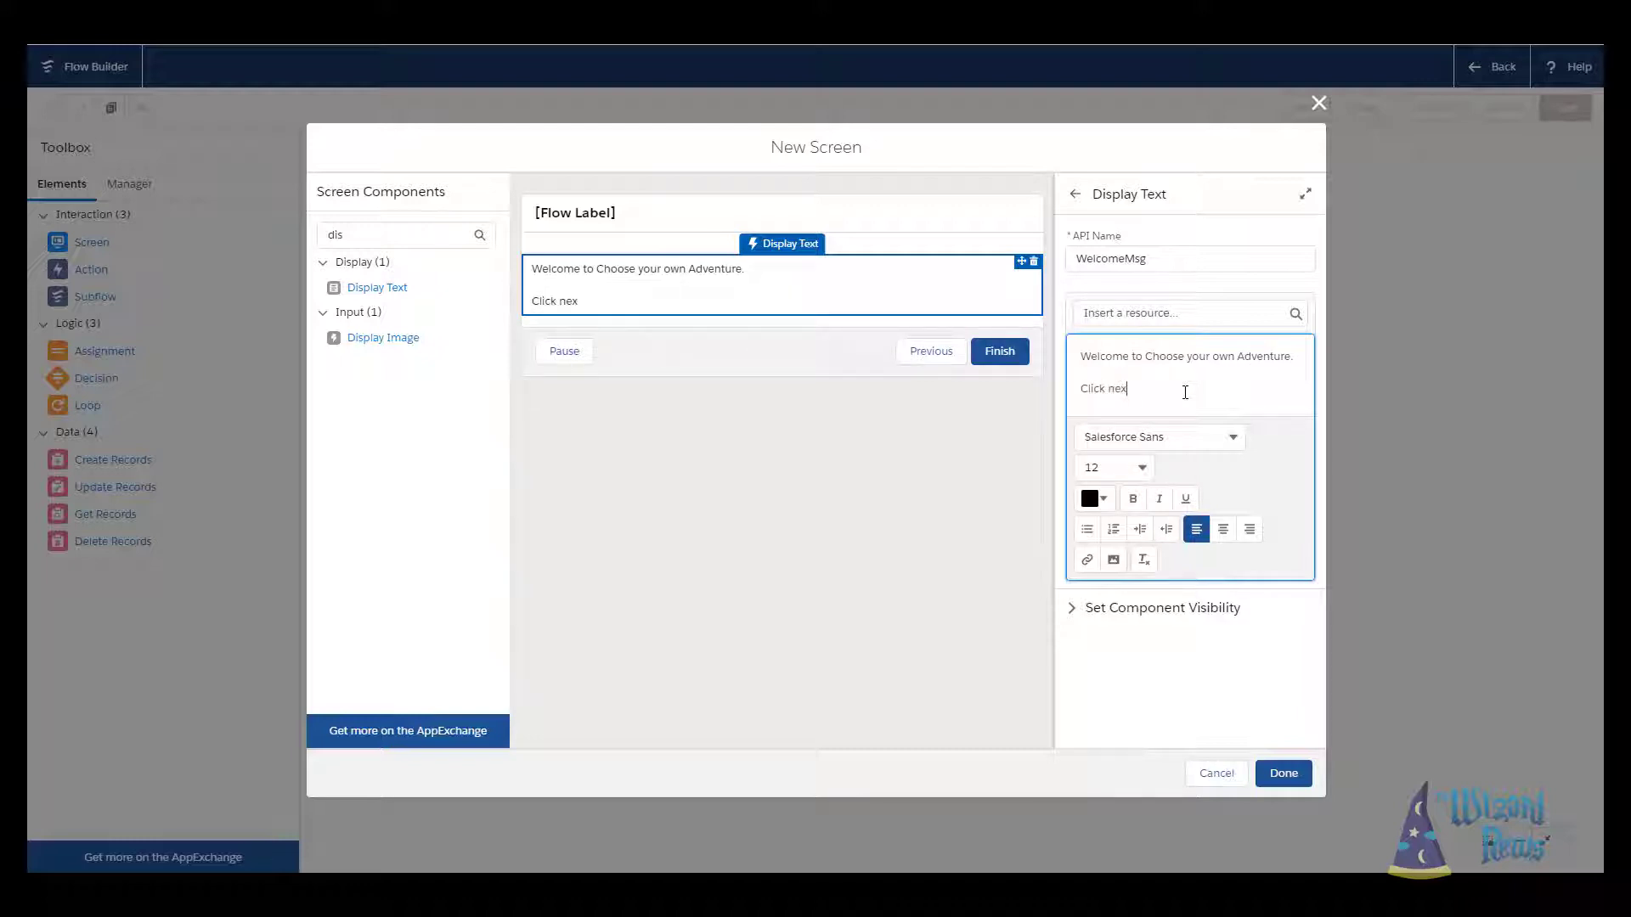
pyautogui.write('t to start the adventure!')
pyautogui.click(1308, 773)
# - Place the Instructions screen beside the Start element and connect Start to it
pyautogui.moveTo(666, 246); pyautogui.dragTo(505, 183)
pyautogui.moveTo(362, 212); pyautogui.dragTo(461, 202)
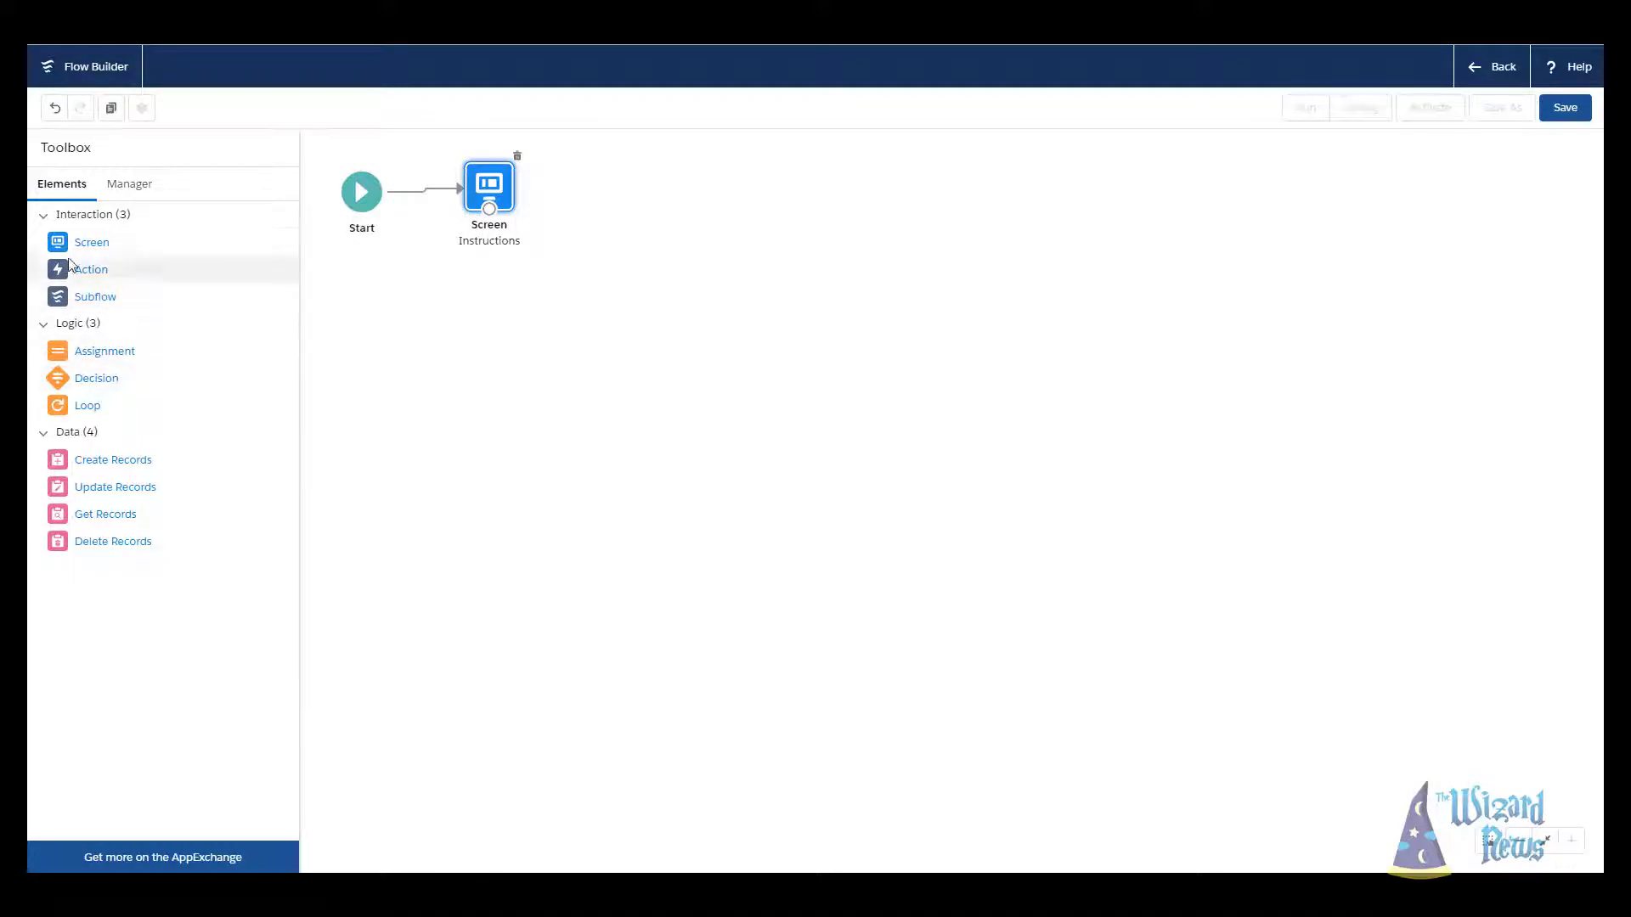
# - Add a second Screen element beside Instructions and label it The Adventure Begins
pyautogui.moveTo(75, 251); pyautogui.dragTo(651, 187)
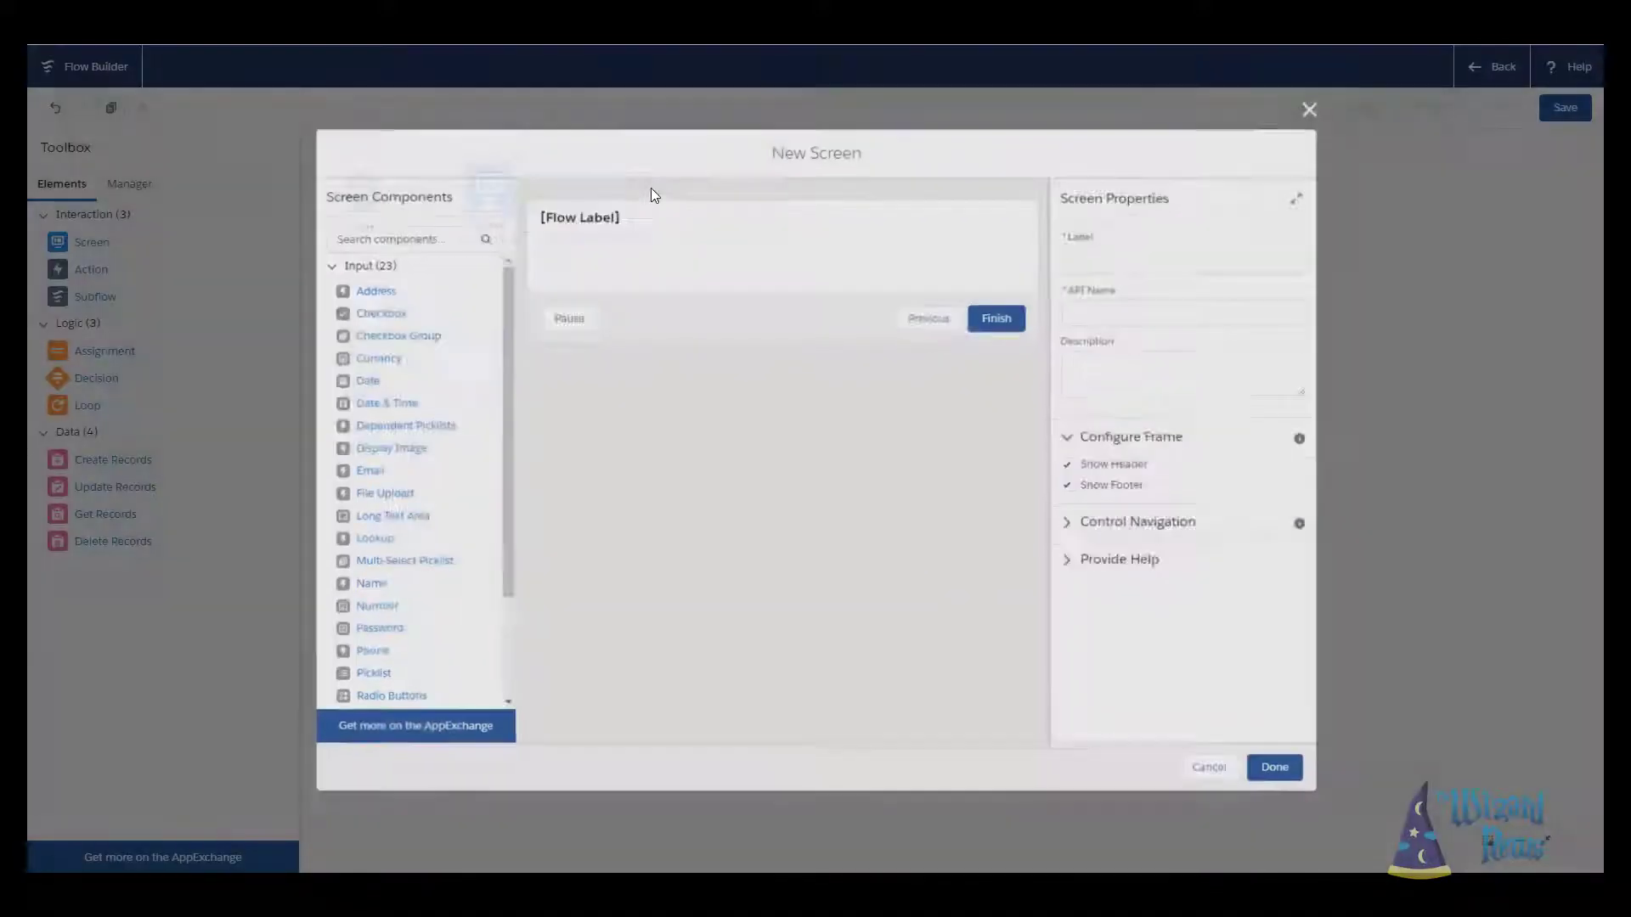
pyautogui.click(1083, 253)
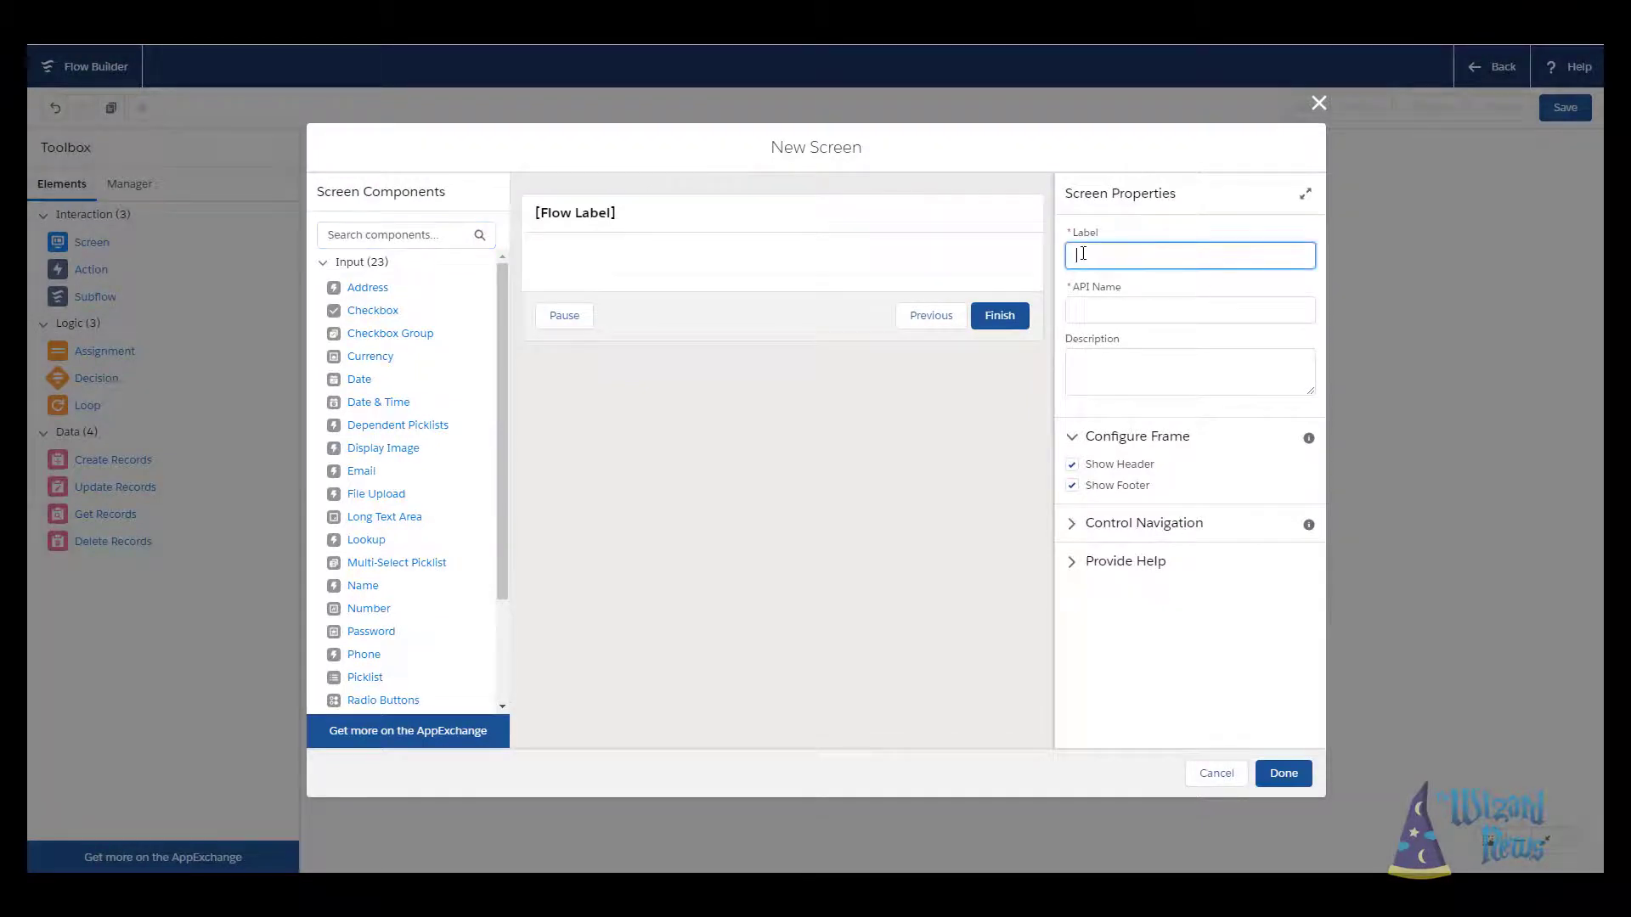
pyautogui.write('The Adventure Begins')
pyautogui.press('Tab')
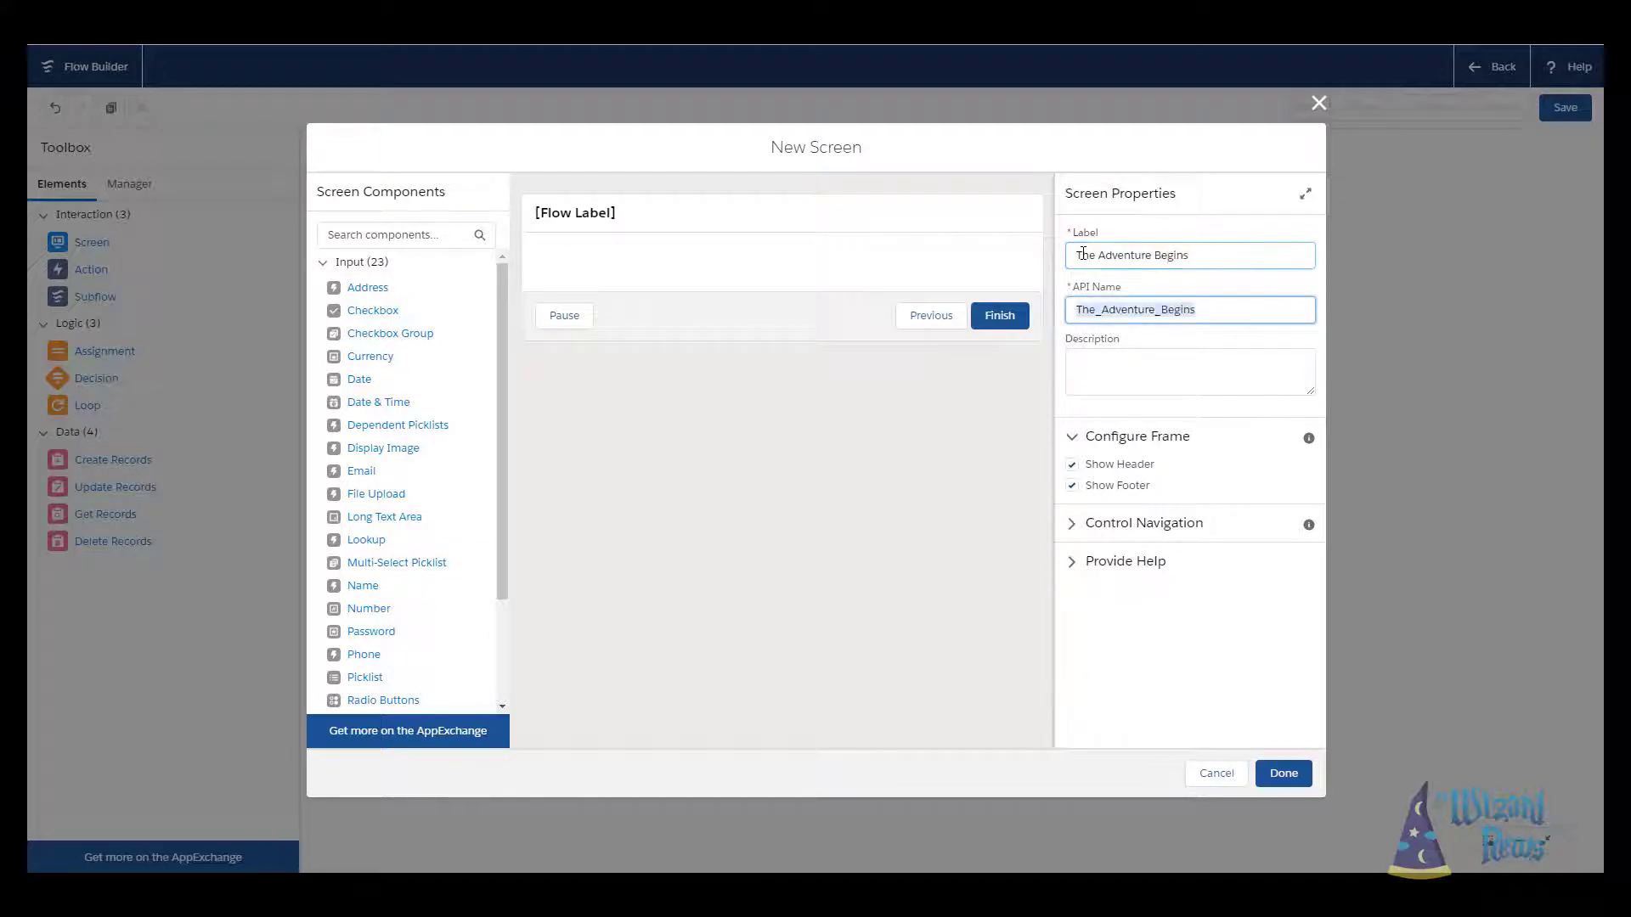
pyautogui.click(955, 463)
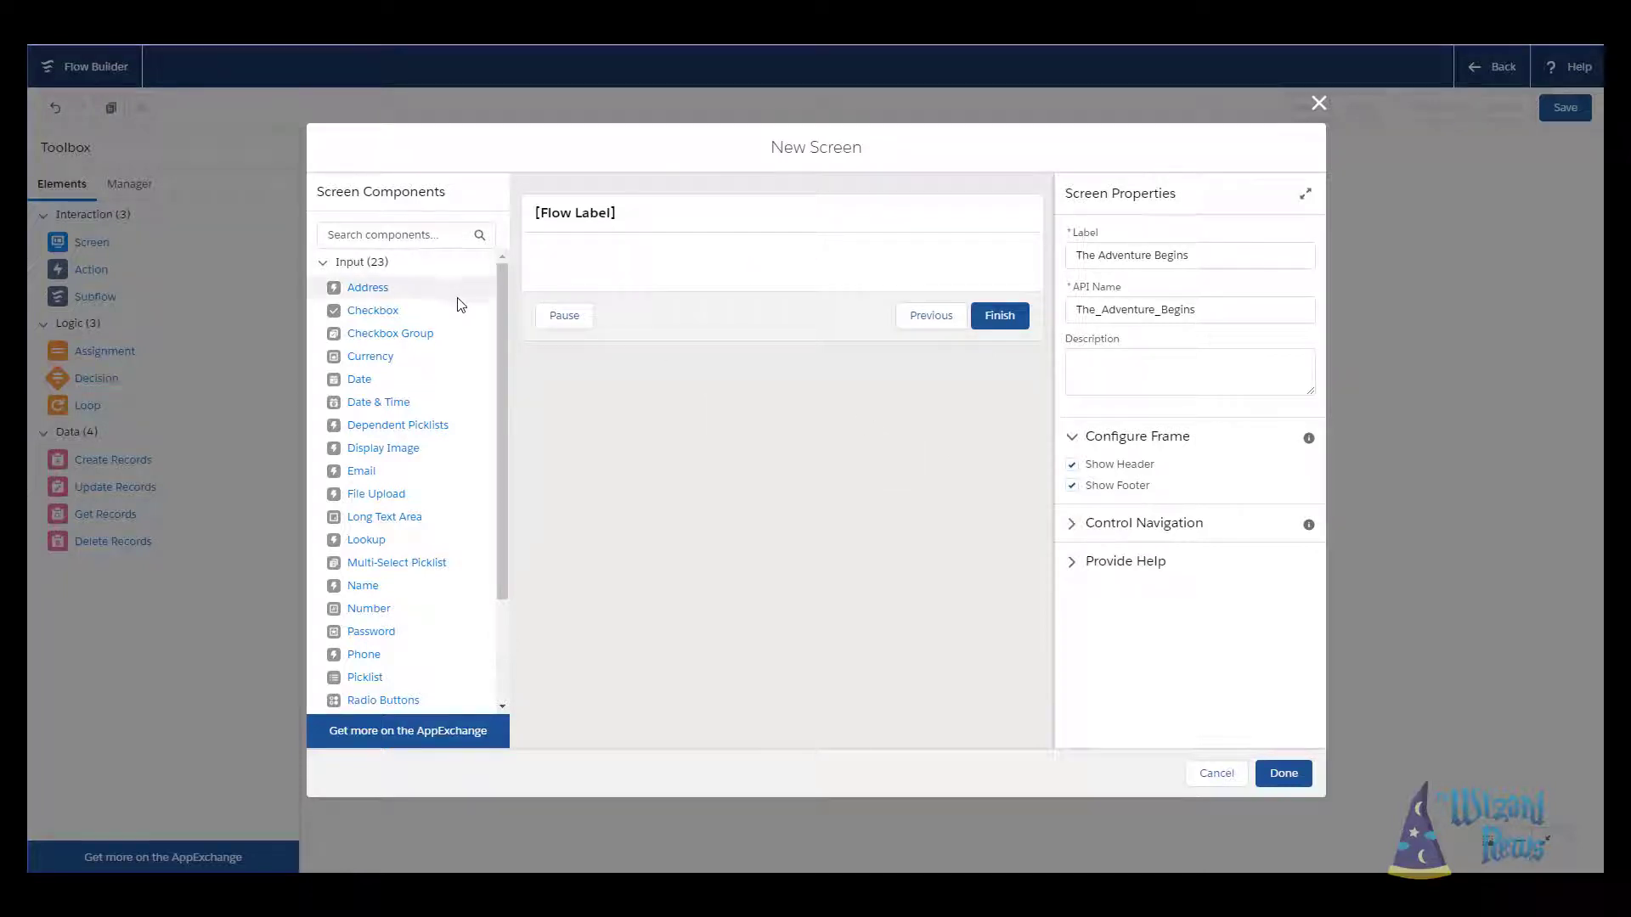
# - Add a Display Text component to the new screen with a Radio Buttons component below it
pyautogui.scroll(-3, 458, 335)
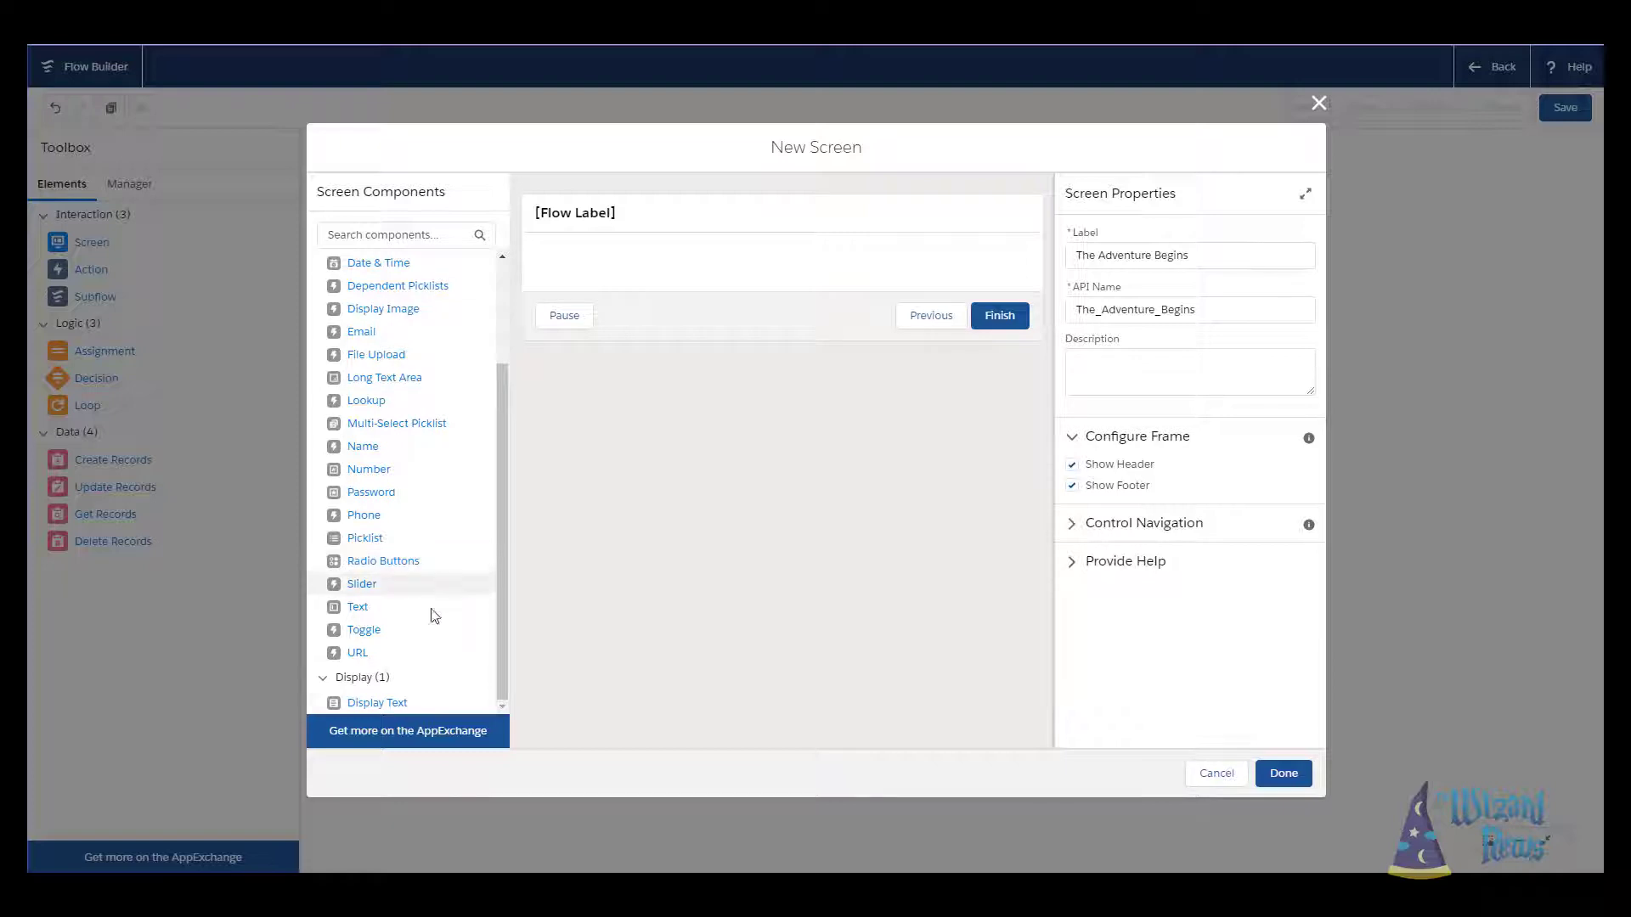
pyautogui.moveTo(390, 705); pyautogui.dragTo(646, 283)
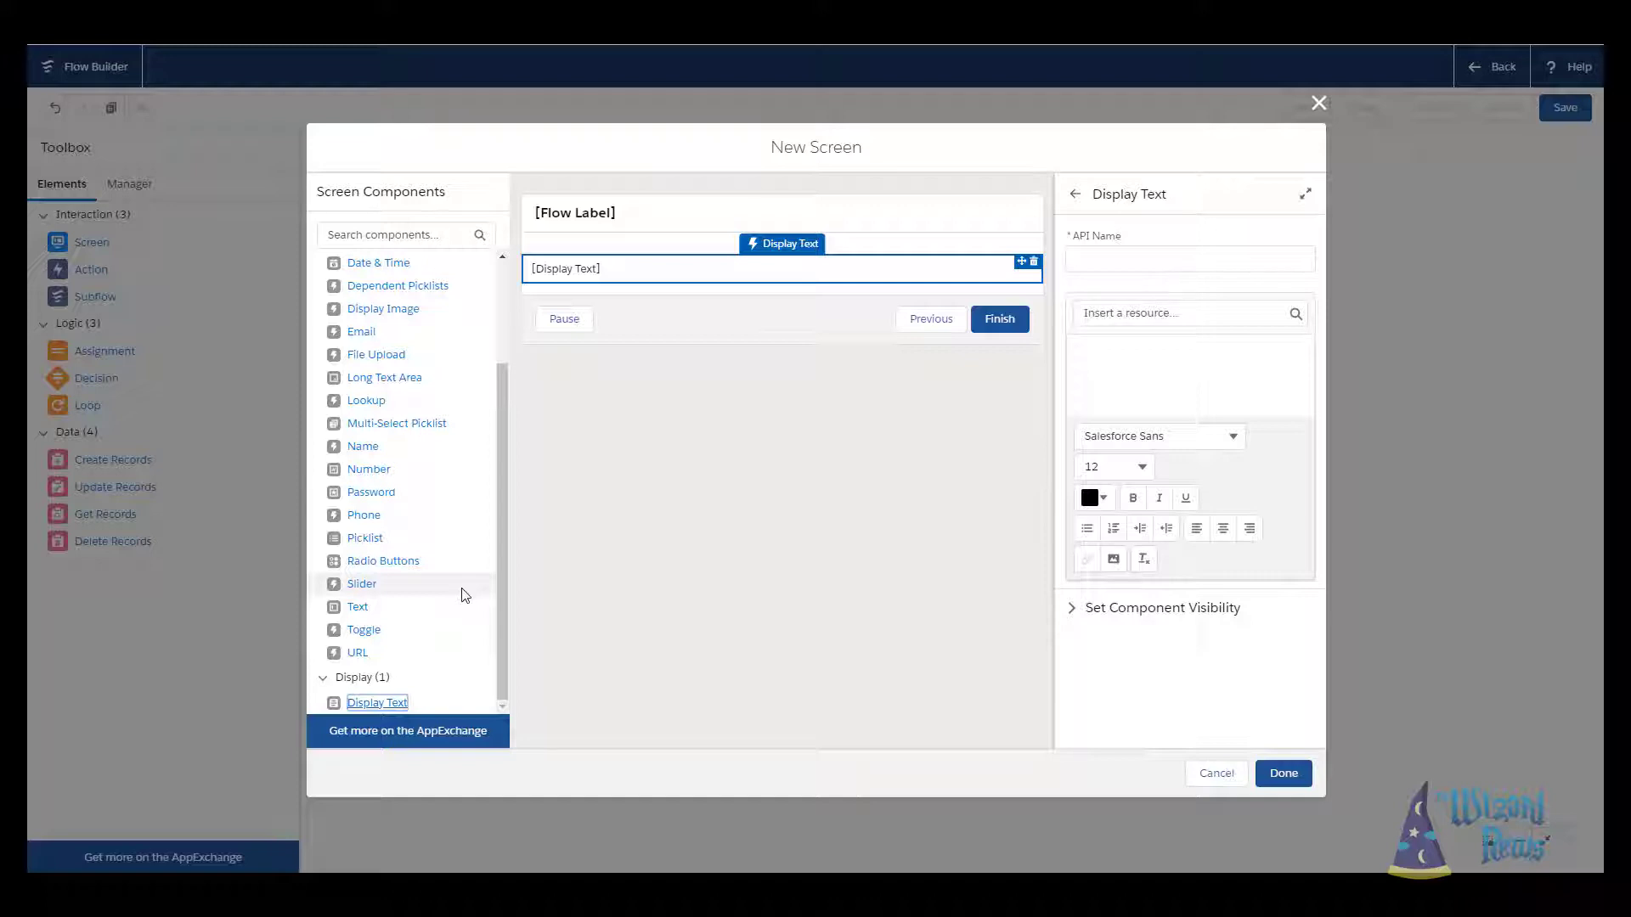
pyautogui.moveTo(426, 562); pyautogui.dragTo(665, 287)
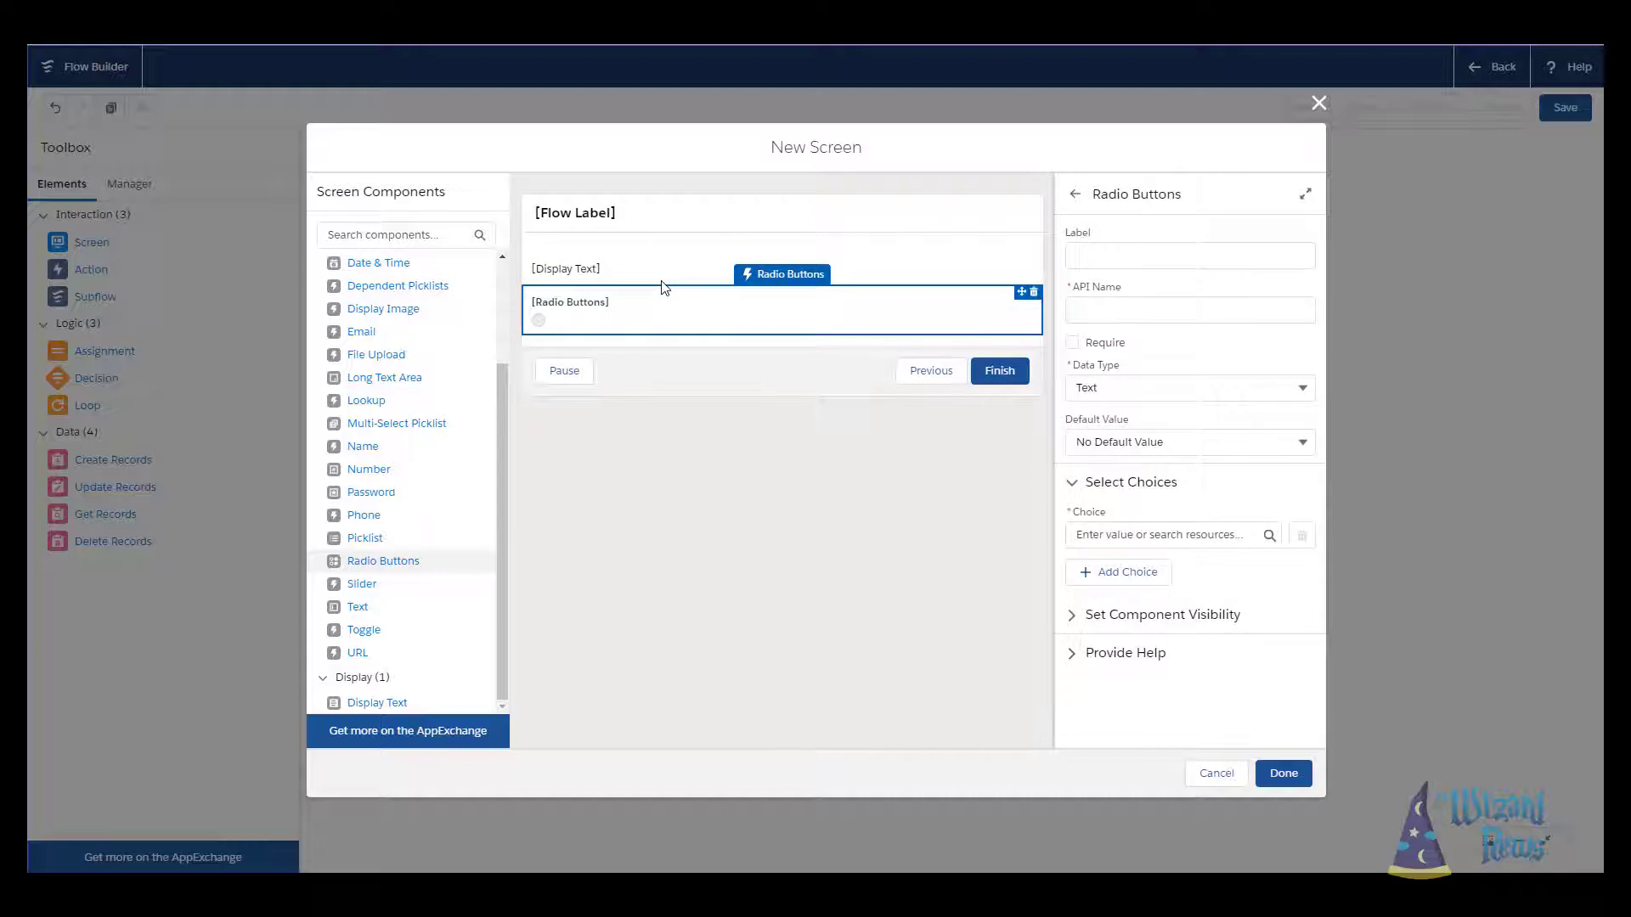
# - Name the display text component AdventureMsg1 and enter the text "The room is dark and dreary. There are four doors"
pyautogui.click(659, 278)
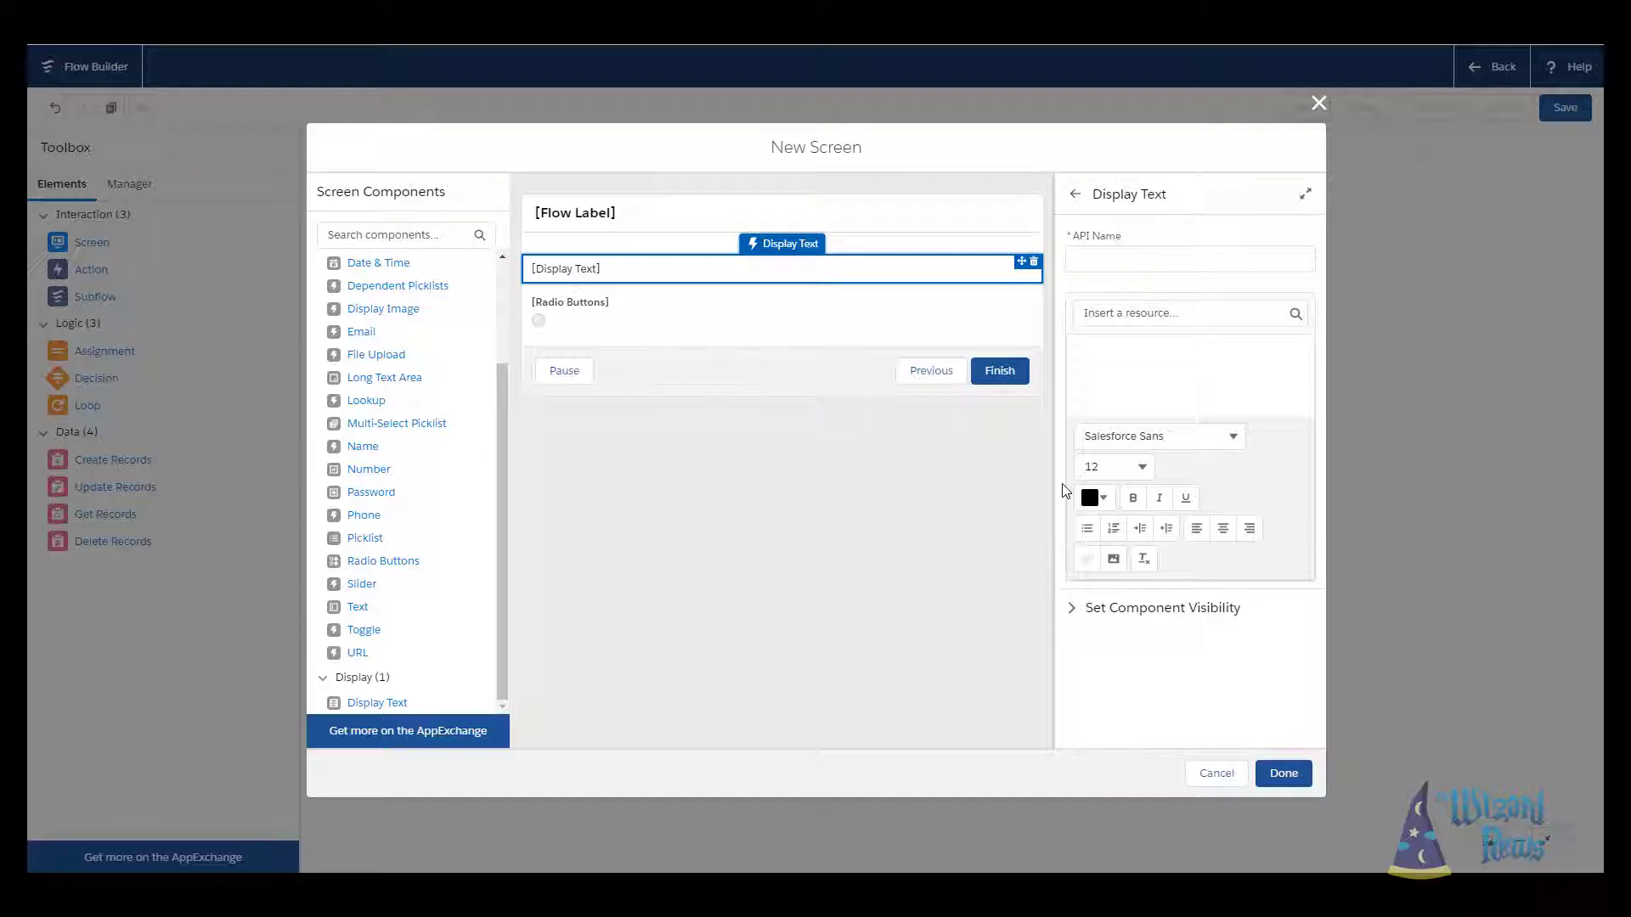
pyautogui.click(1142, 252)
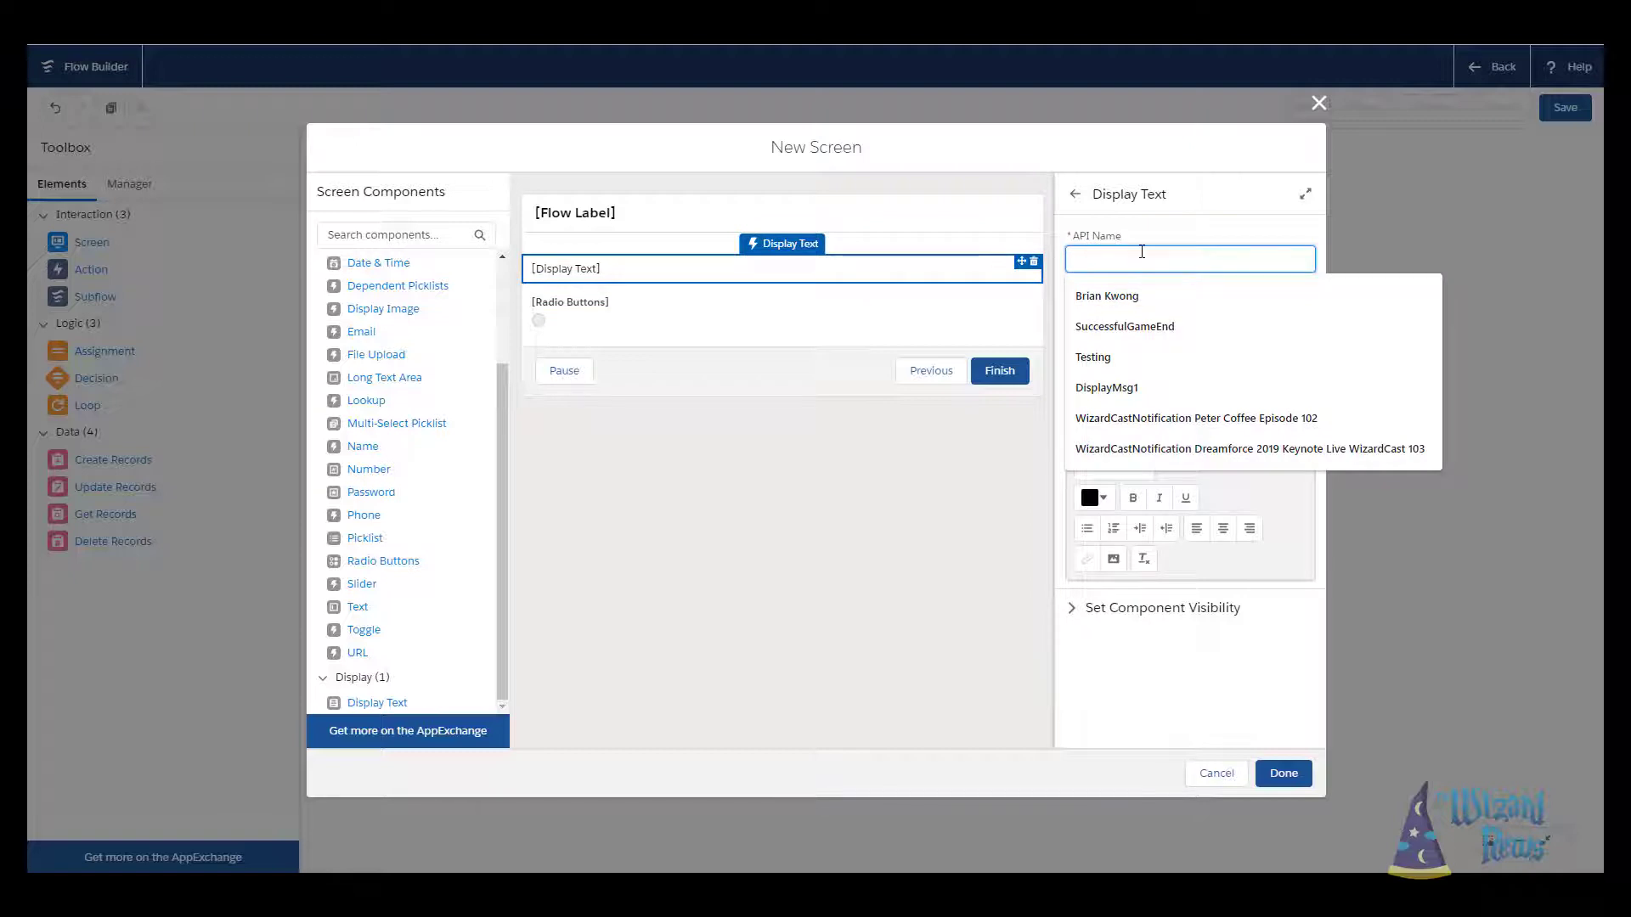
pyautogui.write('Adventure')
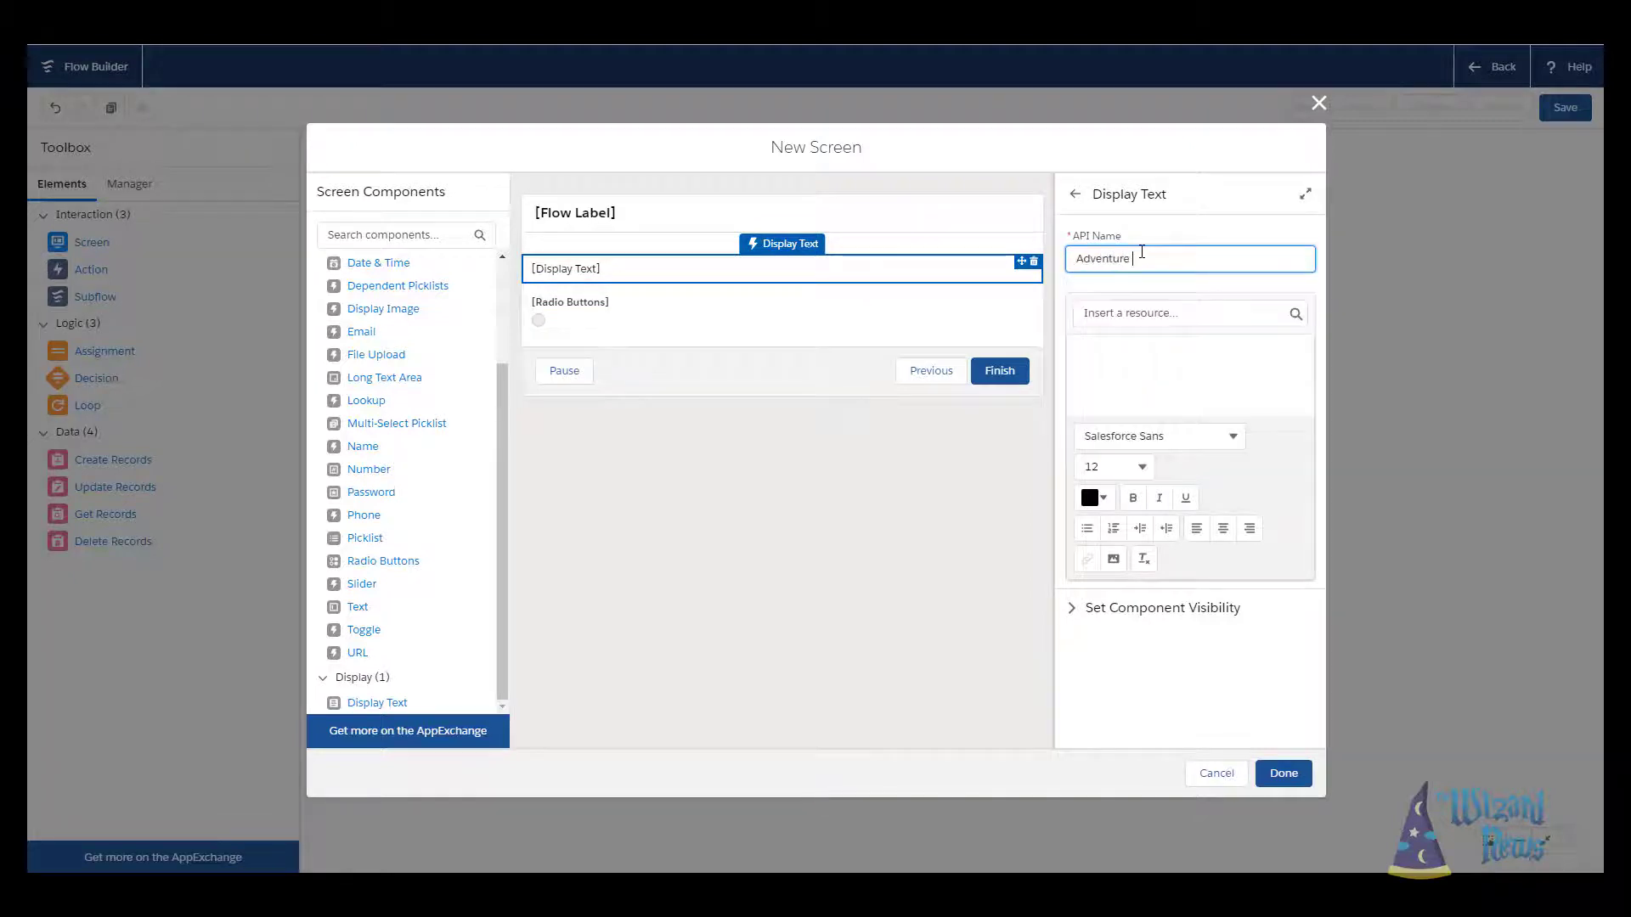
pyautogui.write('Msg1')
pyautogui.press('Tab')
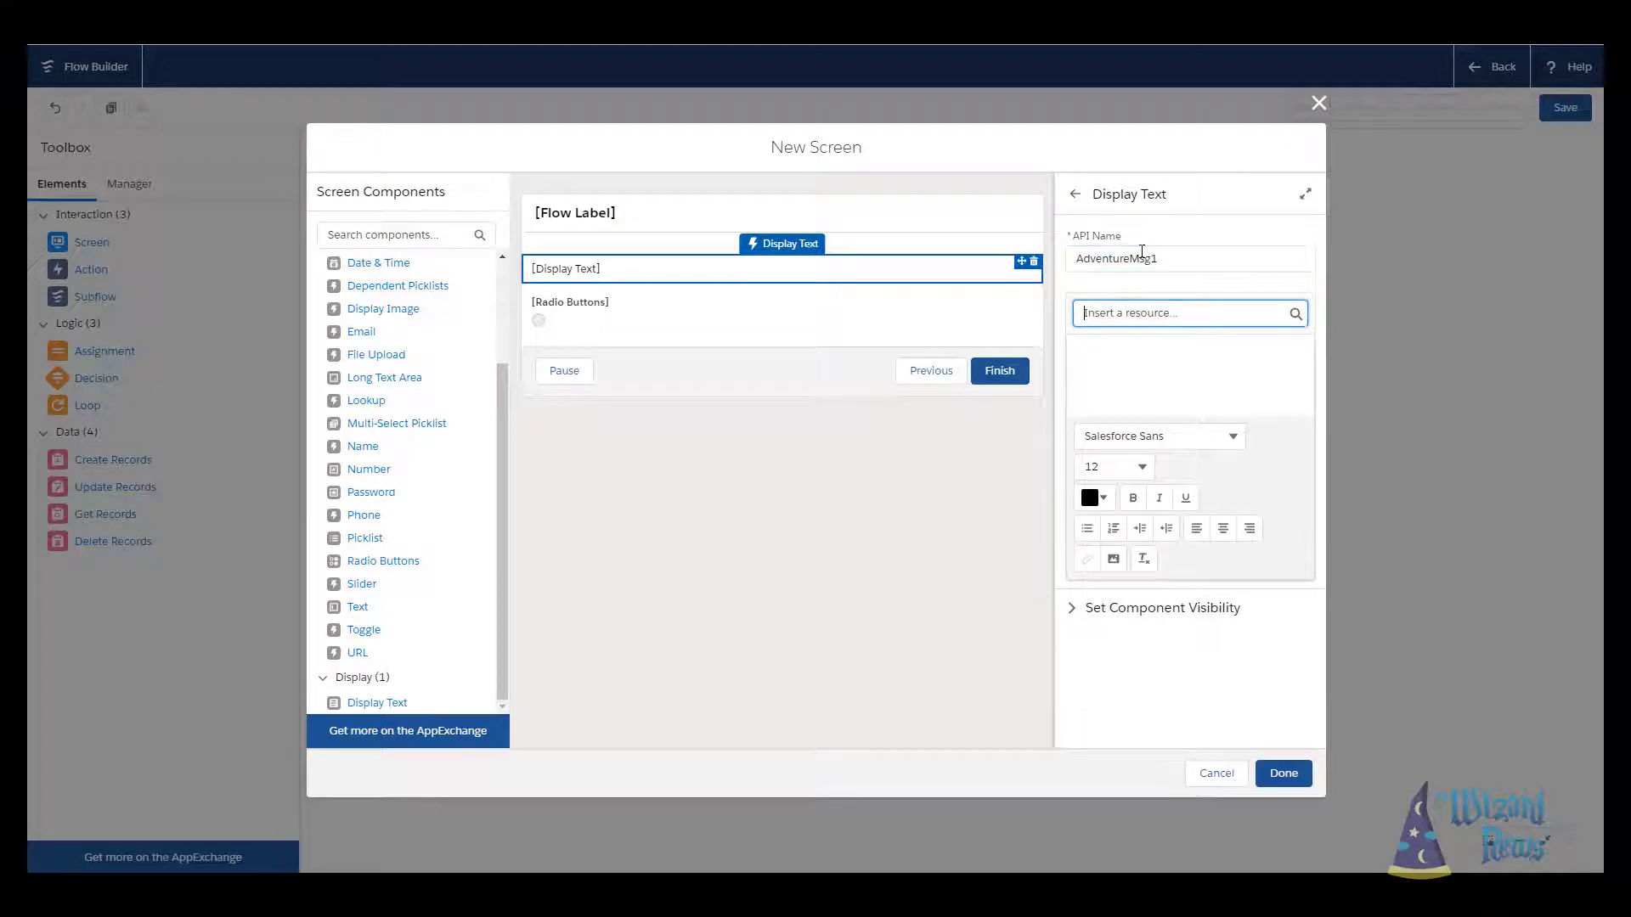
pyautogui.click(1173, 377)
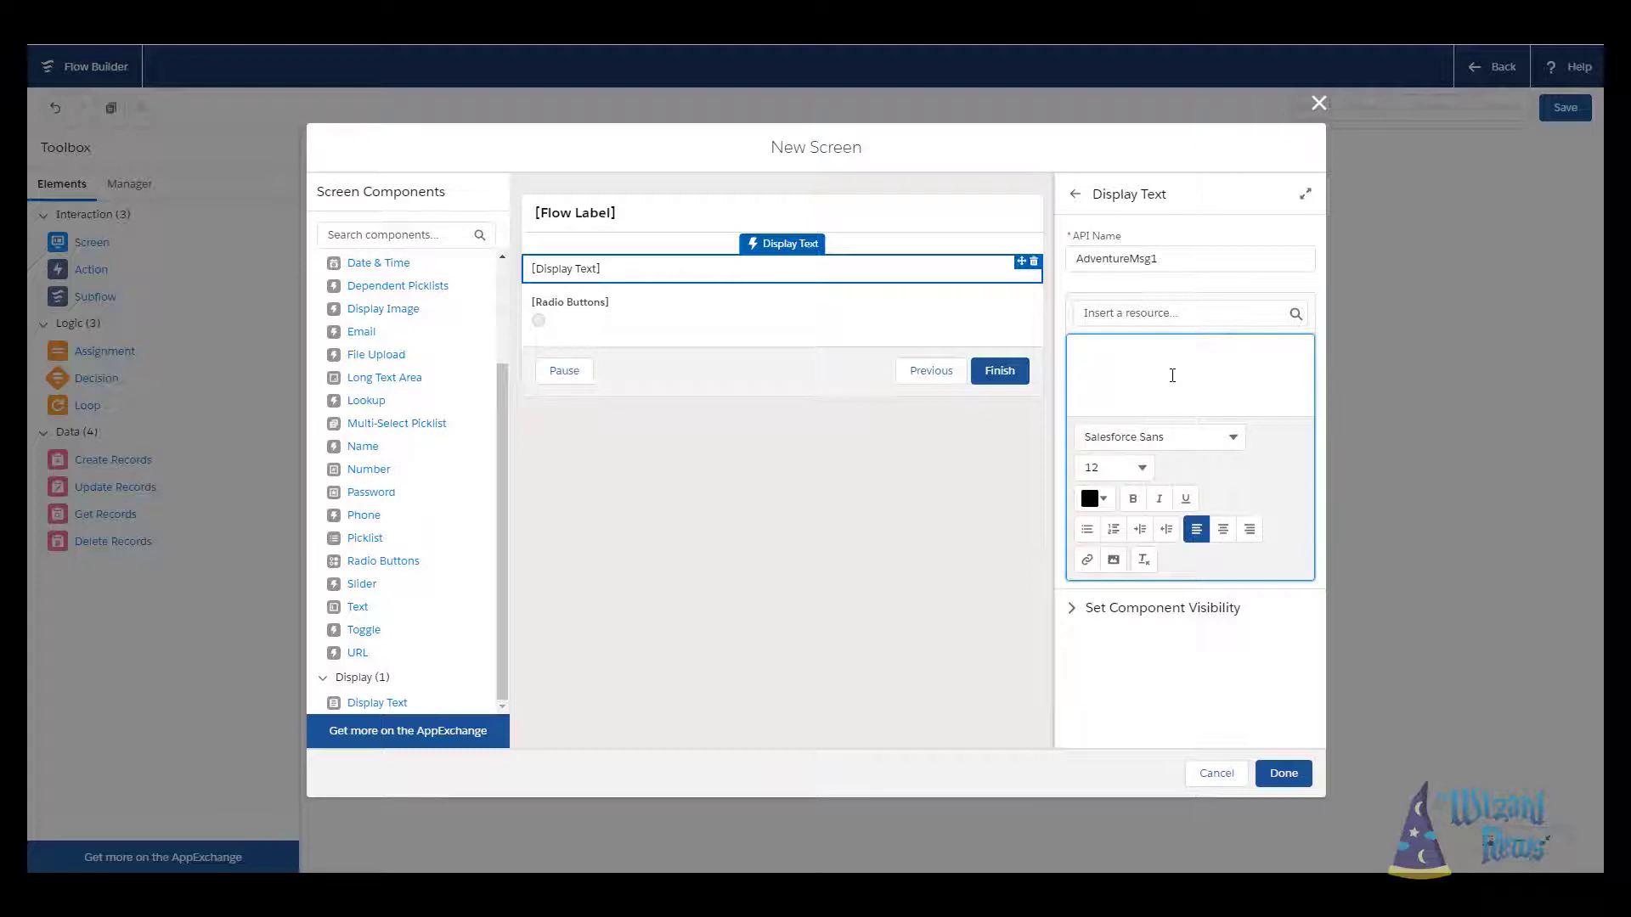
pyautogui.write('The room is dark and dreary.')
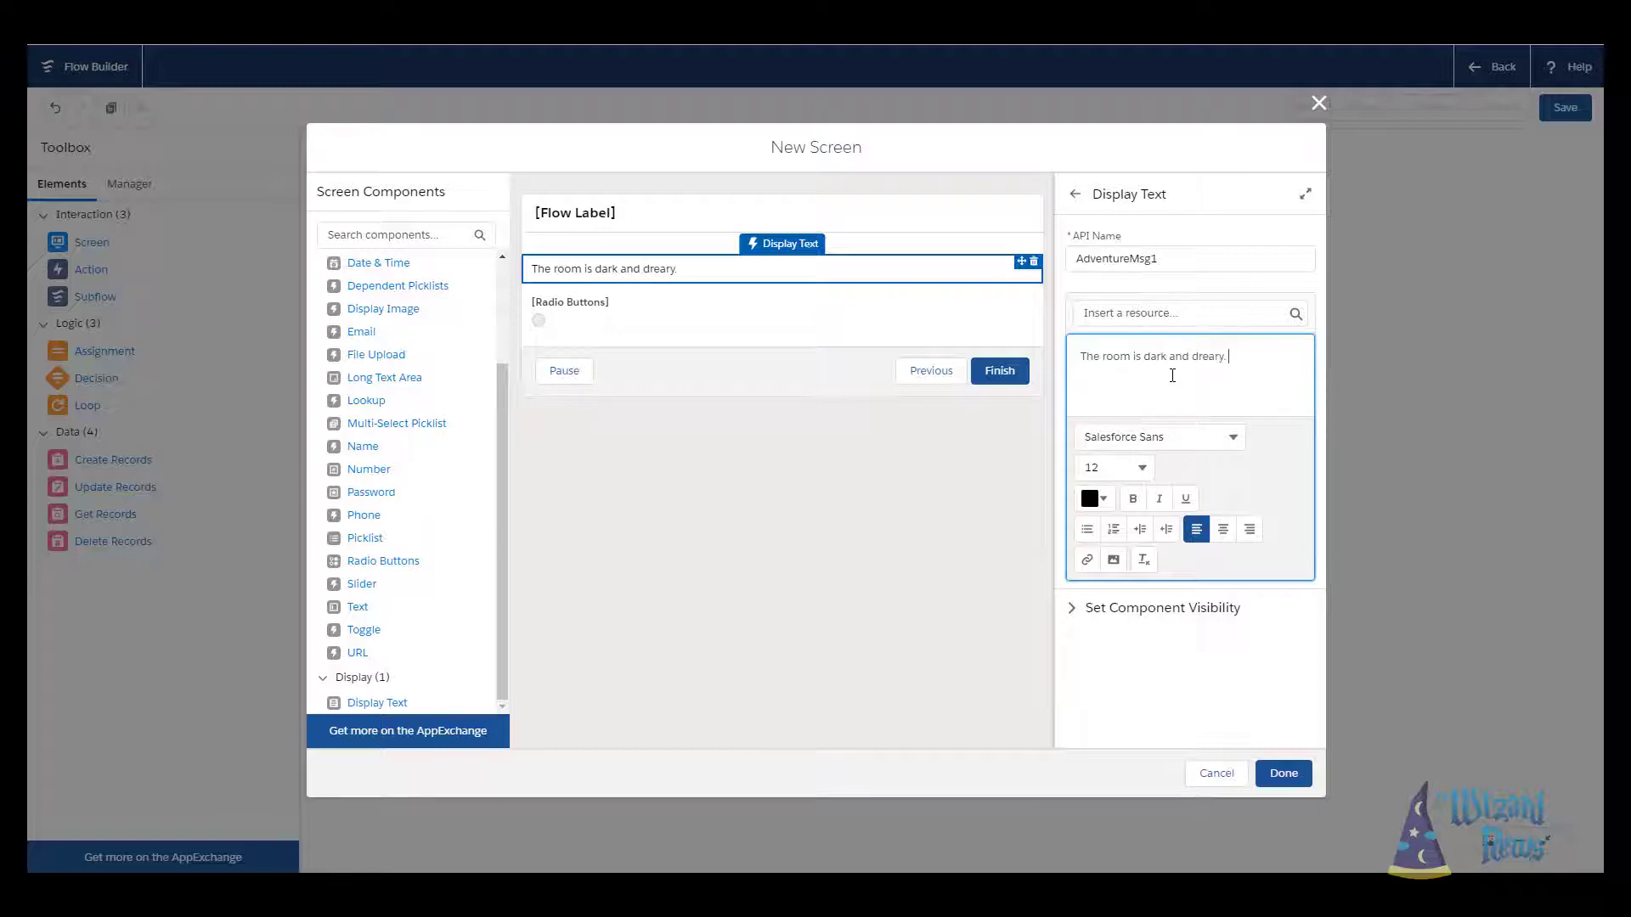
pyautogui.write(' There are four doors')
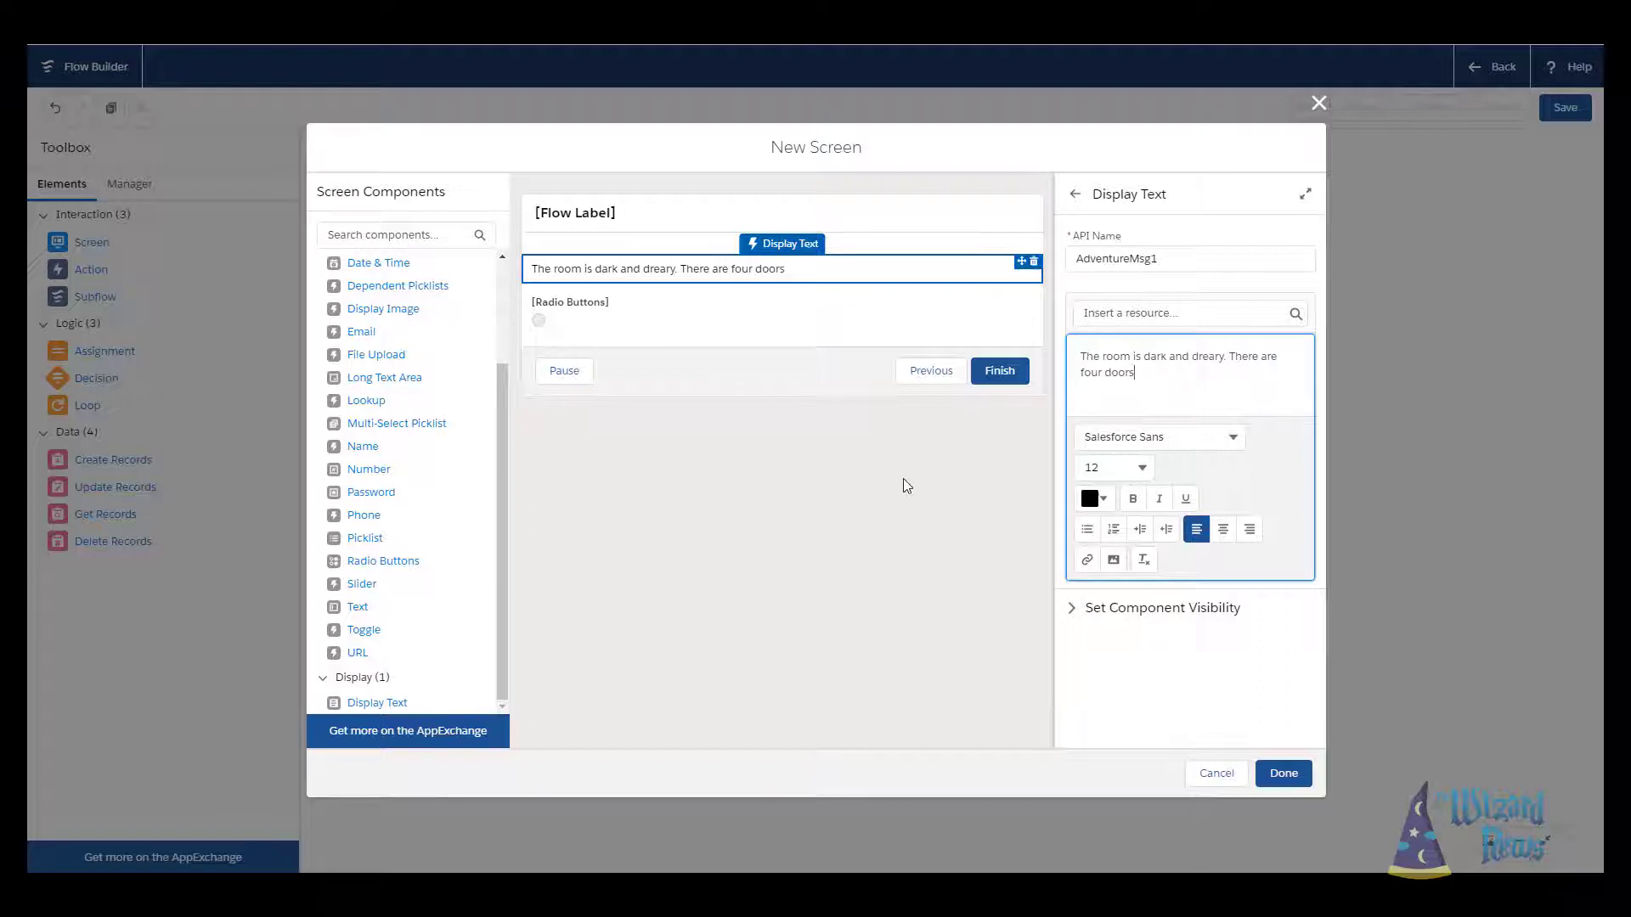
# - Label the radio buttons component "Which door do you choose?" and accept the matching API name
pyautogui.click(841, 327)
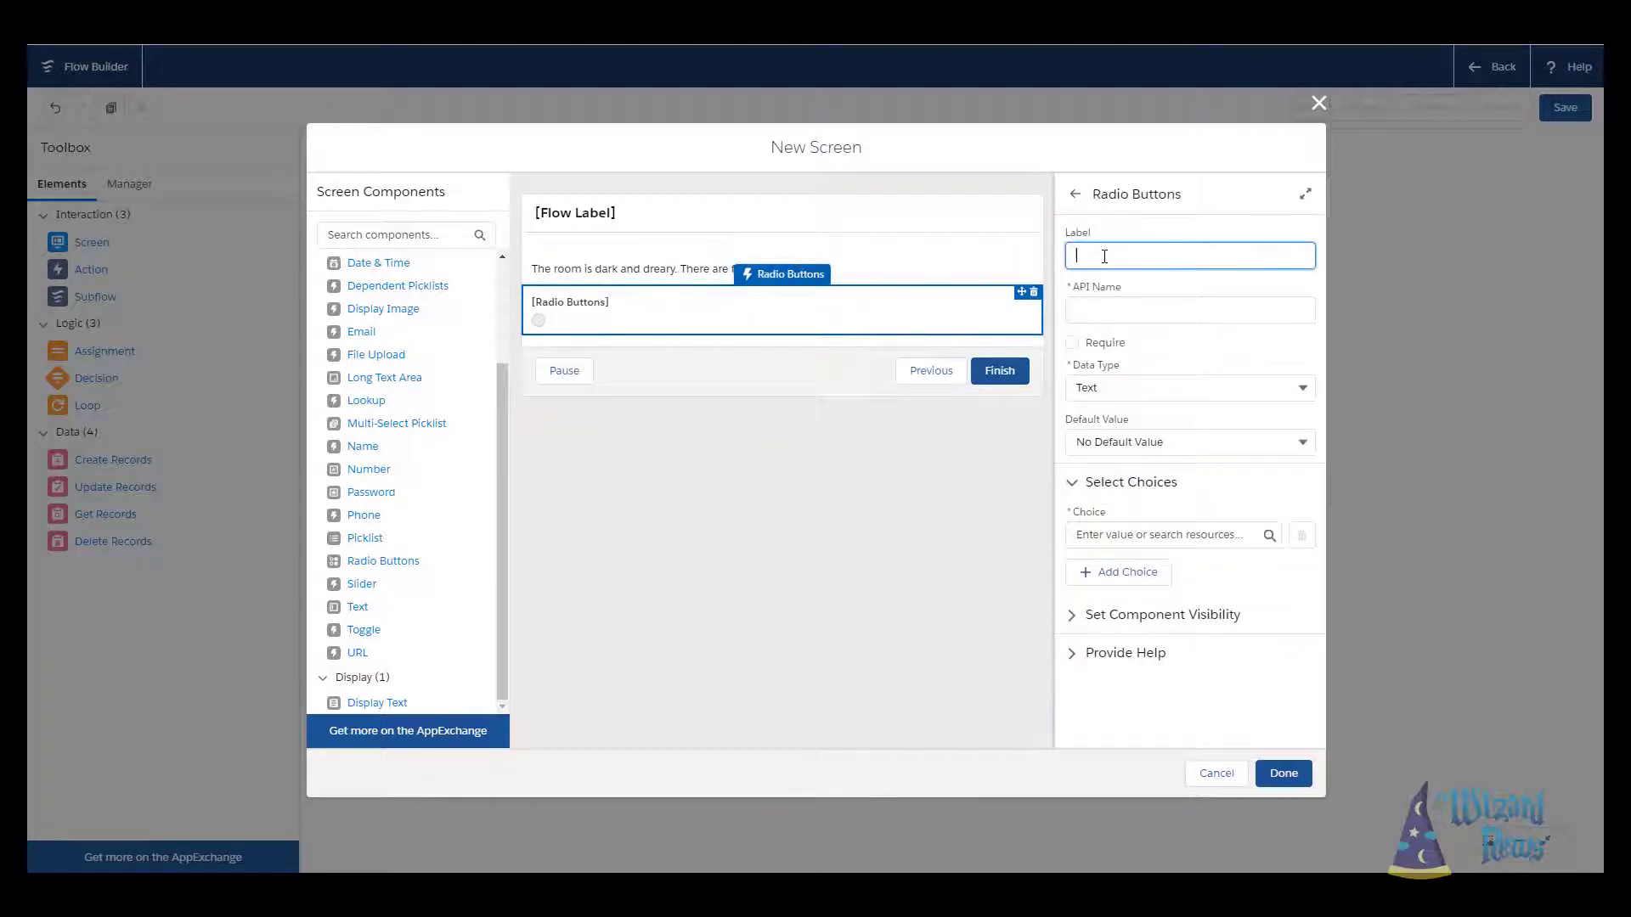
pyautogui.write('Where')
pyautogui.press('BackSpace')
pyautogui.press('BackSpace')
pyautogui.press('BackSpace')
pyautogui.write('ich door do you choose?')
pyautogui.press('Tab')
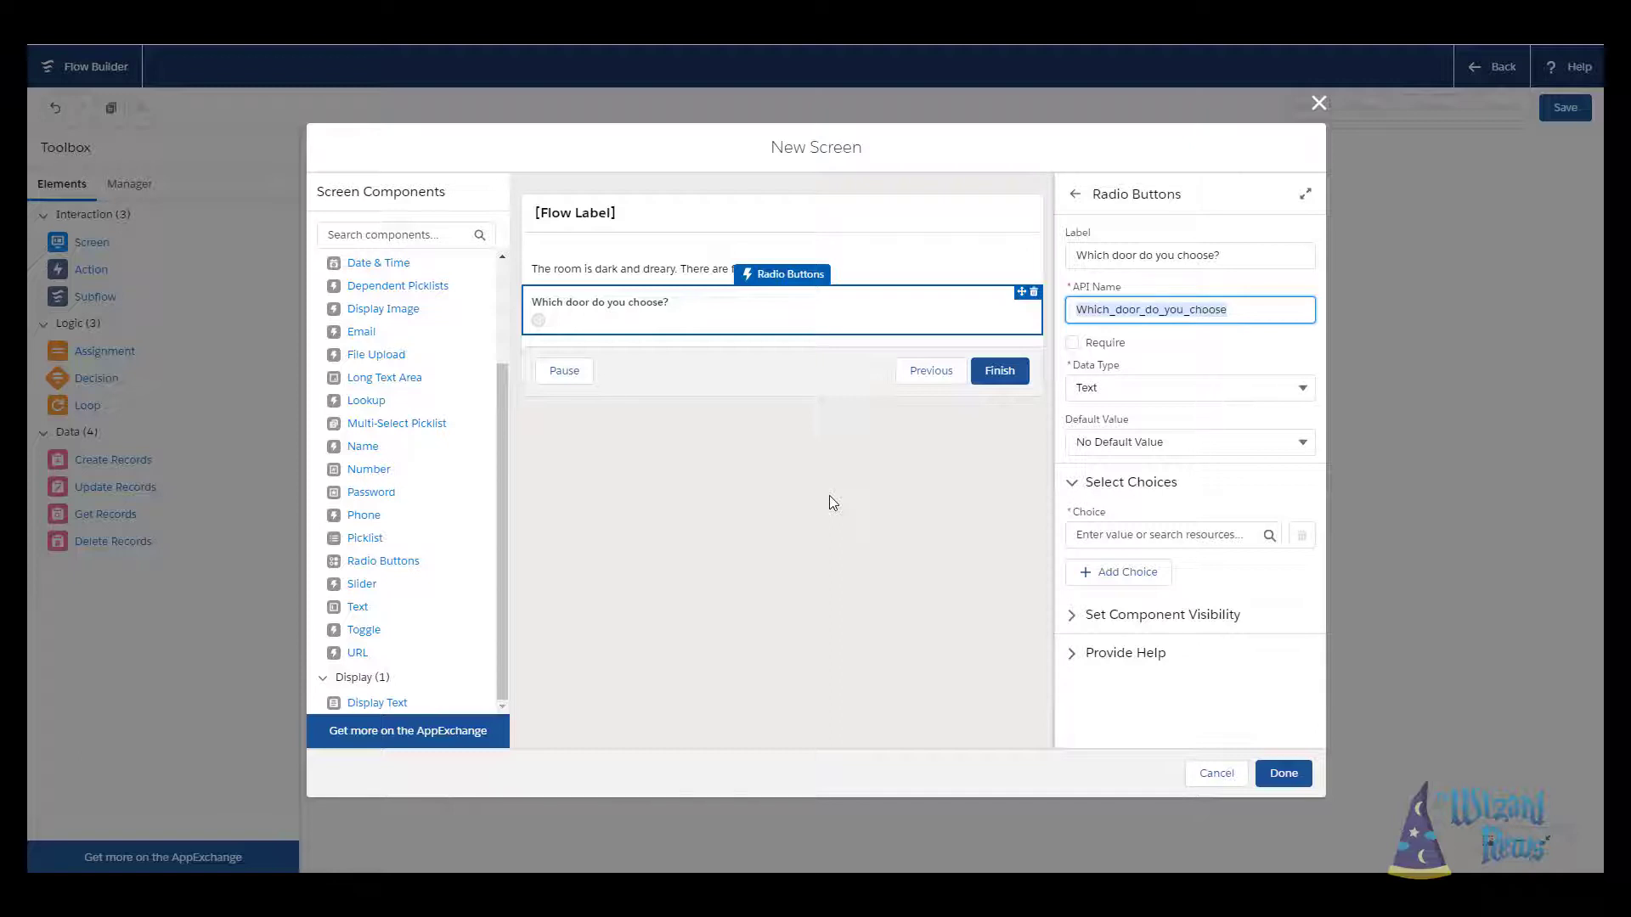
# - Create a new resource of type Choice for the radio buttons with the API name North
pyautogui.click(1103, 533)
pyautogui.click(1094, 571)
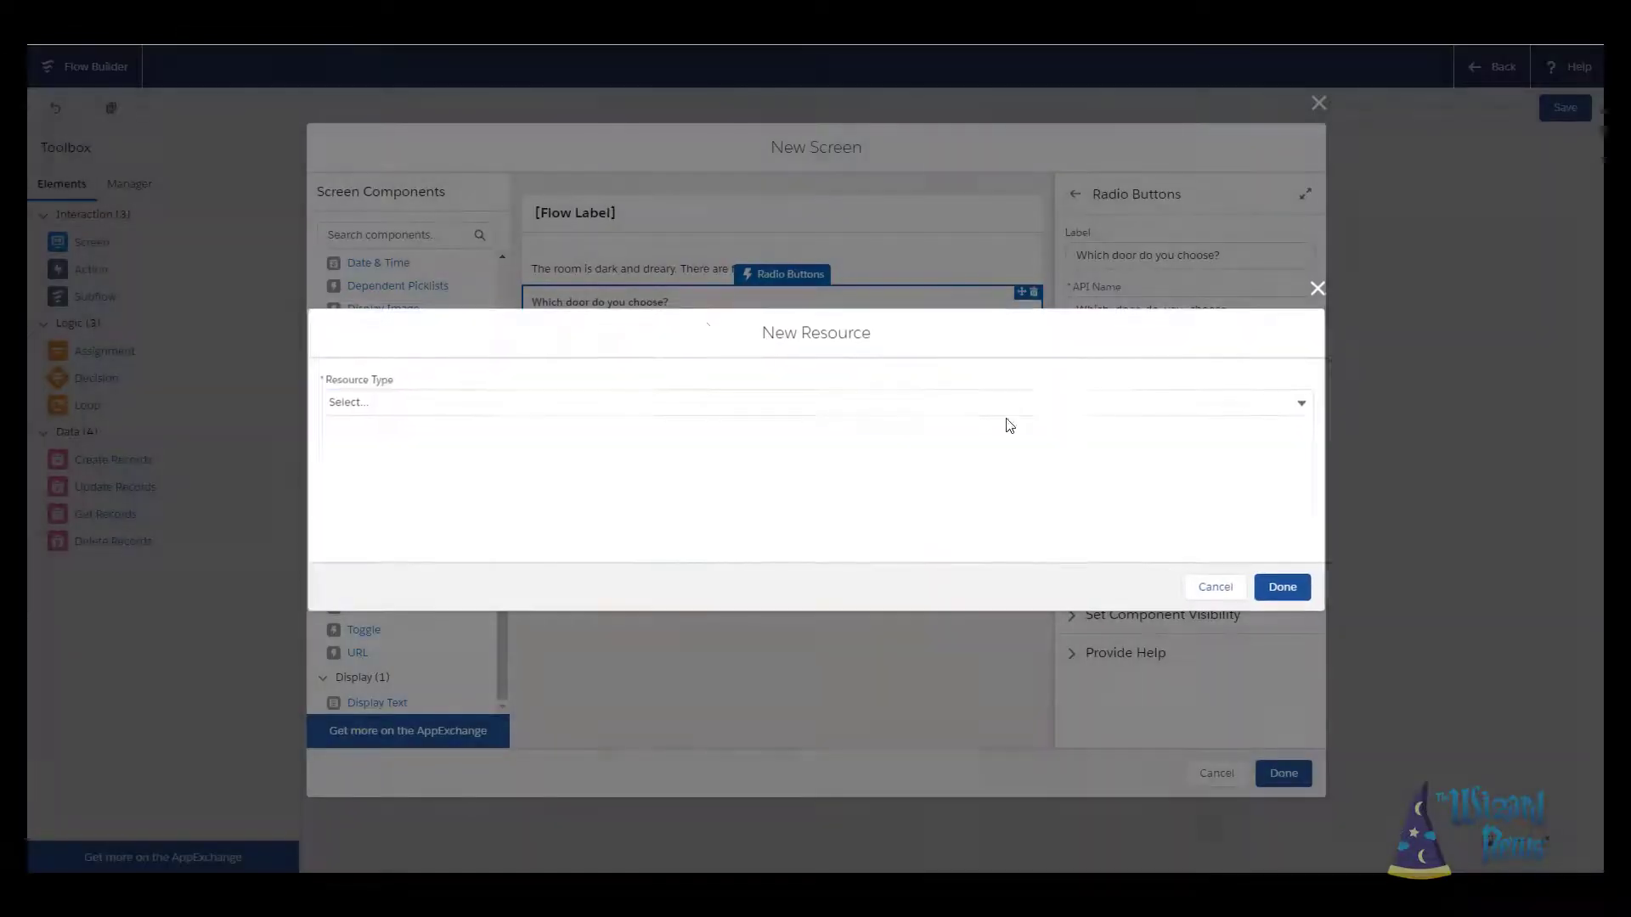
pyautogui.click(564, 401)
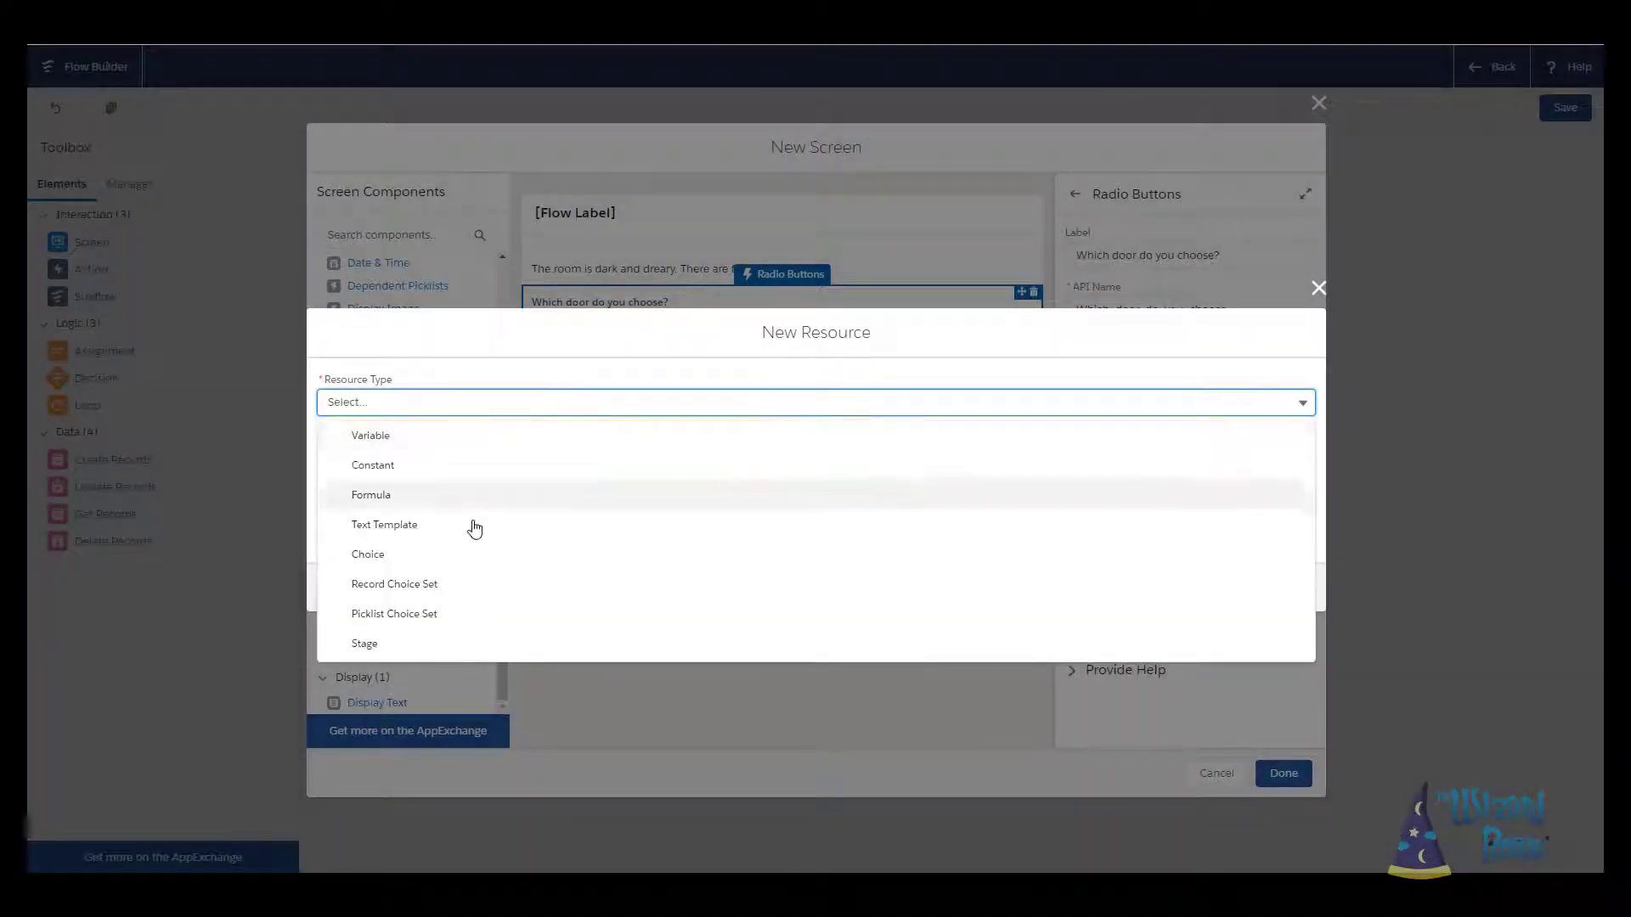
pyautogui.click(467, 553)
pyautogui.click(449, 333)
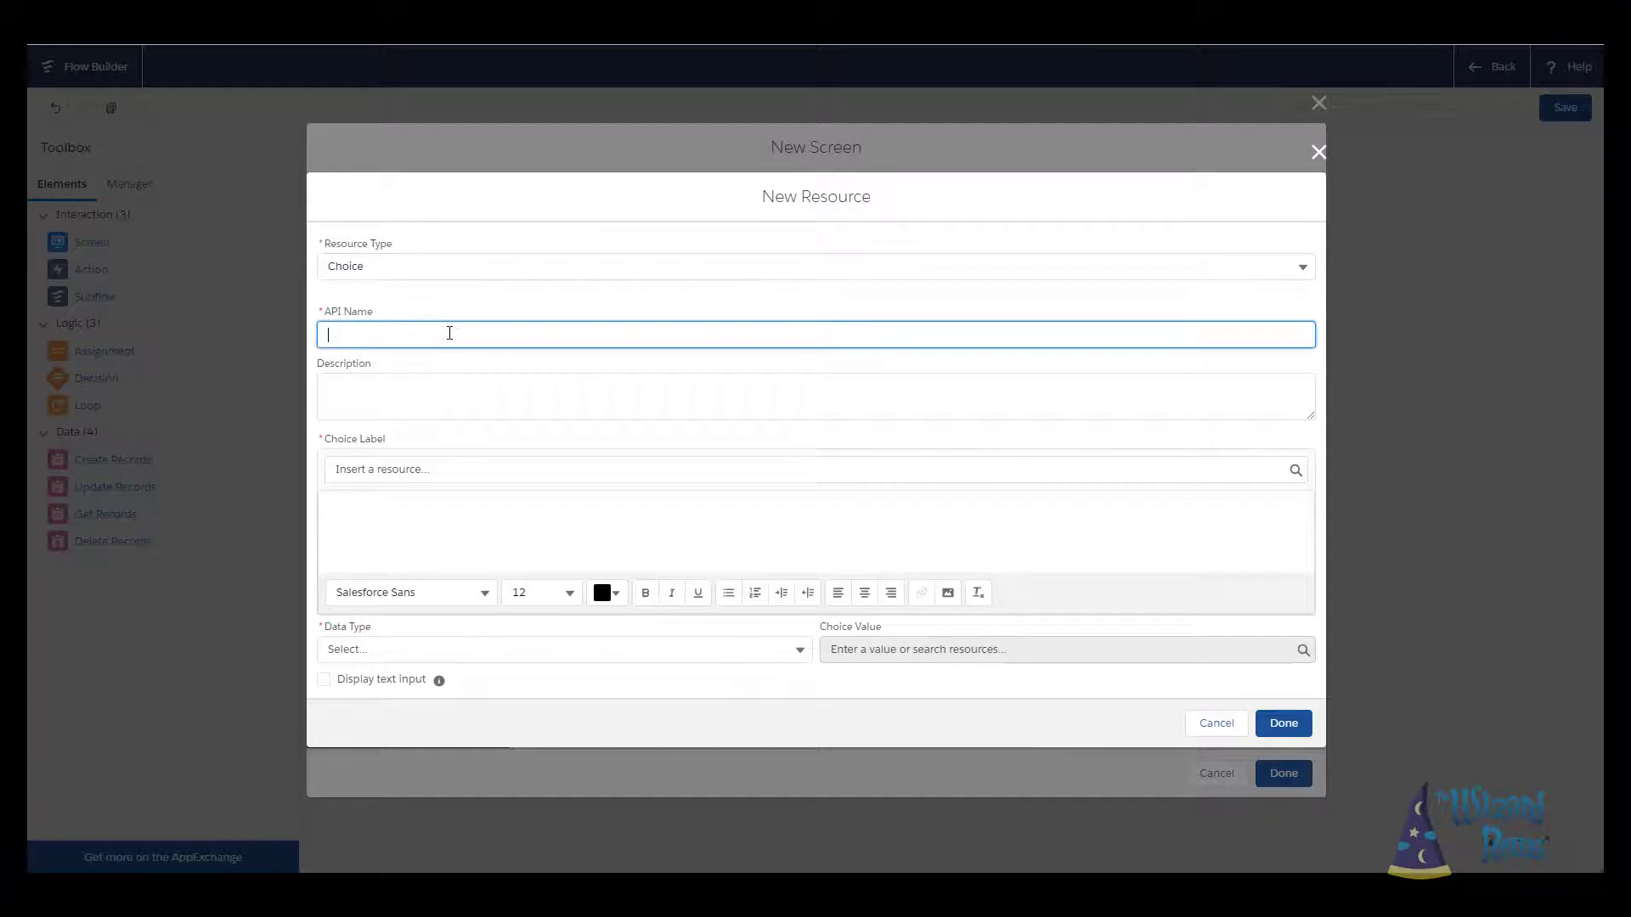
pyautogui.write('North')
pyautogui.press('Tab')
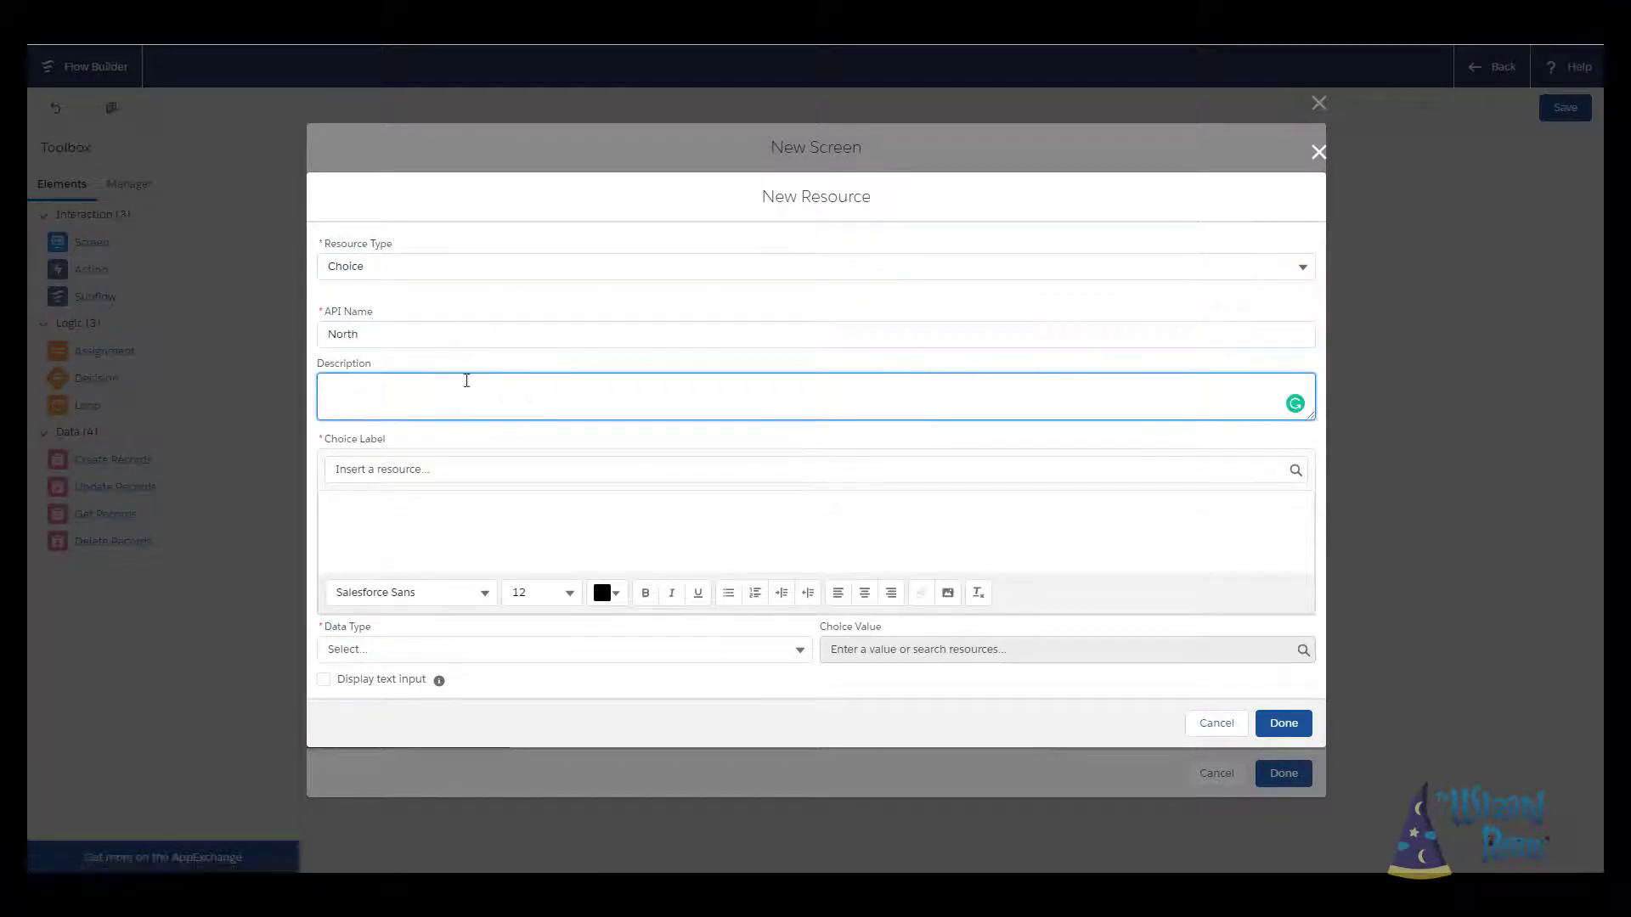
# - Give the choice the label North, data type Text and choice value North, and save it
pyautogui.click(448, 527)
pyautogui.write('North')
pyautogui.click(565, 647)
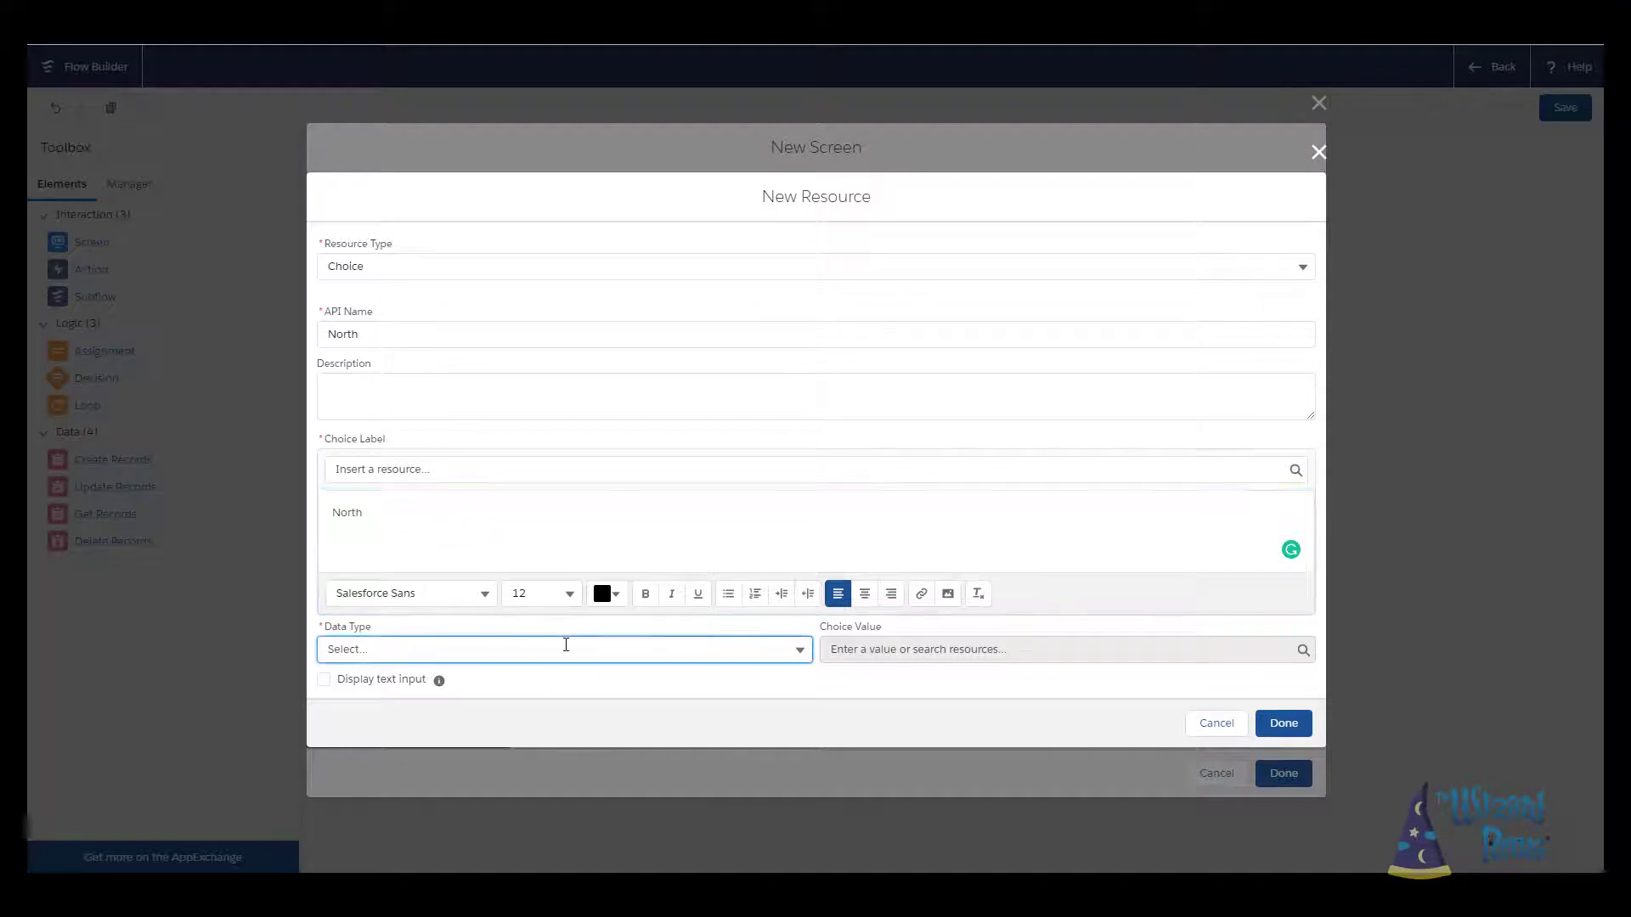
pyautogui.click(604, 681)
pyautogui.click(940, 649)
pyautogui.write('North')
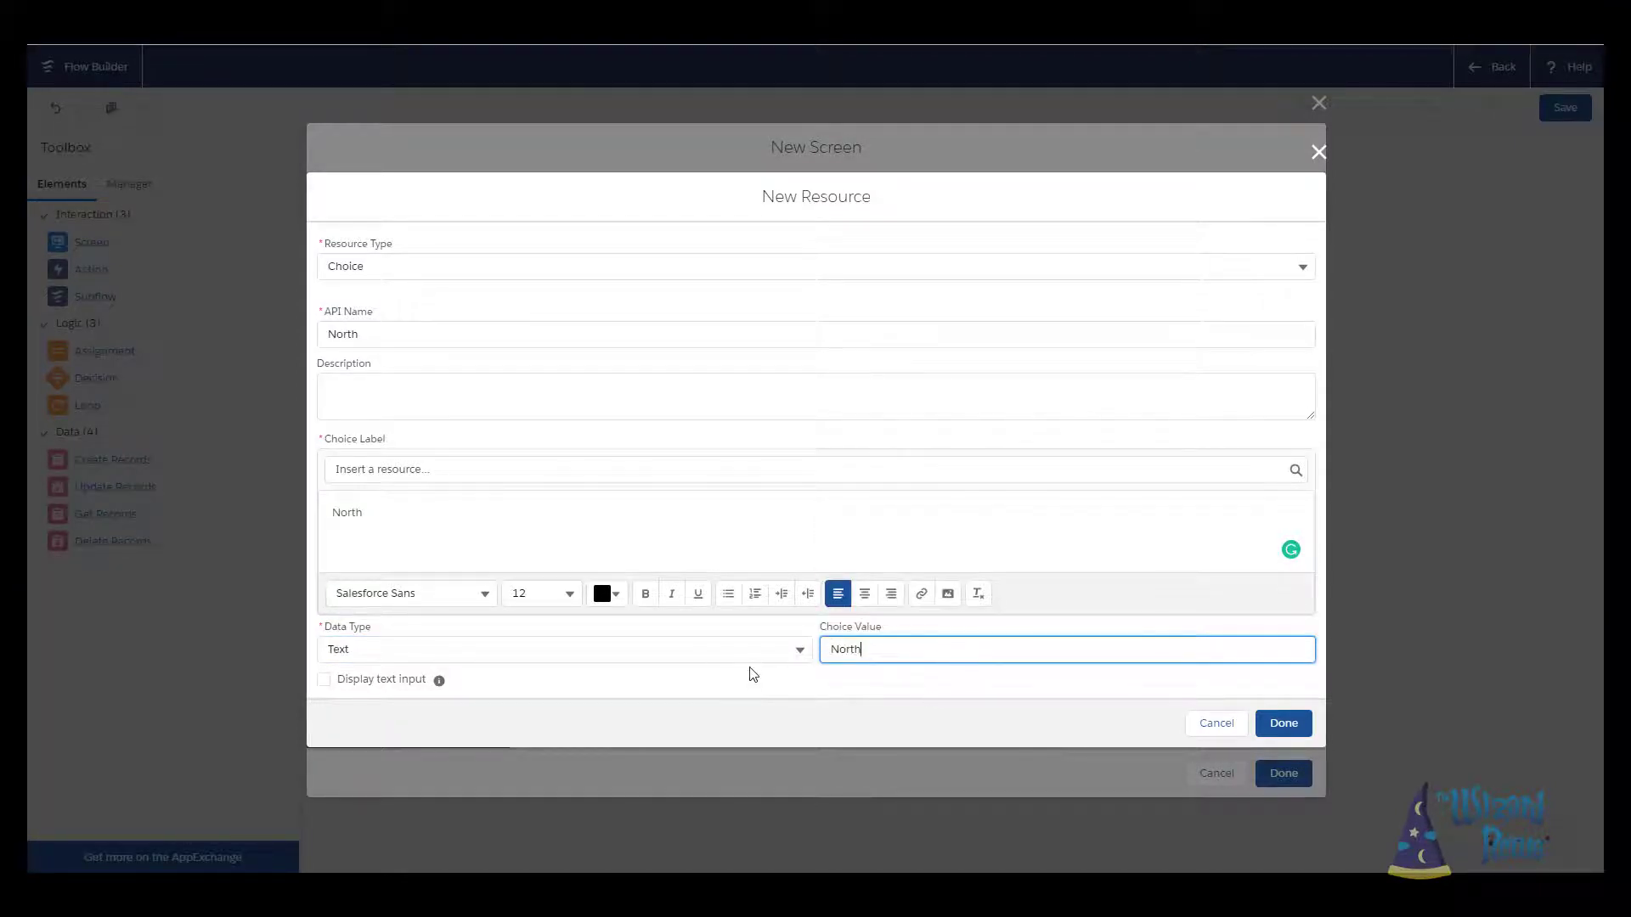
pyautogui.click(1297, 726)
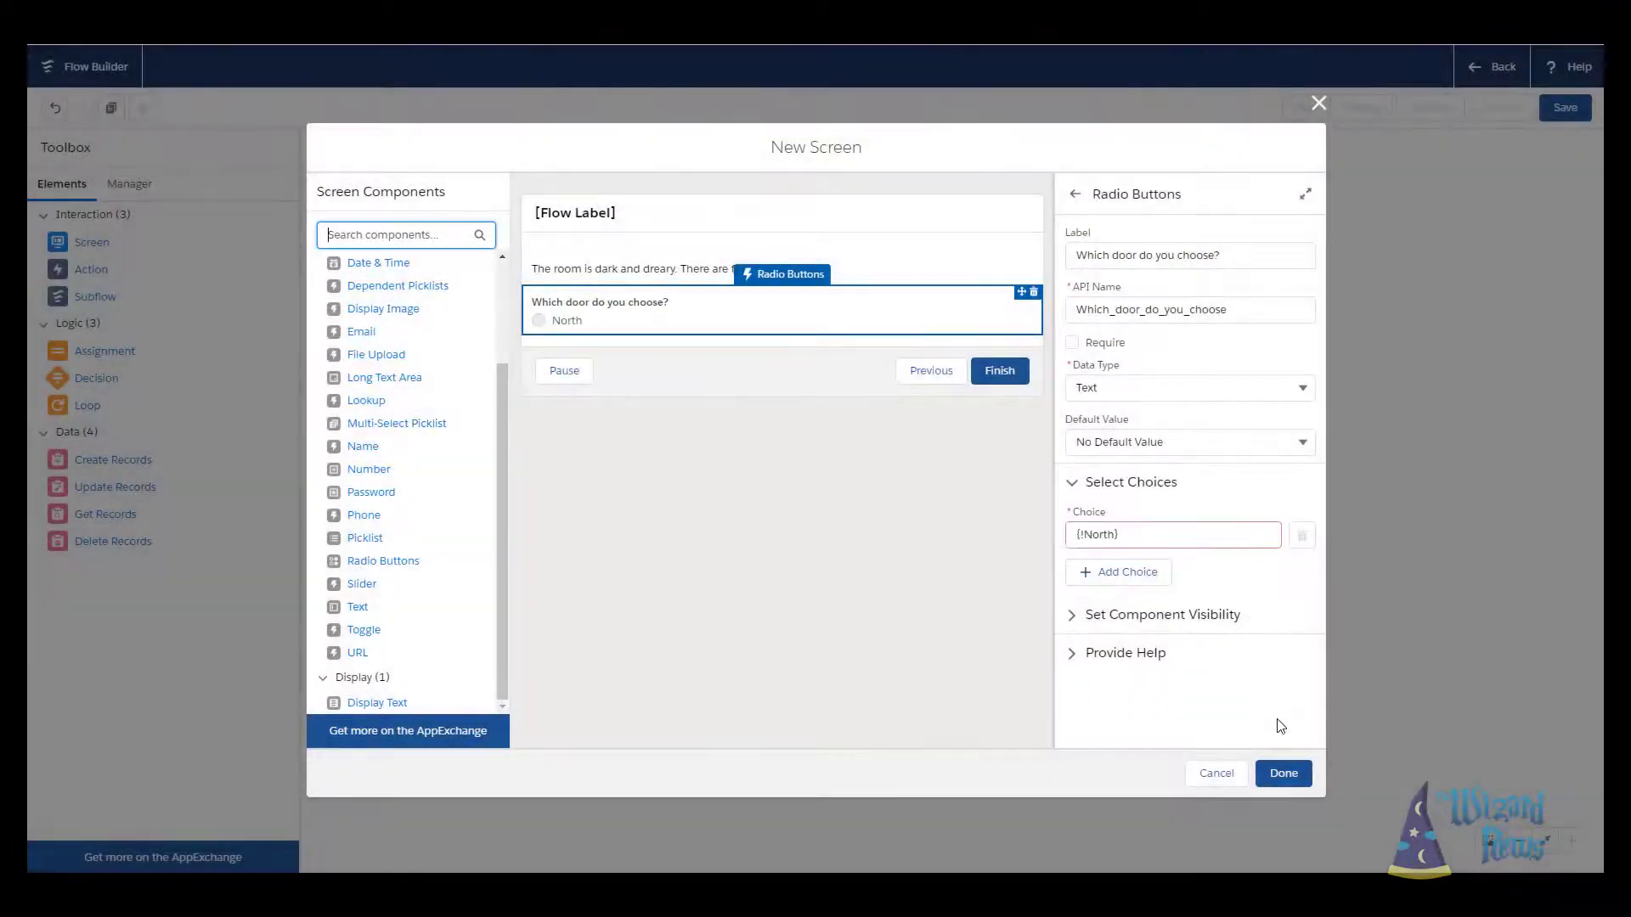
# - Add a second choice to the radio buttons and start a new Choice resource with the API name South
pyautogui.click(1160, 586)
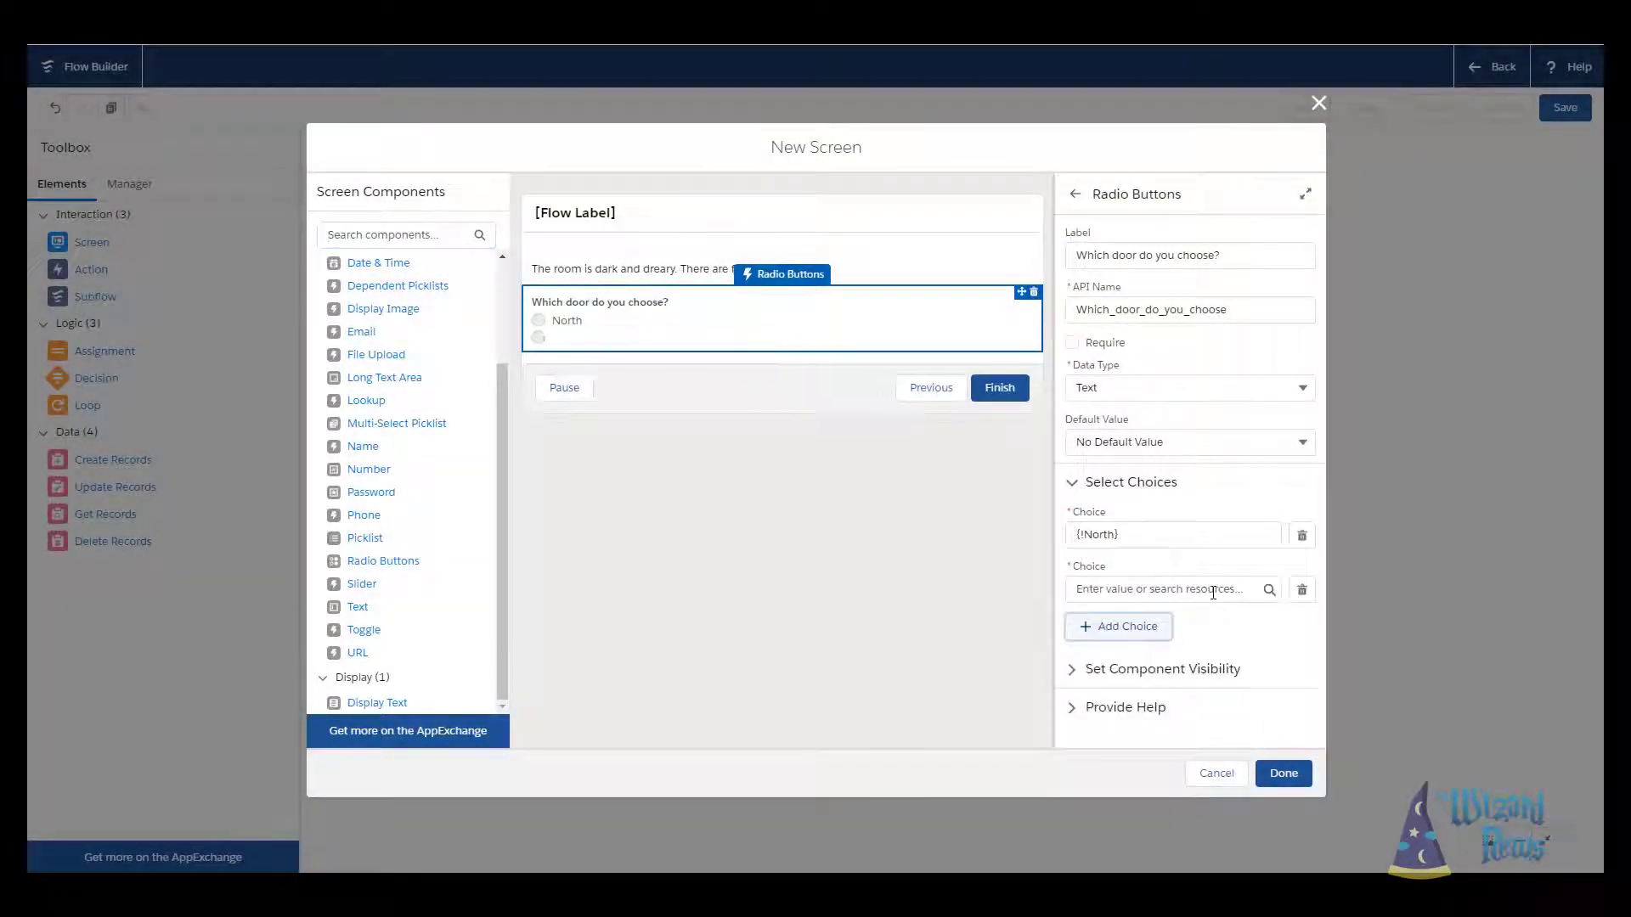
pyautogui.click(1181, 589)
pyautogui.click(1134, 623)
pyautogui.click(623, 405)
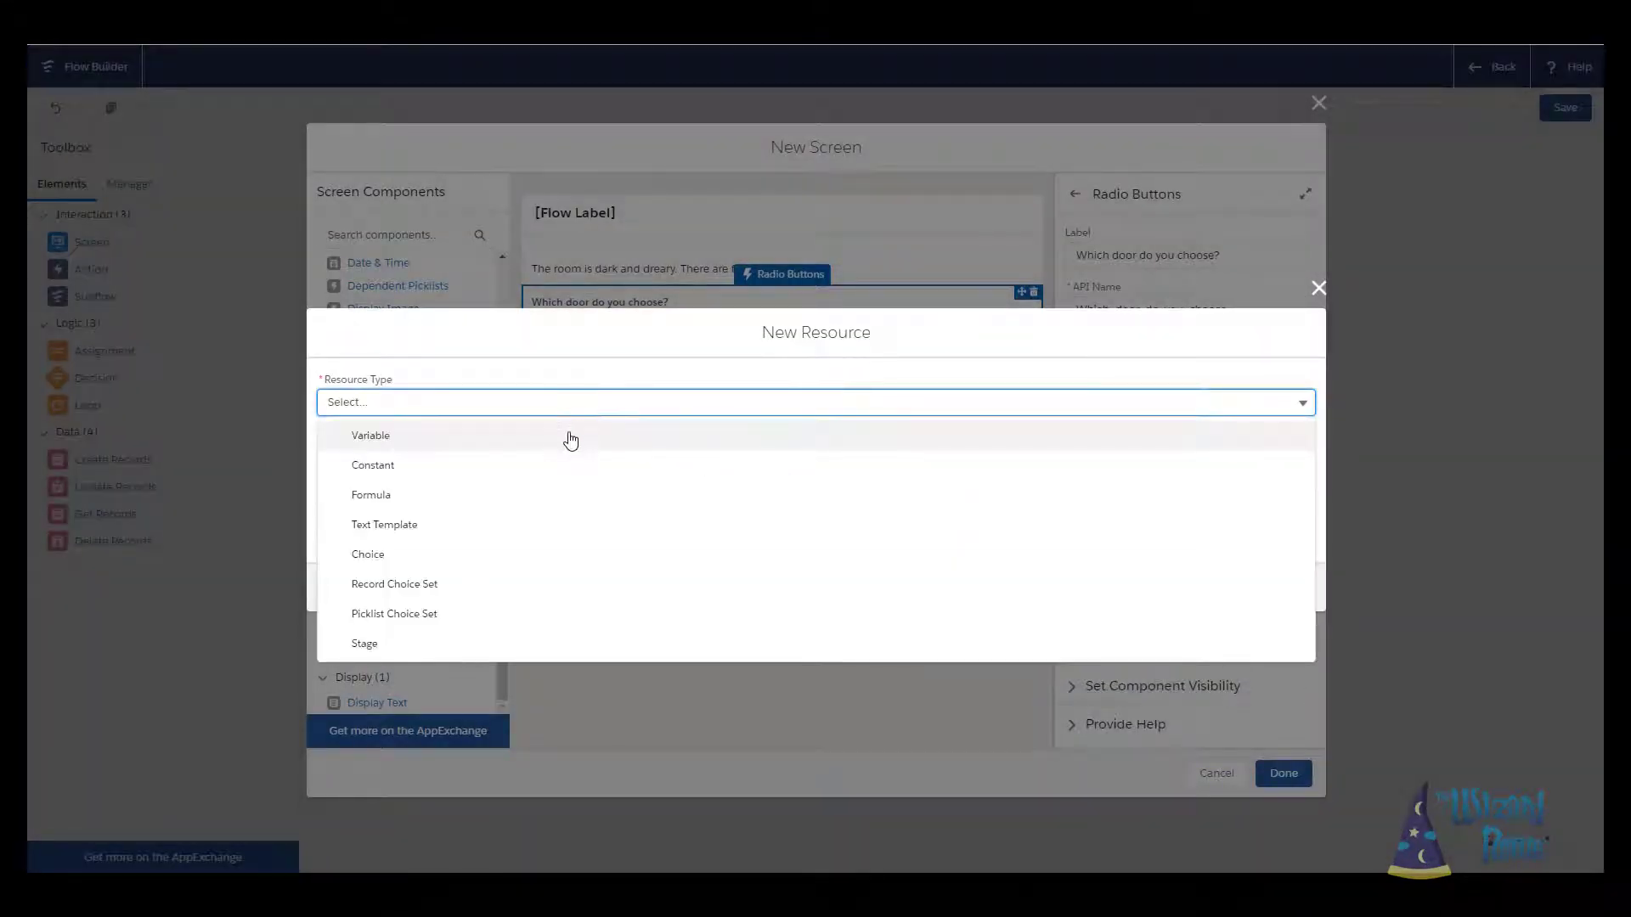
pyautogui.click(514, 554)
pyautogui.click(448, 335)
pyautogui.write('South')
# - Give the new choice the label South, data type Text and choice value South
pyautogui.press('Tab')
pyautogui.click(385, 537)
pyautogui.write('South')
pyautogui.click(467, 650)
pyautogui.click(799, 684)
pyautogui.click(849, 649)
pyautogui.write('South')
# - Add a third choice to the radio buttons as a new Choice resource with the API name East
pyautogui.click(1128, 646)
pyautogui.click(1135, 727)
pyautogui.click(594, 400)
pyautogui.click(447, 549)
pyautogui.click(389, 338)
pyautogui.write('East')
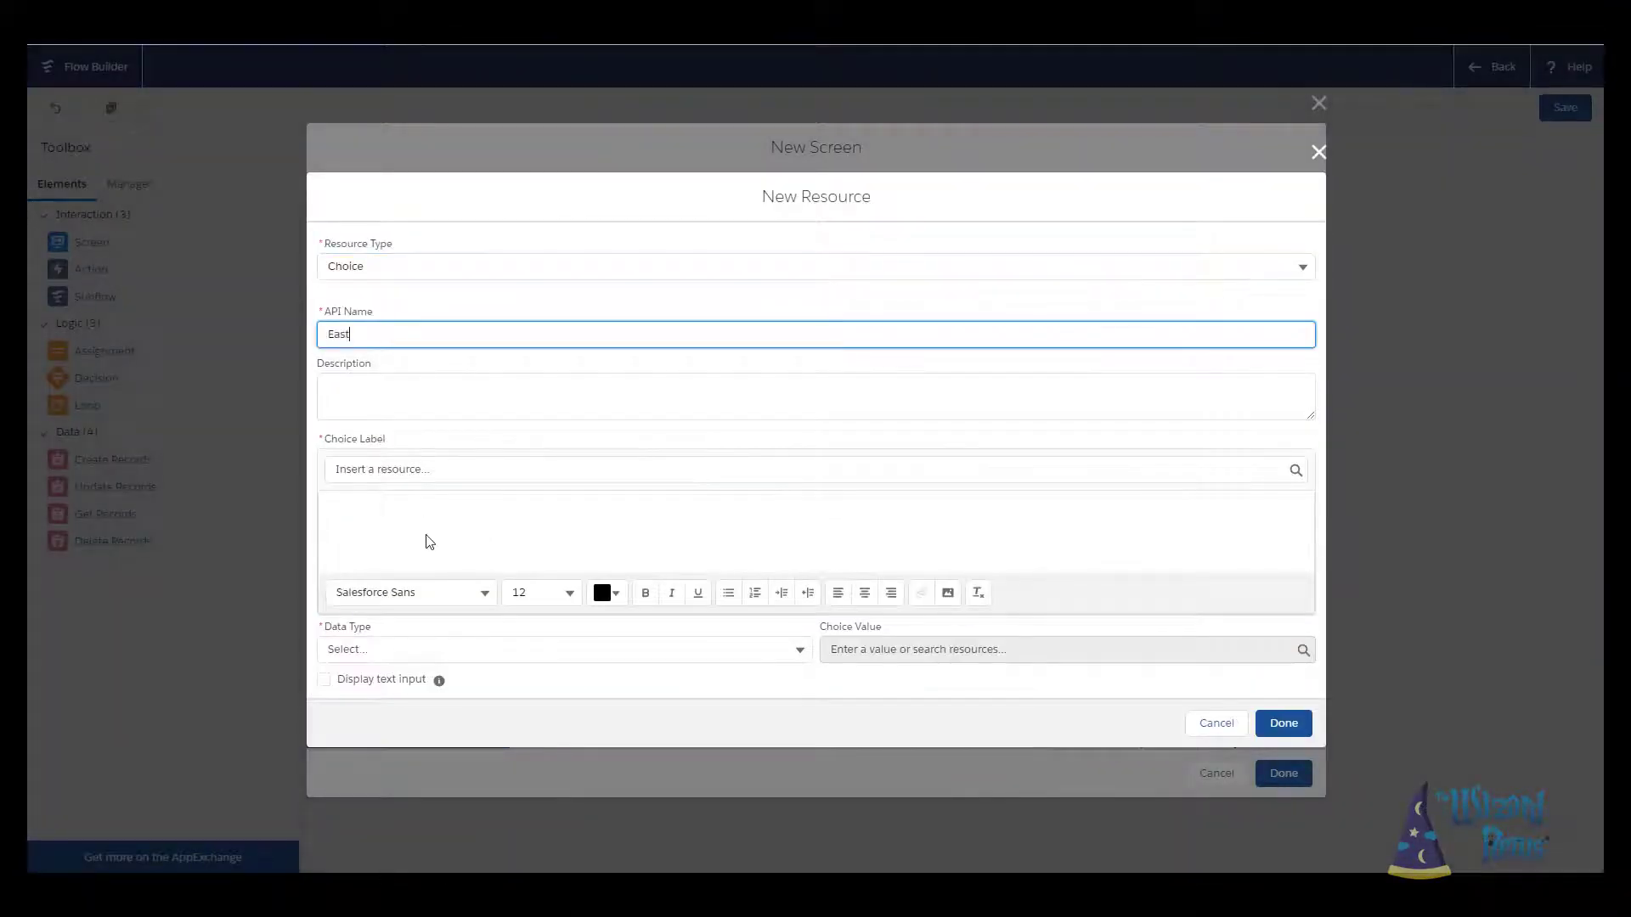
# - Give the choice the label East, data type Text and choice value East, and save it
pyautogui.click(425, 538)
pyautogui.write('East')
pyautogui.click(473, 645)
pyautogui.click(430, 684)
pyautogui.press('Tab')
pyautogui.write('Eas')
pyautogui.click(1284, 723)
# - Create a new Choice resource with the API name West for the fourth choice
pyautogui.click(1125, 695)
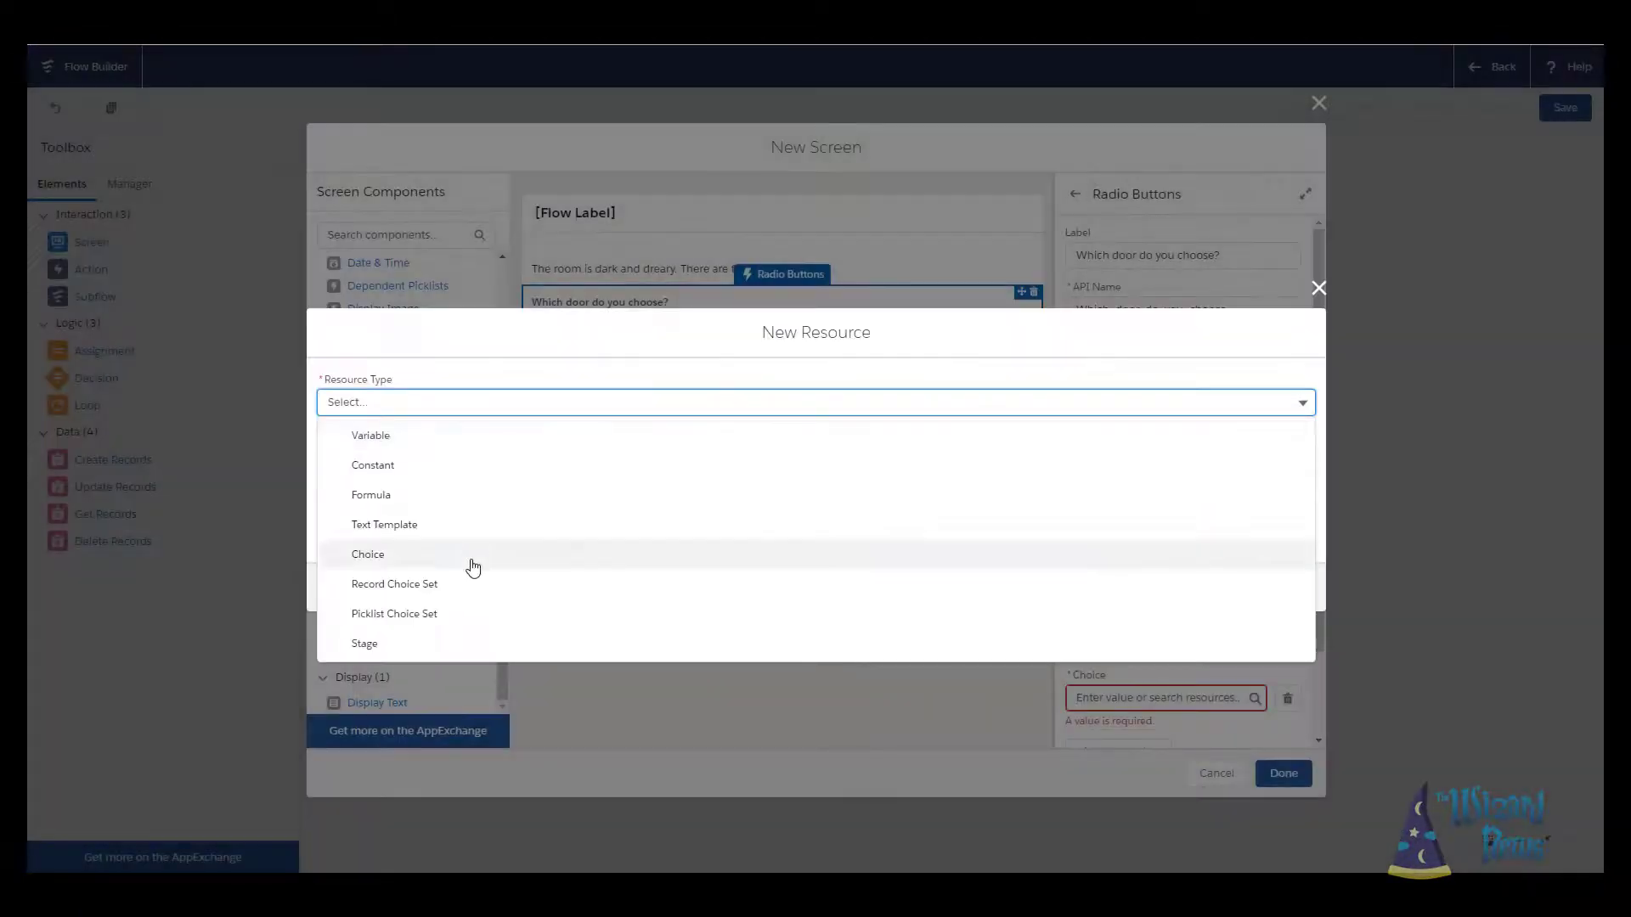
pyautogui.click(473, 554)
pyautogui.click(389, 336)
pyautogui.write('West')
# - Give the choice the label West, data type Text and choice value West, and save it
pyautogui.click(399, 510)
pyautogui.write('Wet')
pyautogui.press('BackSpace')
pyautogui.write('st')
pyautogui.click(474, 649)
pyautogui.click(389, 677)
pyautogui.click(833, 651)
pyautogui.write('West')
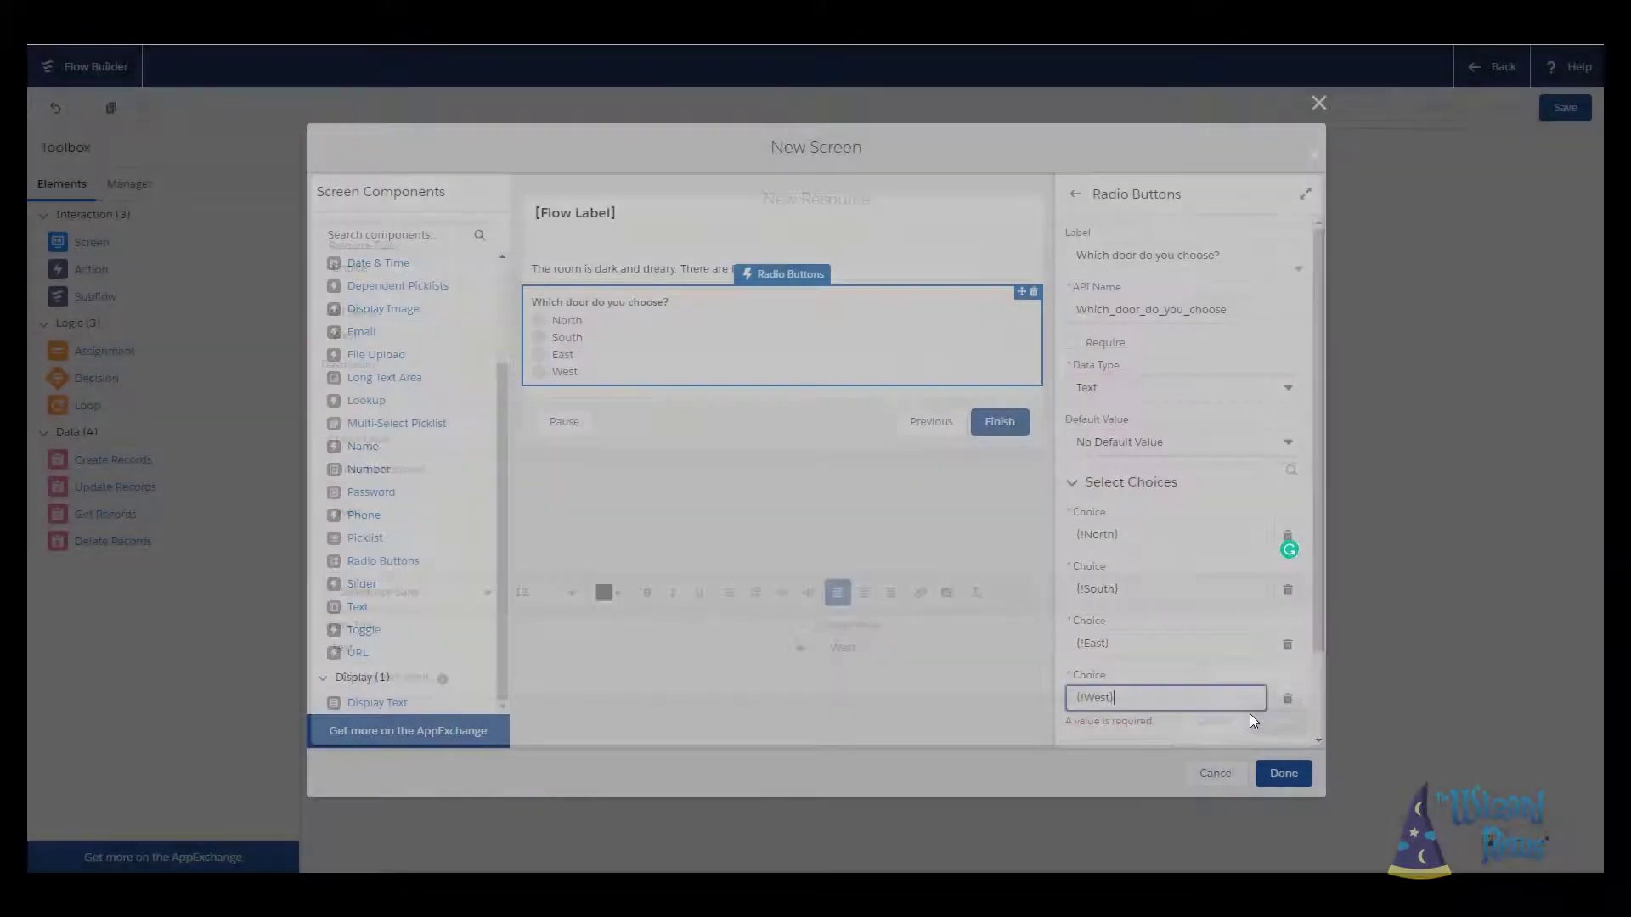
# - Save the new screen and connect the Instructions screen to The Adventure Begins screen
pyautogui.click(854, 524)
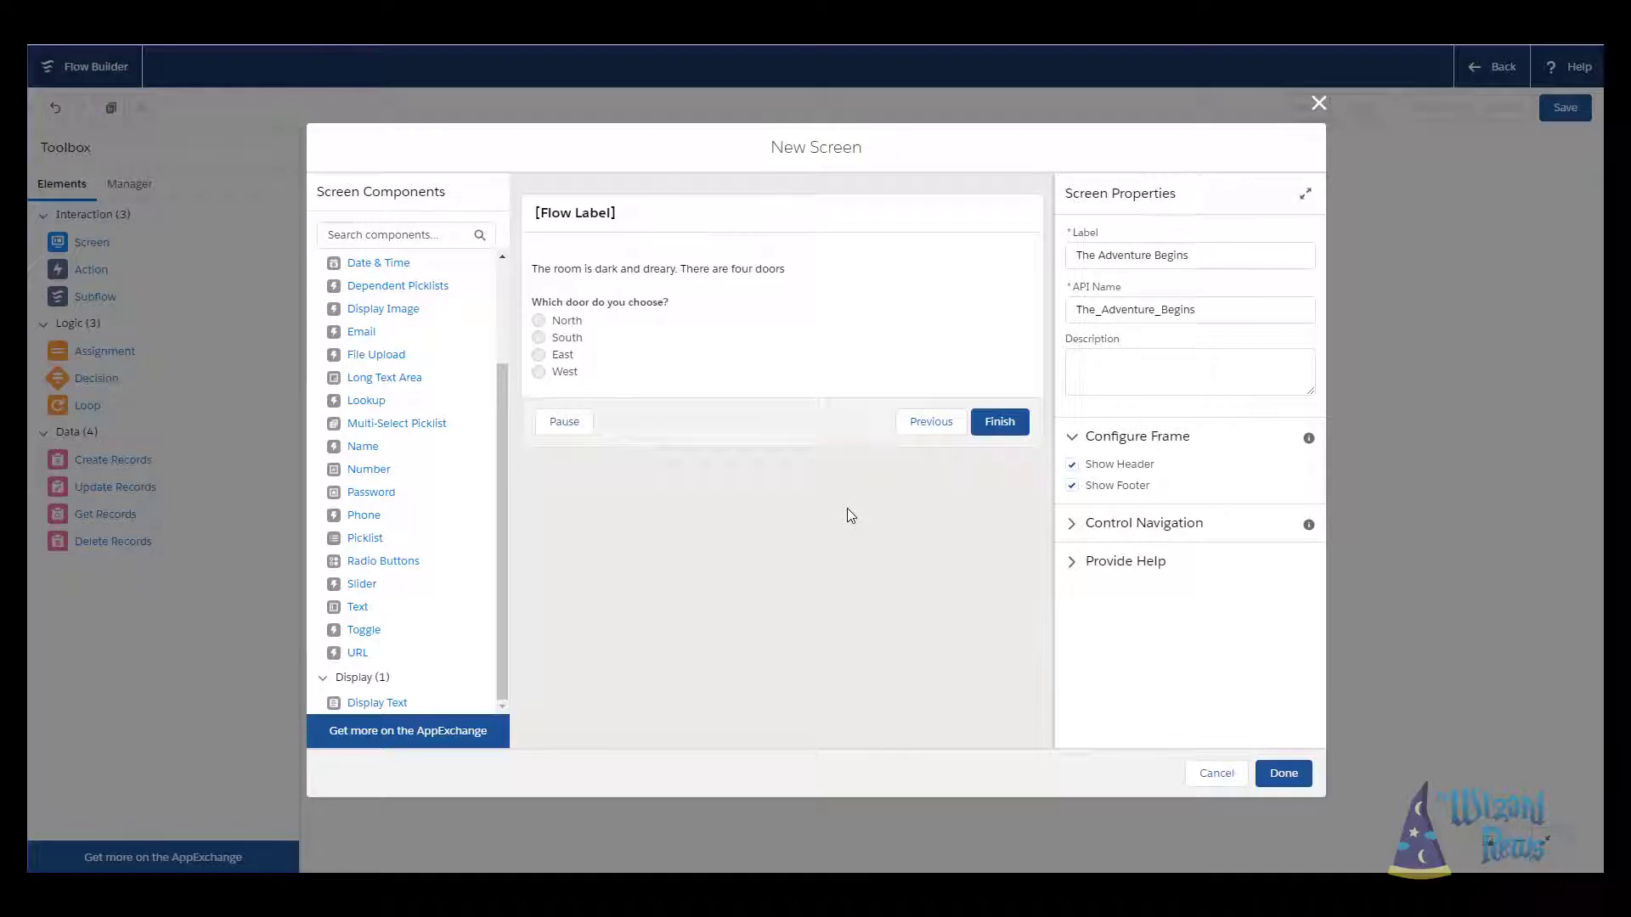
pyautogui.click(1284, 775)
pyautogui.moveTo(660, 204); pyautogui.dragTo(637, 197)
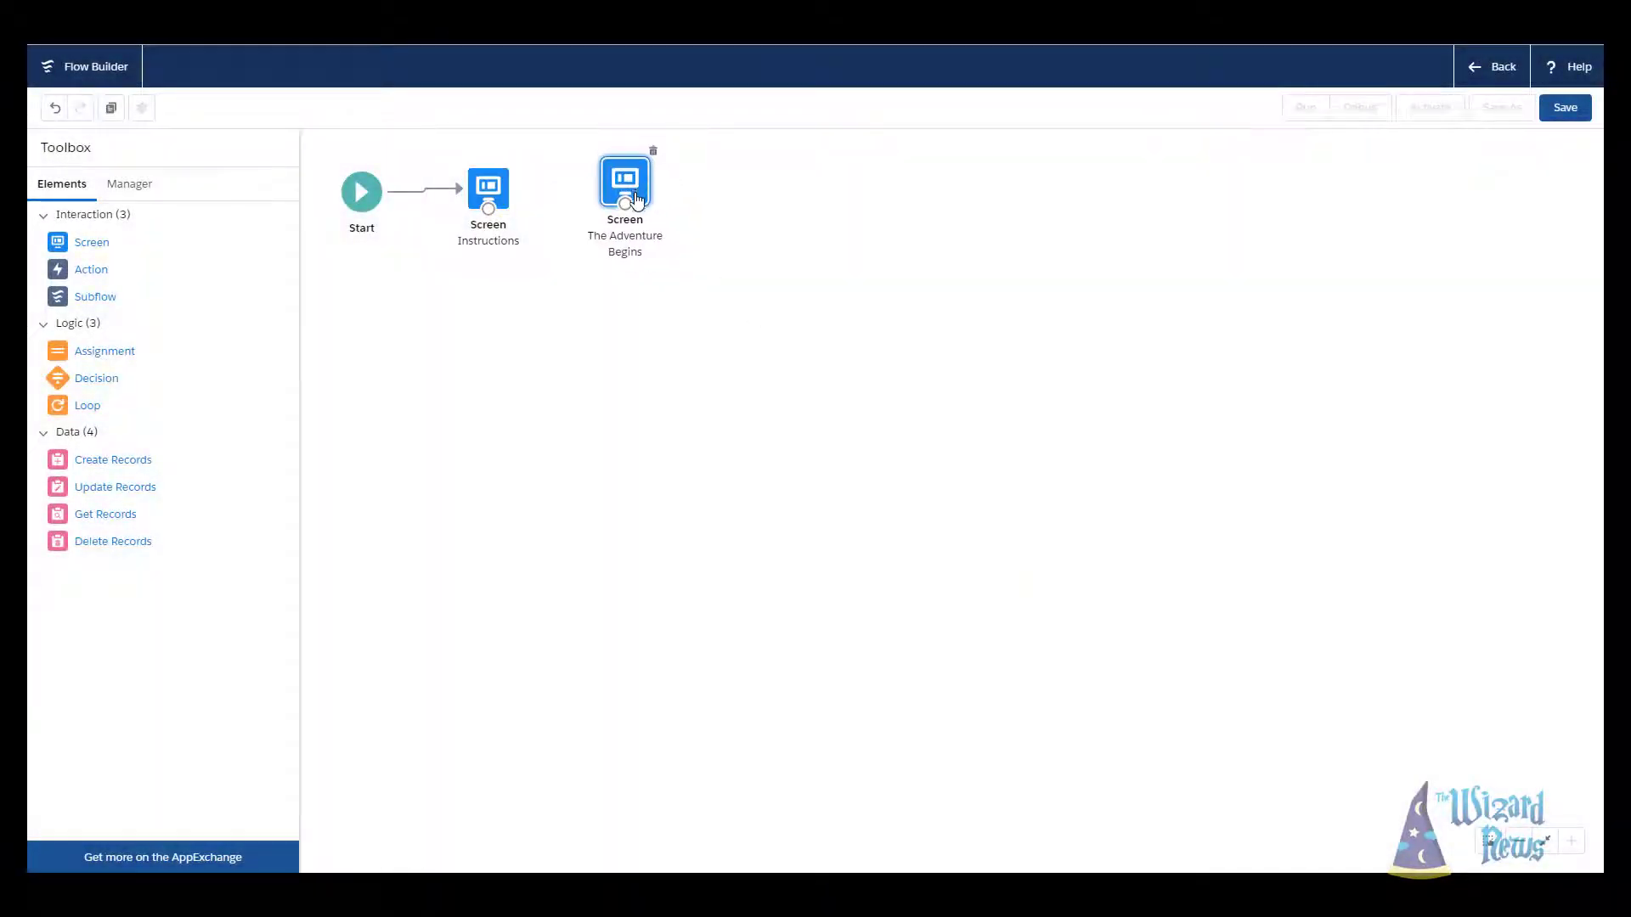
pyautogui.moveTo(486, 217); pyautogui.dragTo(628, 198)
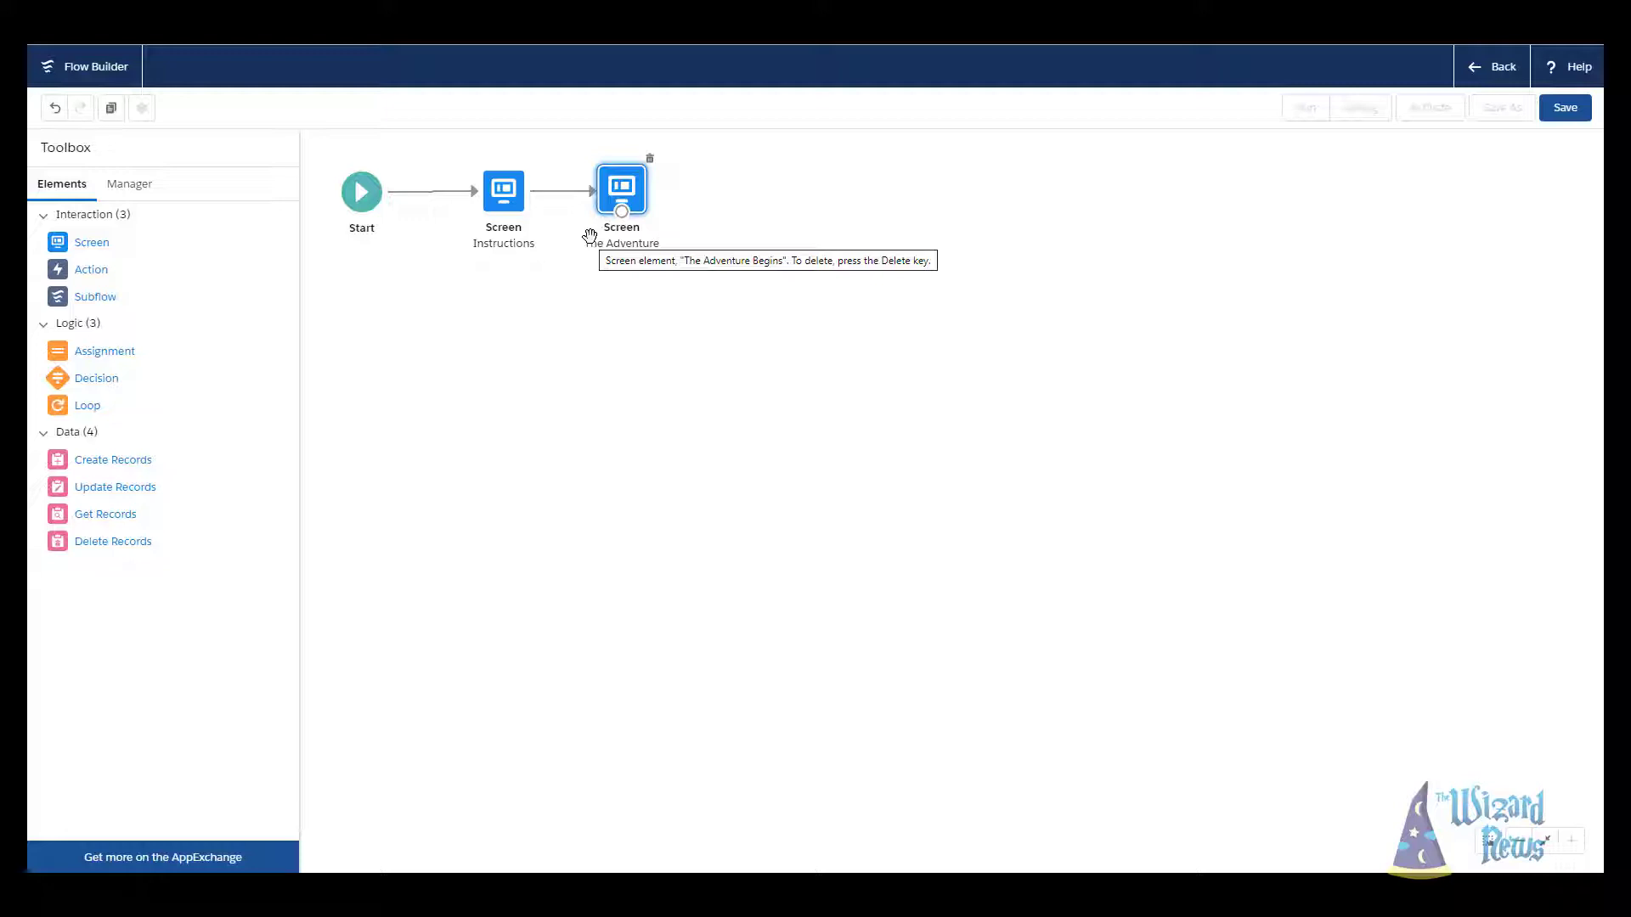
# - Add a Decision element to the canvas with the label Pathway1D and the matching API name
pyautogui.moveTo(109, 378); pyautogui.dragTo(656, 344)
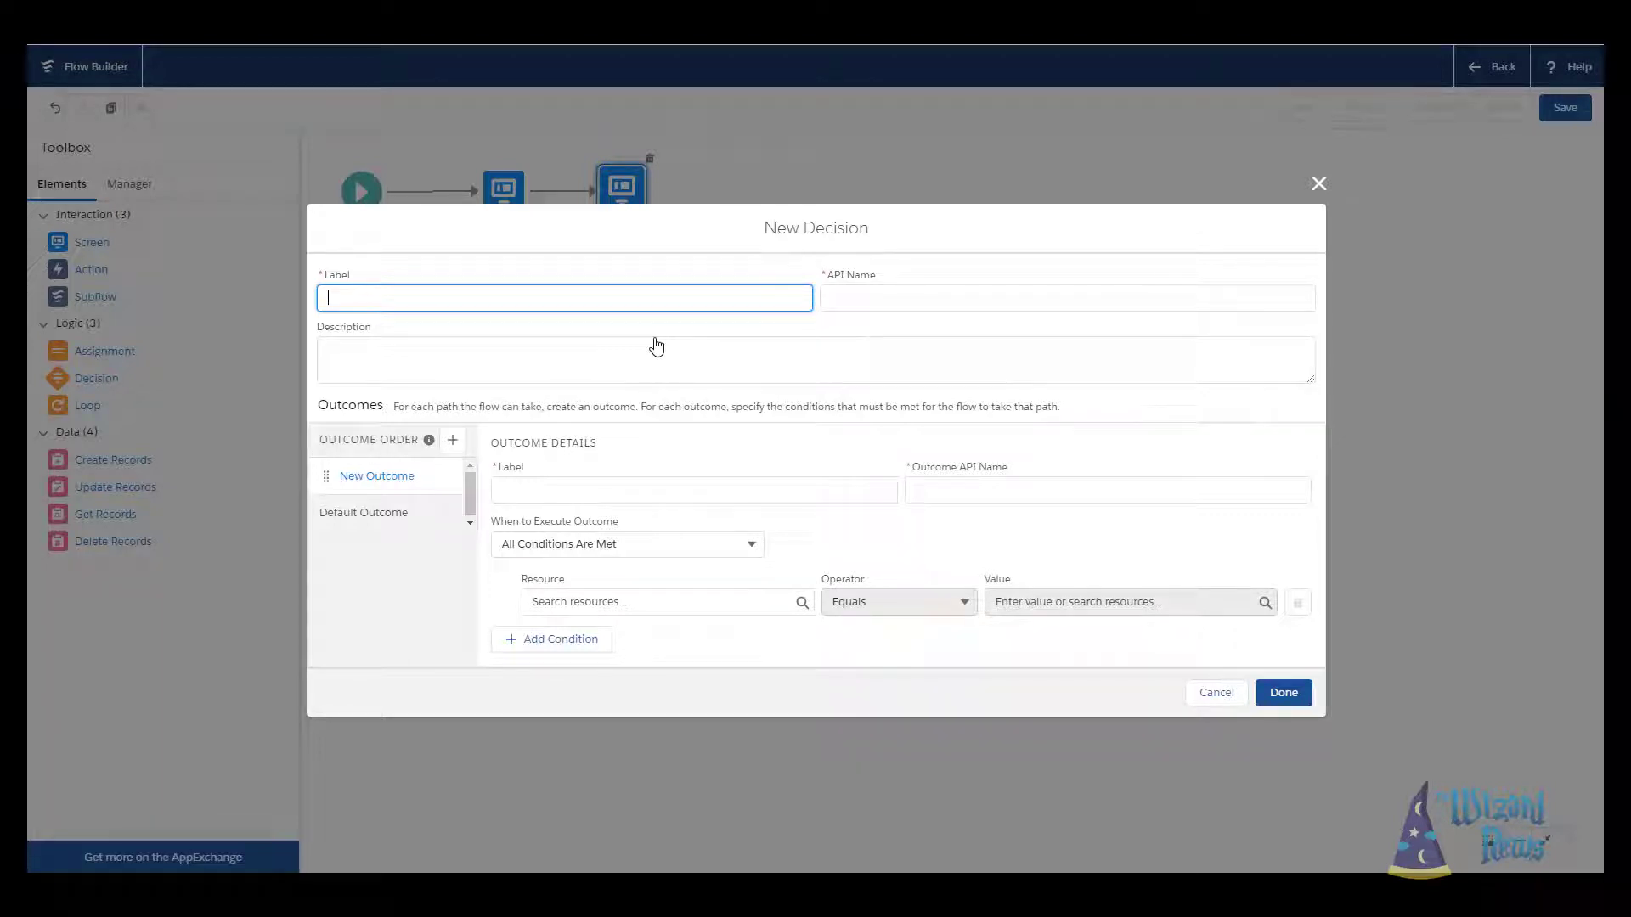
pyautogui.write('Pathway1D')
pyautogui.click(657, 344)
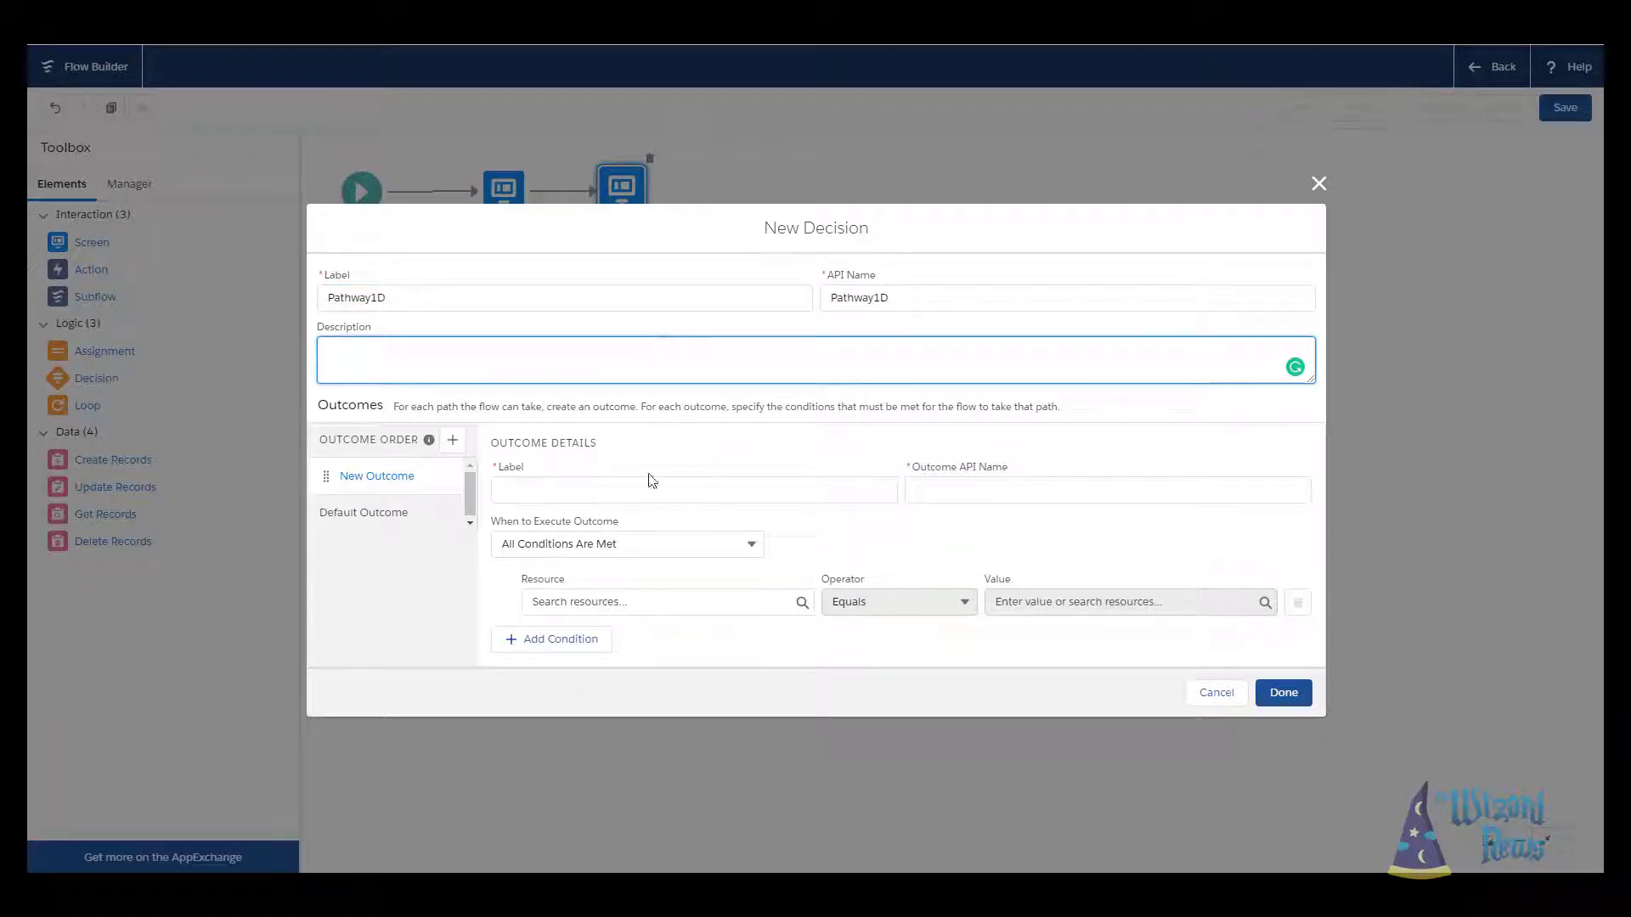
# - Label the first outcome North Path1 and set its condition to Which_door_do_you_choose Equals the North choice
pyautogui.click(564, 500)
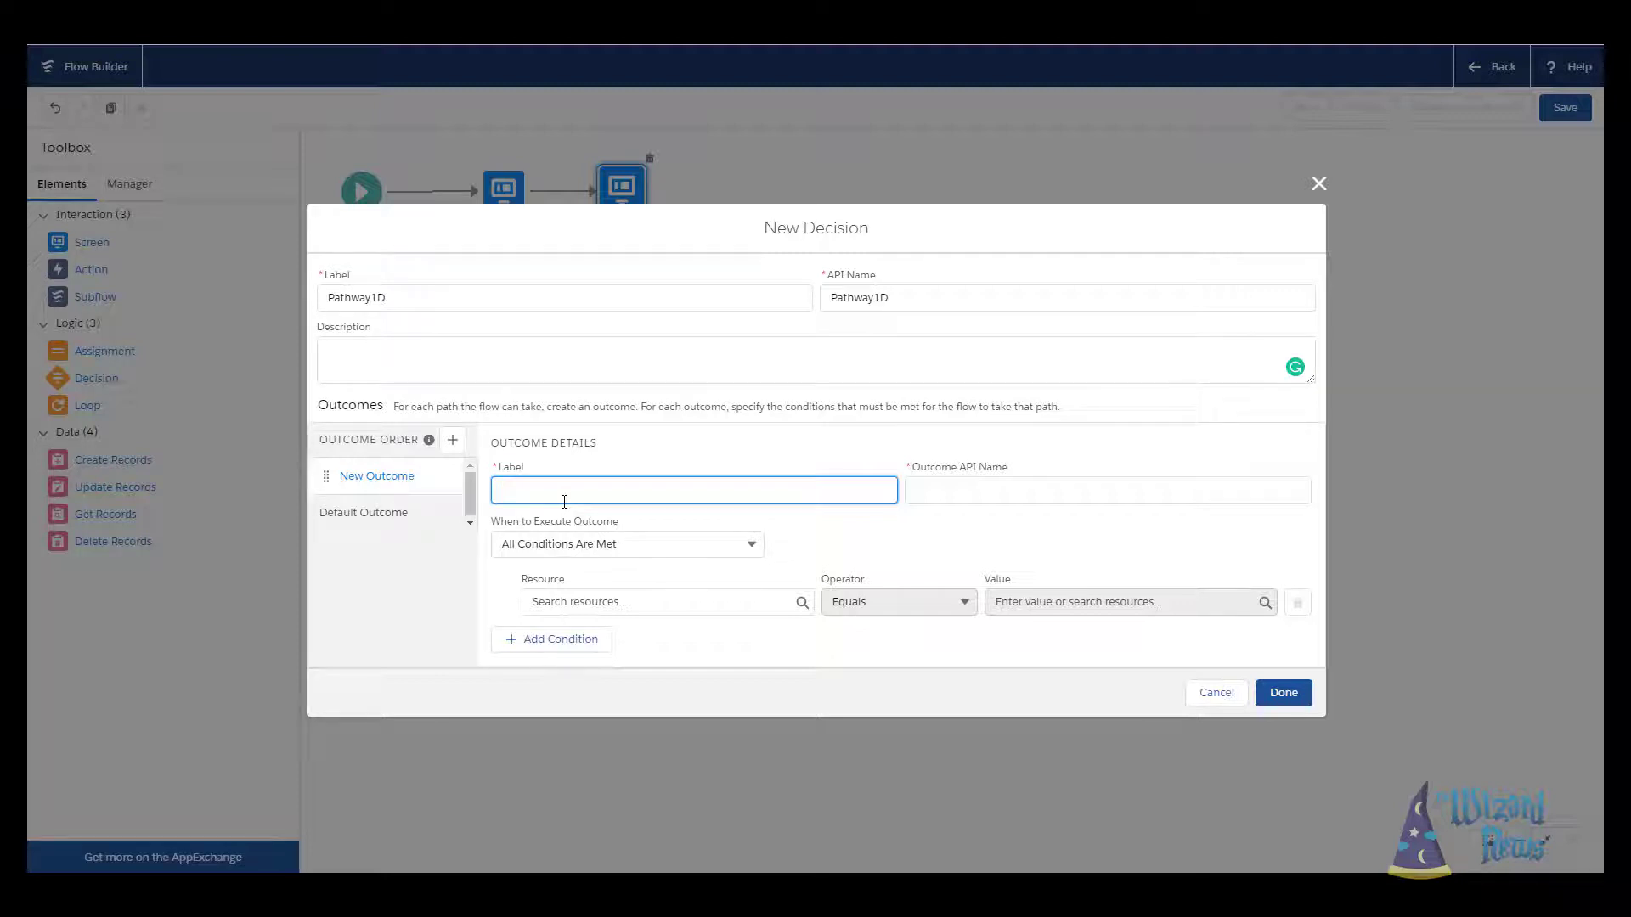
pyautogui.write('North')
pyautogui.write('Path1')
pyautogui.press('Tab')
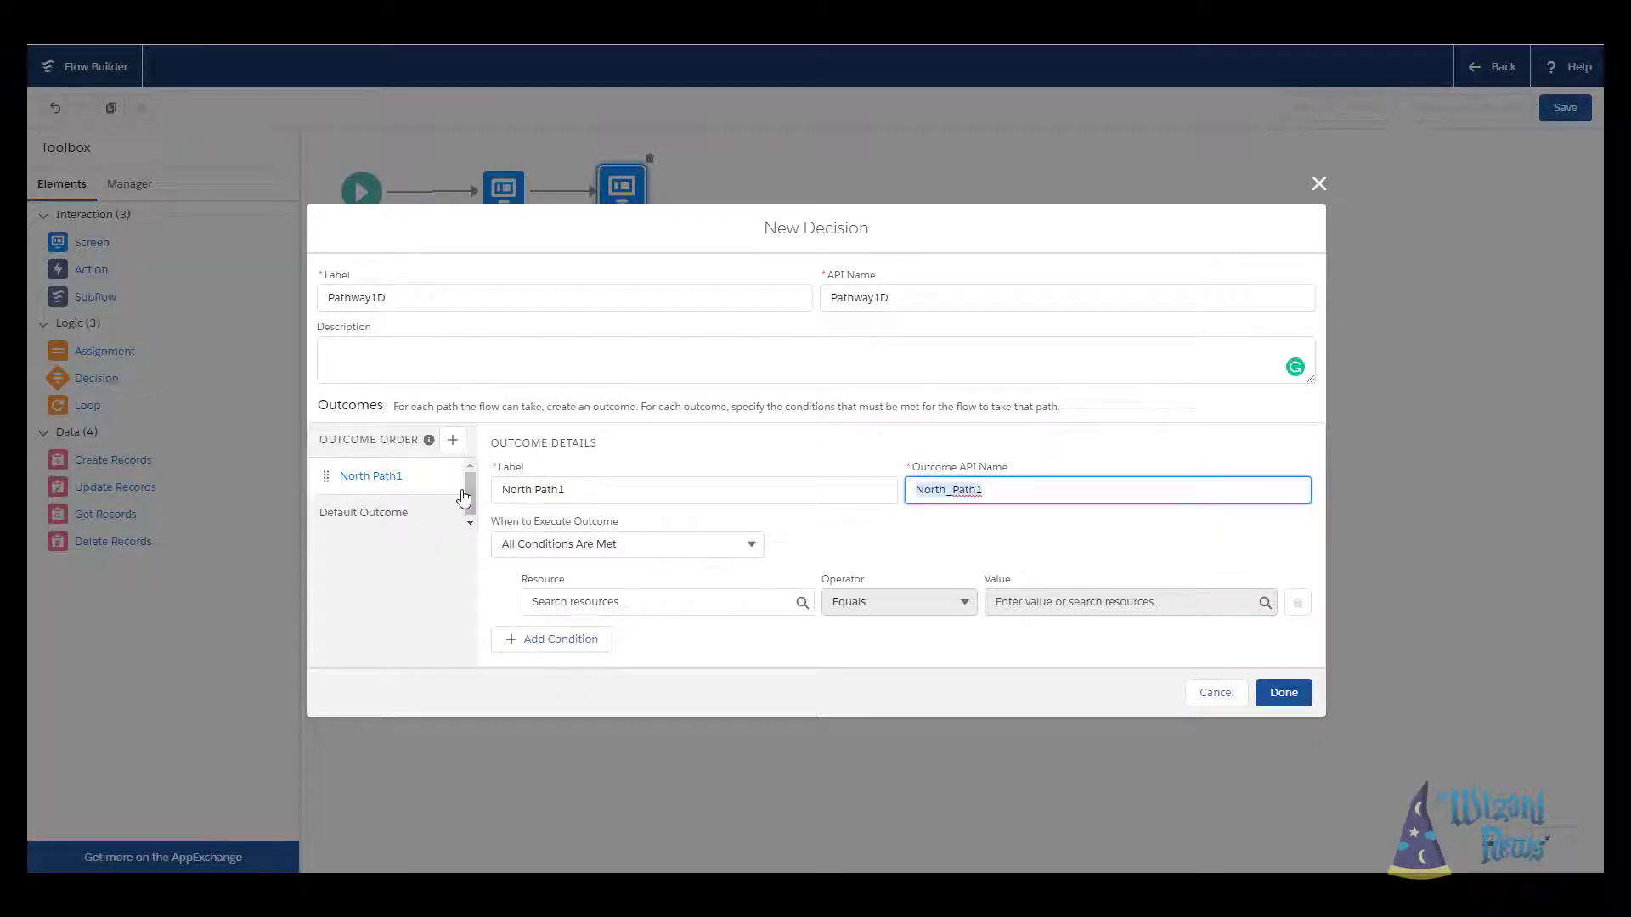
pyautogui.click(626, 609)
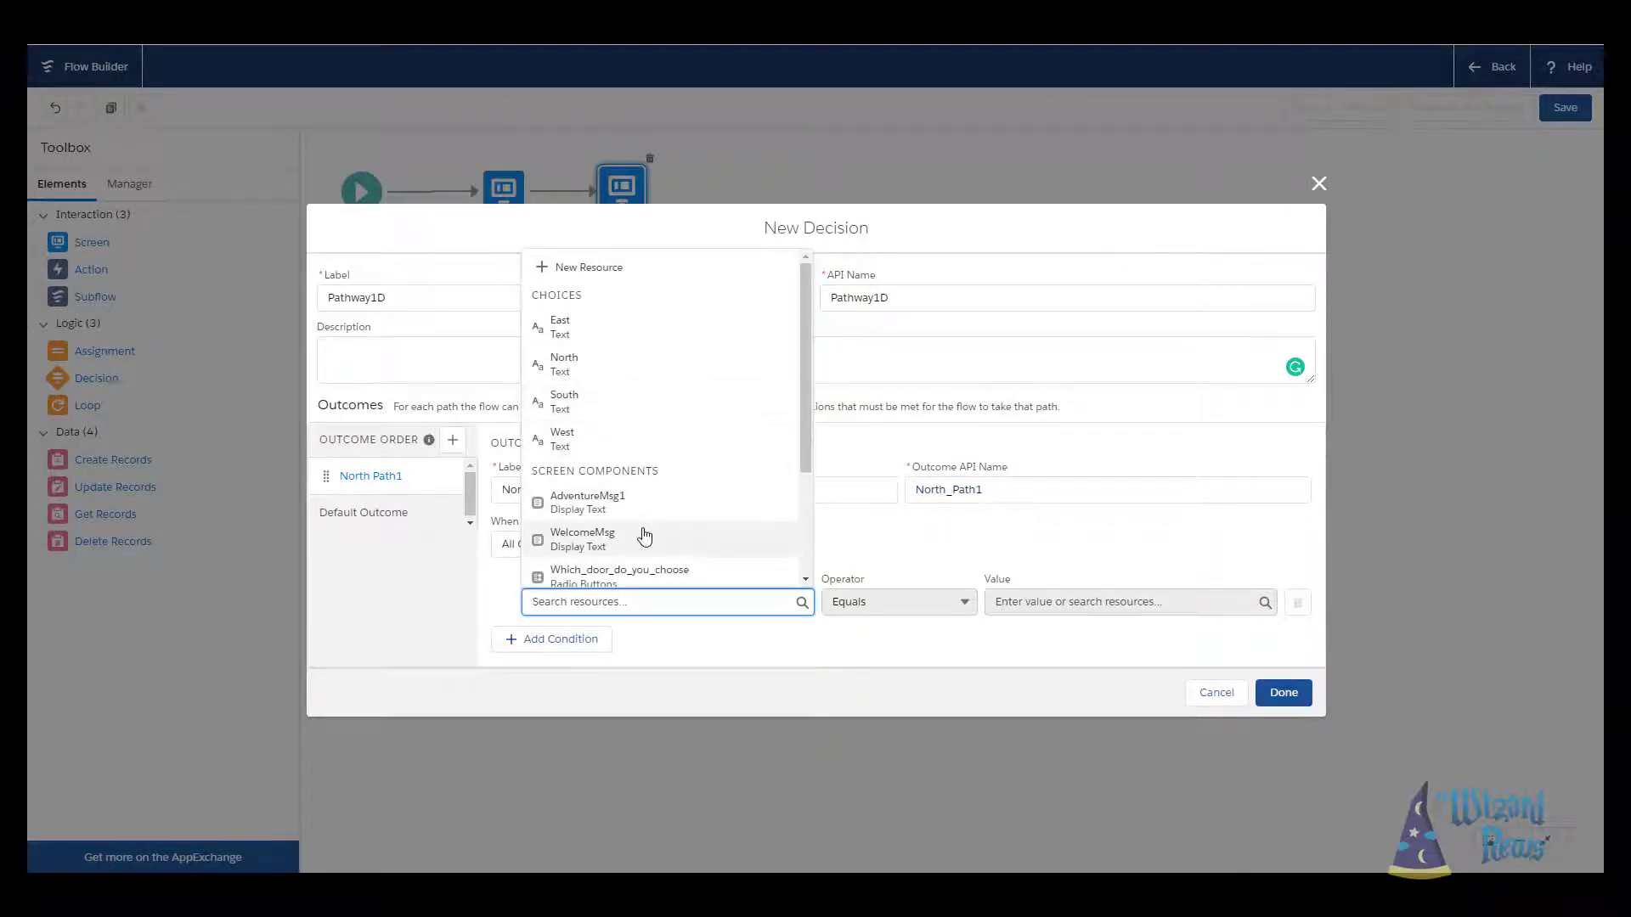
pyautogui.click(637, 574)
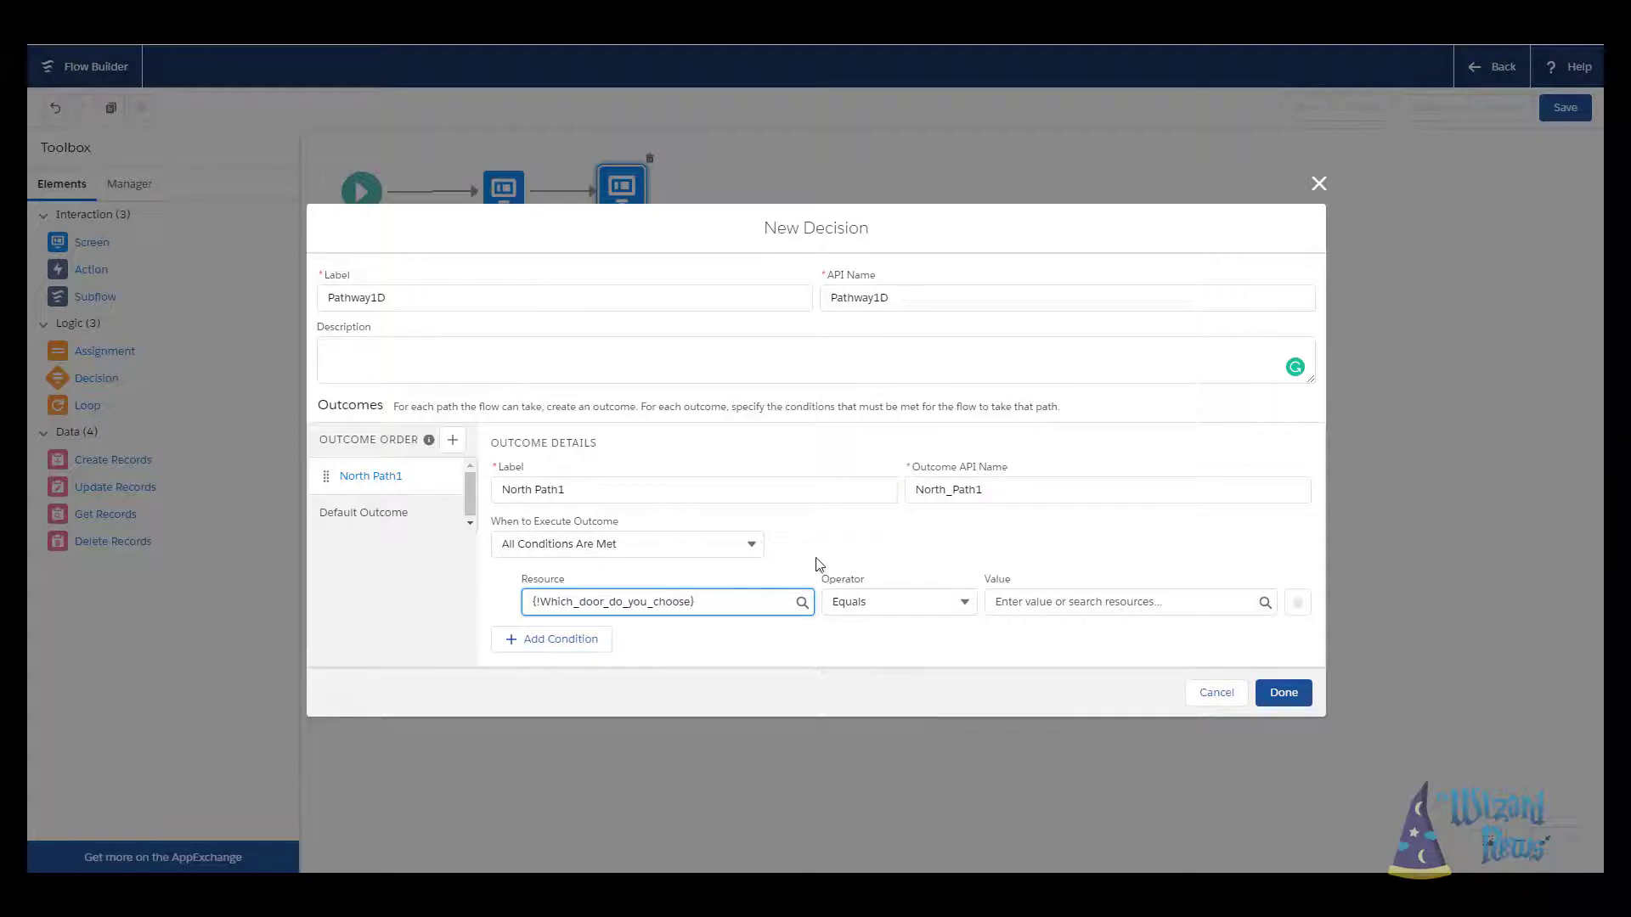
pyautogui.click(1028, 603)
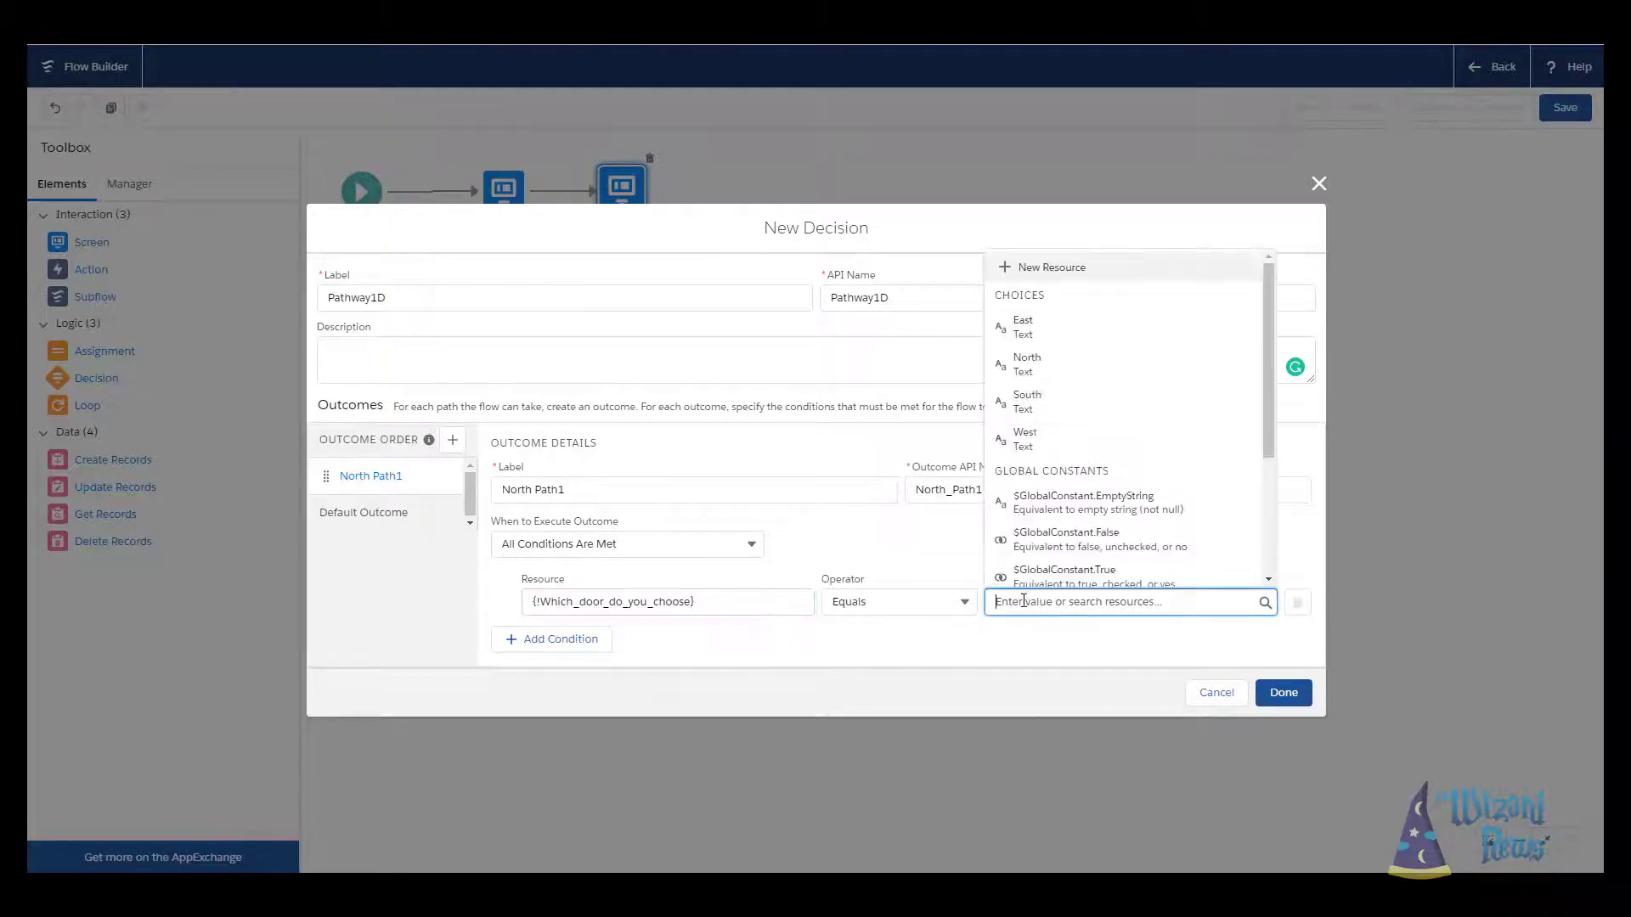
pyautogui.click(1029, 374)
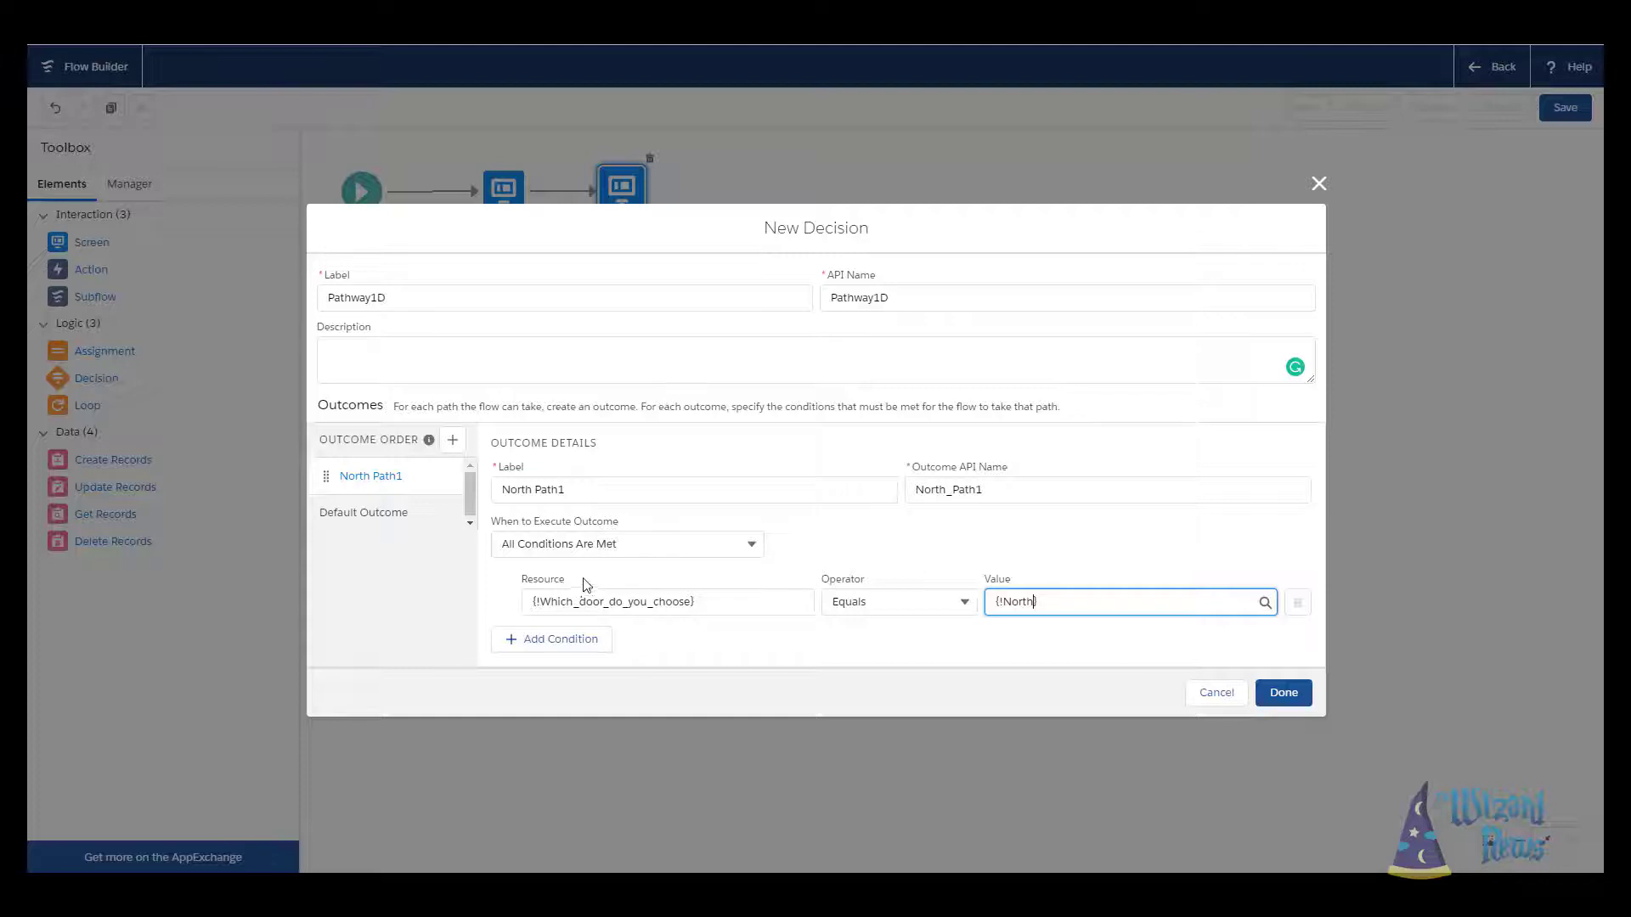
# - Add an outcome labelled West Path1 with the condition Which_door_do_you_choose Equals the West choice
pyautogui.click(453, 440)
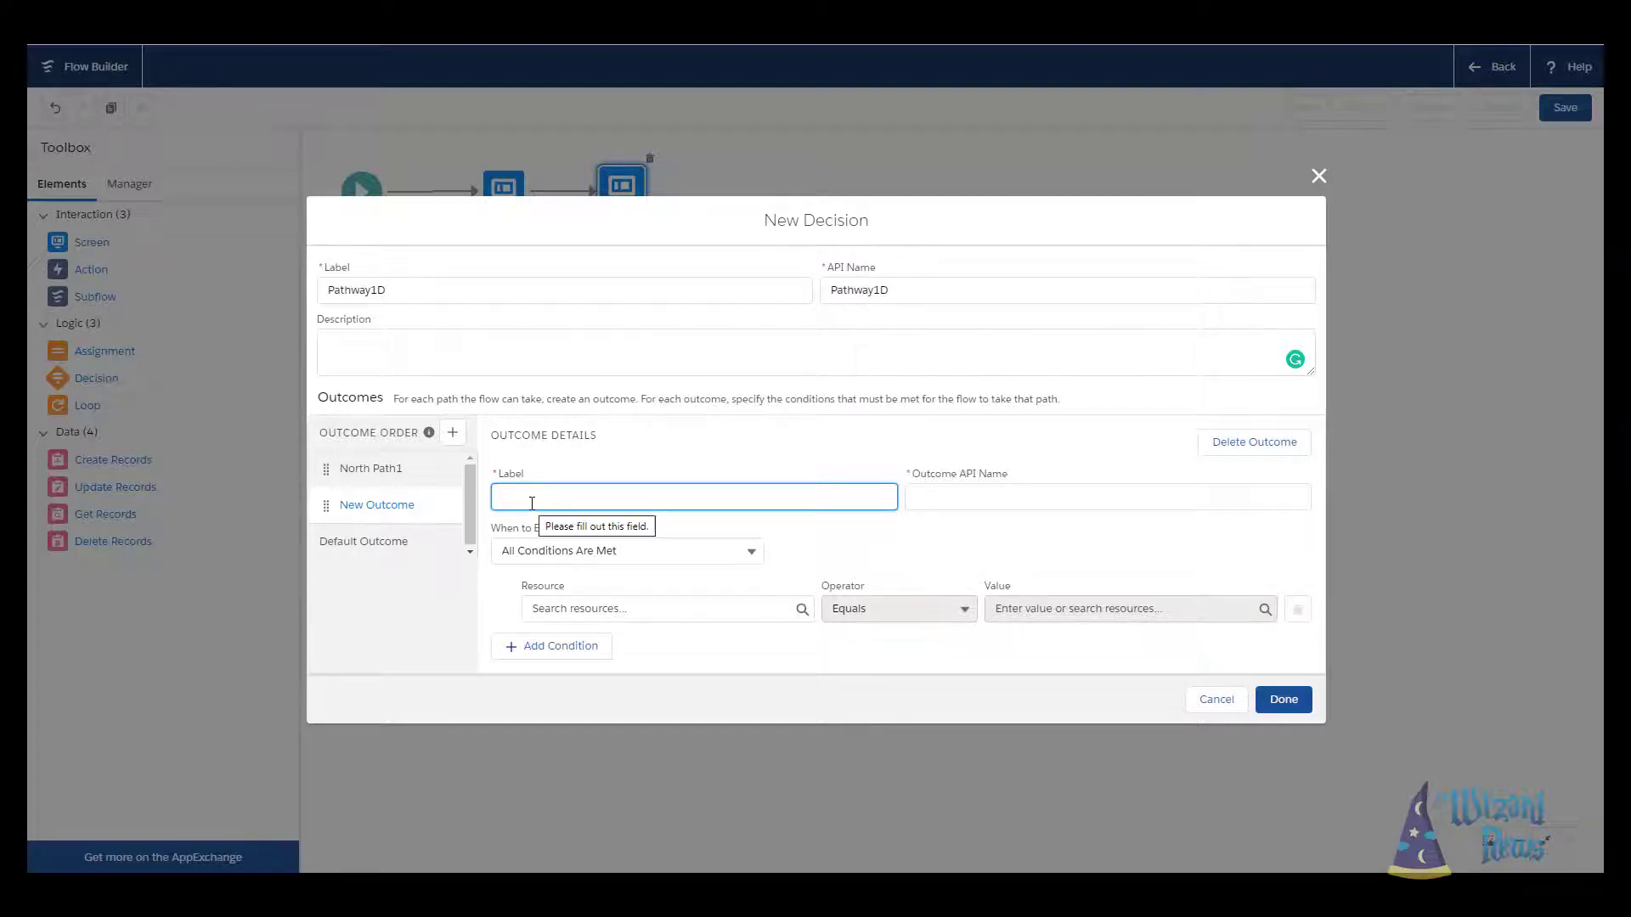
pyautogui.write('West Path1')
pyautogui.press('Tab')
pyautogui.click(604, 608)
pyautogui.click(615, 578)
pyautogui.click(1062, 608)
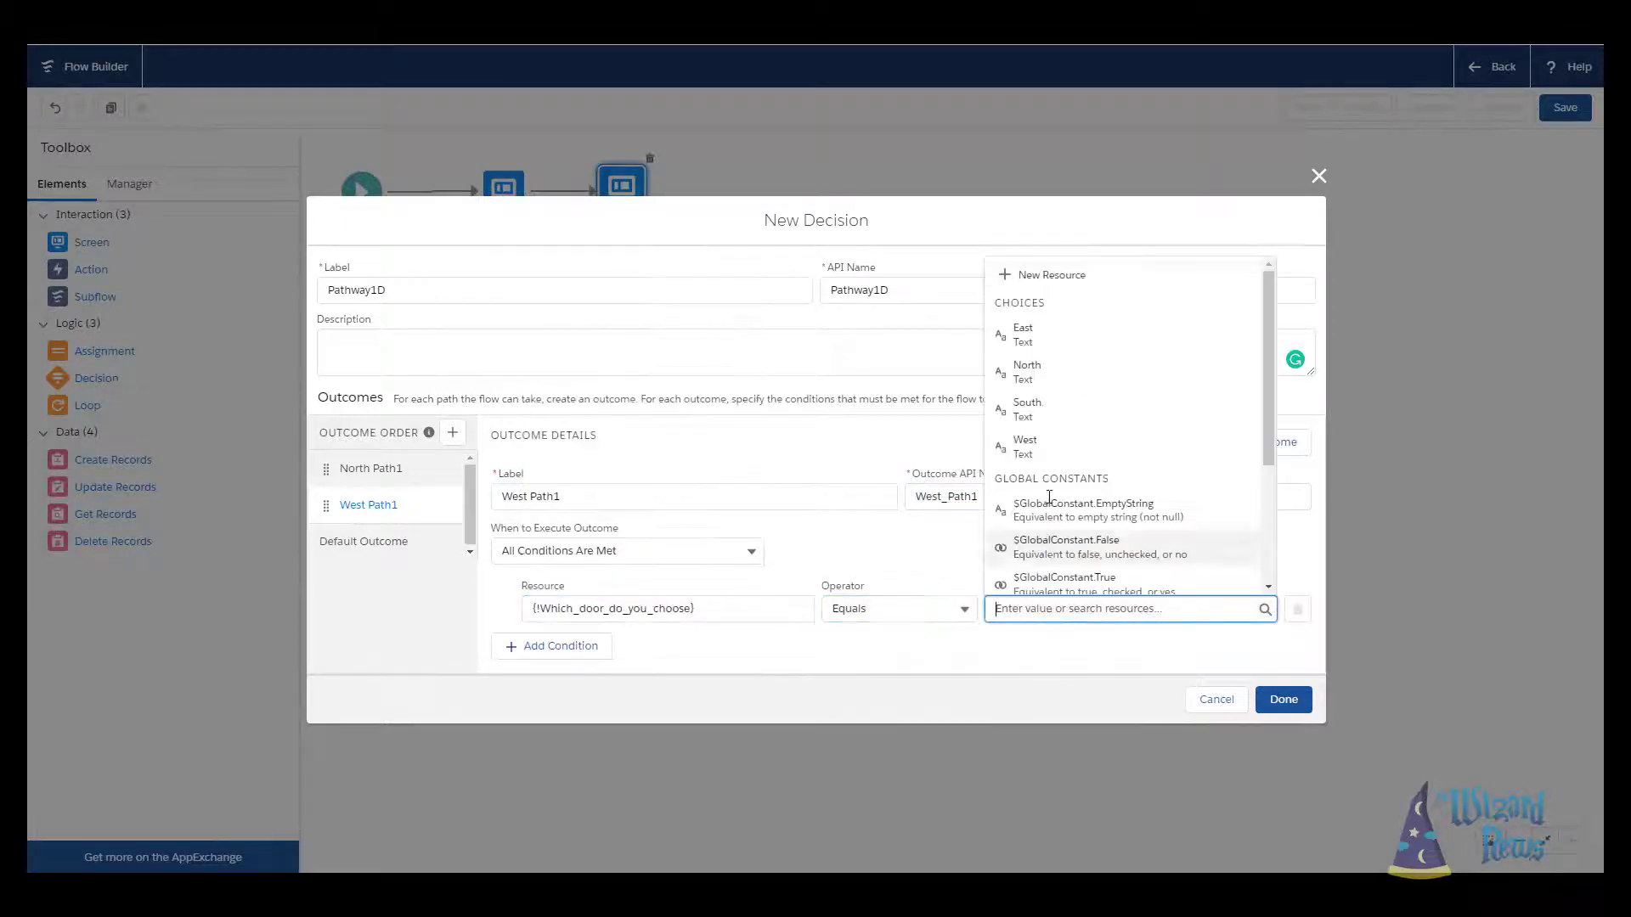
pyautogui.click(1023, 446)
# - Add an outcome labelled East Path1 with the condition Which_door_do_you_choose Equals the East choice
pyautogui.click(453, 433)
pyautogui.write('East Path1')
pyautogui.press('Tab')
pyautogui.click(604, 608)
pyautogui.click(615, 577)
pyautogui.click(1062, 608)
pyautogui.click(1019, 333)
# - Relabel the decision's default outcome West Path1
pyautogui.click(364, 577)
pyautogui.tripleClick(597, 457)
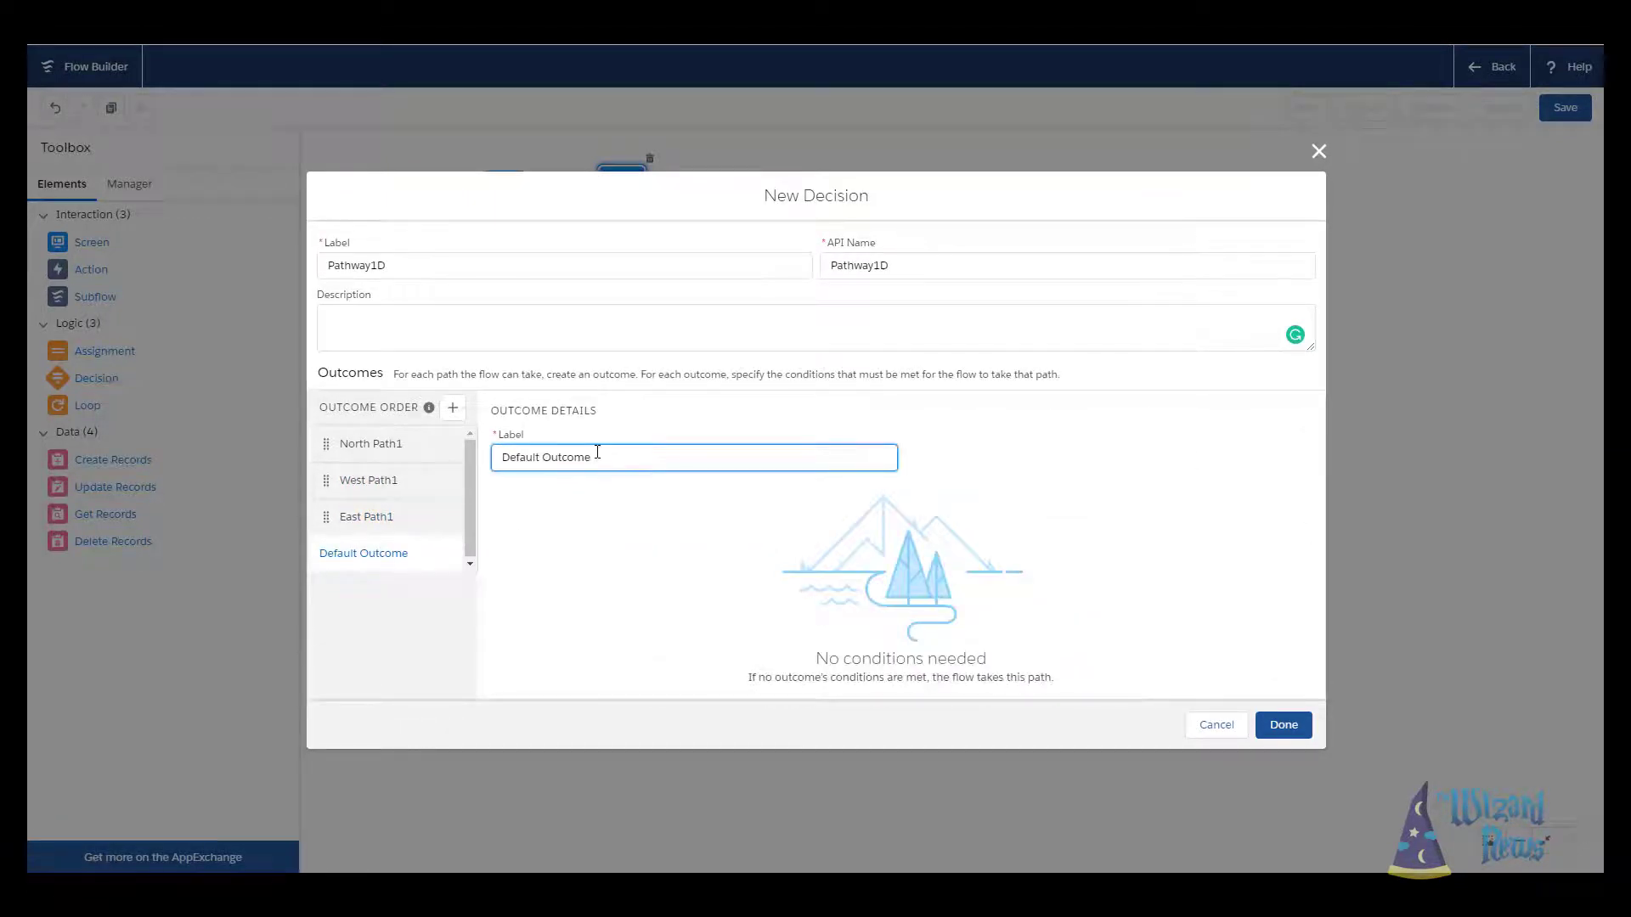
pyautogui.write('West Path1')
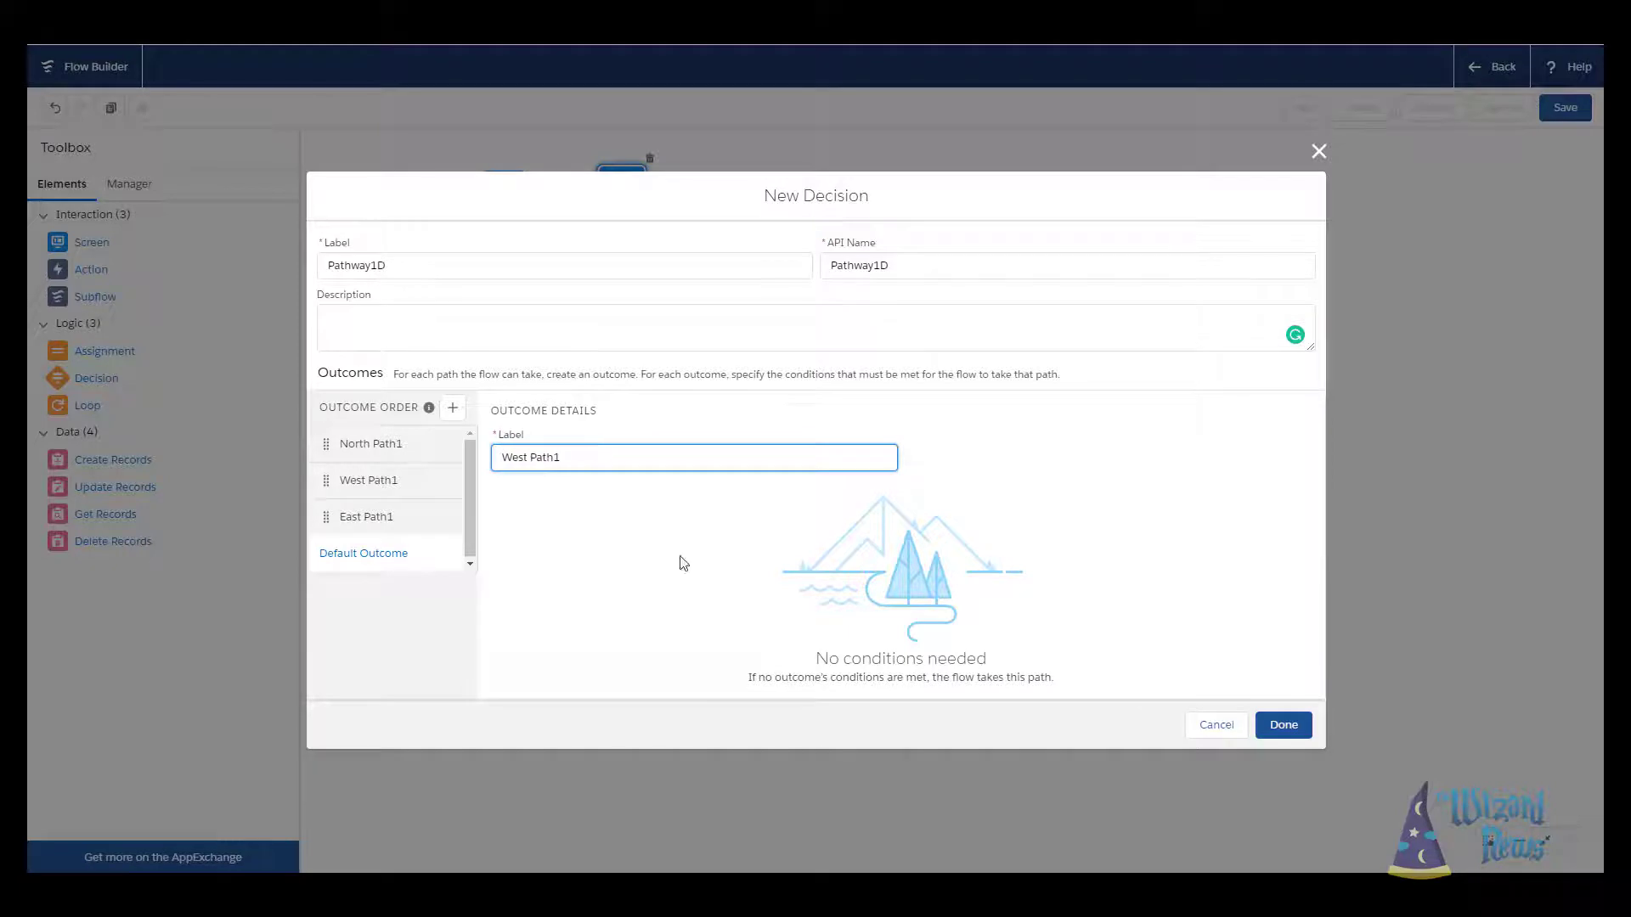
# - Save the decision, place it beside The Adventure Begins screen and connect that screen to it
pyautogui.click(1284, 724)
pyautogui.moveTo(705, 370); pyautogui.dragTo(731, 214)
pyautogui.moveTo(622, 210); pyautogui.dragTo(721, 195)
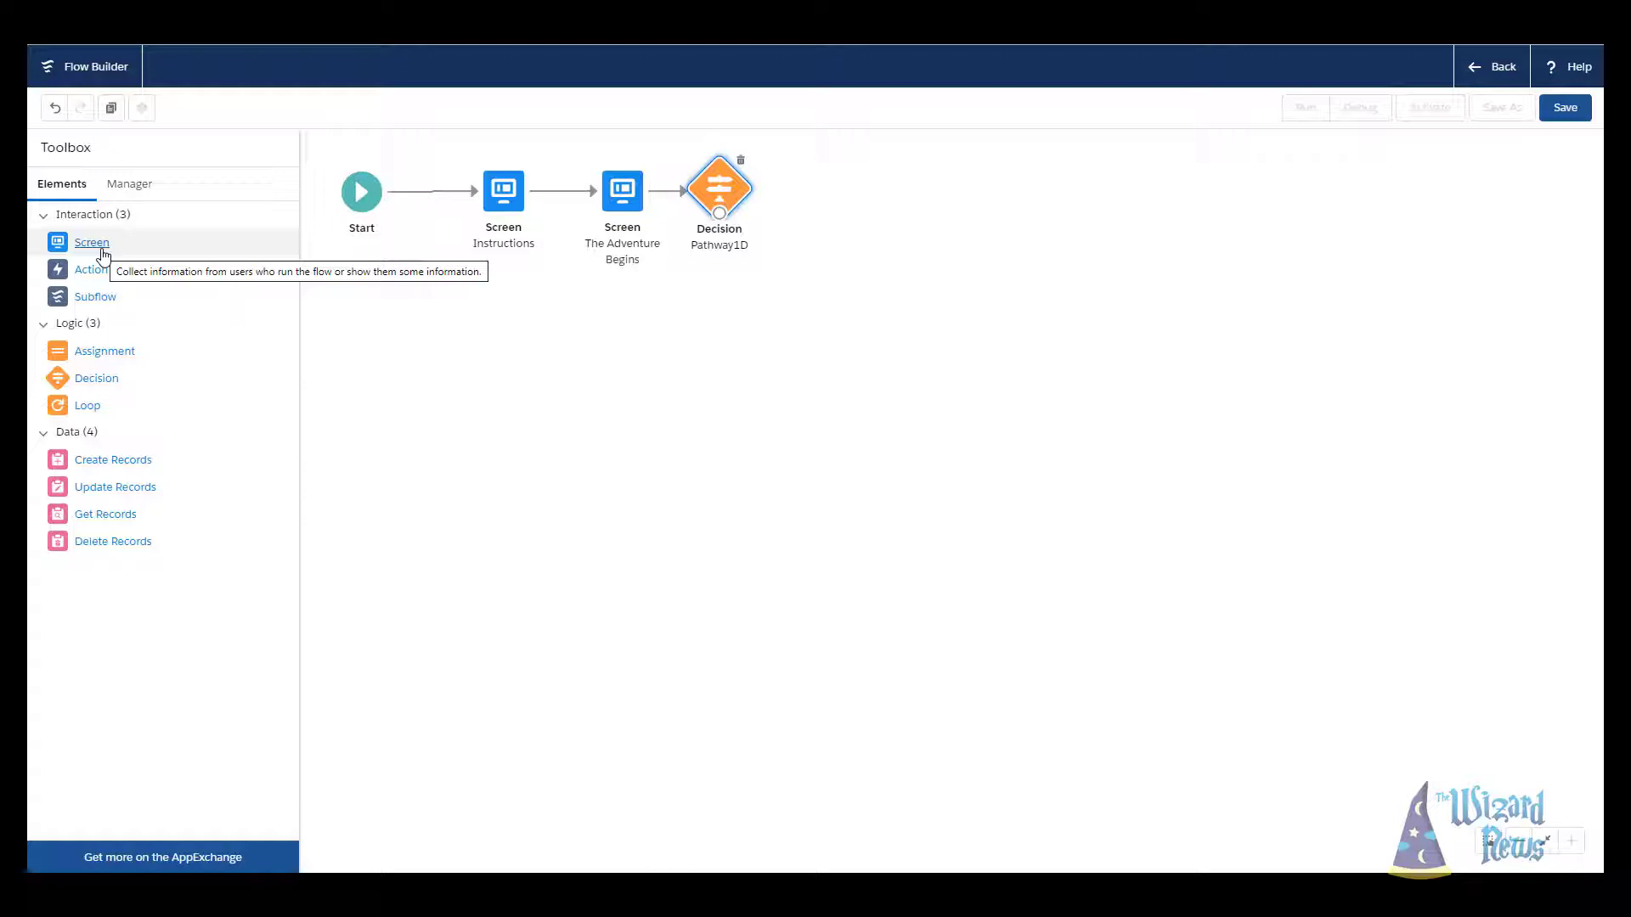
# - Add a Screen element to the canvas with the label NorthPath1 and the matching API name
pyautogui.moveTo(102, 253); pyautogui.dragTo(435, 329)
pyautogui.write('NorthPath1')
pyautogui.press('Tab')
# - Add a display text component to the screen with the API name NorthPath1msg
pyautogui.click(395, 235)
pyautogui.write('d')
pyautogui.moveTo(377, 419); pyautogui.dragTo(781, 268)
pyautogui.click(1118, 258)
pyautogui.write('NorthPath1msg')
pyautogui.press('Tab')
# - Enter "You go North.", "You enter a room that's cold. There's ice and snow on the ground. The sky is unseen." and "There's only two ways to go.", then save
pyautogui.press('Tab')
pyautogui.write('You go North.')
pyautogui.press('Return')
pyautogui.press('Return')
pyautogui.write("You enter a room that's cold. There's ice and snow on the ground. The sky i")
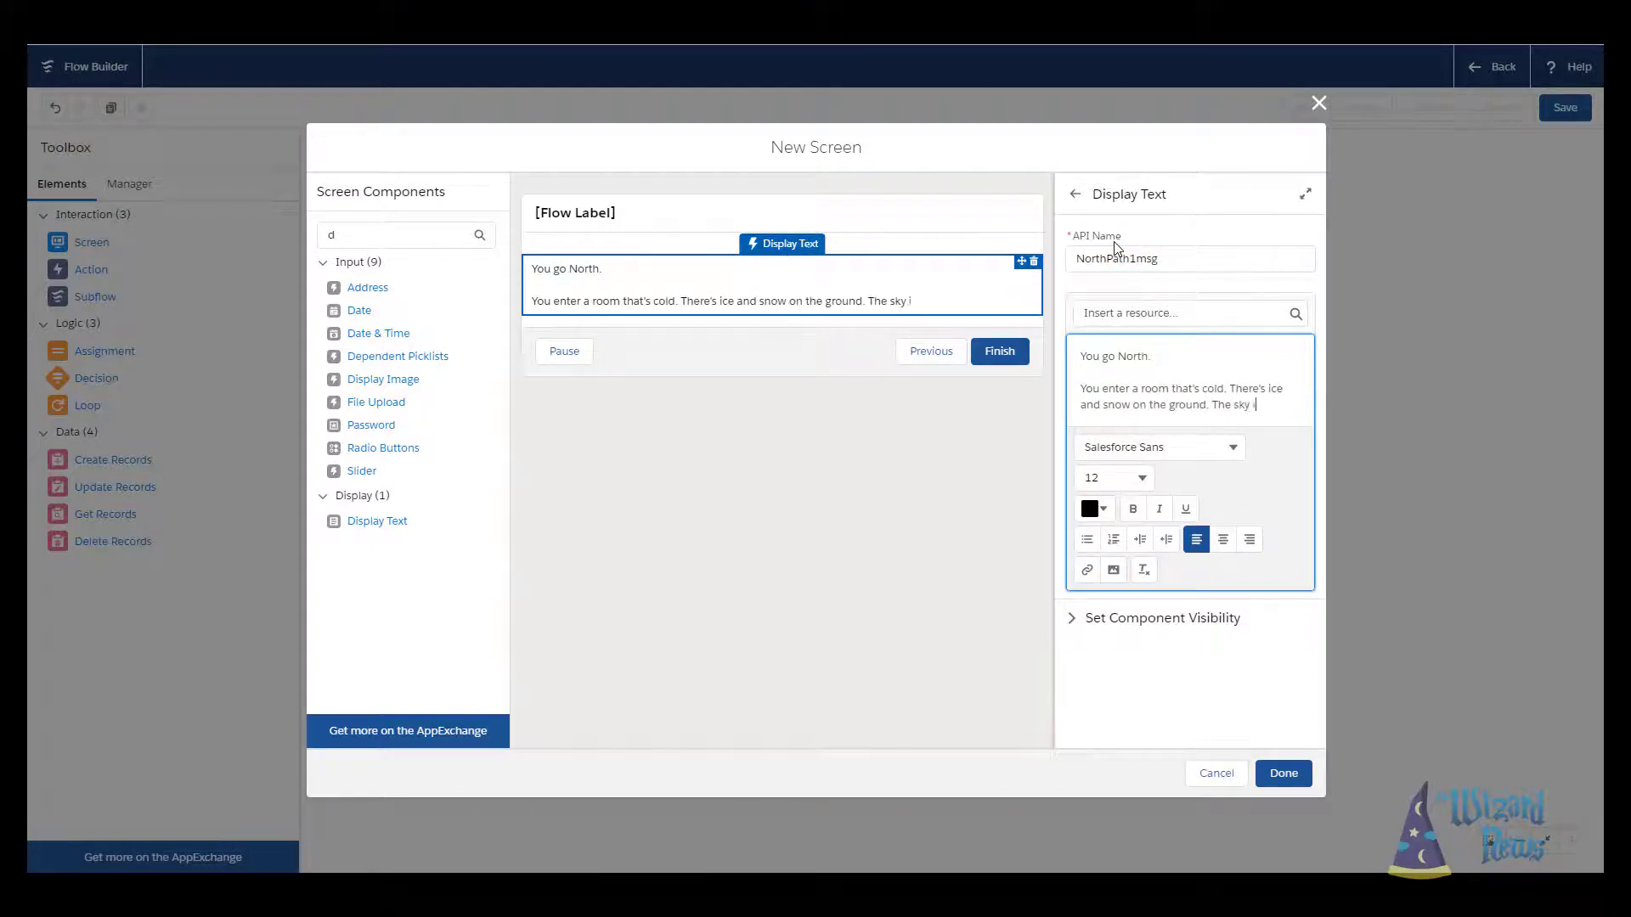
pyautogui.write('s unseen.')
pyautogui.write('only two ways to go.')
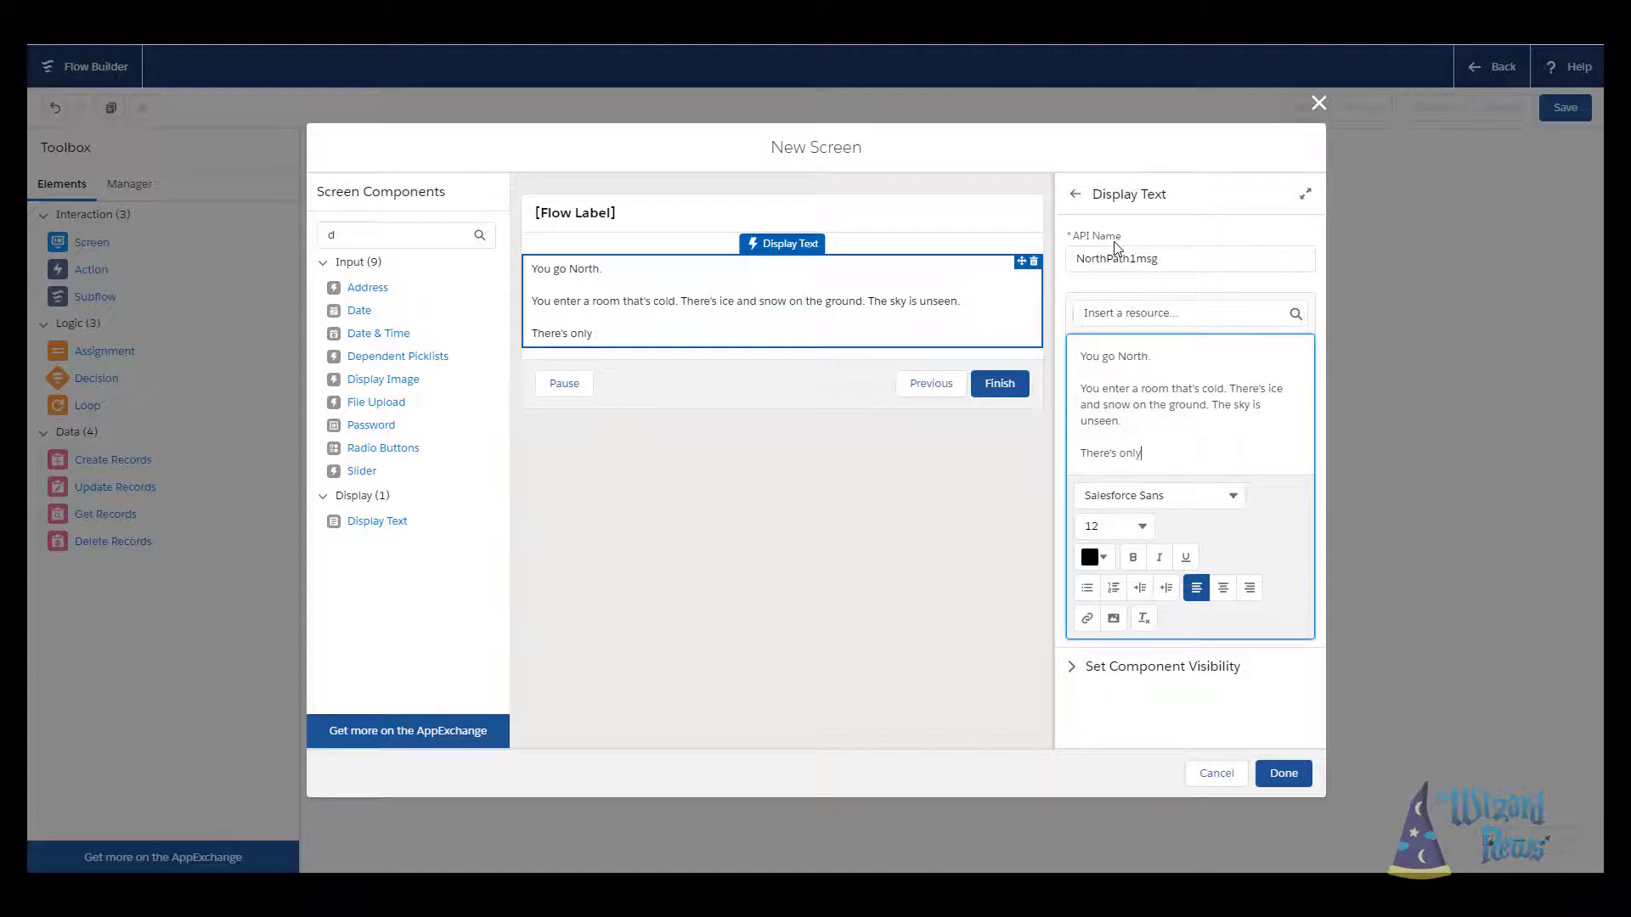
pyautogui.click(748, 476)
pyautogui.click(1028, 361)
pyautogui.click(1082, 451)
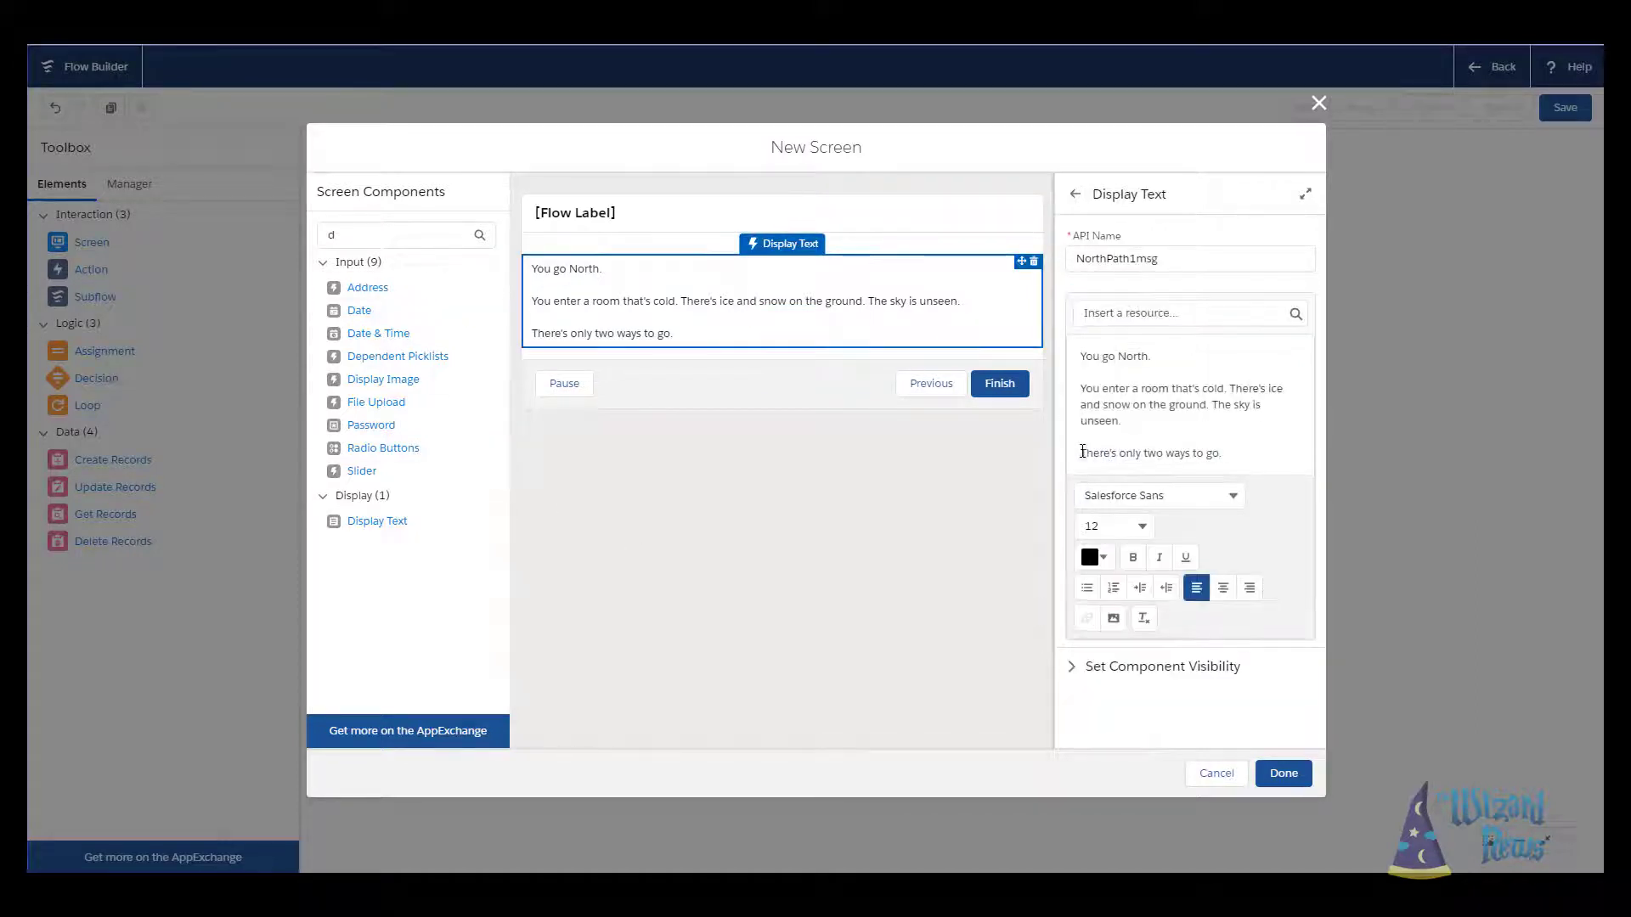
pyautogui.click(1283, 773)
# - Duplicate the NorthPath1 screen, label the copy WestPath1 and change its API name to a West version
pyautogui.hotkey('ctrl', 'c')
pyautogui.hotkey('ctrl', 'v')
pyautogui.doubleClick(529, 384)
pyautogui.doubleClick(1105, 255)
pyautogui.write('WestPath1')
pyautogui.doubleClick(1138, 309)
pyautogui.write('WestPath1_0')
# - Change the WestPath1 message to "You go West." and "There's a beautiful sunset", and save the screen
pyautogui.click(764, 284)
pyautogui.doubleClick(1126, 356)
pyautogui.write('West')
pyautogui.moveTo(1120, 420); pyautogui.dragTo(1075, 387)
pyautogui.write("There's a beautiful sunset.")
pyautogui.click(1283, 773)
# - Duplicate the WestPath1 screen and give the copy the label EastPath1 and the API name EastPath_0
pyautogui.hotkey('ctrl', 'c')
pyautogui.hotkey('ctrl', 'v')
pyautogui.doubleClick(612, 344)
pyautogui.doubleClick(1104, 255)
pyautogui.write('EastPath1')
pyautogui.doubleClick(1138, 309)
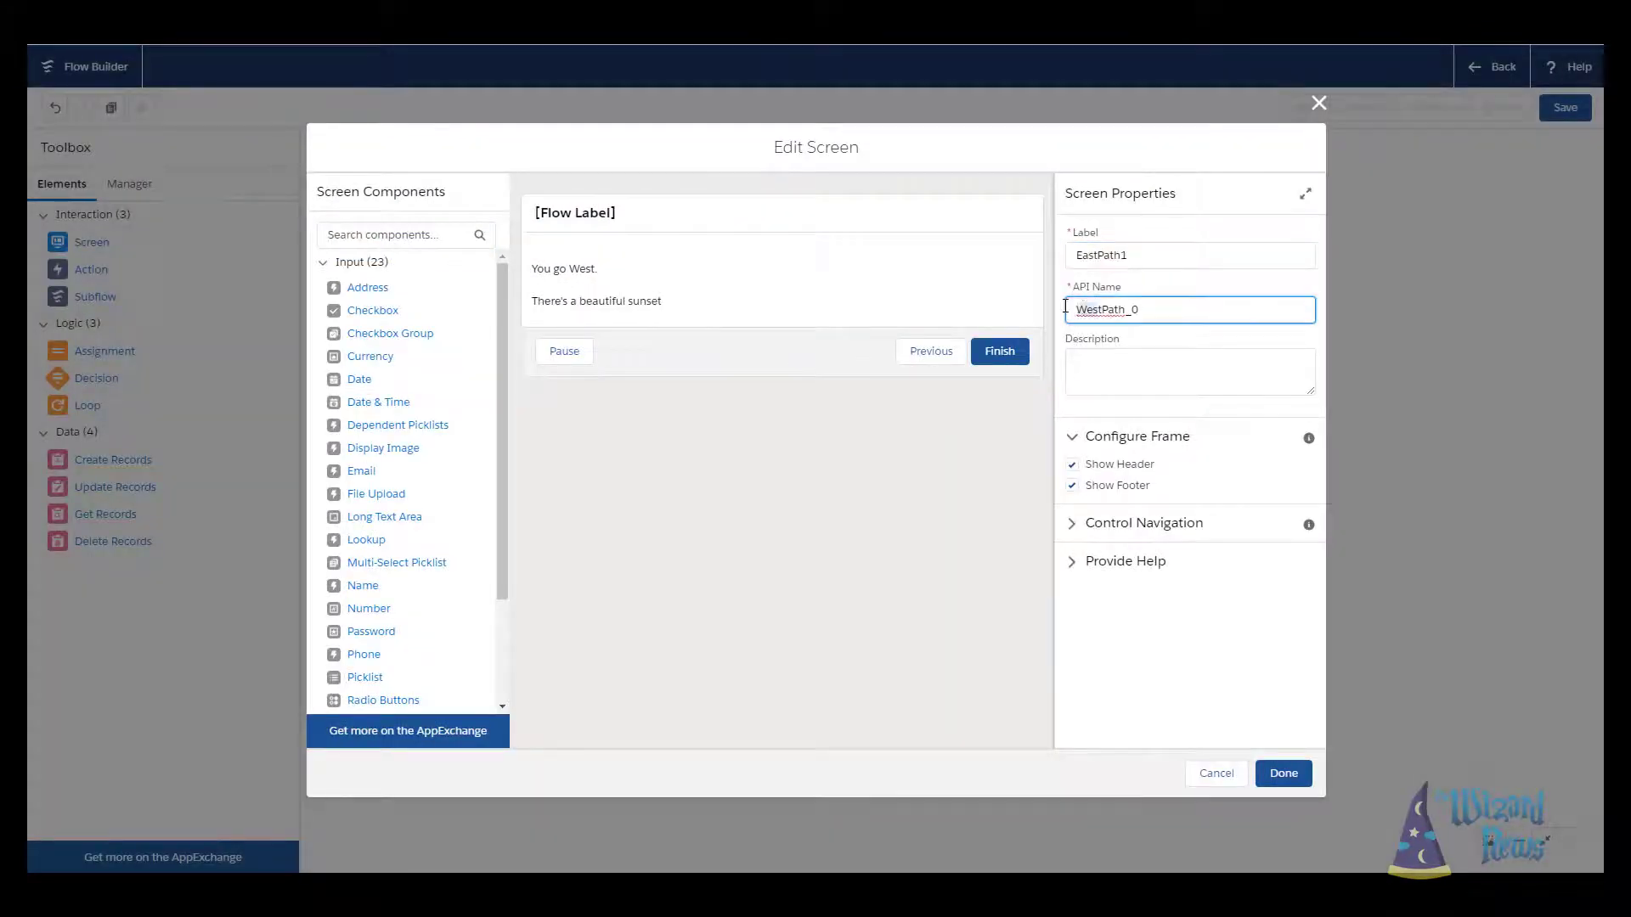
pyautogui.write('EastPath_0')
# - Change the EastPath1 message to "You go East." and "A giant wall is in your way. You have no where to go", and save the screen
pyautogui.click(807, 293)
pyautogui.doubleClick(1128, 355)
pyautogui.write('East.')
pyautogui.moveTo(1223, 388); pyautogui.dragTo(1081, 387)
pyautogui.write('A giant wall is in your way. You have no where to go')
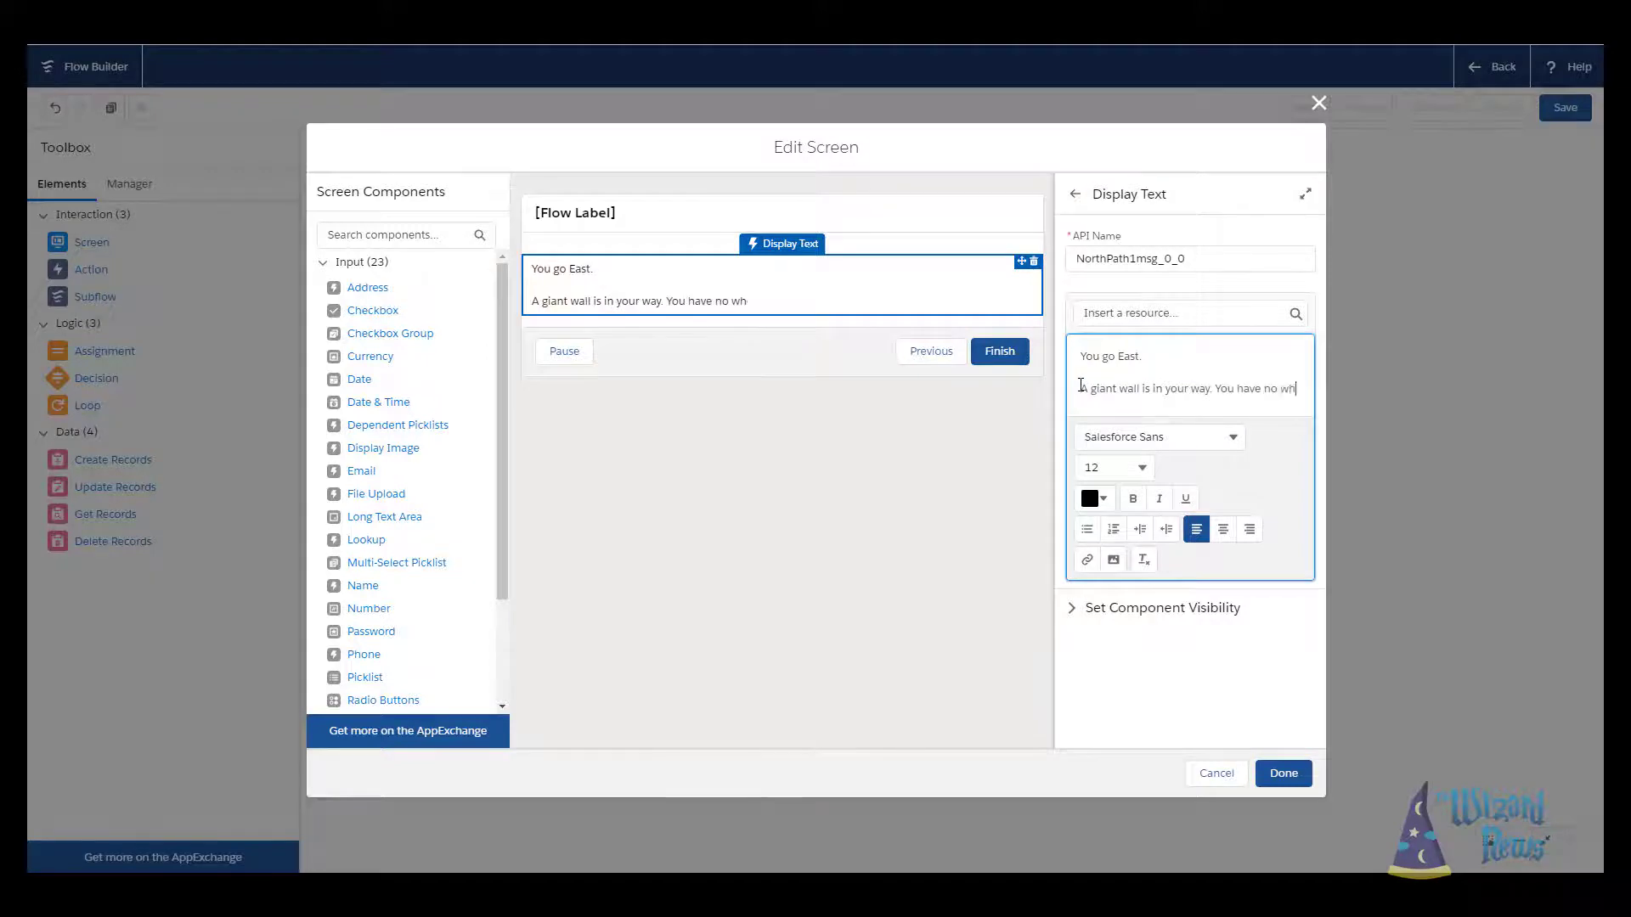
pyautogui.click(1283, 773)
# - Duplicate the EastPath1 screen and label the copy SouthPath1
pyautogui.click(110, 108)
pyautogui.click(141, 107)
pyautogui.doubleClick(729, 334)
pyautogui.write('SouthPath1')
pyautogui.press('Tab')
# - Change the SouthPath1 message to "You go South." and "Nothing all that amazing here. Just a room", and save the screen
pyautogui.click(765, 280)
pyautogui.moveTo(1158, 400); pyautogui.dragTo(1120, 356)
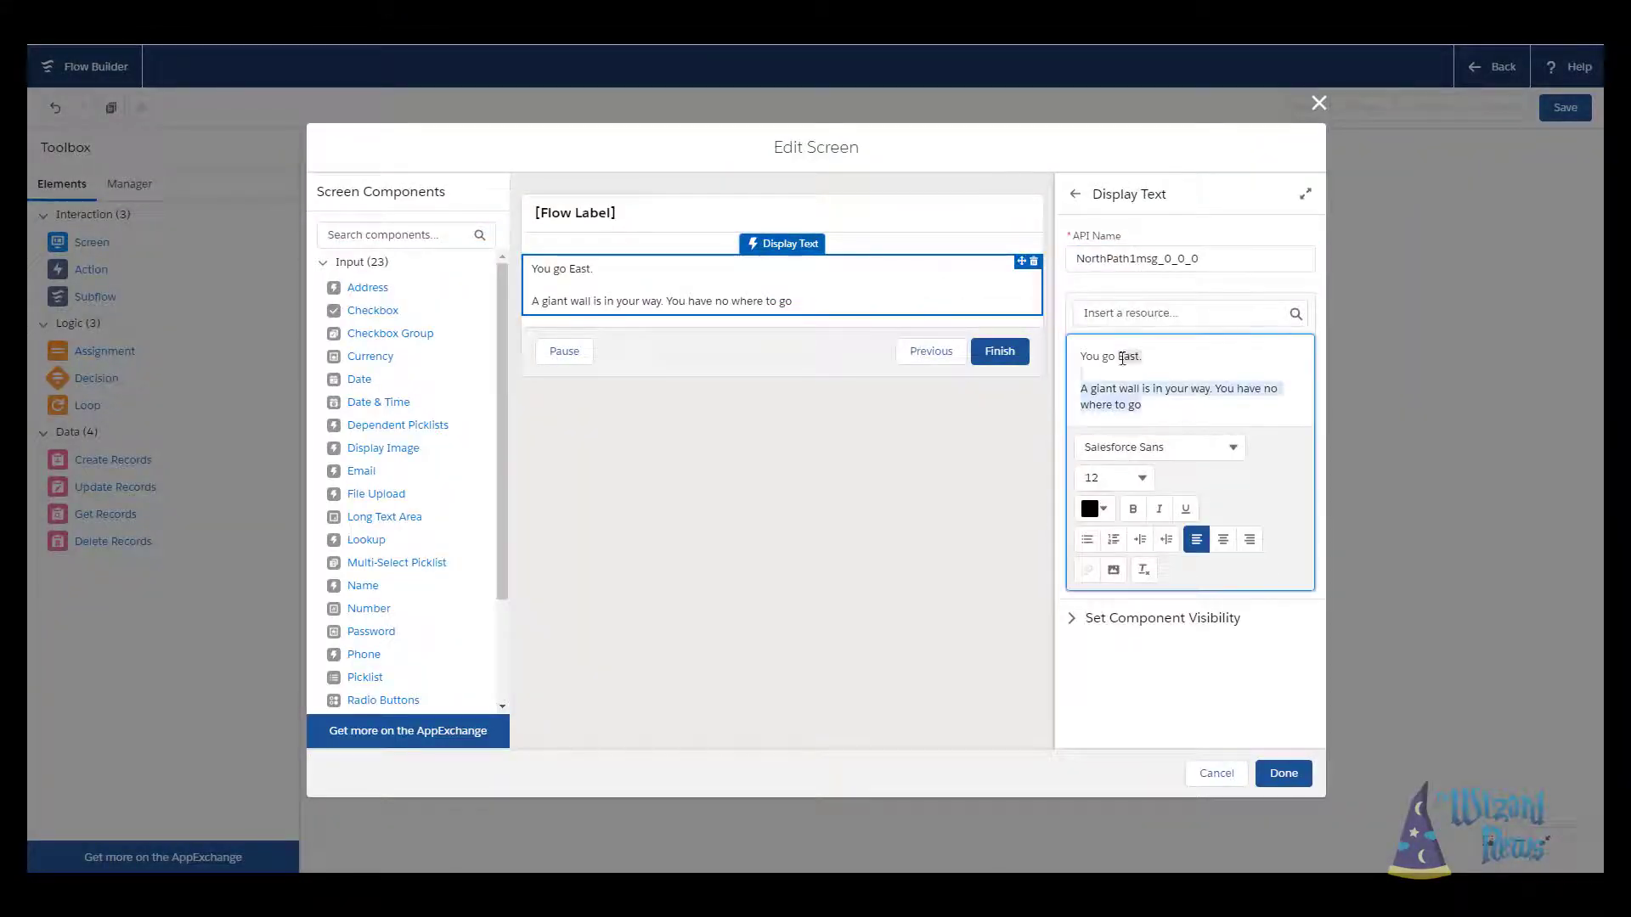
pyautogui.write('South.')
pyautogui.press('Return')
pyautogui.write("Nothing of that amazing here. Let's head back")
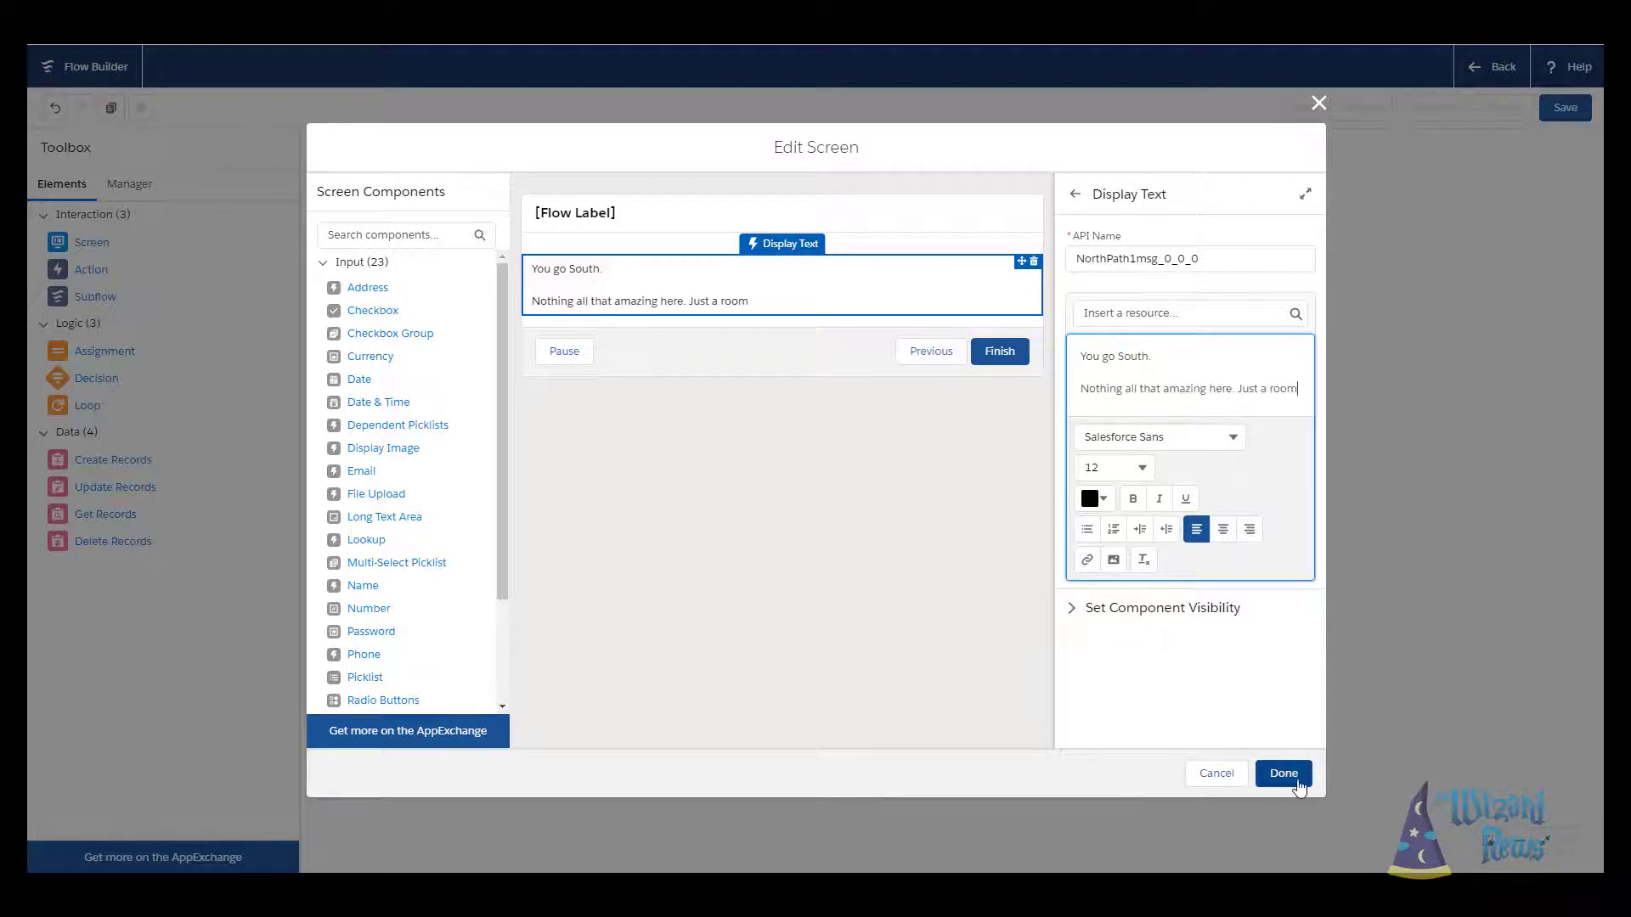
pyautogui.click(1284, 772)
# - Arrange the EastPath1, WestPath1 and NorthPath1 screens in a spaced row with SouthPath1 below the decision
pyautogui.moveTo(609, 365); pyautogui.dragTo(748, 385)
pyautogui.moveTo(528, 336); pyautogui.dragTo(643, 369)
pyautogui.moveTo(434, 333); pyautogui.dragTo(550, 369)
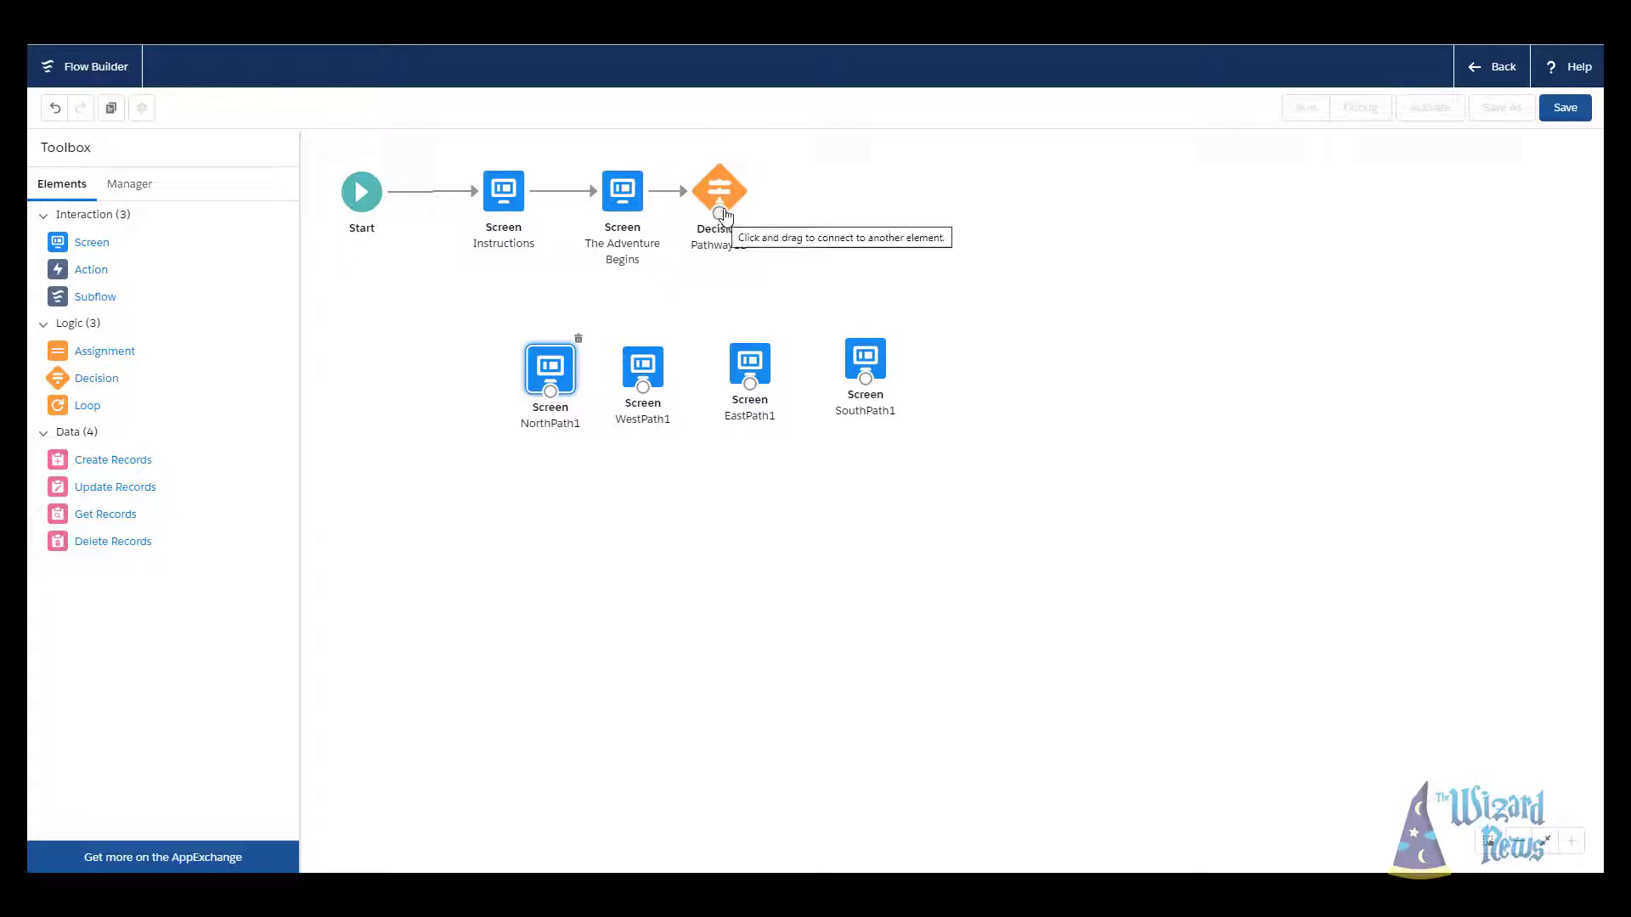
# - Connect the Pathway1D decision to the NorthPath1 screen using the North Path1 outcome
pyautogui.moveTo(719, 212); pyautogui.dragTo(552, 351)
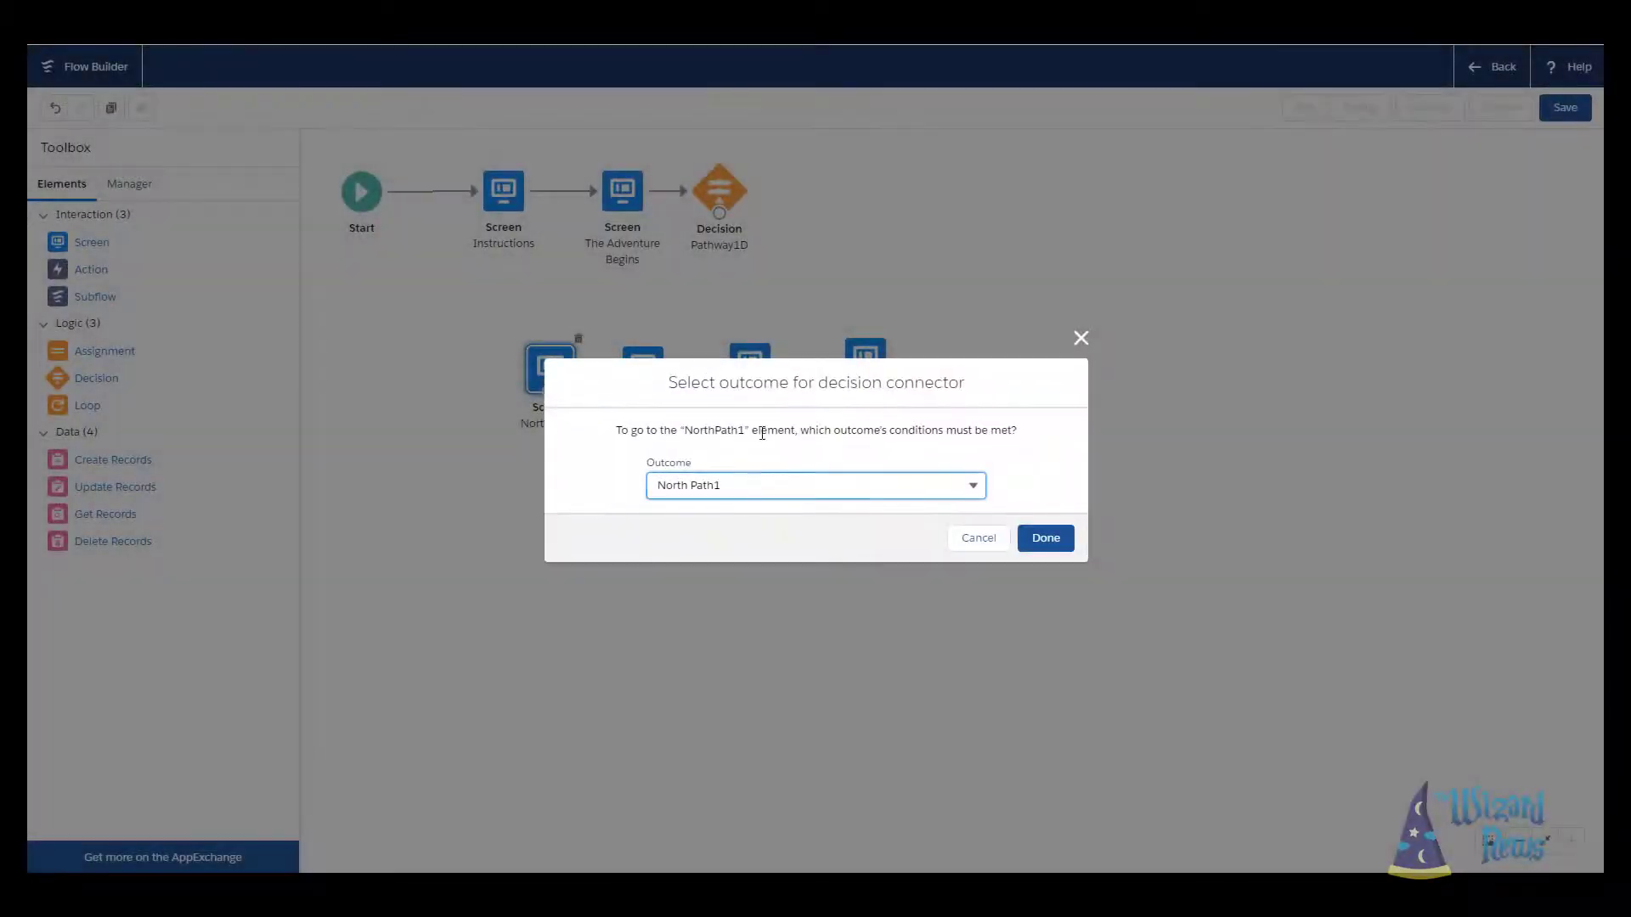
pyautogui.click(781, 494)
pyautogui.click(747, 514)
pyautogui.click(1045, 538)
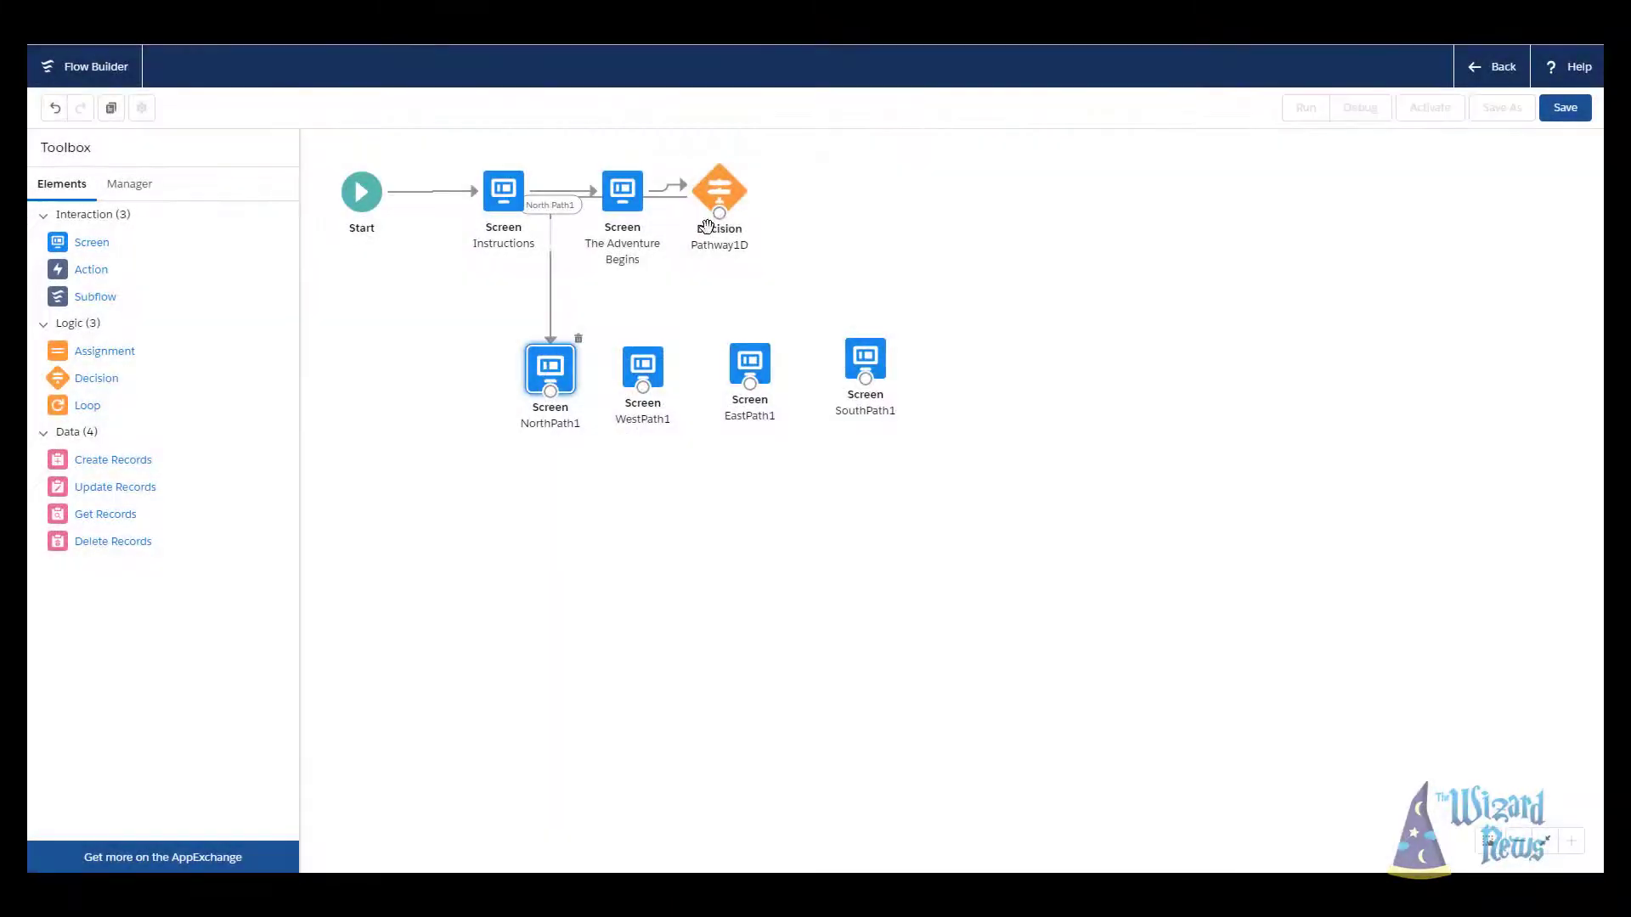
# - Connect Pathway1D to WestPath1 and EastPath1 with their matching outcomes, and to SouthPath1 with the default outcome
pyautogui.moveTo(712, 224); pyautogui.dragTo(643, 367)
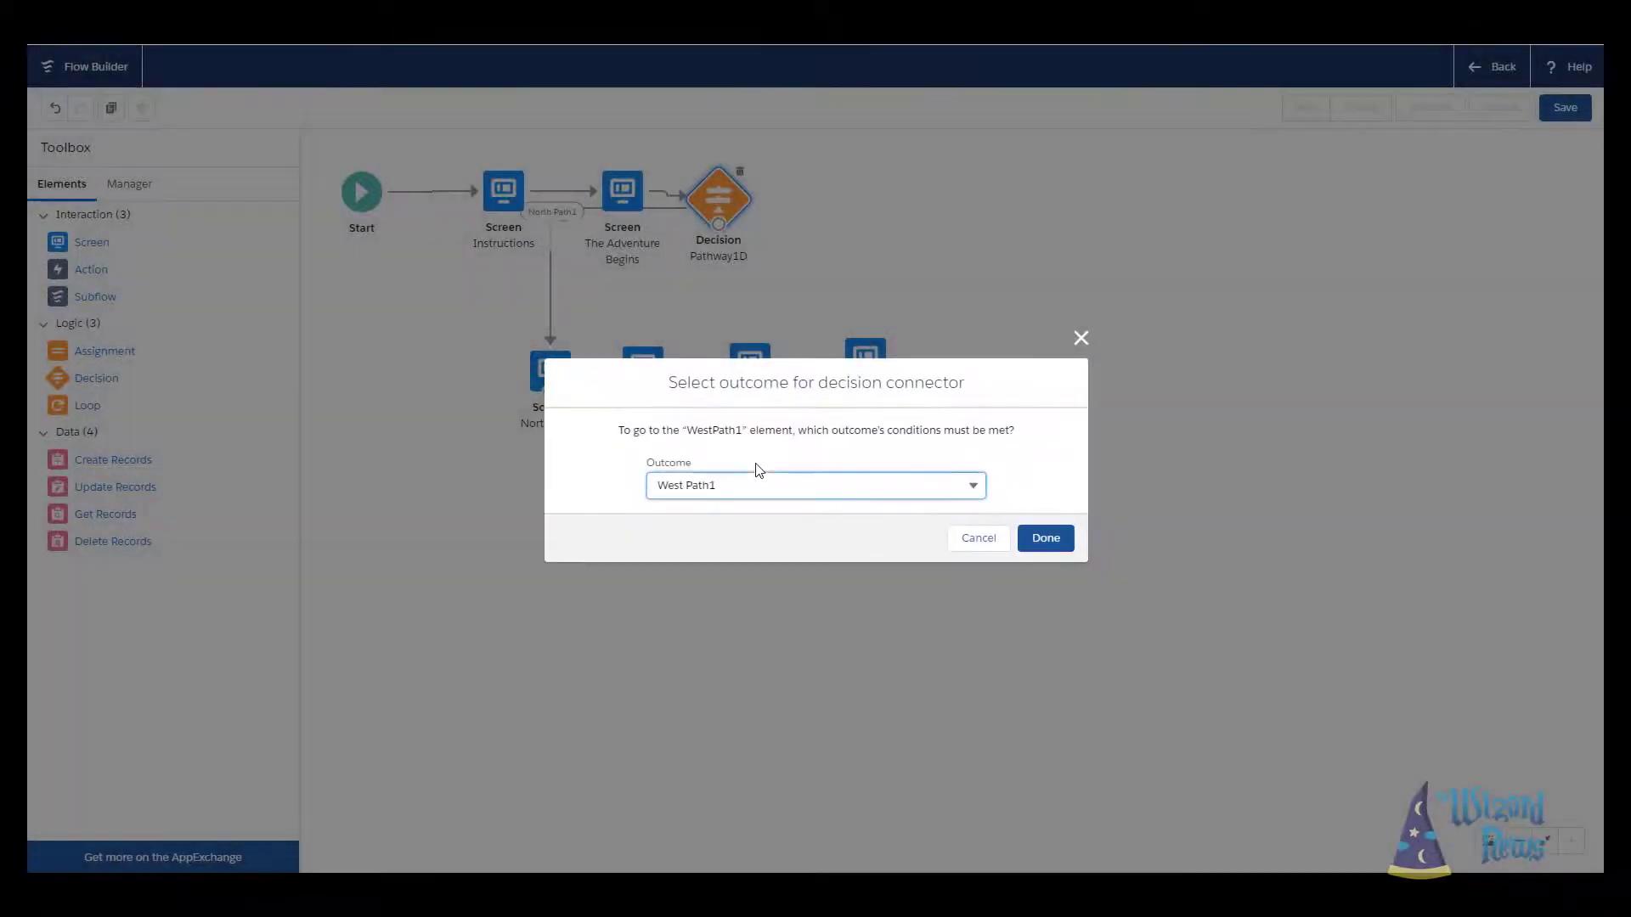
pyautogui.click(1045, 539)
pyautogui.moveTo(720, 234); pyautogui.dragTo(753, 365)
pyautogui.click(1020, 538)
pyautogui.moveTo(718, 225); pyautogui.dragTo(882, 344)
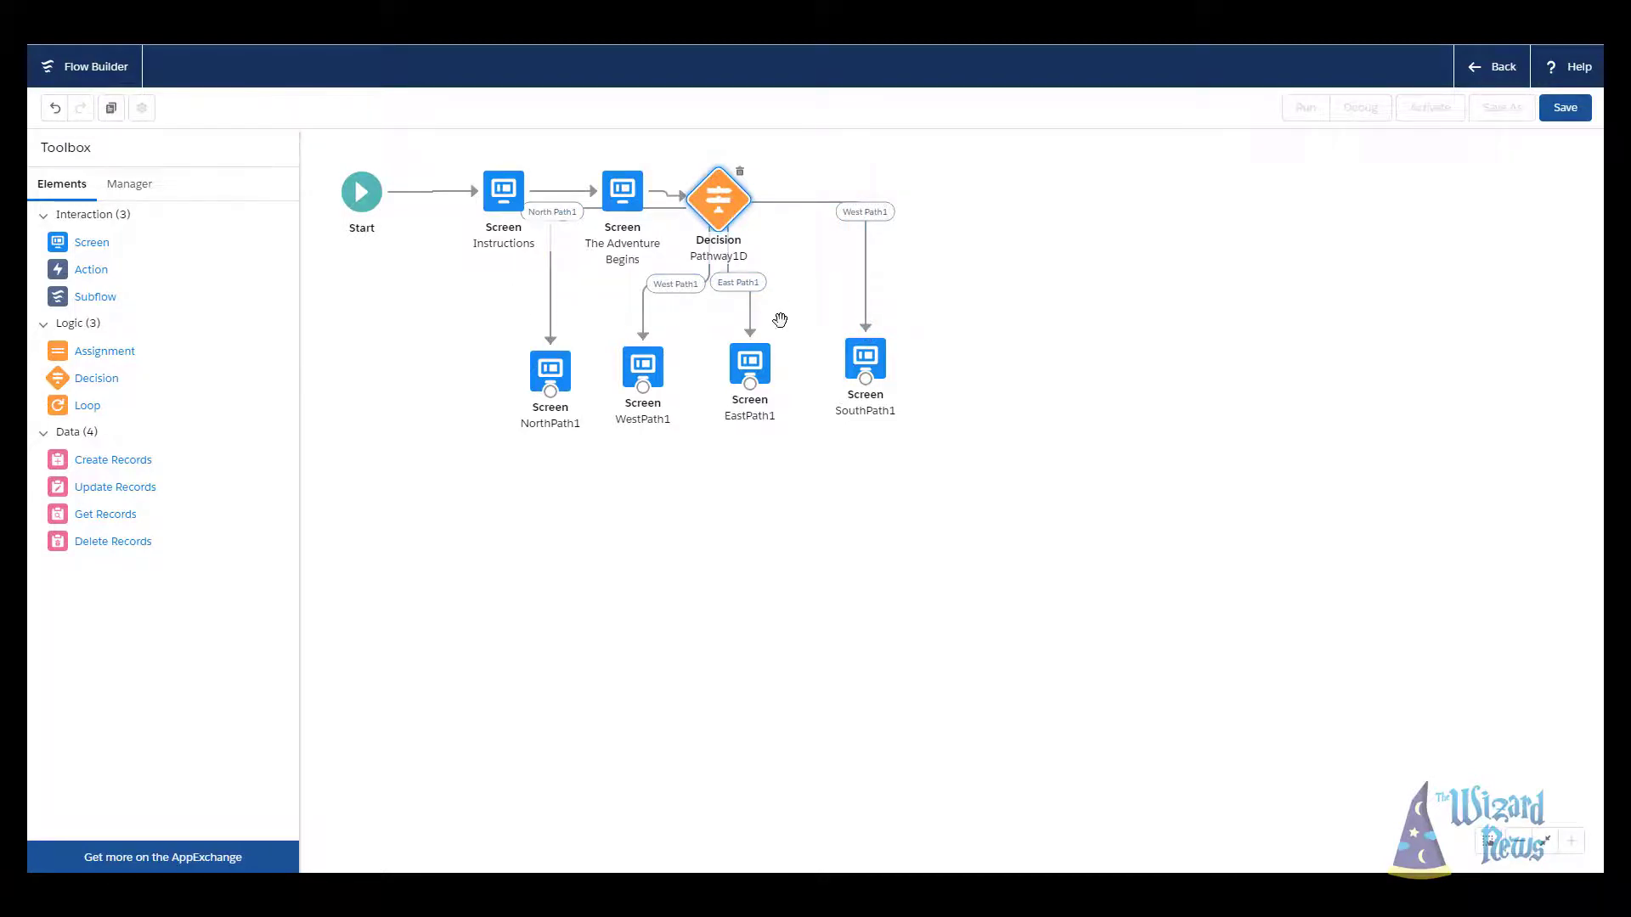
# - Rename the default outcome of the Pathway1D decision to South Path1 and save the decision
pyautogui.doubleClick(722, 208)
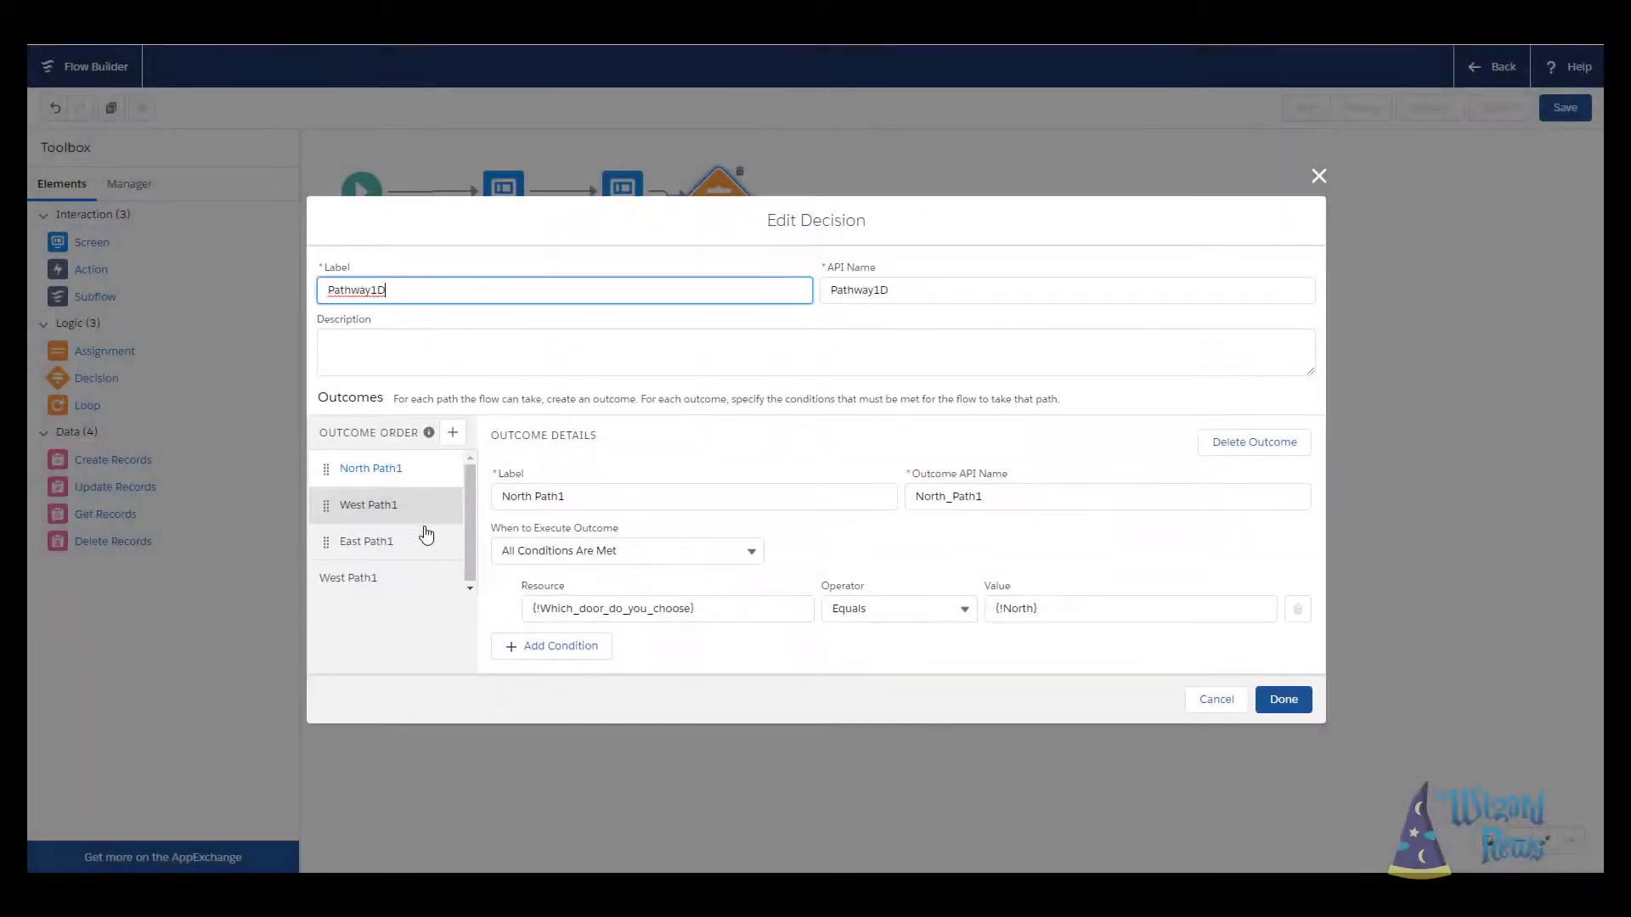
pyautogui.click(398, 573)
pyautogui.moveTo(535, 459); pyautogui.dragTo(480, 457)
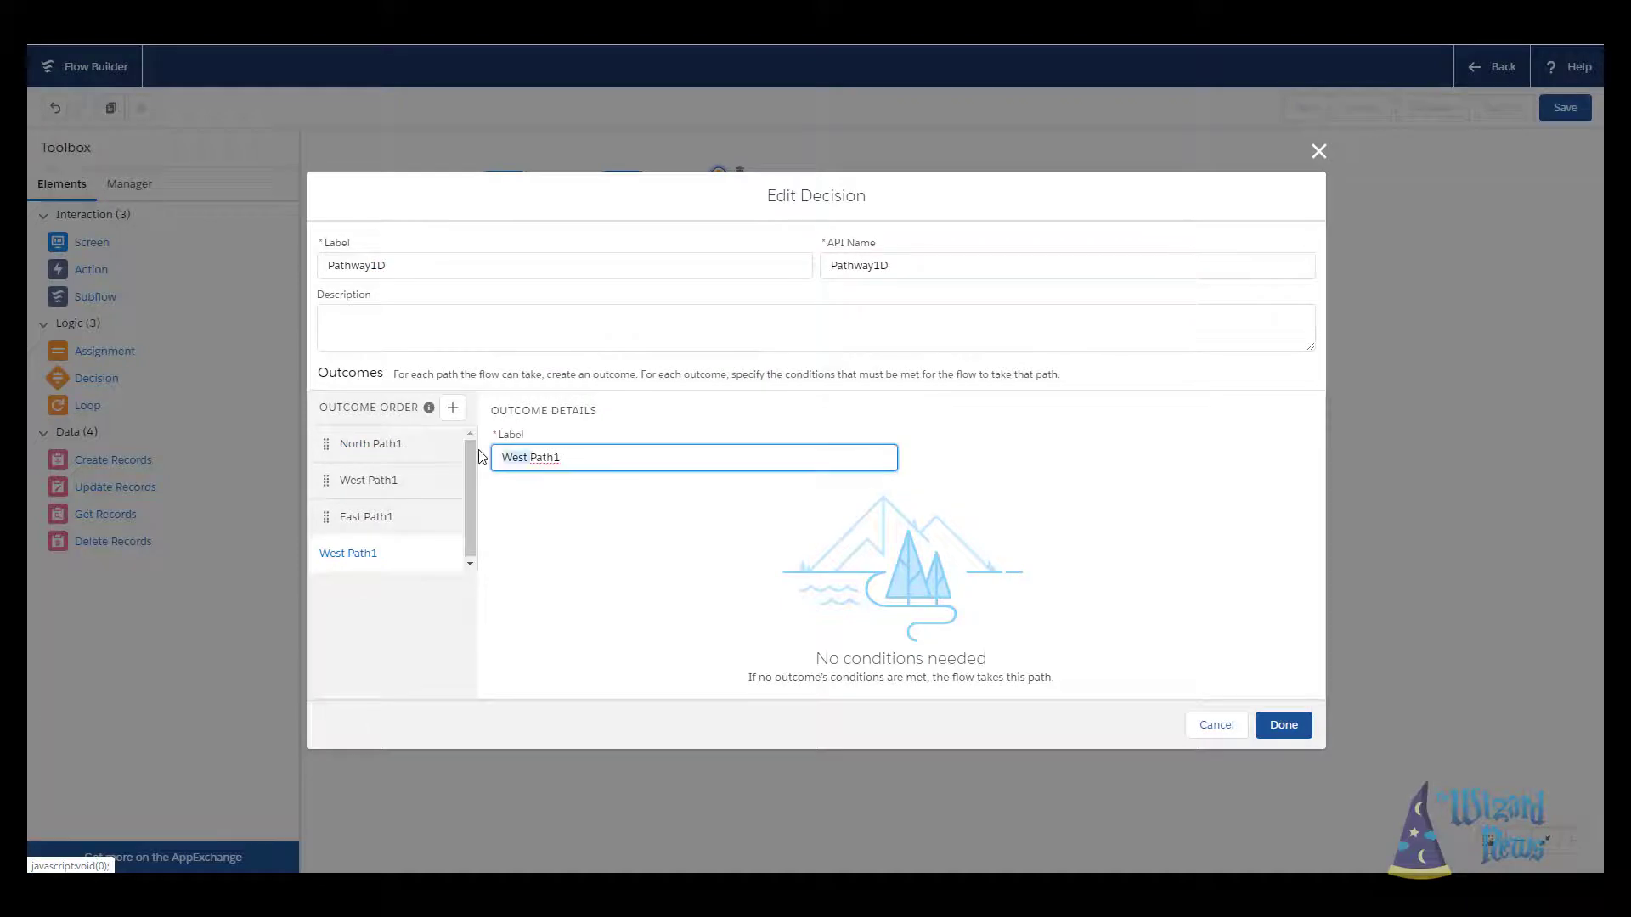
pyautogui.write('South')
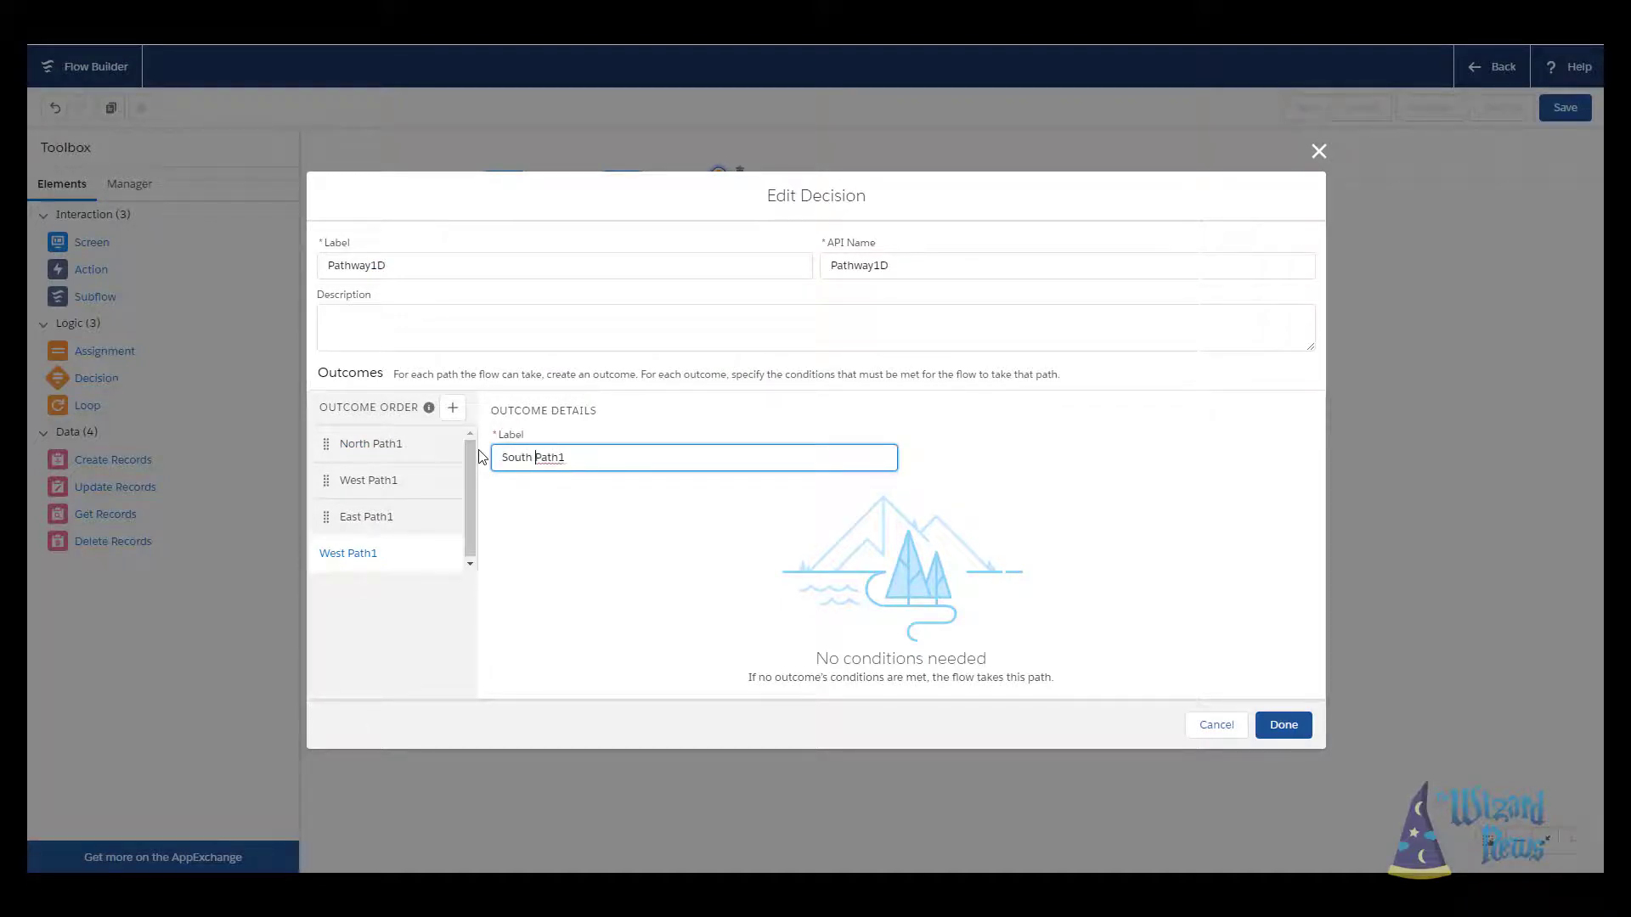
pyautogui.click(1283, 724)
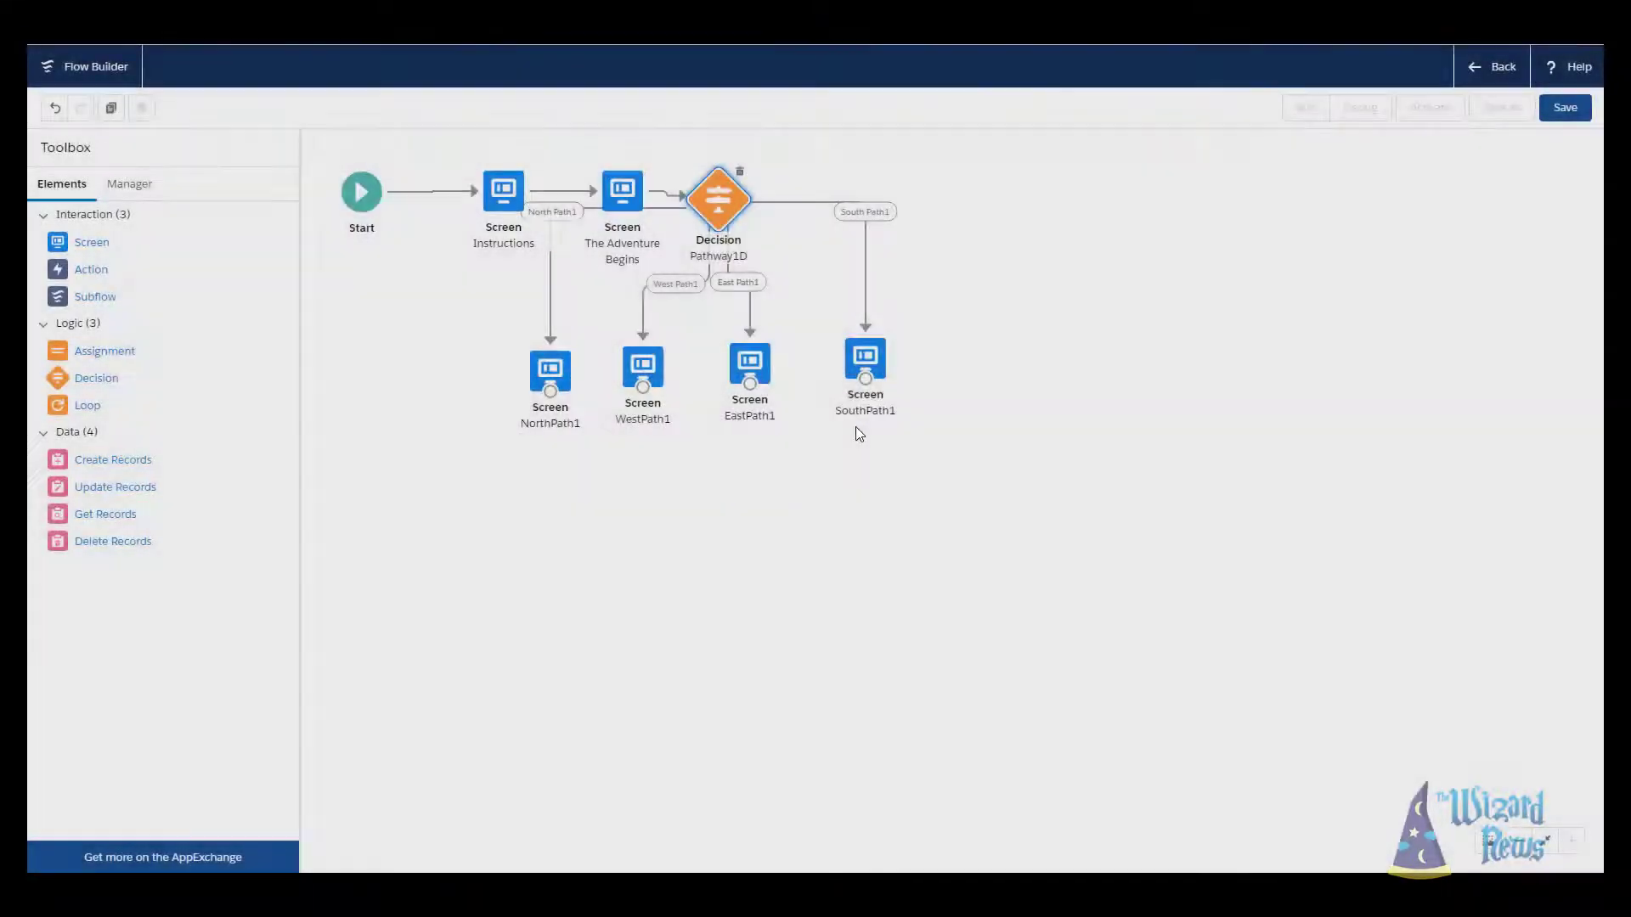
# - Rearrange the screens with EastPath1 beside the decision and NorthPath1 between WestPath1 and SouthPath1 below it
pyautogui.moveTo(865, 359); pyautogui.dragTo(957, 342)
pyautogui.moveTo(750, 361); pyautogui.dragTo(952, 184)
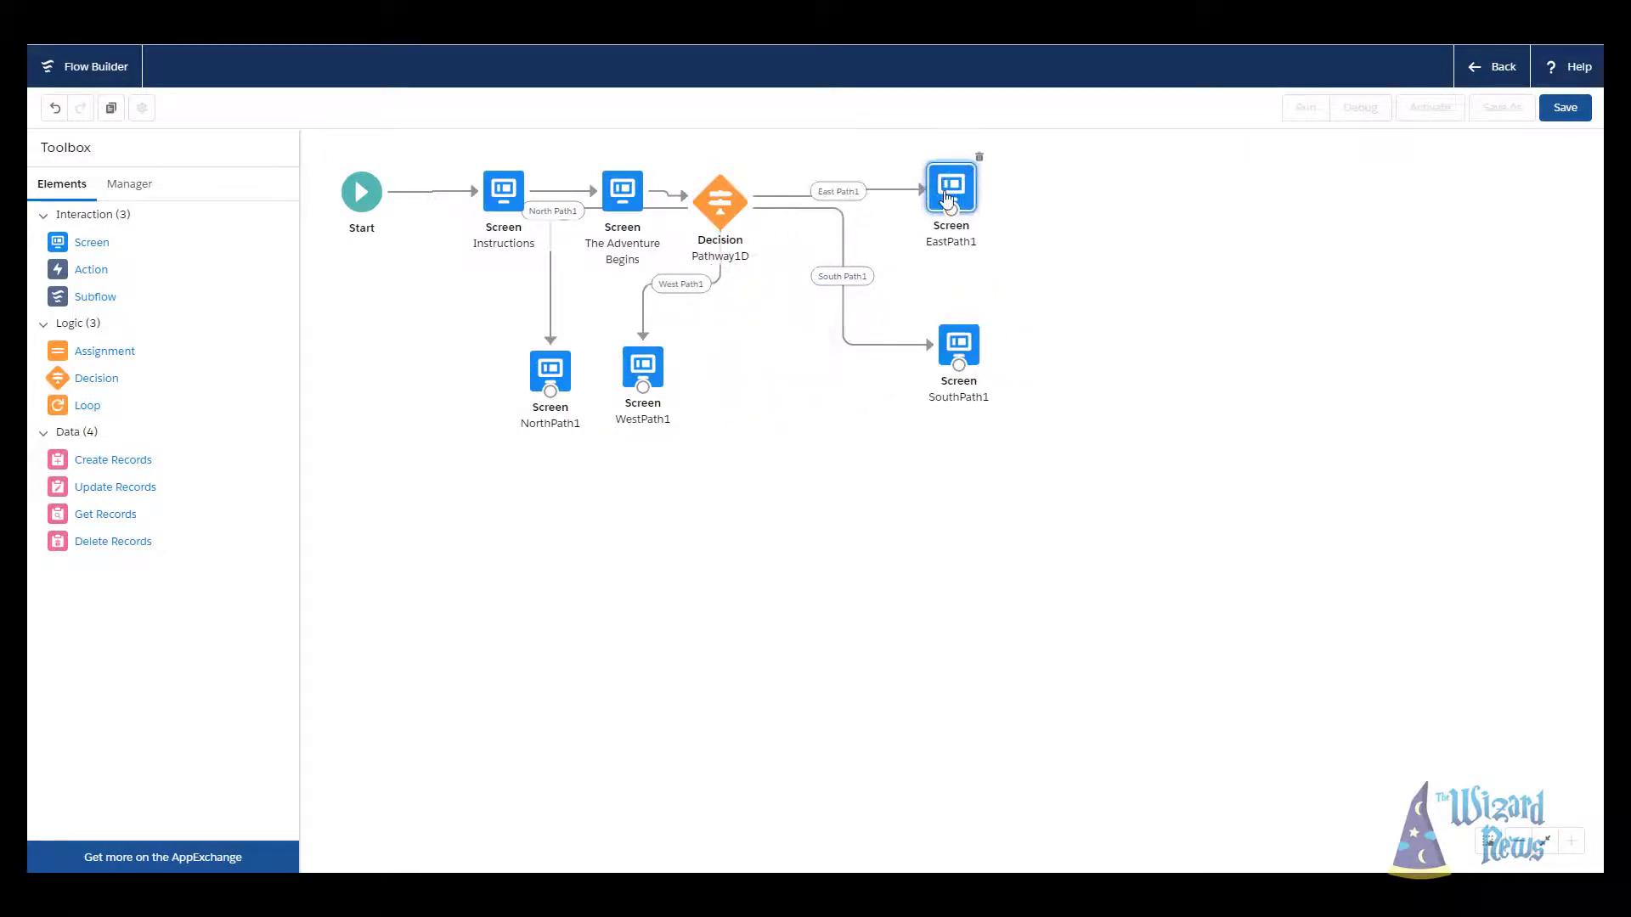
pyautogui.moveTo(938, 362); pyautogui.dragTo(759, 385)
pyautogui.moveTo(559, 380); pyautogui.dragTo(816, 376)
pyautogui.moveTo(709, 359); pyautogui.dragTo(723, 406)
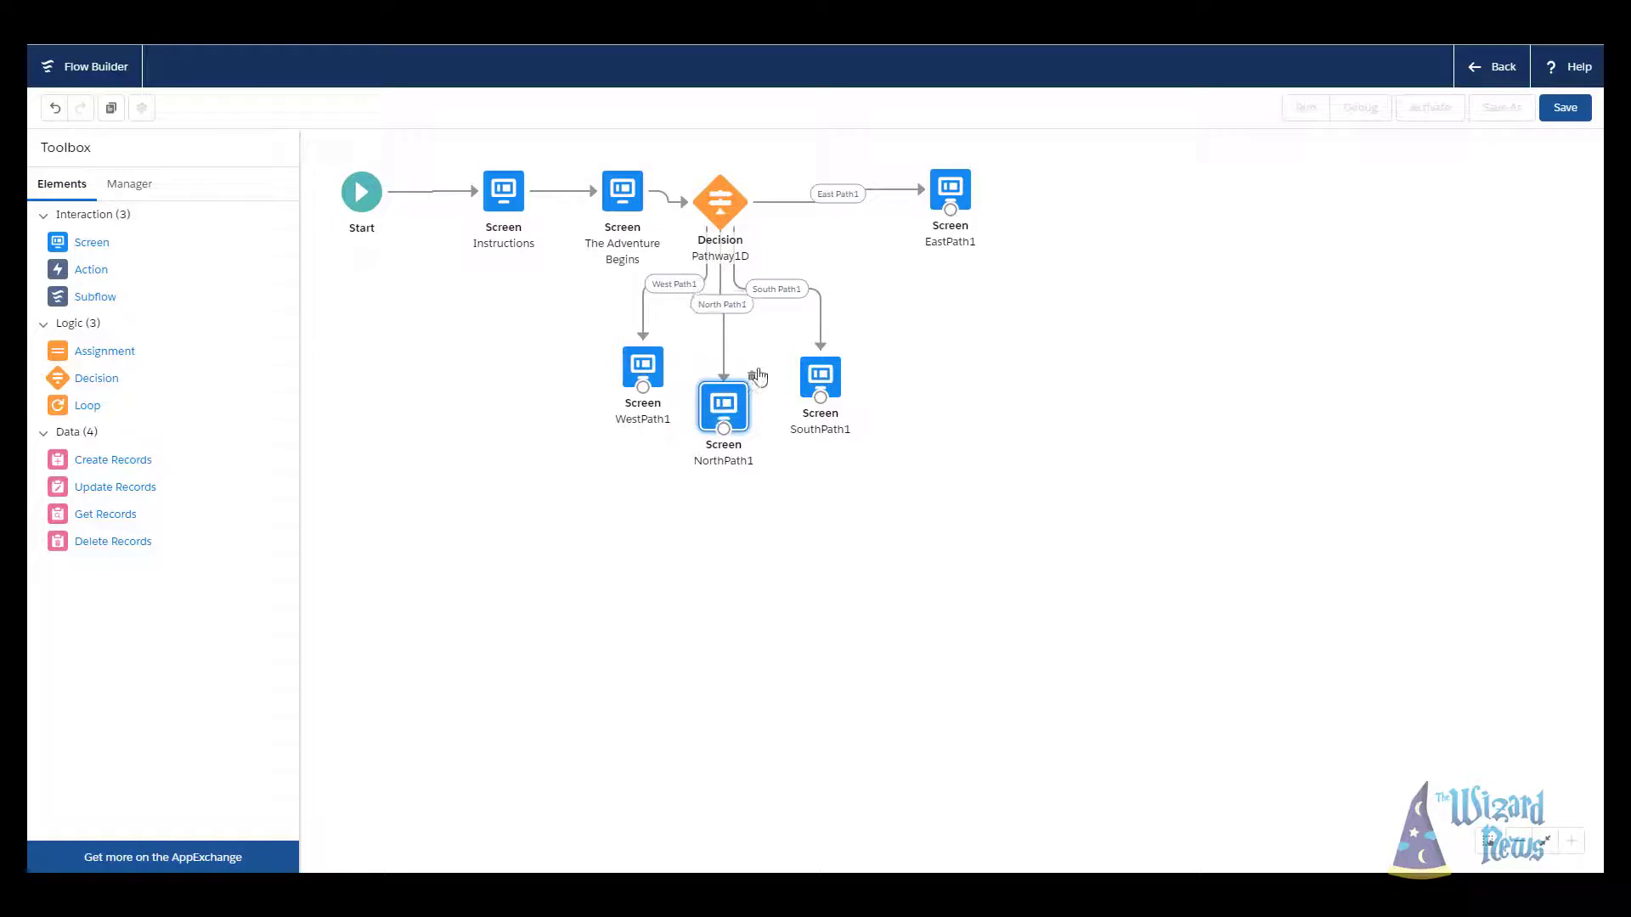
pyautogui.moveTo(944, 194); pyautogui.dragTo(883, 202)
# - Add a new screen labelled Game Over beyond EastPath1 and give it a Display Text component
pyautogui.moveTo(93, 242); pyautogui.dragTo(998, 211)
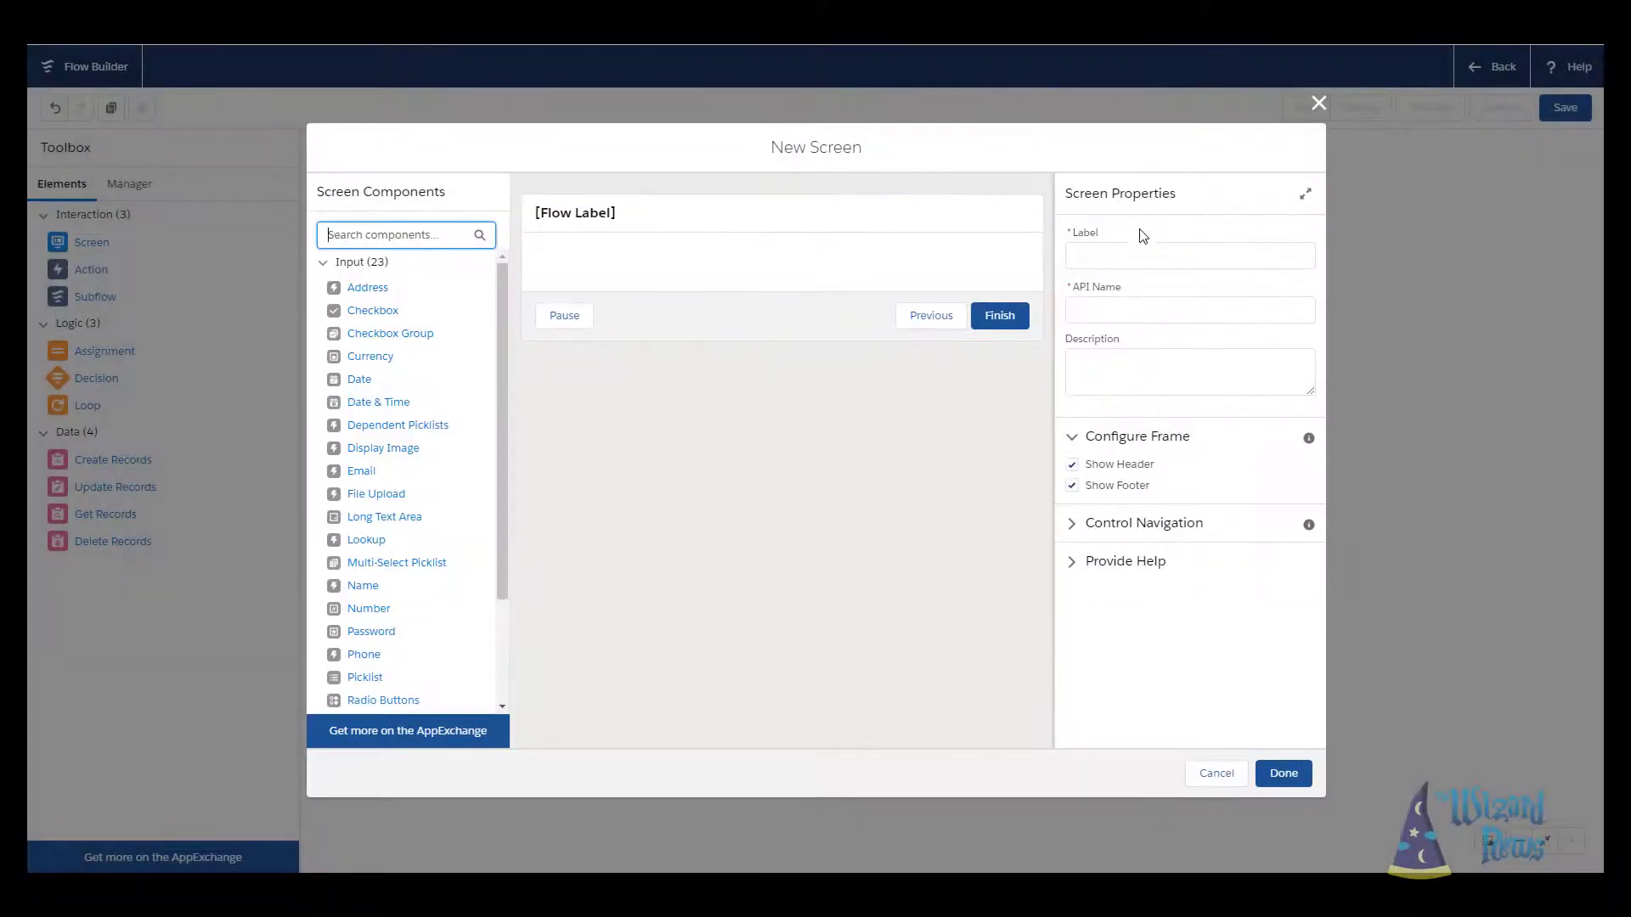
pyautogui.click(1116, 253)
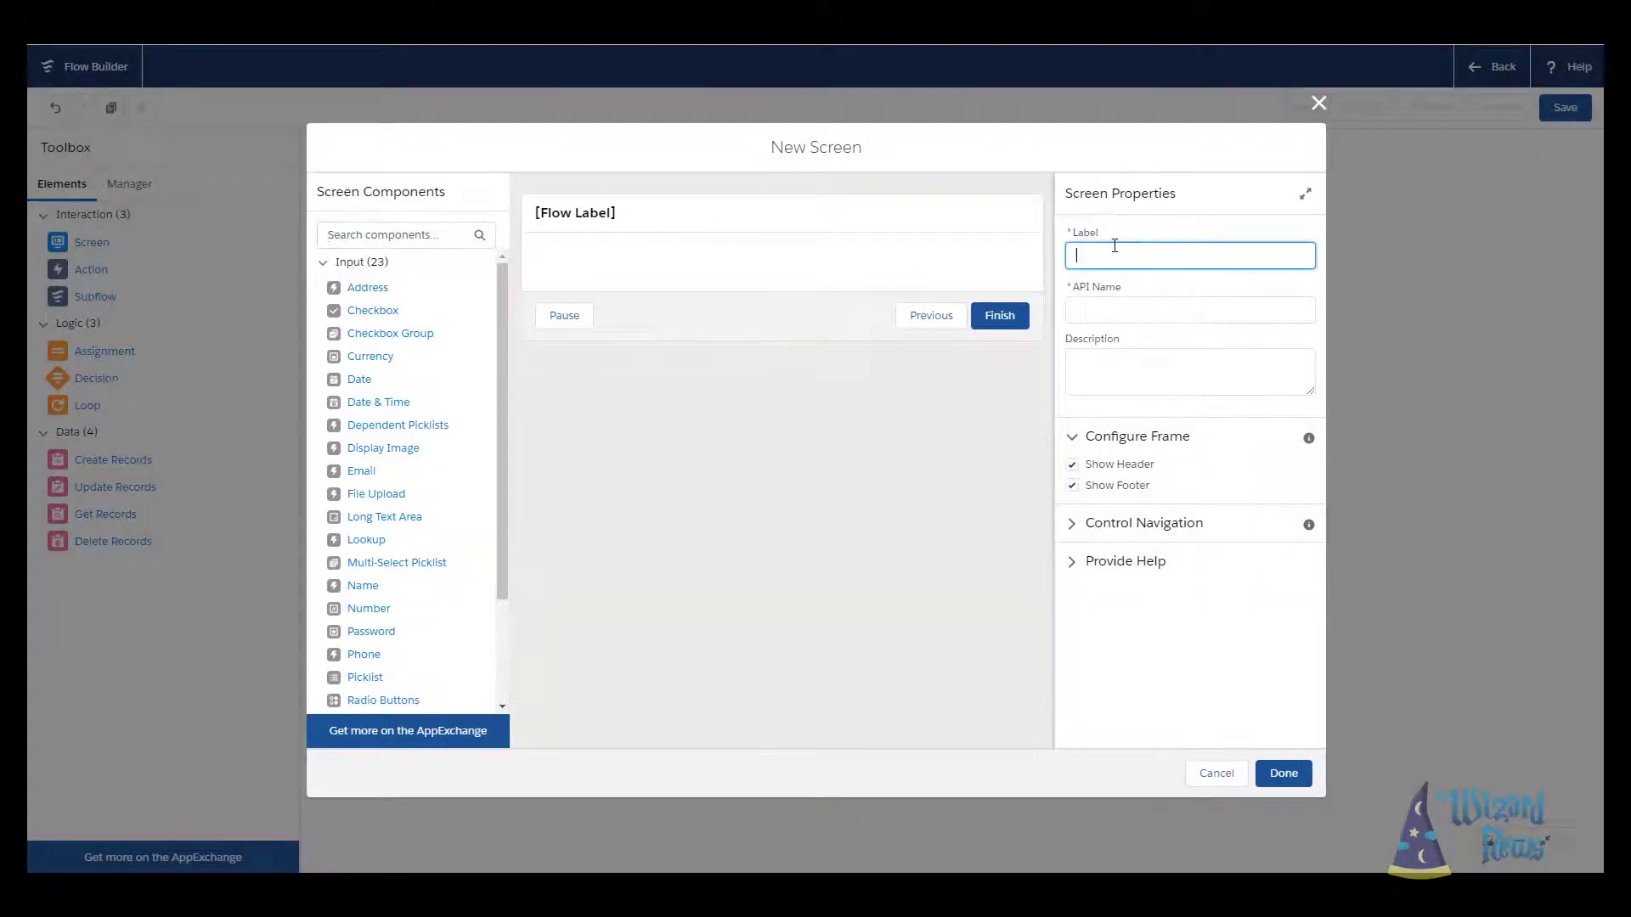
pyautogui.press('Tab')
pyautogui.click(425, 237)
pyautogui.write('dis')
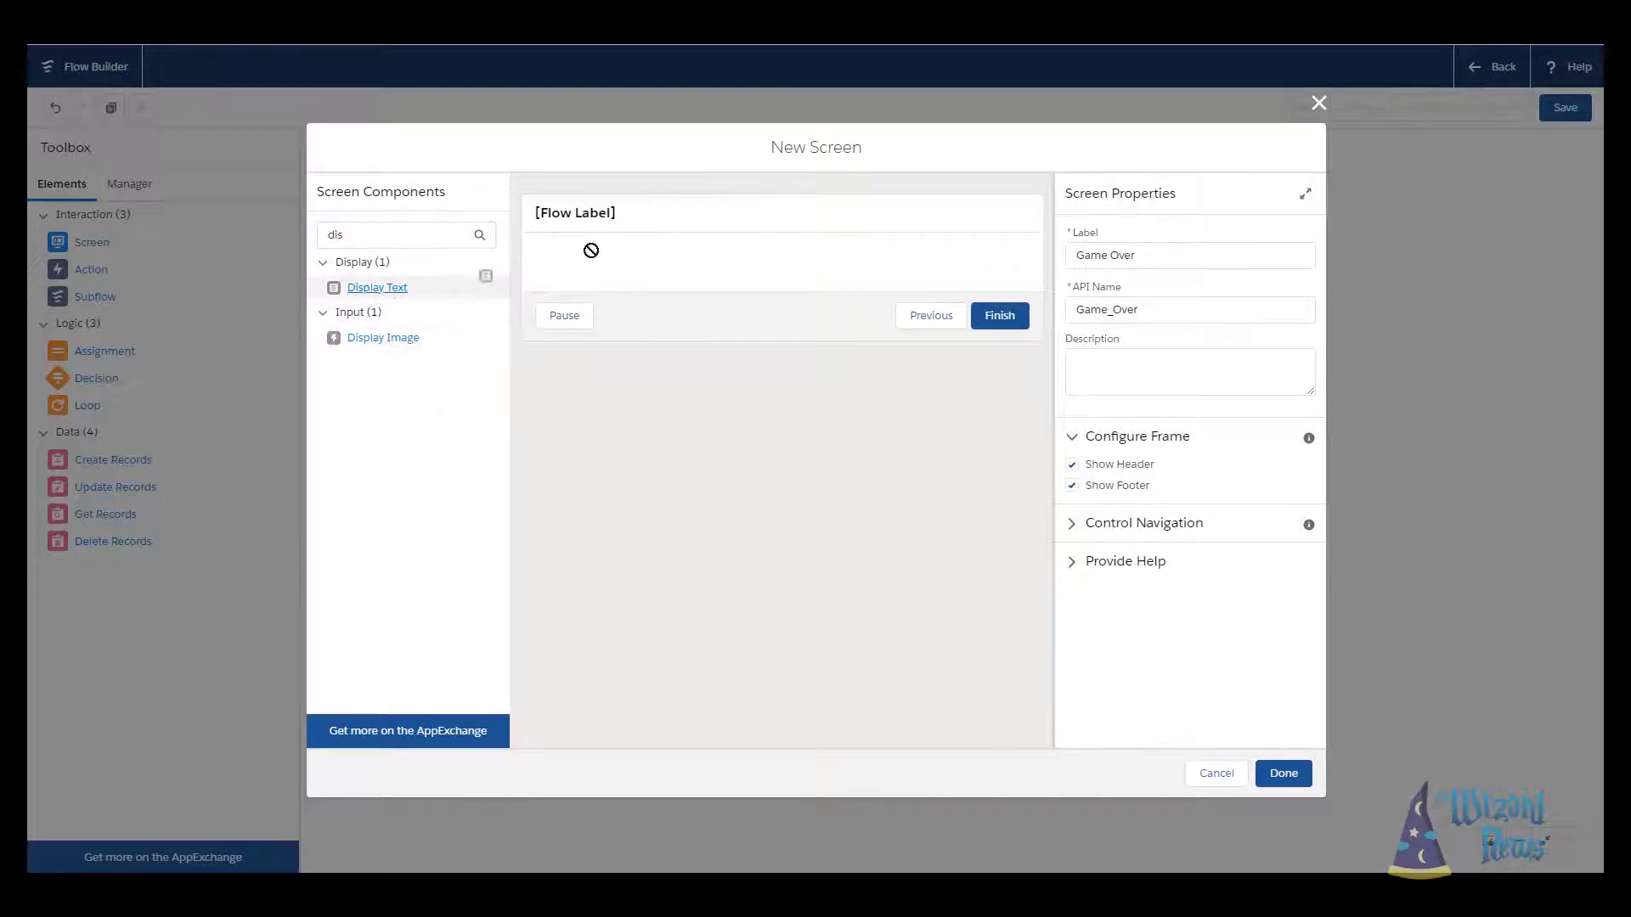
pyautogui.click(378, 288)
# - Write the Game Over message with "Your adventure is over." and, after a blank line, text starting "You lose."
pyautogui.click(1157, 383)
pyautogui.write('Your adventure is over.')
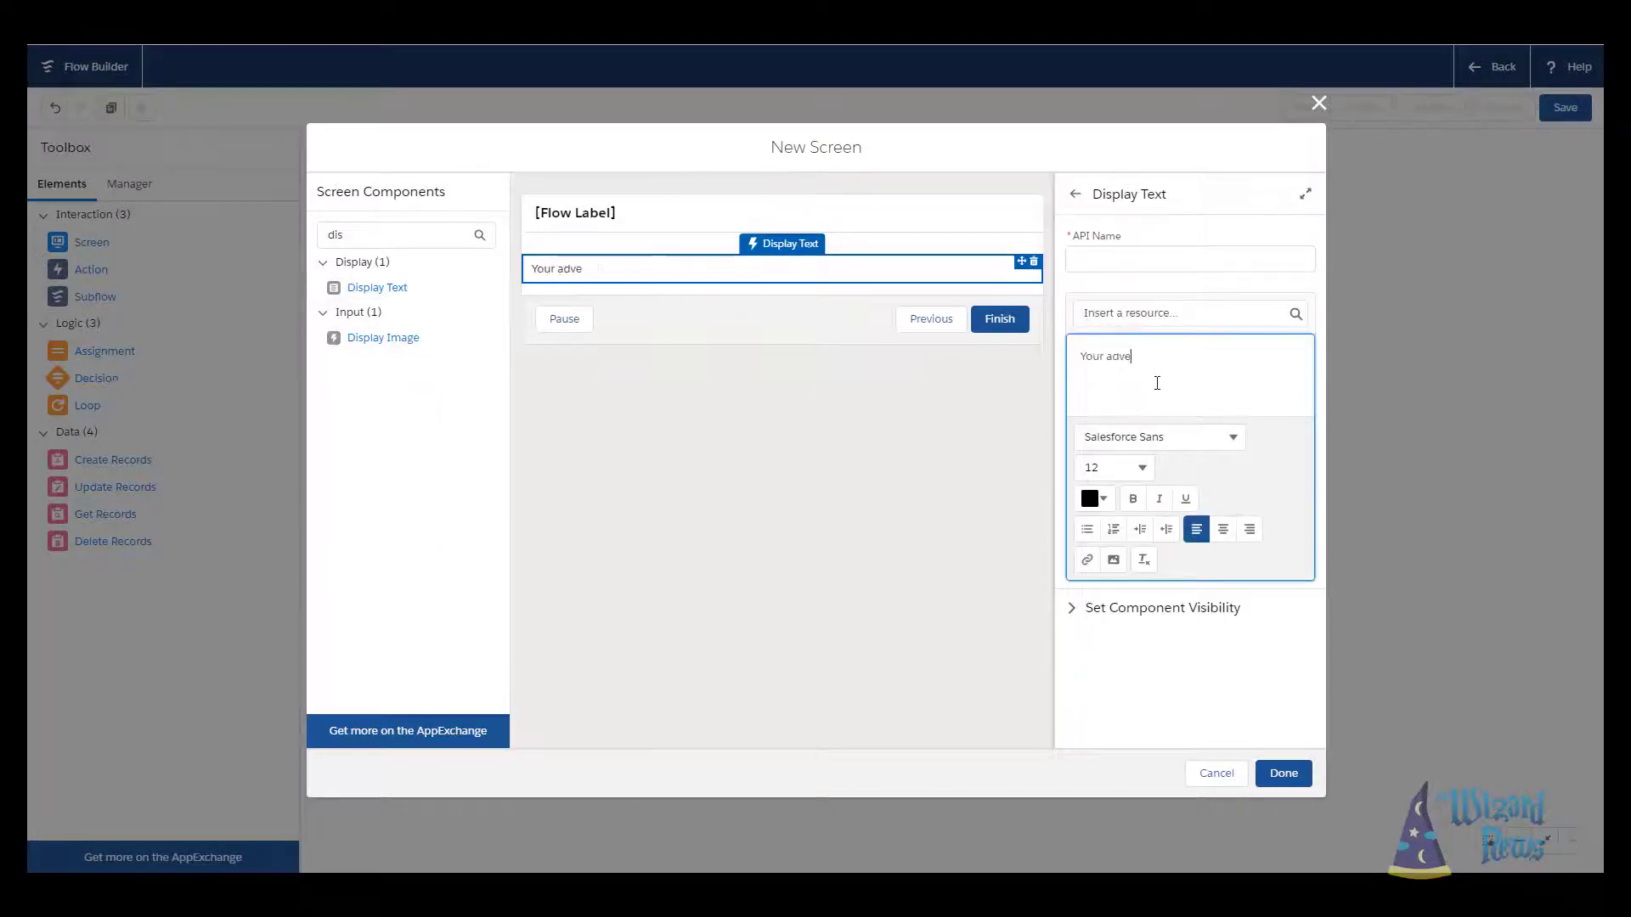
pyautogui.press('Return')
pyautogui.press('Return')
pyautogui.write('You lose. Very')
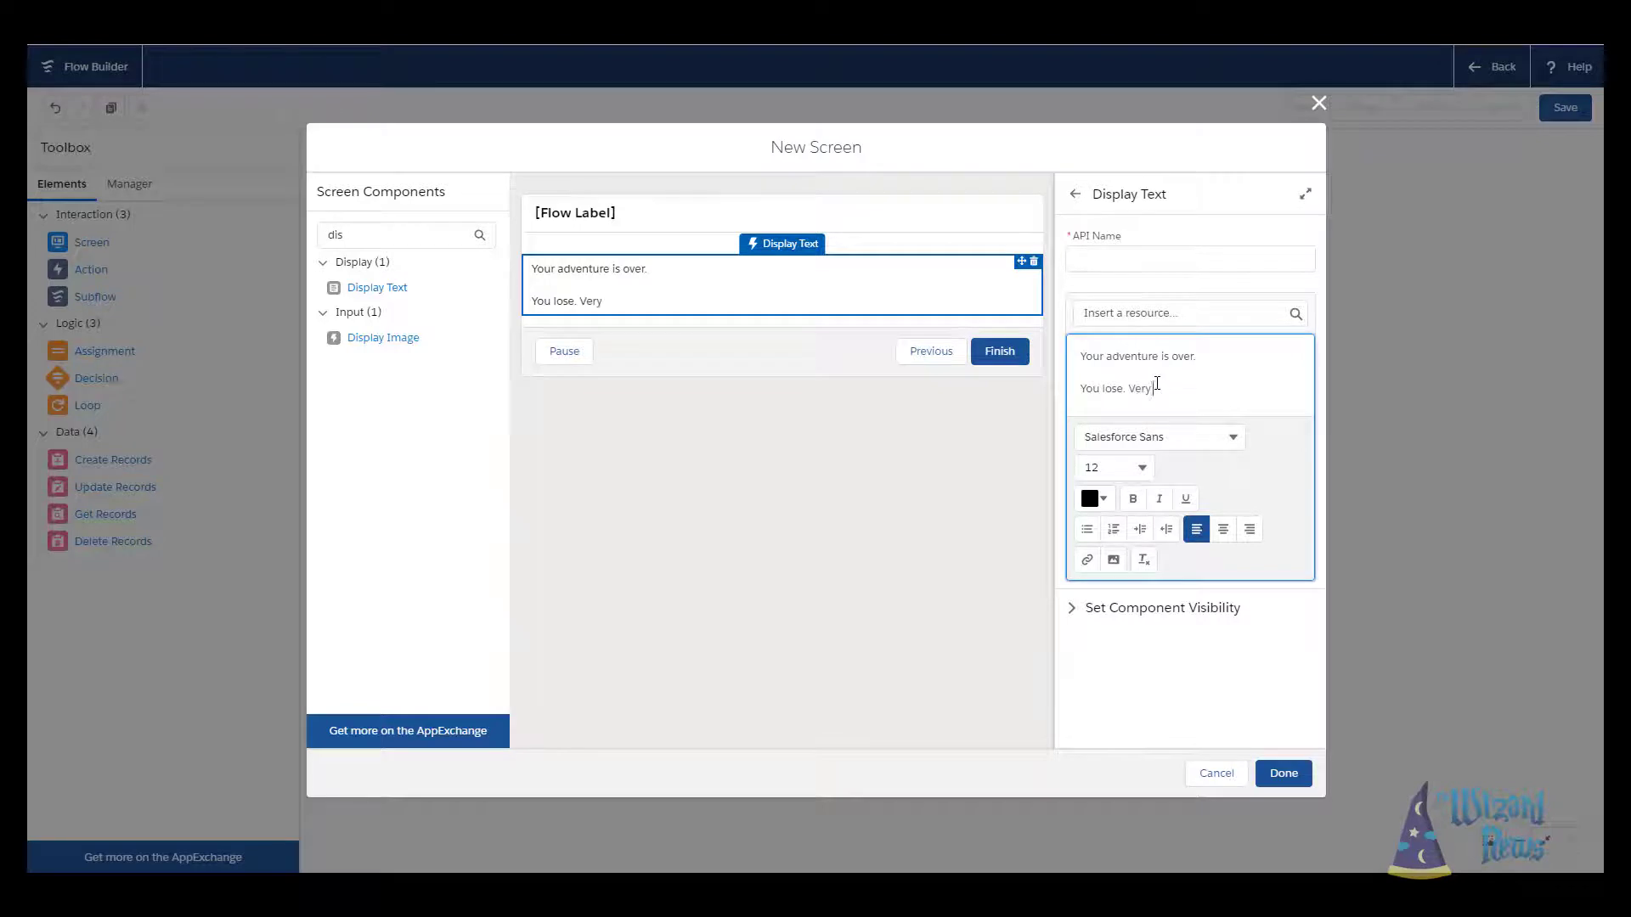
# - Set the display text's API name to GameOver, save the screen, and connect EastPath1 to Game Over
pyautogui.click(1148, 257)
pyautogui.write('GameOVe')
pyautogui.press('BackSpace')
pyautogui.press('BackSpace')
pyautogui.write('ver')
pyautogui.click(1284, 773)
pyautogui.moveTo(888, 222)
pyautogui.mouseDown()
pyautogui.moveTo(1061, 204)
pyautogui.moveTo(987, 212)
pyautogui.mouseUp()
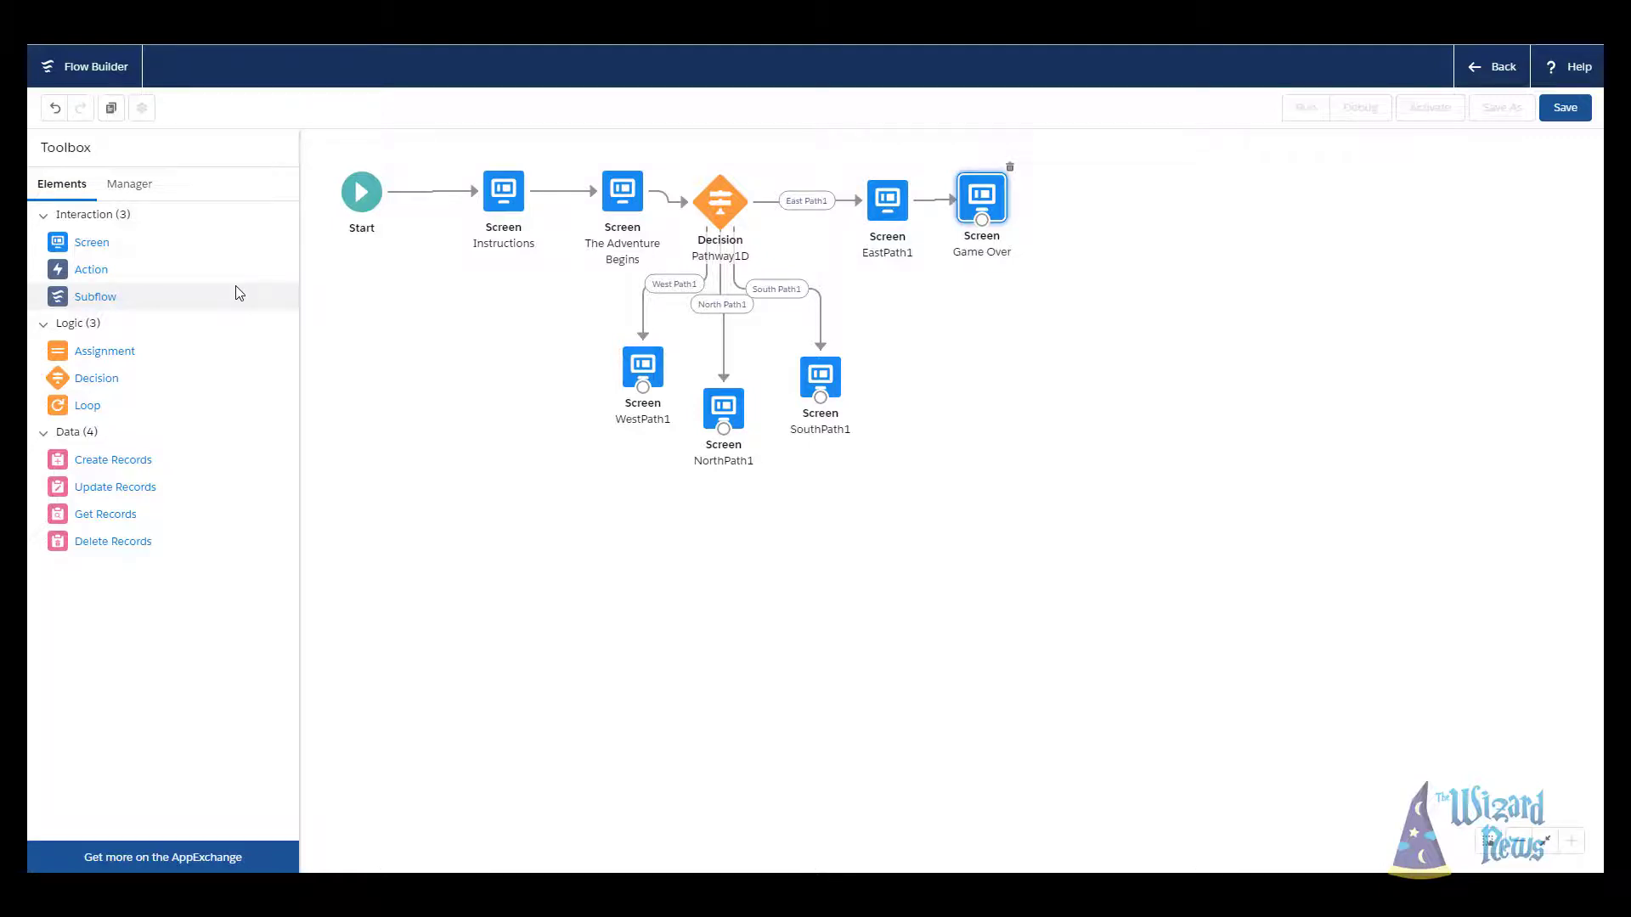
# - Add a new screen below WestPath1 containing a Display Text component with Radio Buttons beneath it
pyautogui.moveTo(92, 244); pyautogui.dragTo(638, 523)
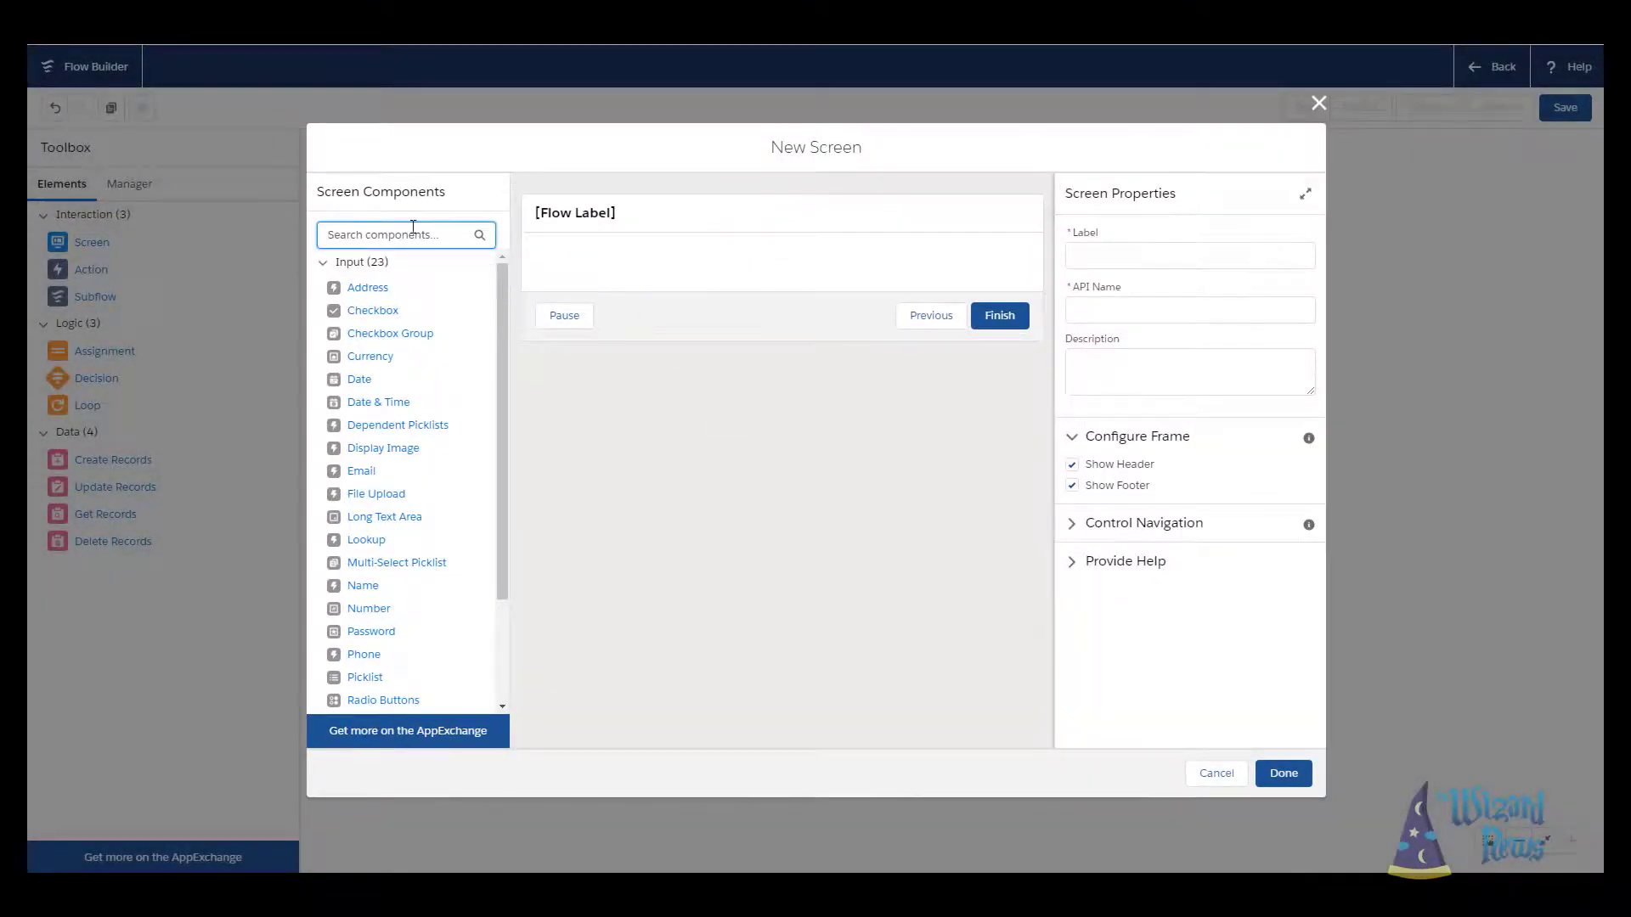
pyautogui.write('dis')
pyautogui.moveTo(381, 287); pyautogui.dragTo(764, 268)
pyautogui.press('BackSpace')
pyautogui.press('BackSpace')
pyautogui.press('BackSpace')
pyautogui.write('rad')
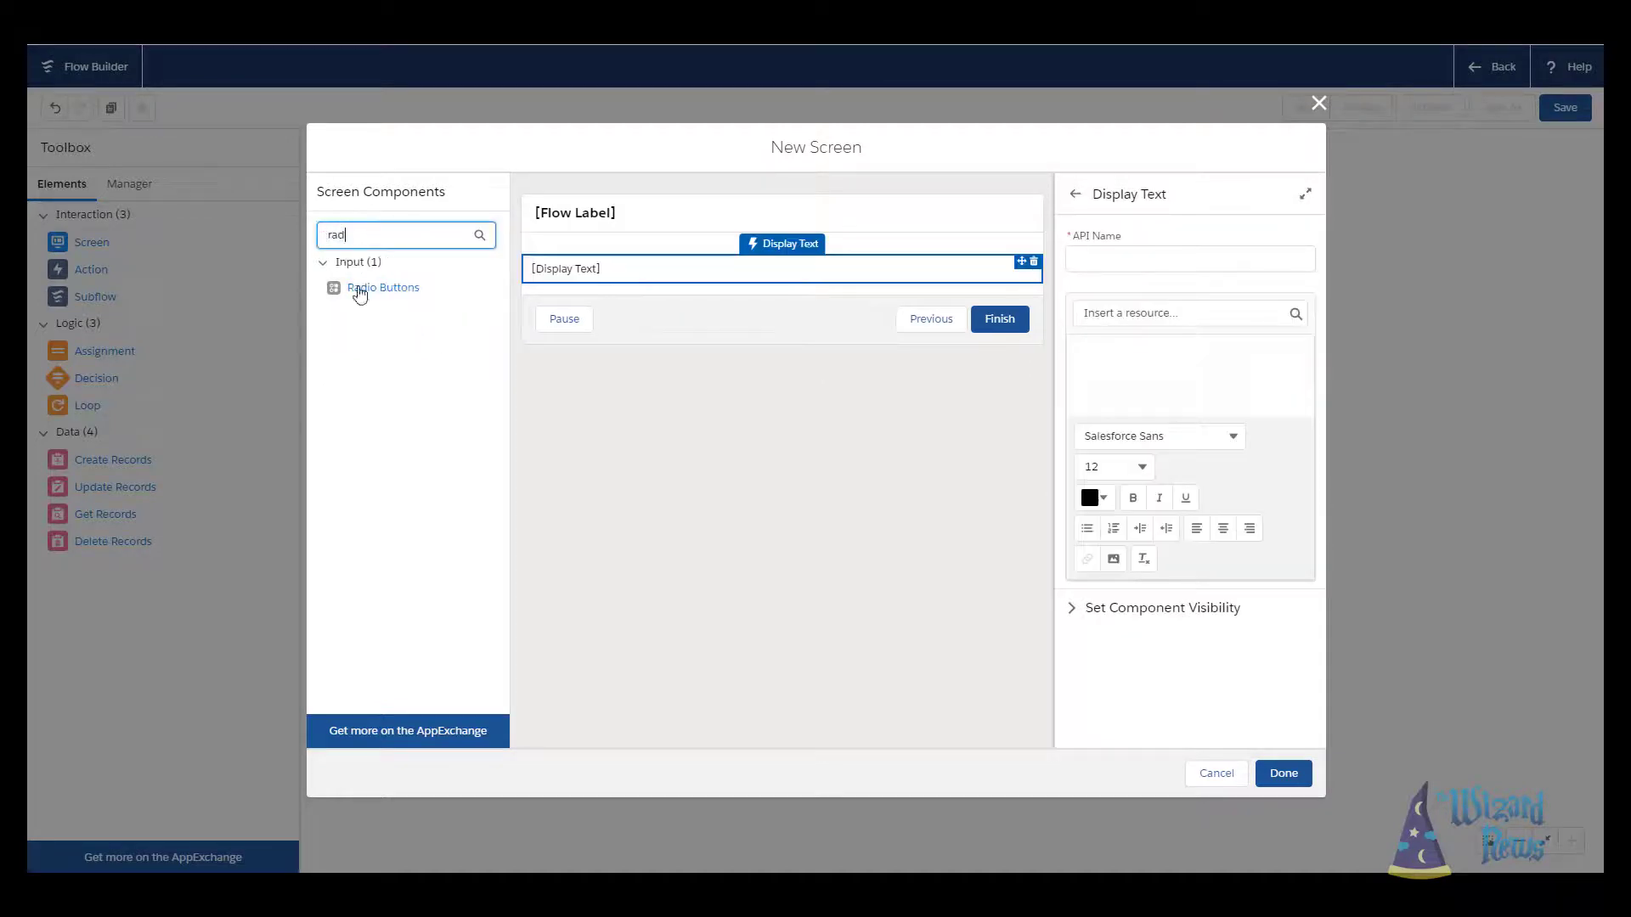
pyautogui.moveTo(393, 288); pyautogui.dragTo(637, 288)
# - Set the display text's API name to Path2MsgA and its message to "Go forth! There's more to adventure!"
pyautogui.click(645, 276)
pyautogui.click(1084, 257)
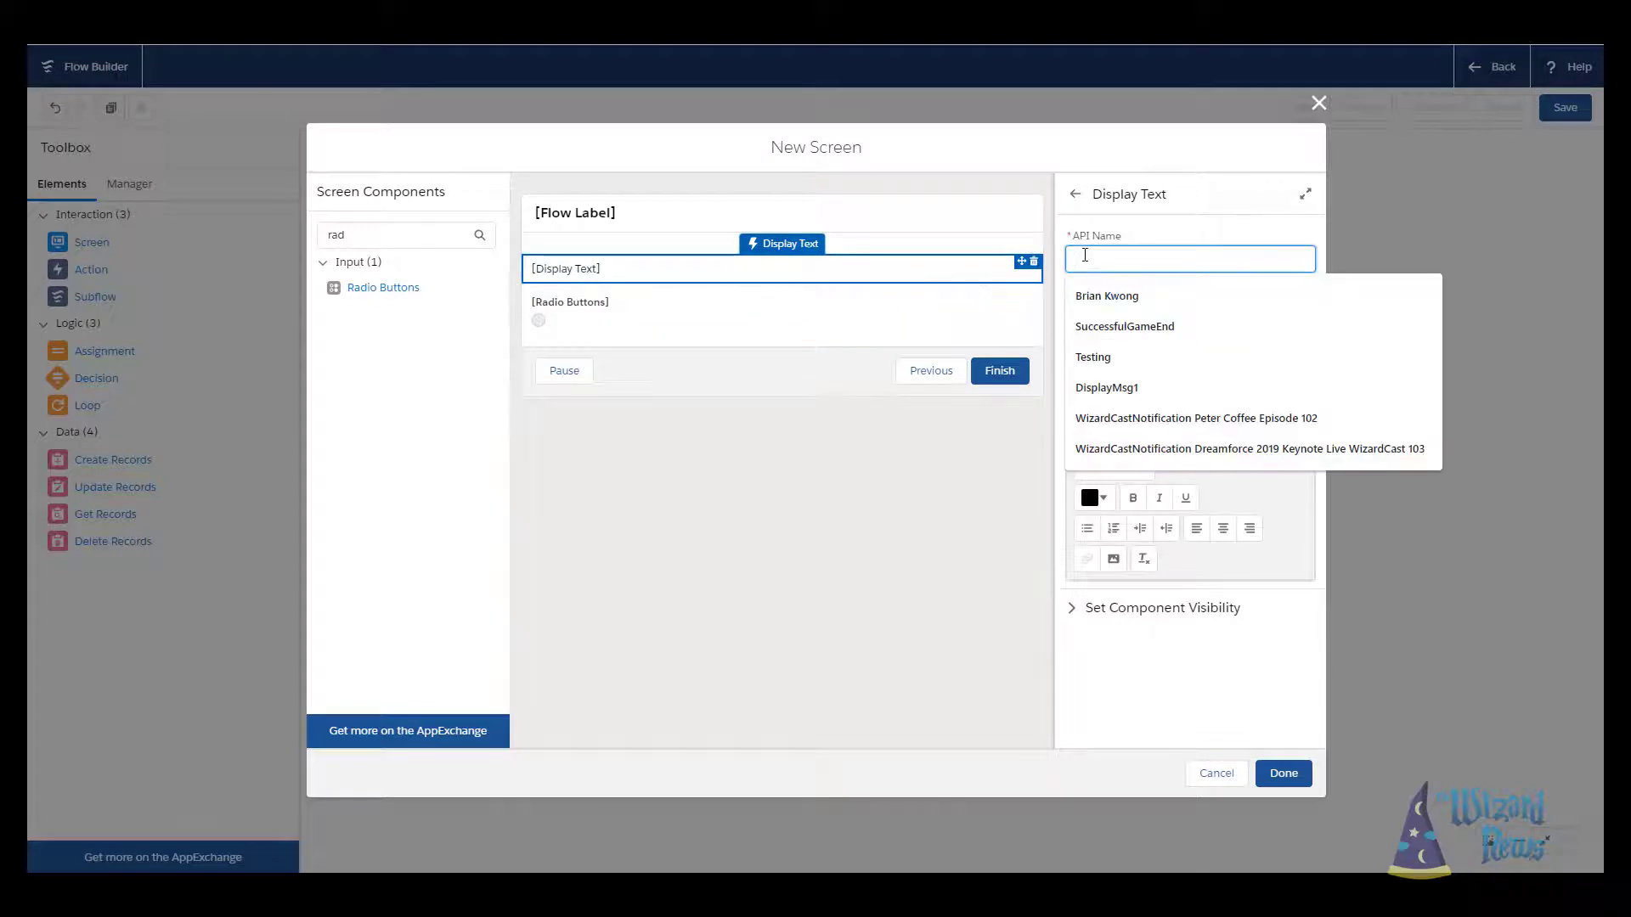
pyautogui.write('Path2MsgA')
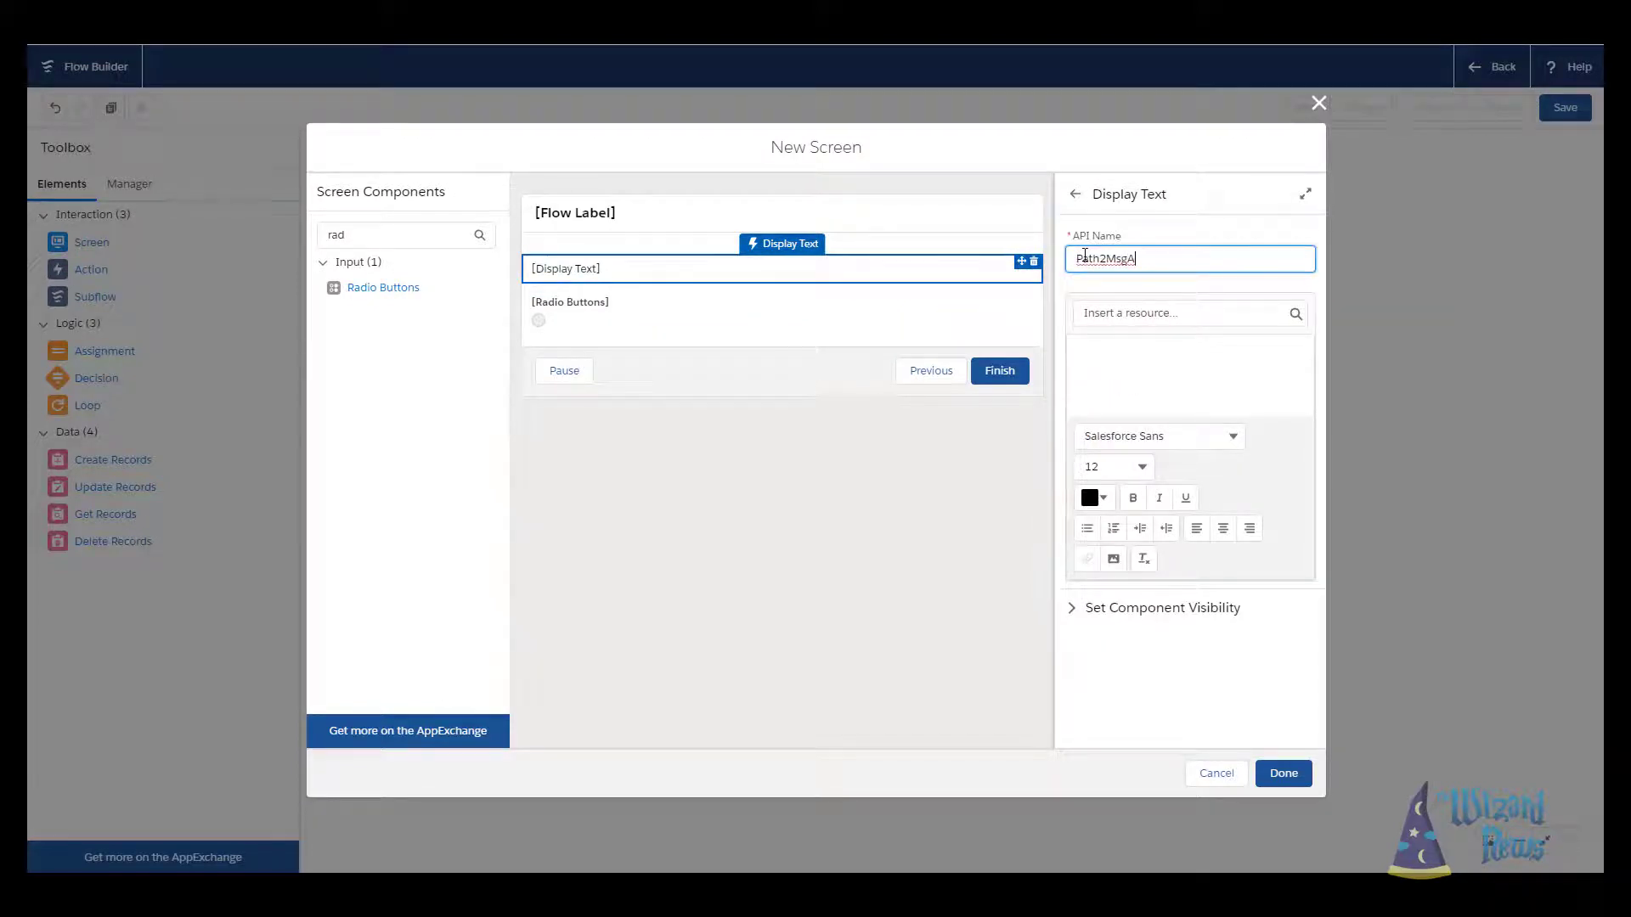
pyautogui.press('Tab')
pyautogui.press('Tab')
pyautogui.click(1183, 352)
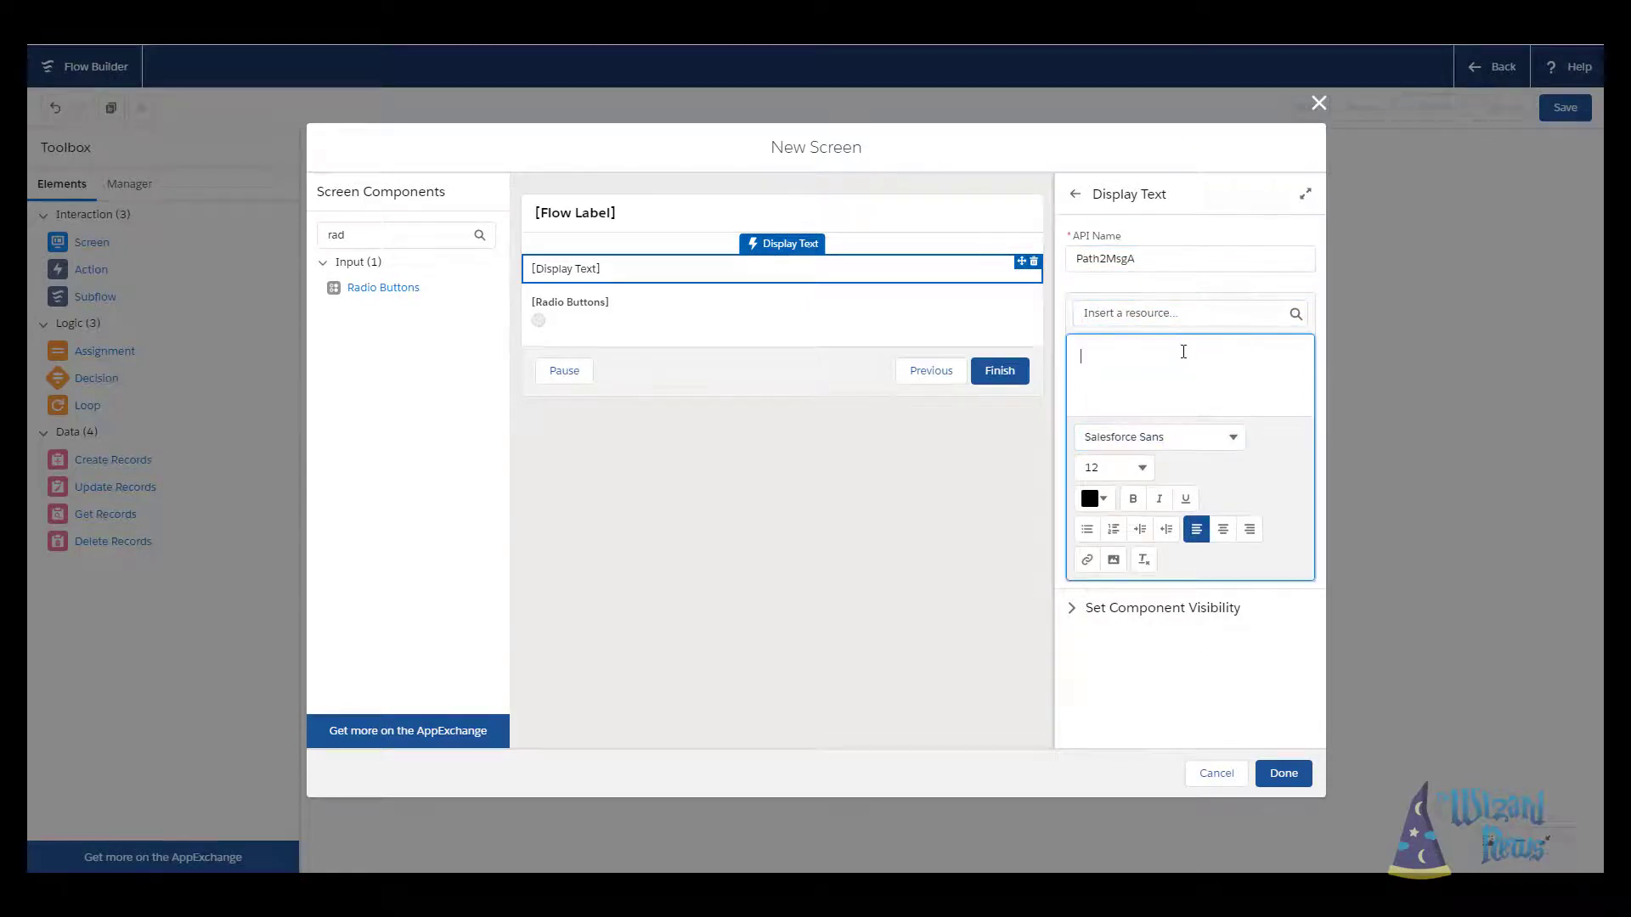
pyautogui.write("Go forth! There's more to adventure!")
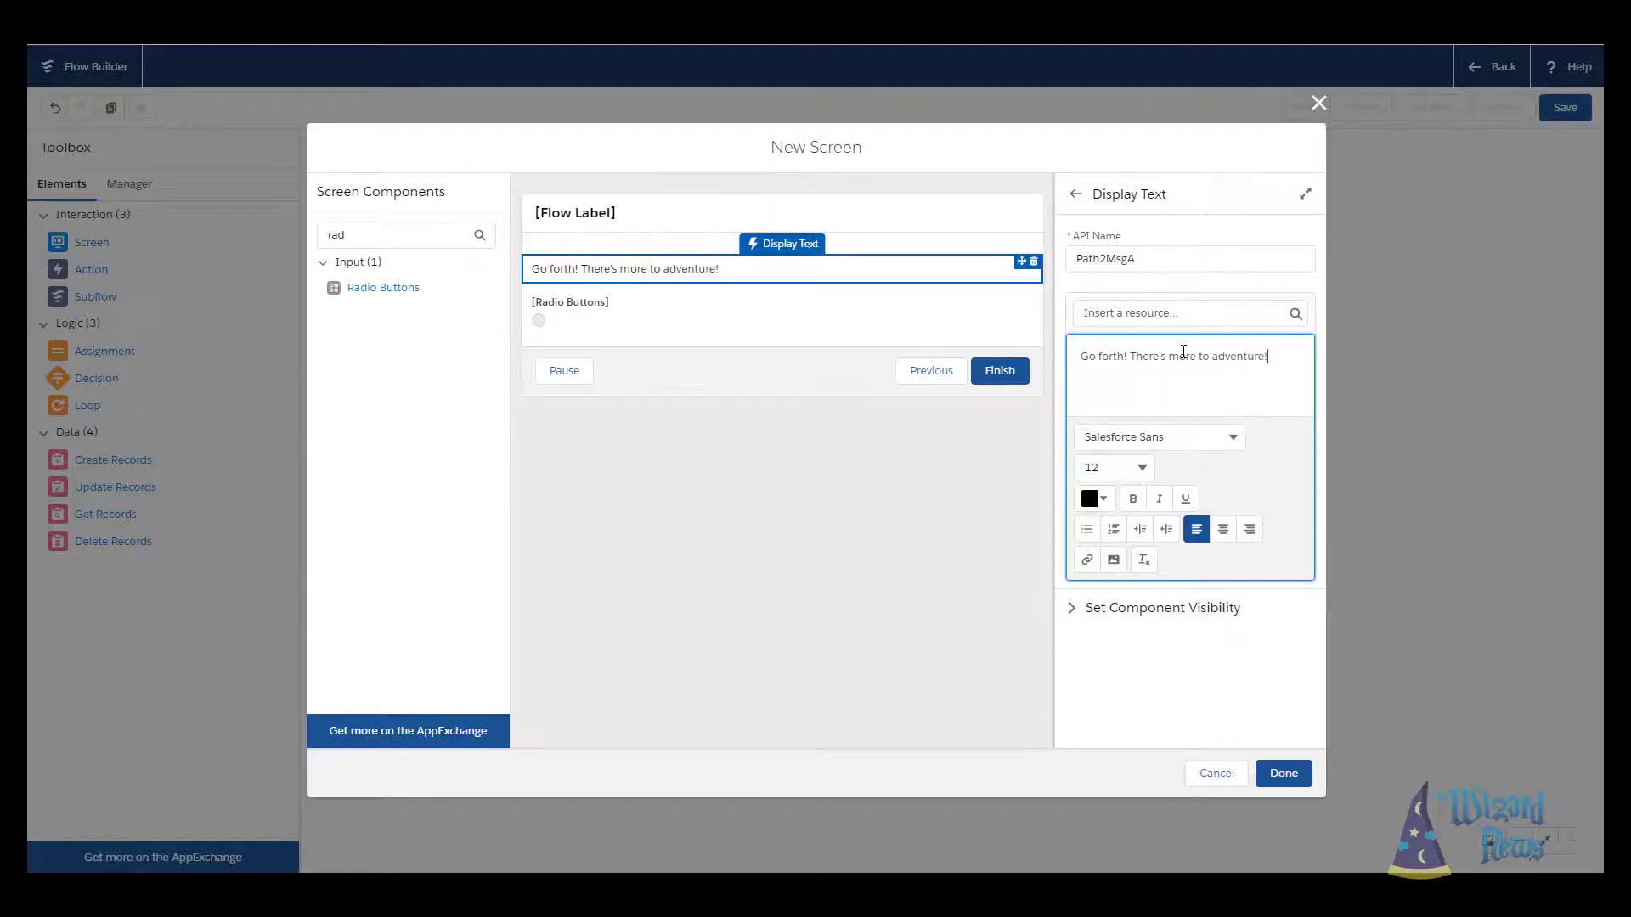
# - Label the radio buttons "Which direction do you go?" with the API name Which_direction_do_you_go_Path2A
pyautogui.click(883, 330)
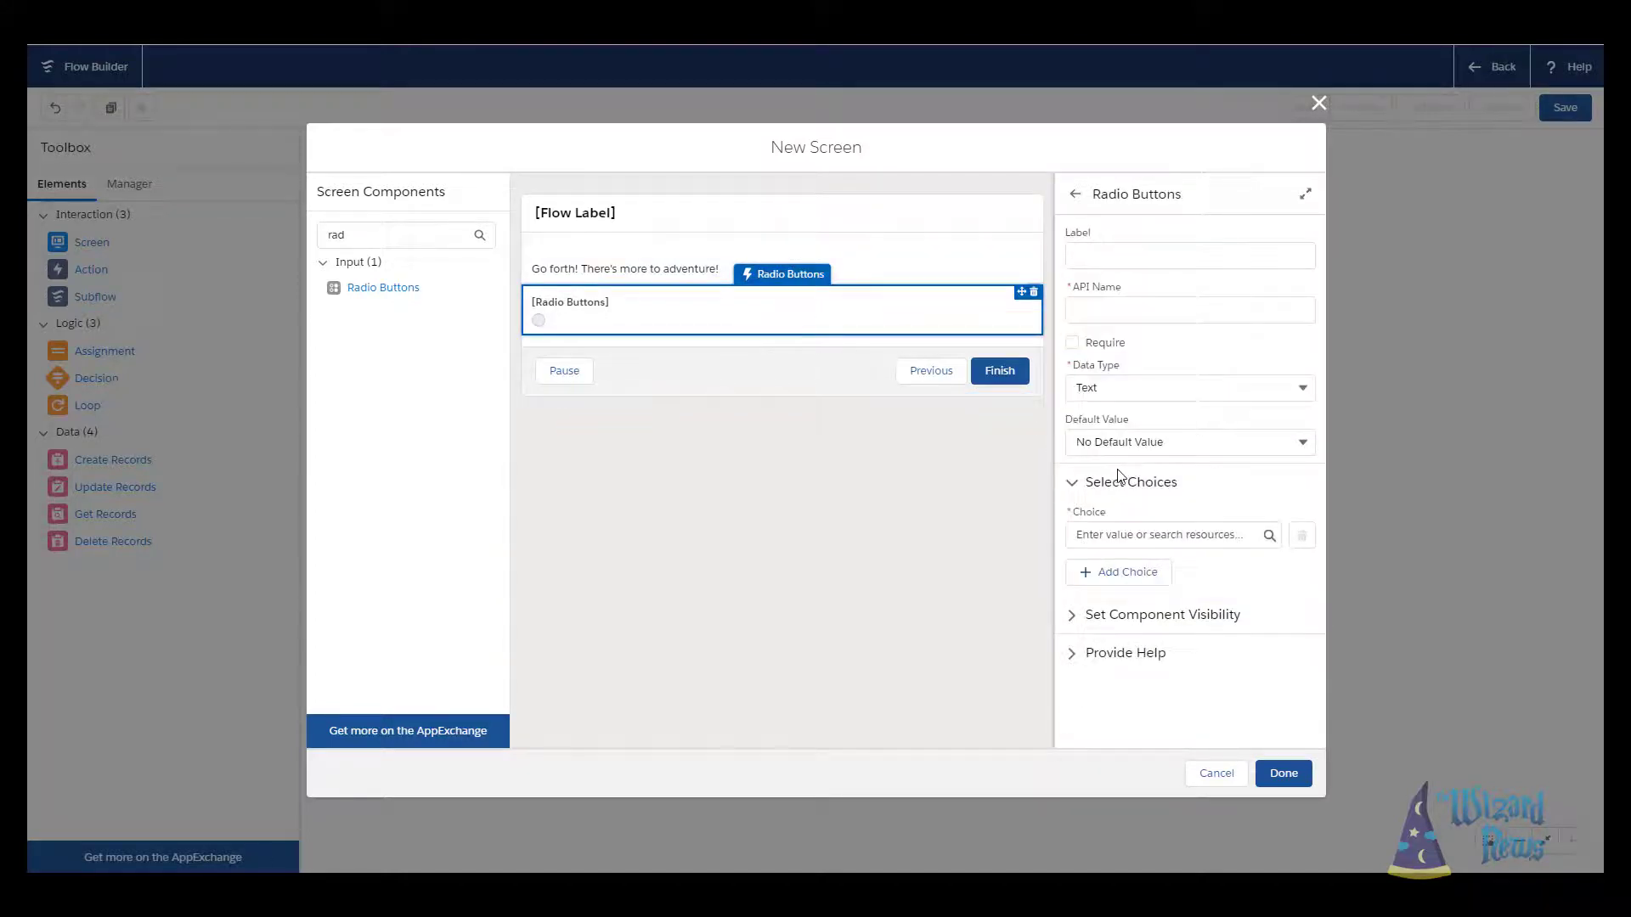
pyautogui.click(1111, 257)
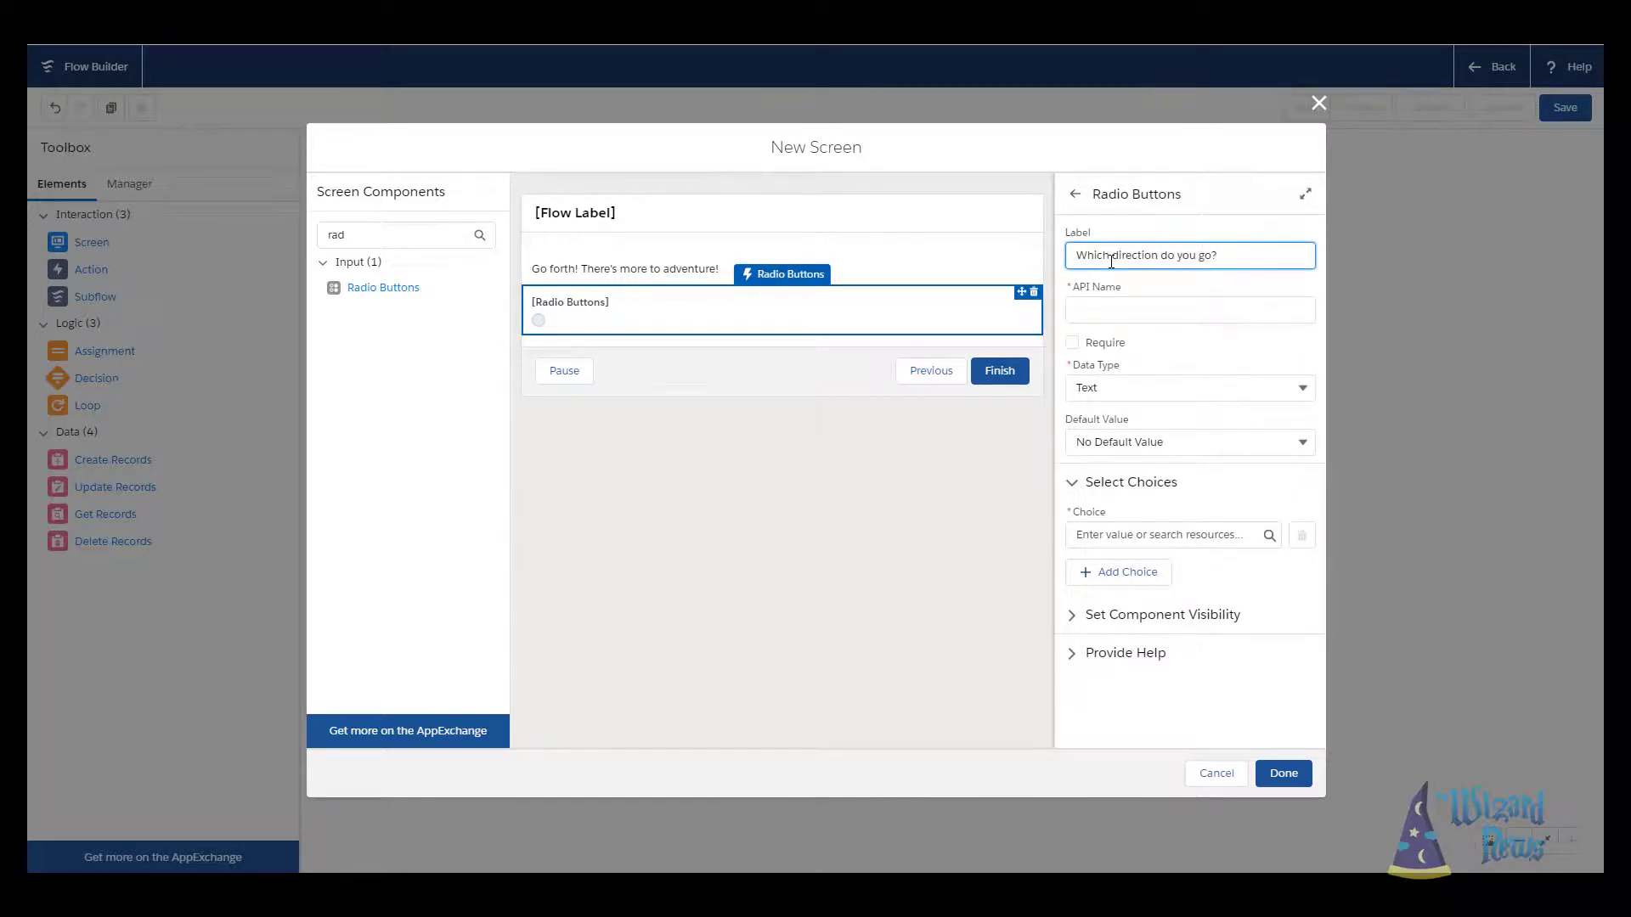
pyautogui.press('Tab')
pyautogui.press('End')
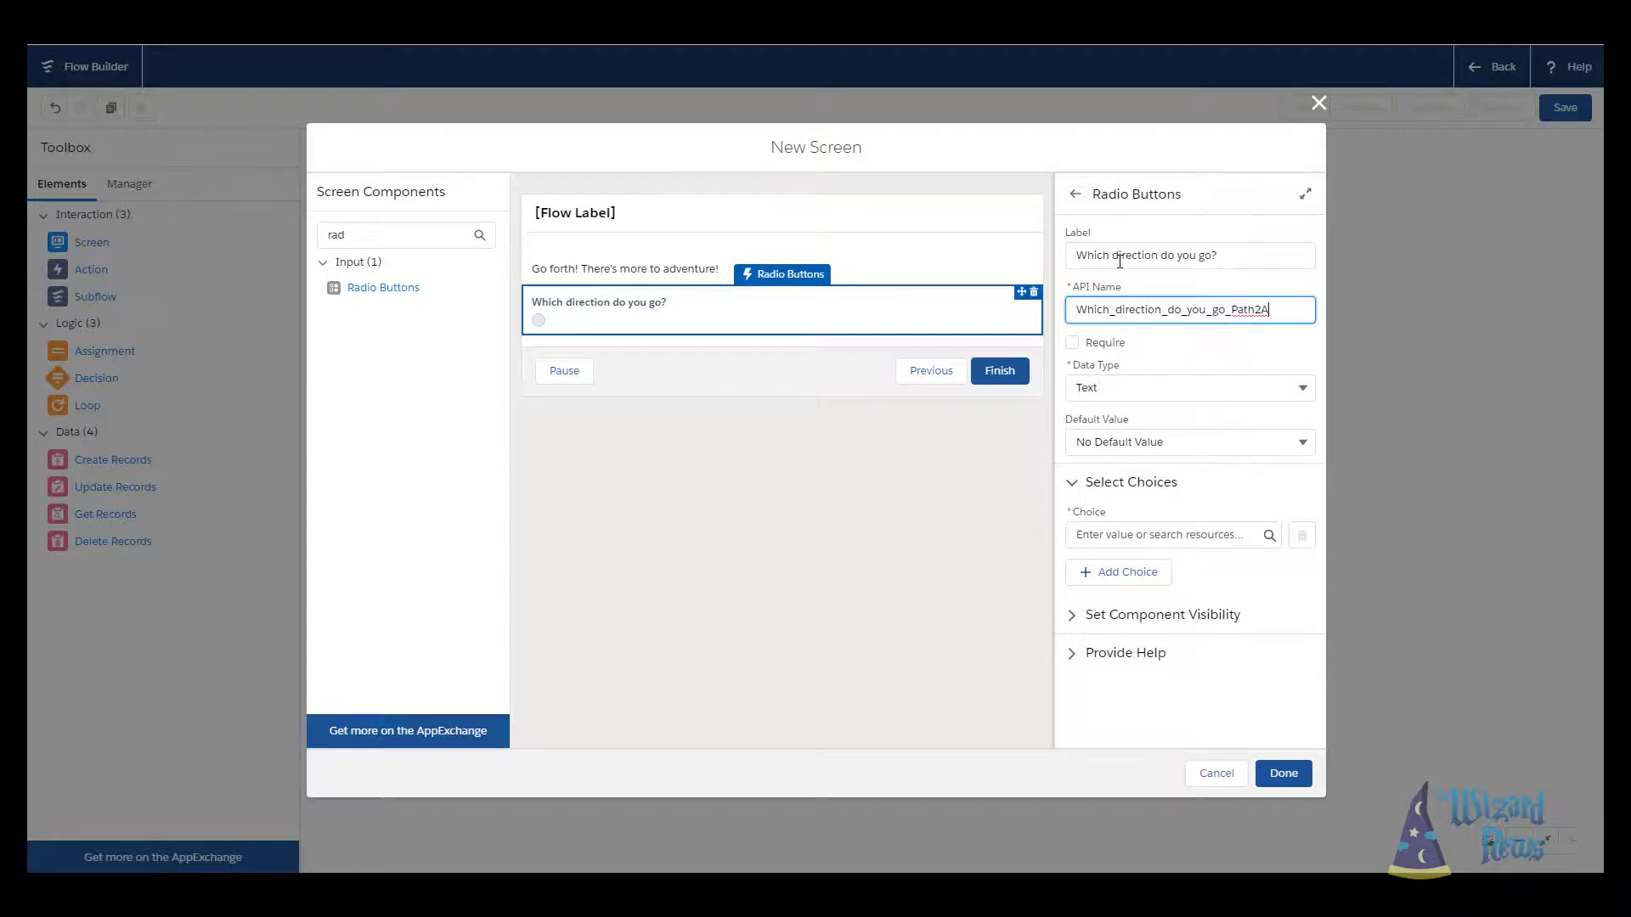
# - Add the existing East and West choices to the radio buttons
pyautogui.click(1154, 537)
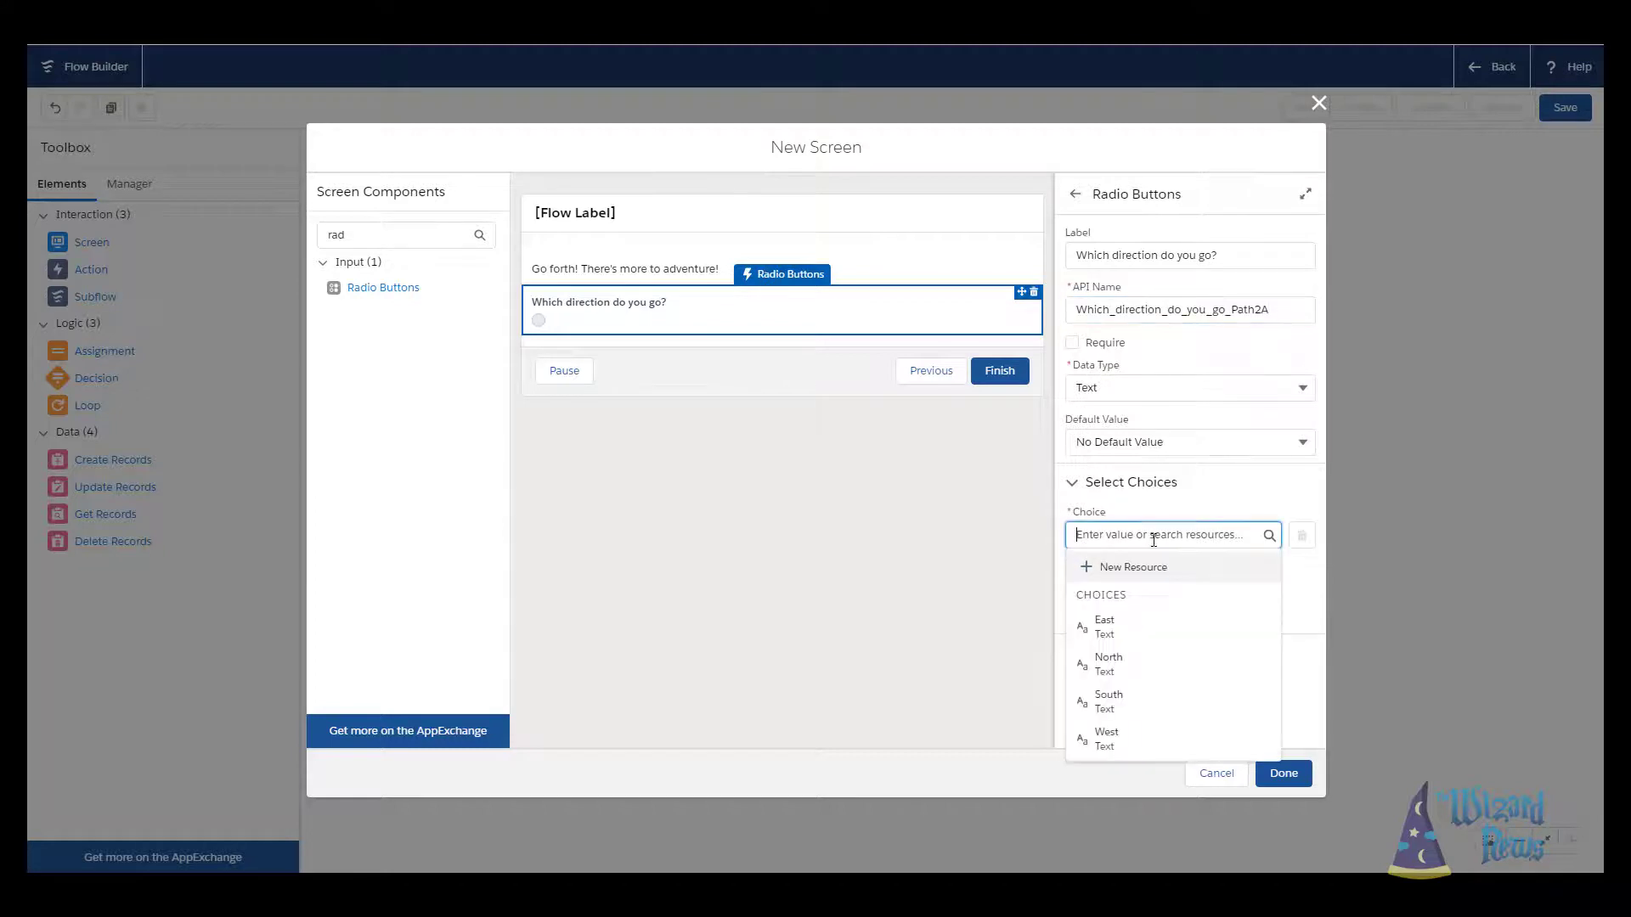
pyautogui.click(1111, 630)
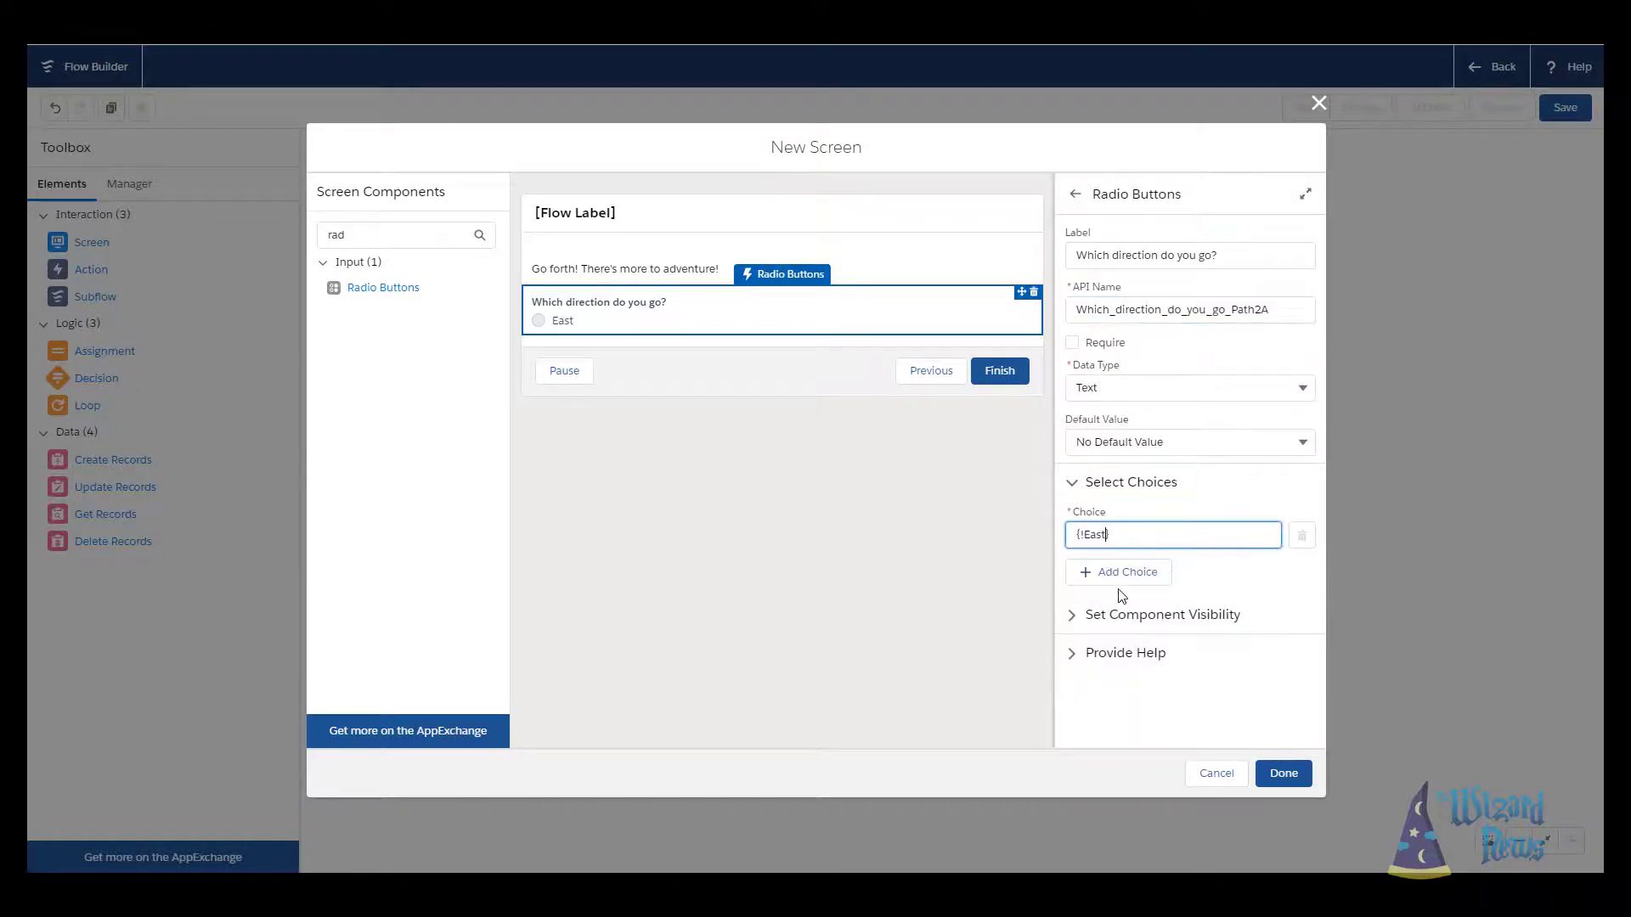
pyautogui.click(1124, 576)
pyautogui.click(1125, 586)
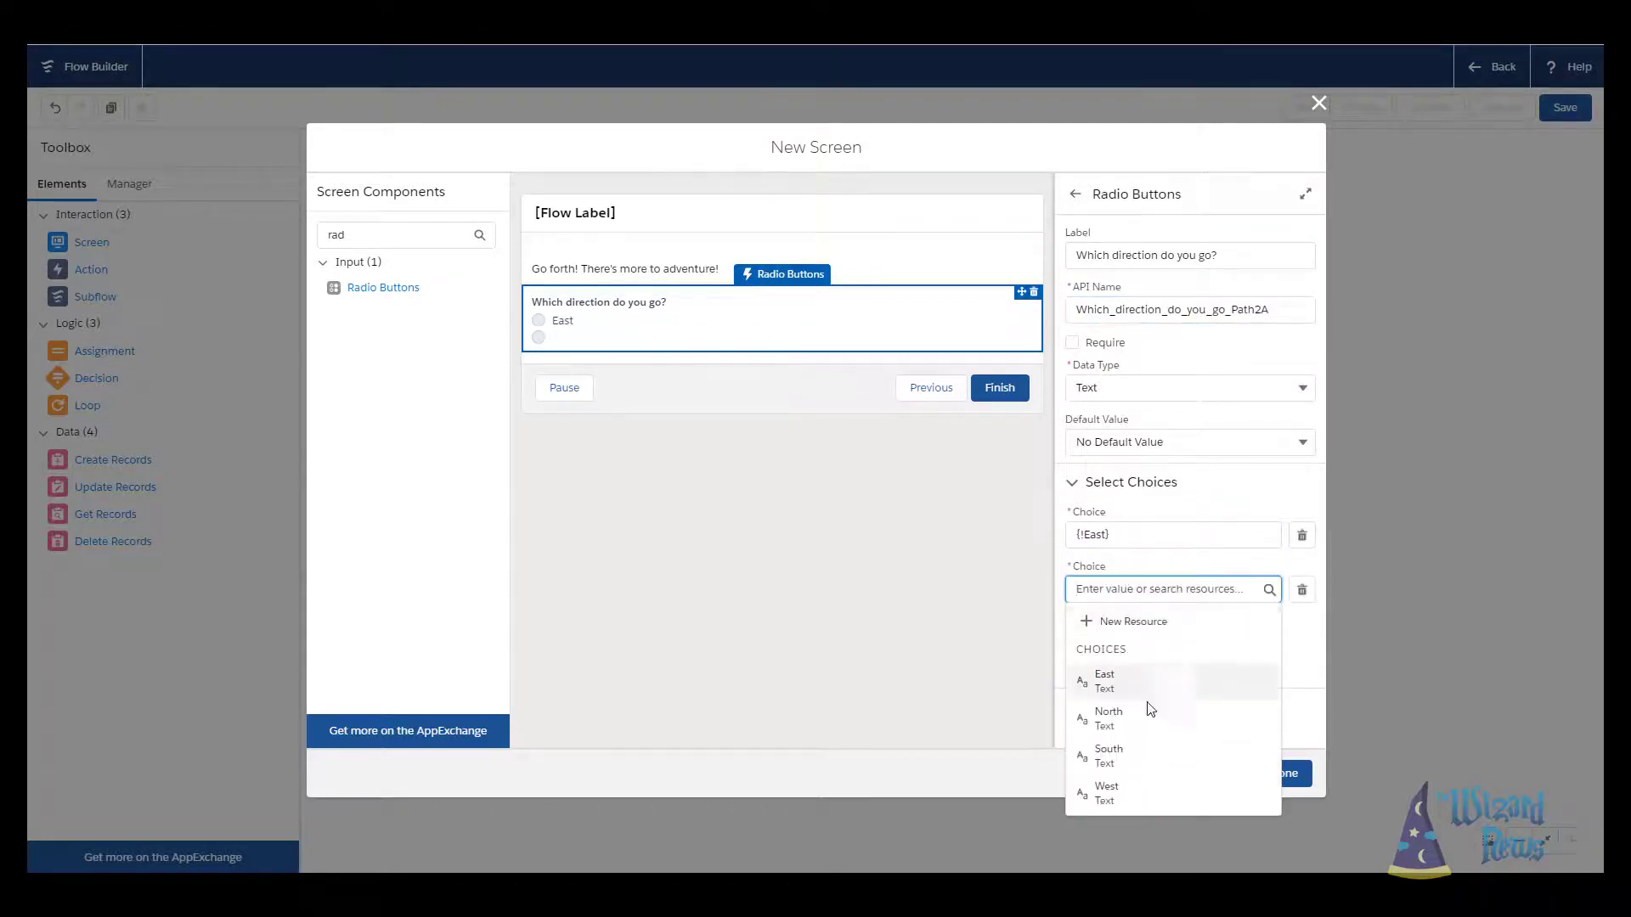
pyautogui.click(1129, 796)
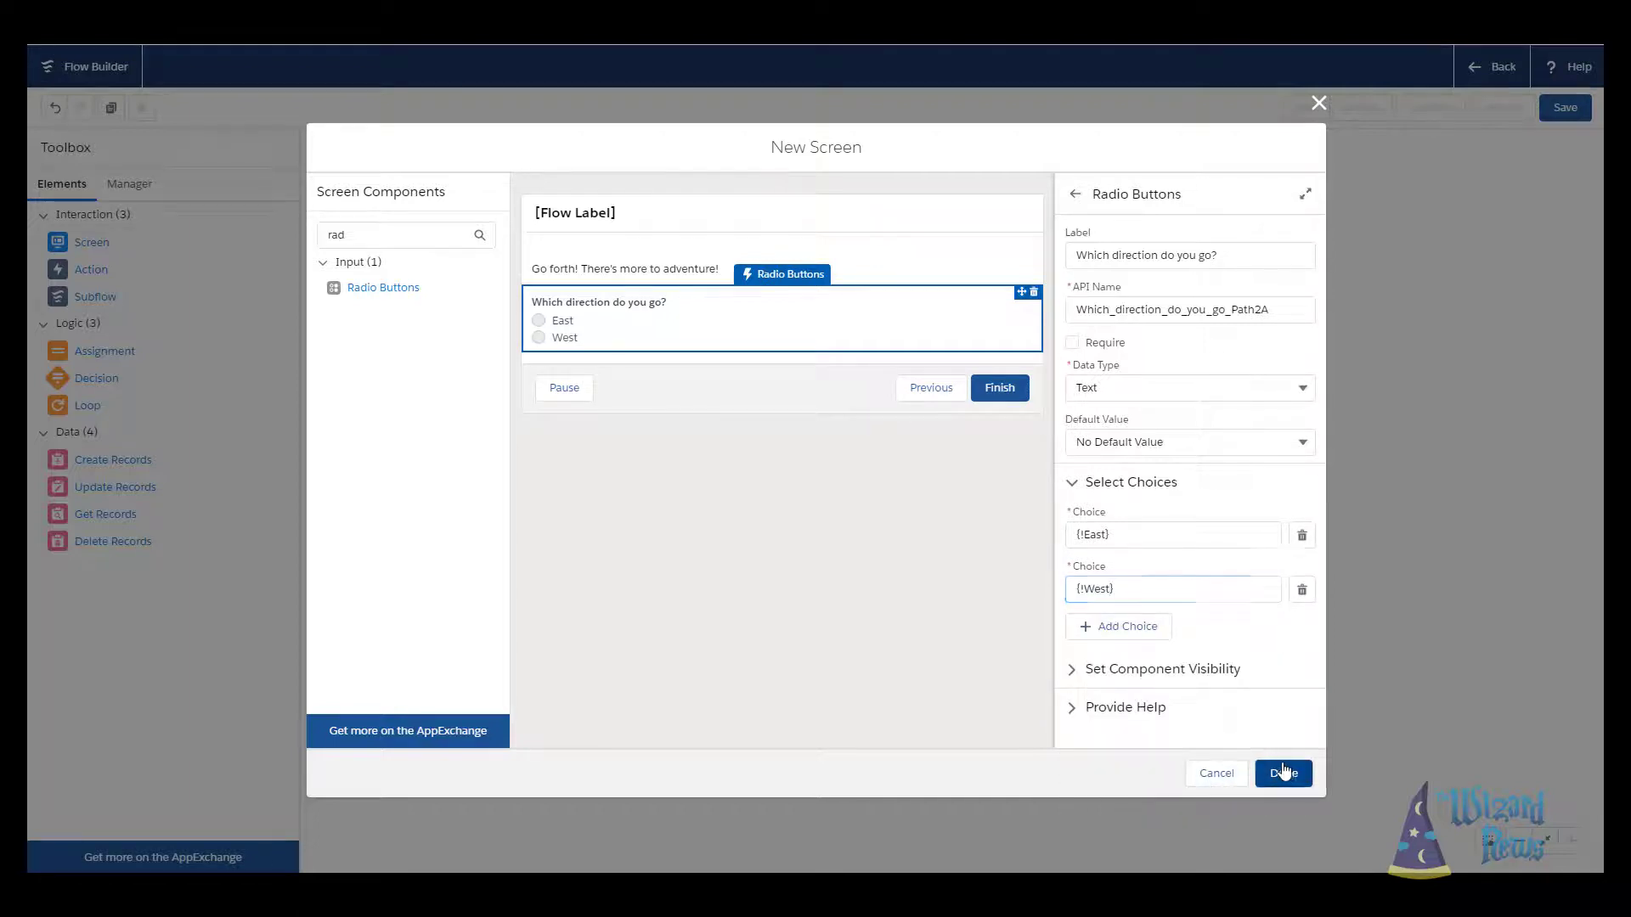
# - Set the new screen's label and API name to Path2a and save the screen
pyautogui.click(1283, 773)
pyautogui.click(1285, 691)
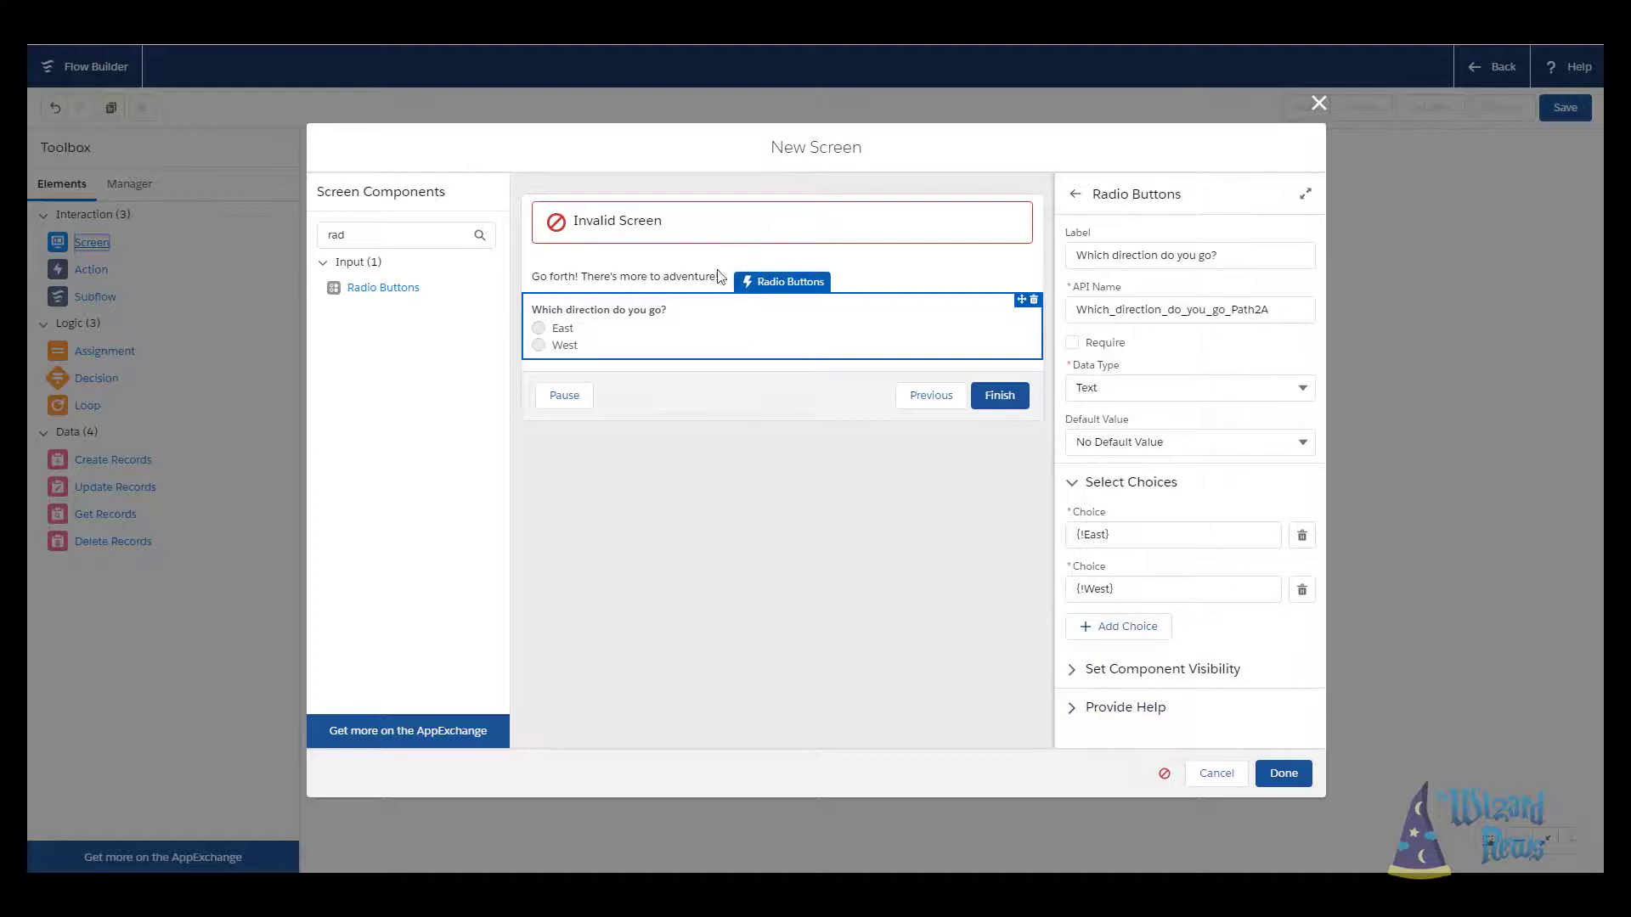
pyautogui.click(711, 232)
pyautogui.click(1106, 246)
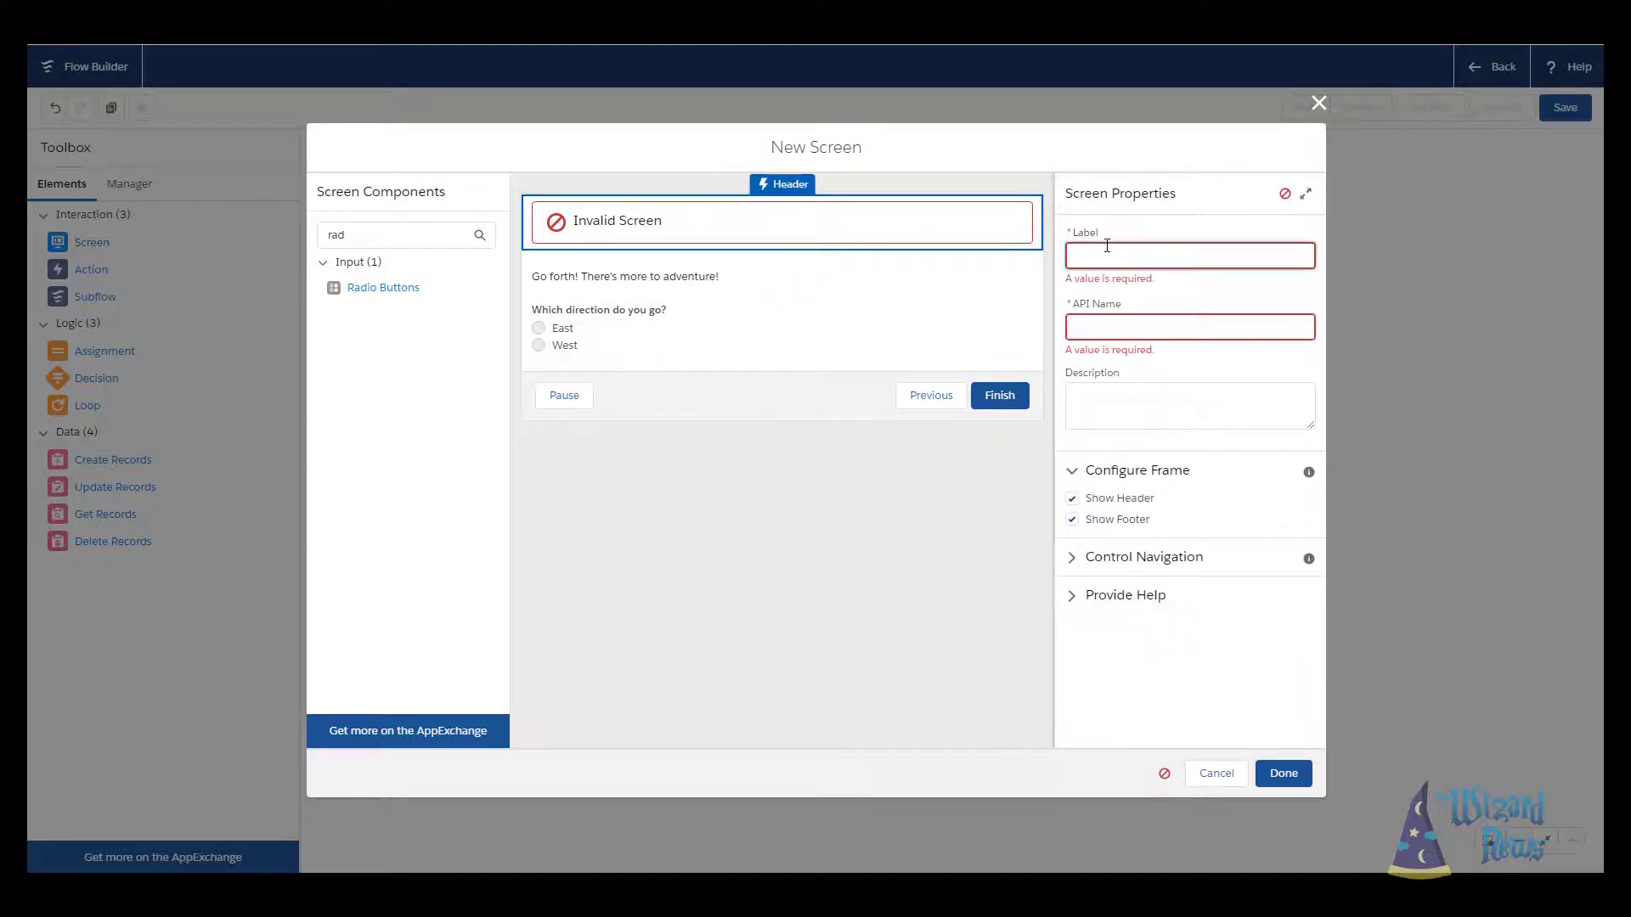
pyautogui.click(892, 272)
pyautogui.click(892, 233)
pyautogui.click(1125, 258)
pyautogui.press('Tab')
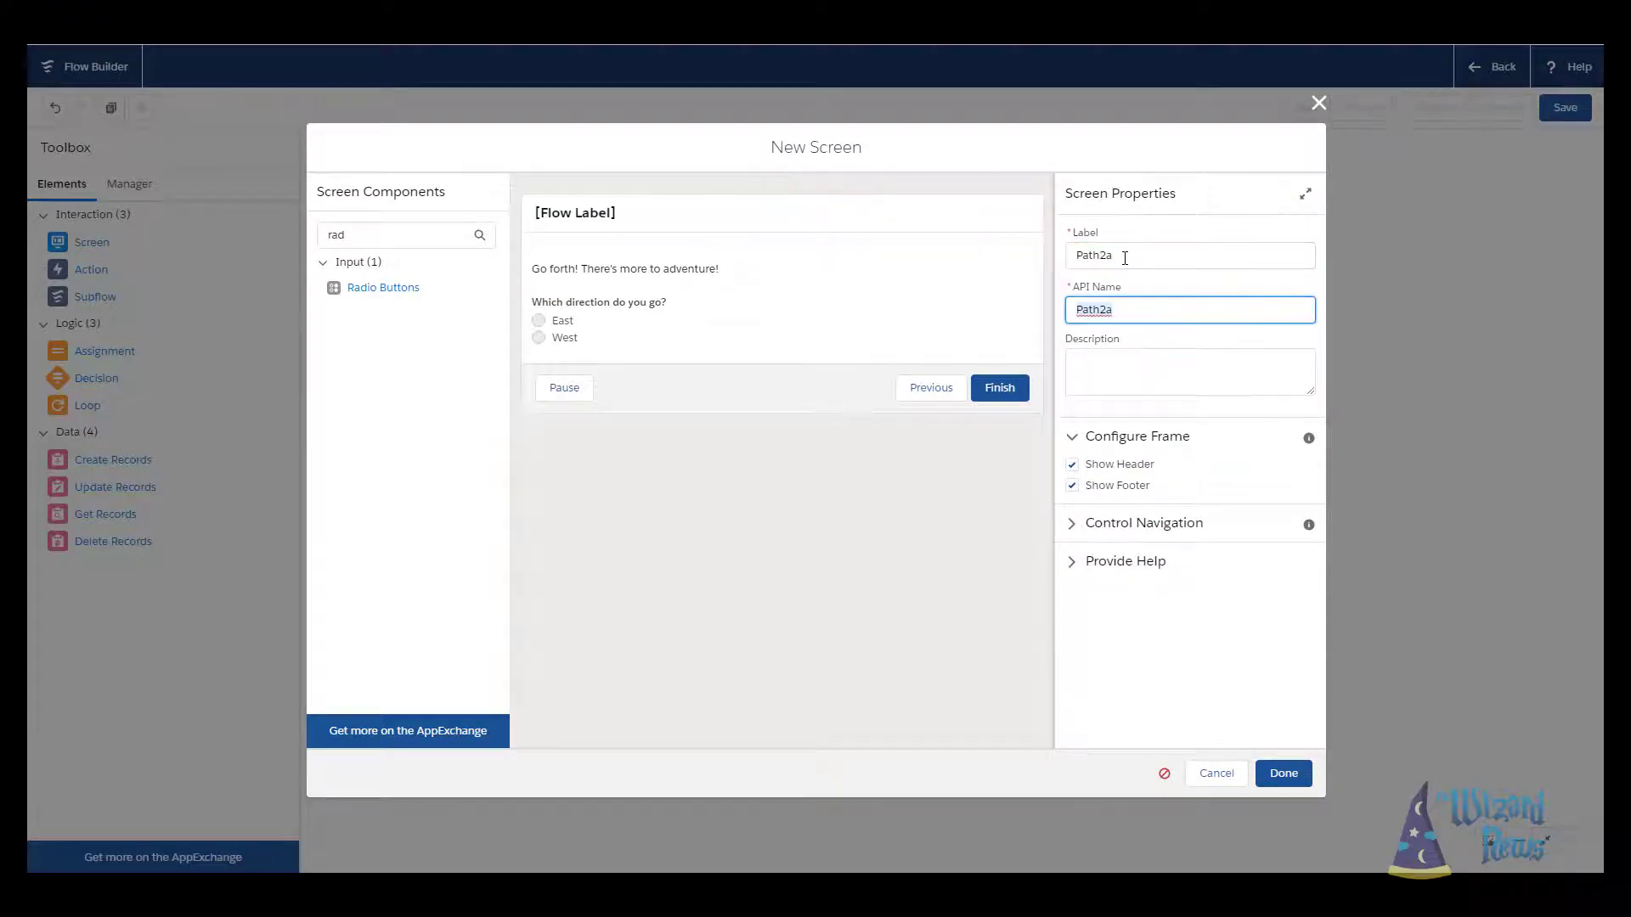
pyautogui.click(1283, 773)
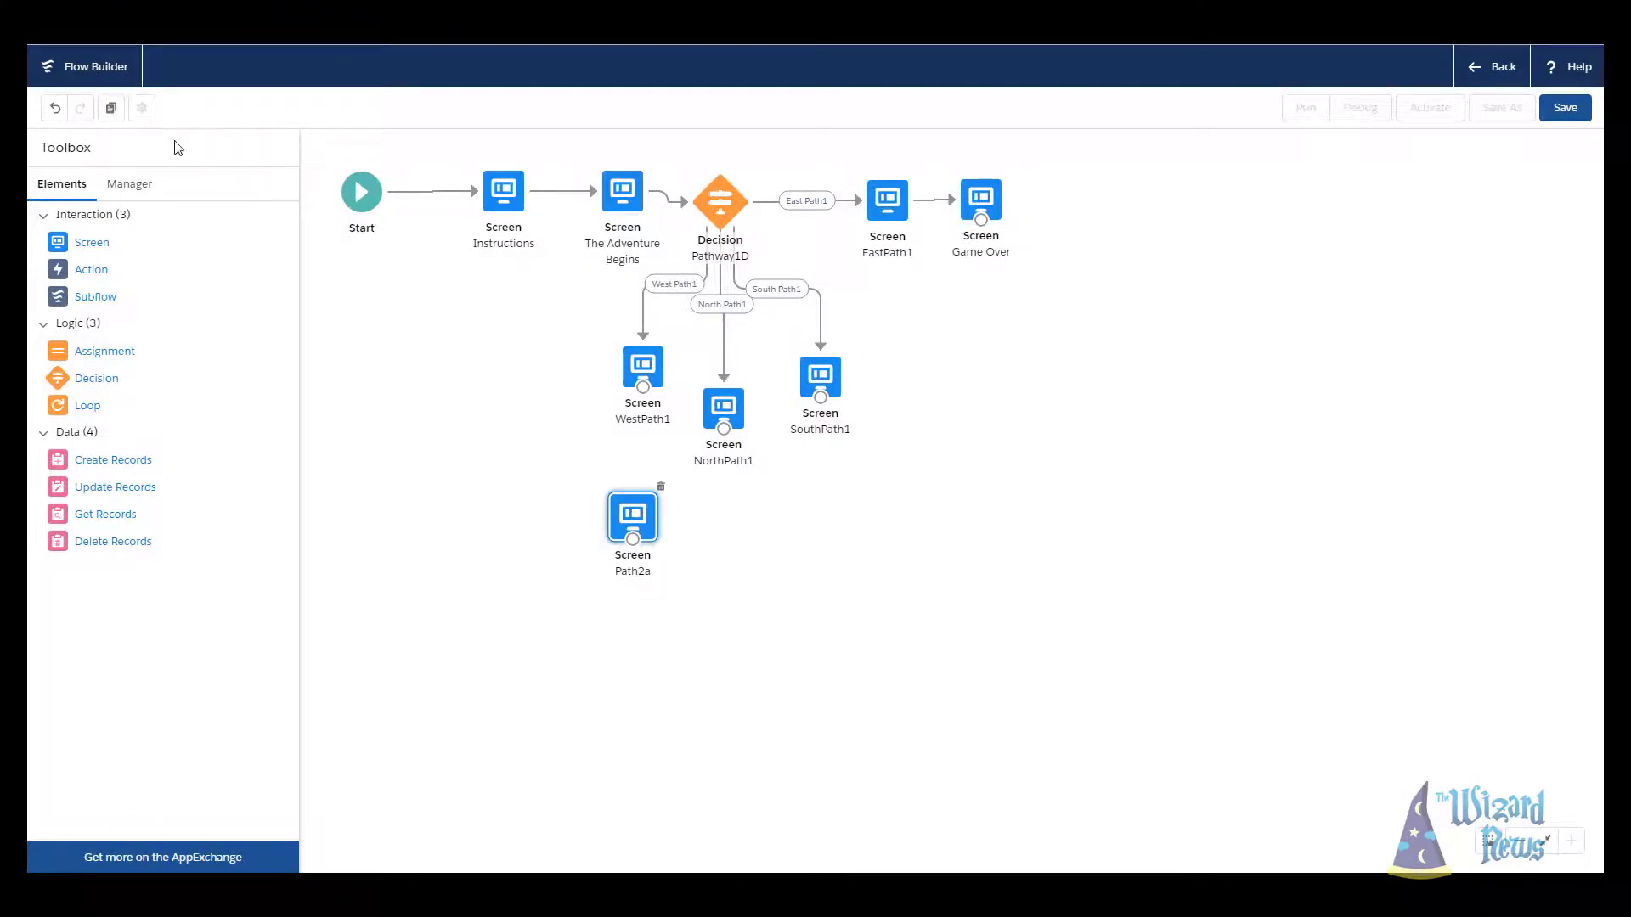
# - Duplicate the Path2a screen, place the copy below SouthPath1, and change its label and API name to Path2b
pyautogui.click(110, 108)
pyautogui.moveTo(700, 566); pyautogui.dragTo(854, 521)
pyautogui.doubleClick(853, 519)
pyautogui.click(1124, 252)
pyautogui.press('BackSpace')
pyautogui.write('b')
pyautogui.click(1172, 309)
pyautogui.press('BackSpace')
pyautogui.press('BackSpace')
pyautogui.press('BackSpace')
pyautogui.write('b')
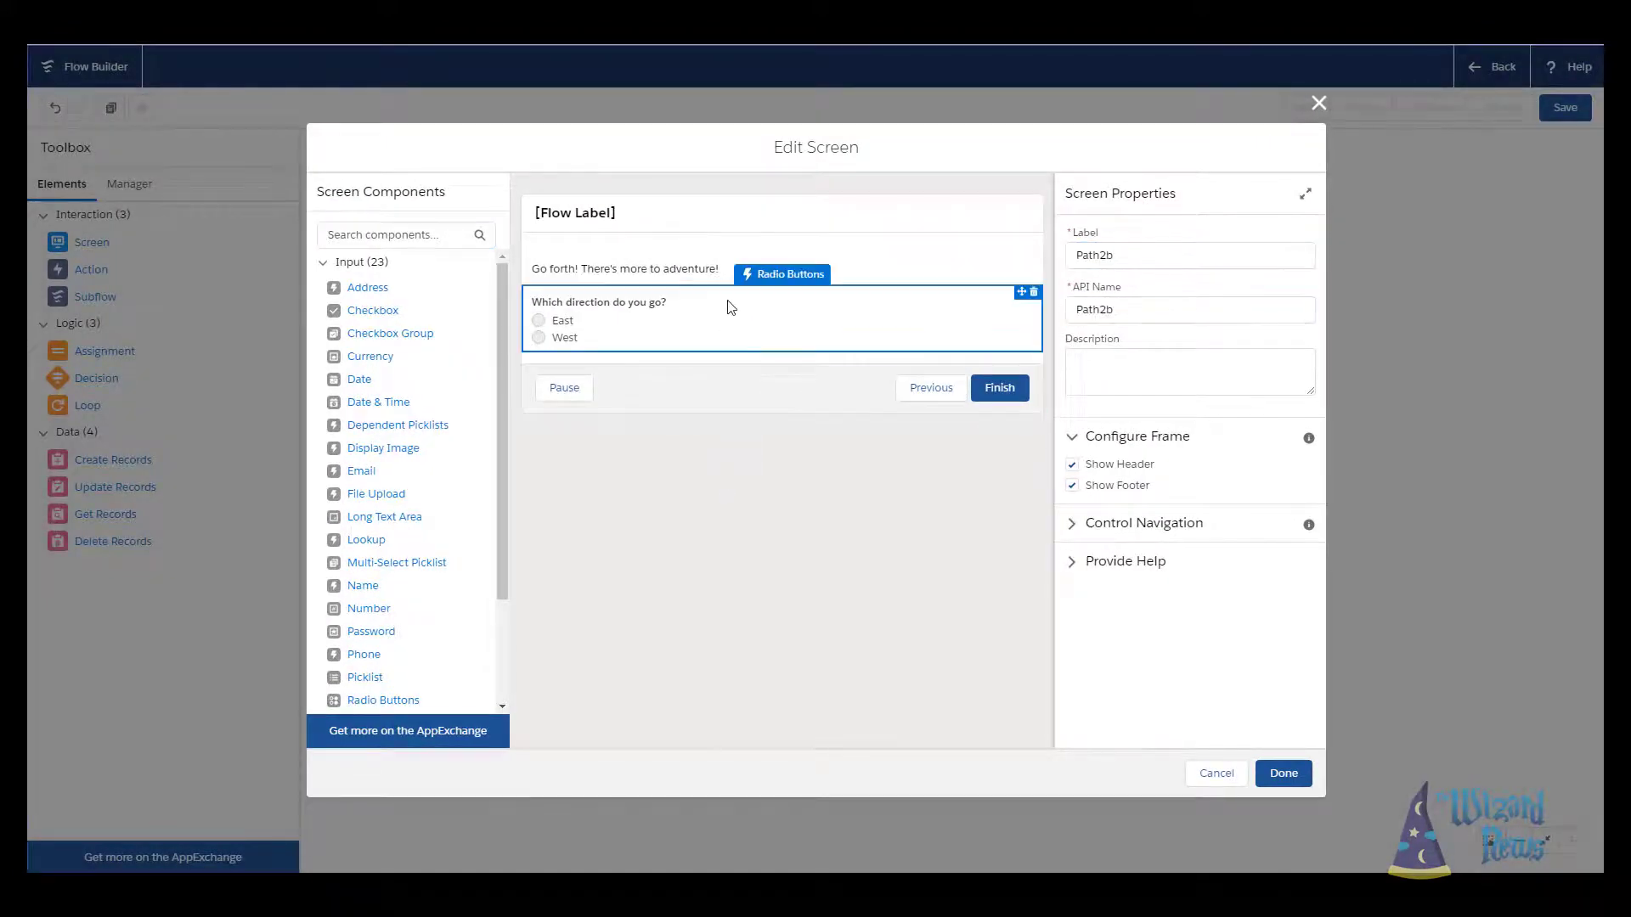
# - Change the API name of Path2b's radio buttons to Which_direction_do_you_go_Path2B_0
pyautogui.click(730, 317)
pyautogui.click(634, 269)
pyautogui.click(807, 318)
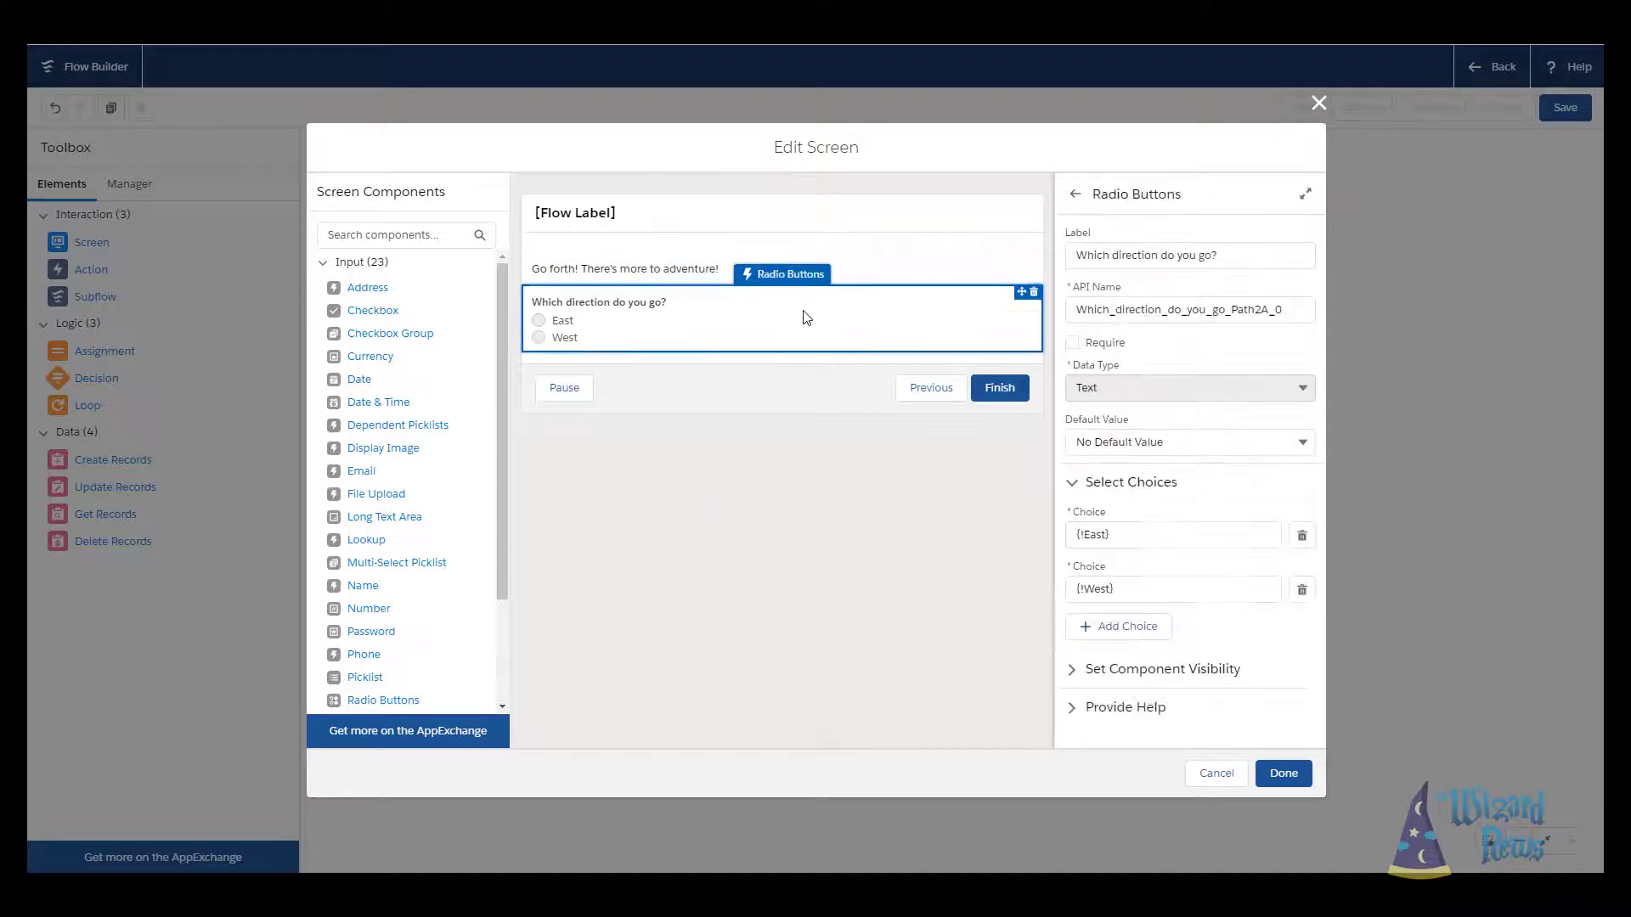
pyautogui.click(1267, 311)
pyautogui.press('BackSpace')
pyautogui.write('B')
# - Replace the two choices of Path2b's radio buttons with South and North, and save the screen
pyautogui.click(1150, 544)
pyautogui.write('{!South')
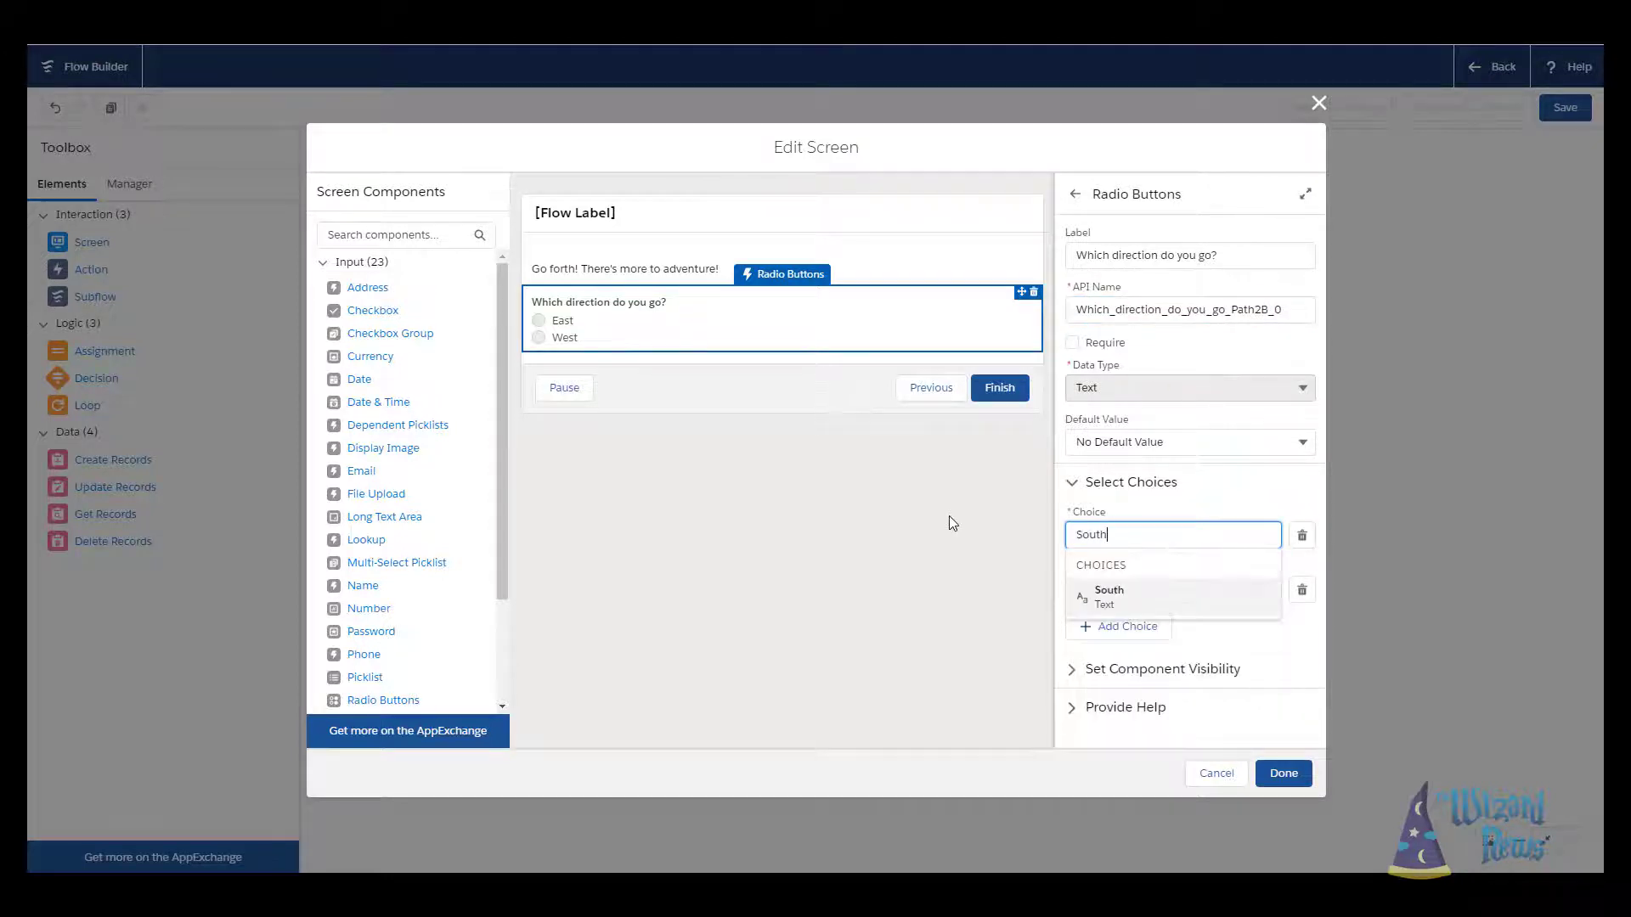
pyautogui.click(1139, 586)
pyautogui.write('nort')
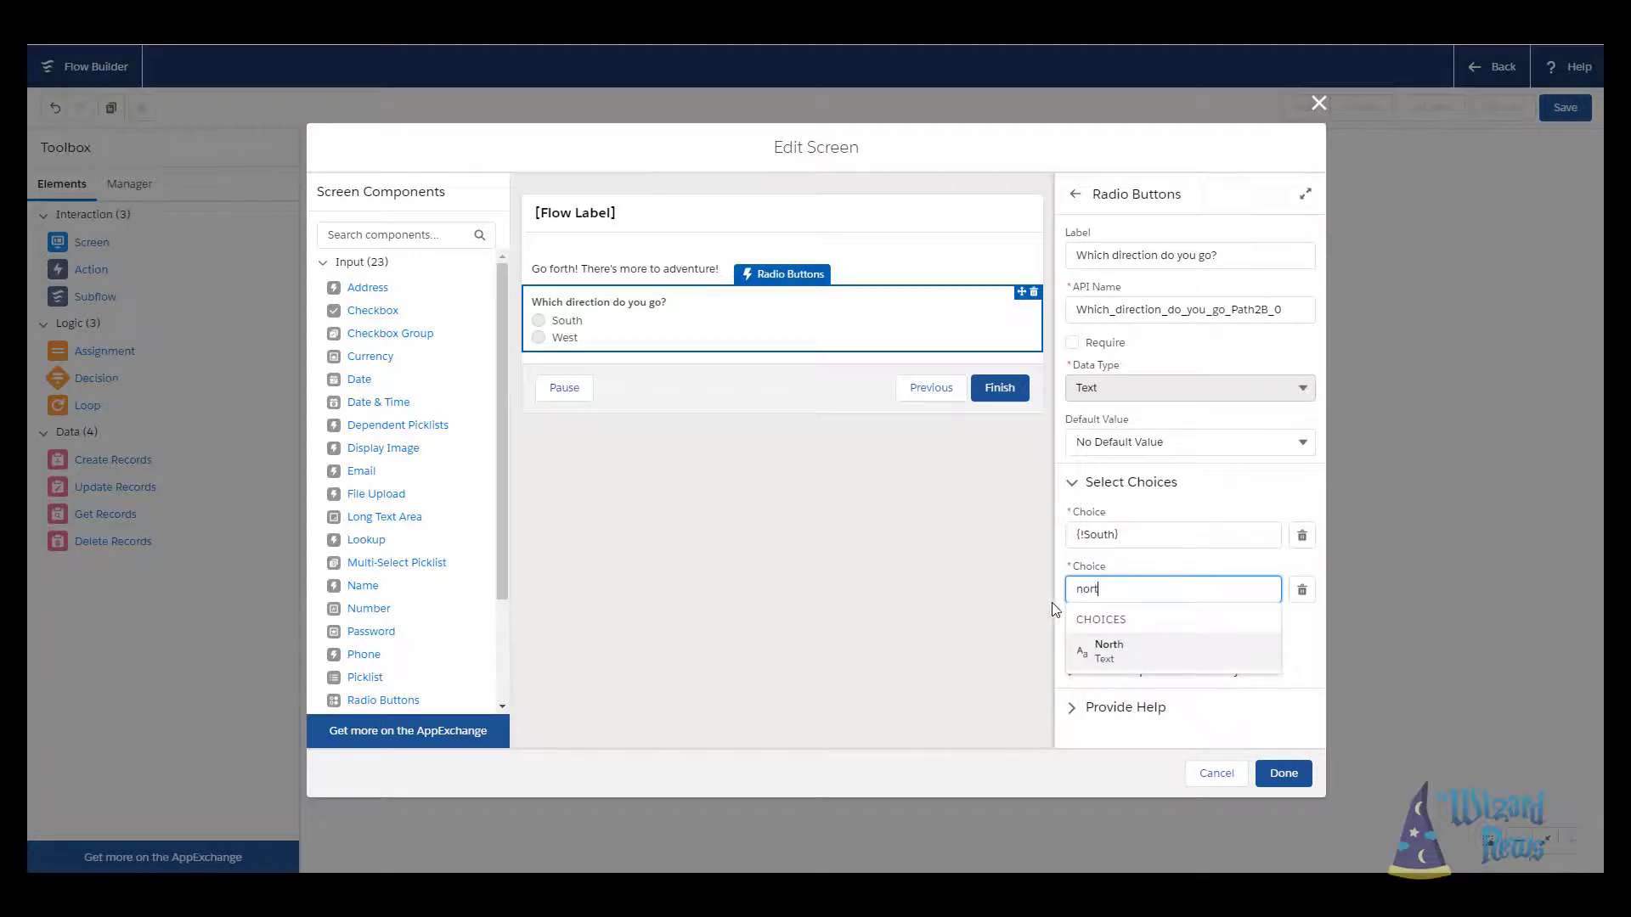
pyautogui.click(1149, 650)
pyautogui.click(1297, 775)
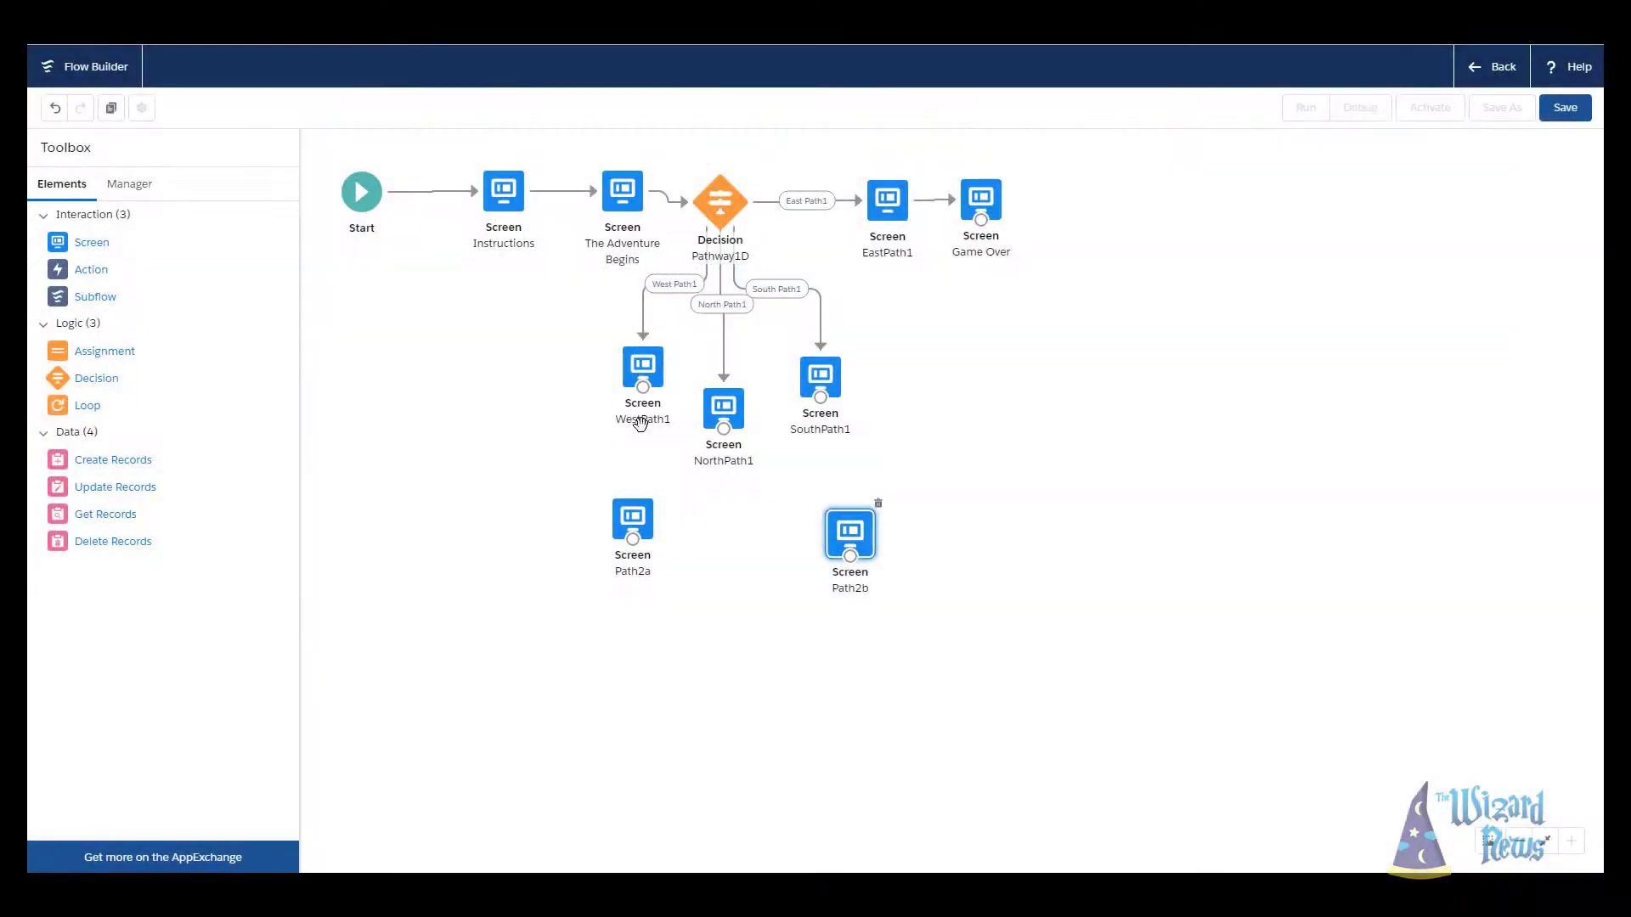
# - Move the Path2a screen directly below WestPath1
pyautogui.moveTo(643, 525); pyautogui.dragTo(654, 552)
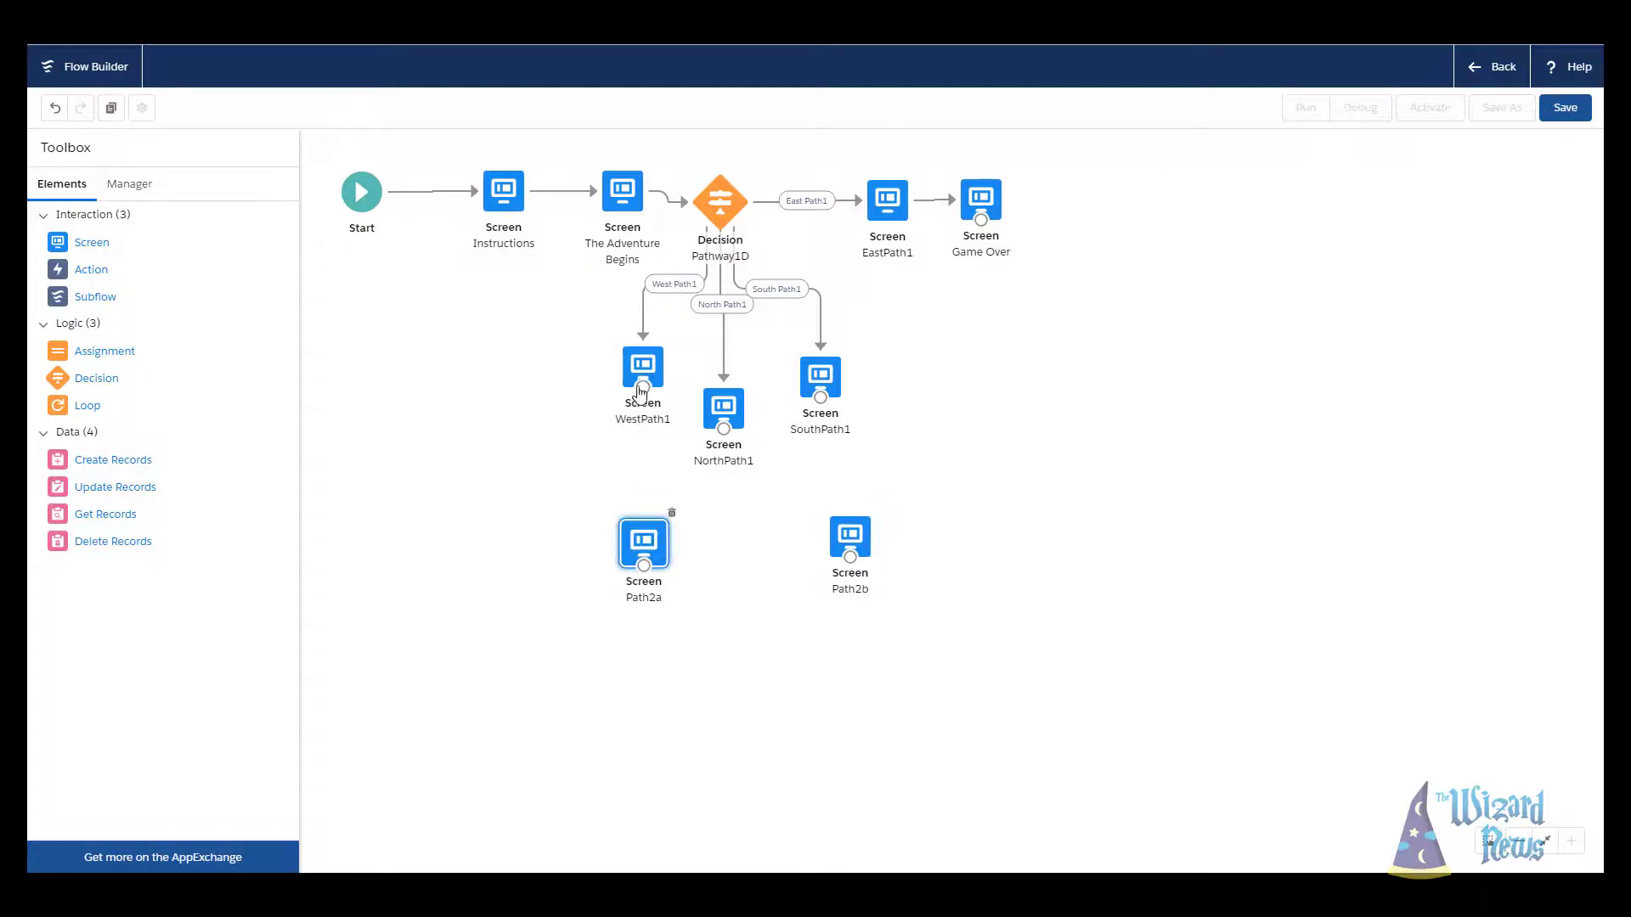
# - Connect WestPath1 and SouthPath1 to Path2a and NorthPath1 to Path2b, swapping the positions of SouthPath1 and NorthPath1
pyautogui.moveTo(643, 387); pyautogui.dragTo(643, 533)
pyautogui.moveTo(821, 397); pyautogui.dragTo(656, 548)
pyautogui.moveTo(703, 400)
pyautogui.mouseDown()
pyautogui.moveTo(844, 419)
pyautogui.moveTo(894, 384)
pyautogui.moveTo(720, 416)
pyautogui.mouseUp()
pyautogui.moveTo(888, 418)
pyautogui.mouseDown()
pyautogui.moveTo(822, 416)
pyautogui.moveTo(821, 402)
pyautogui.moveTo(850, 535)
pyautogui.moveTo(834, 533)
pyautogui.mouseUp()
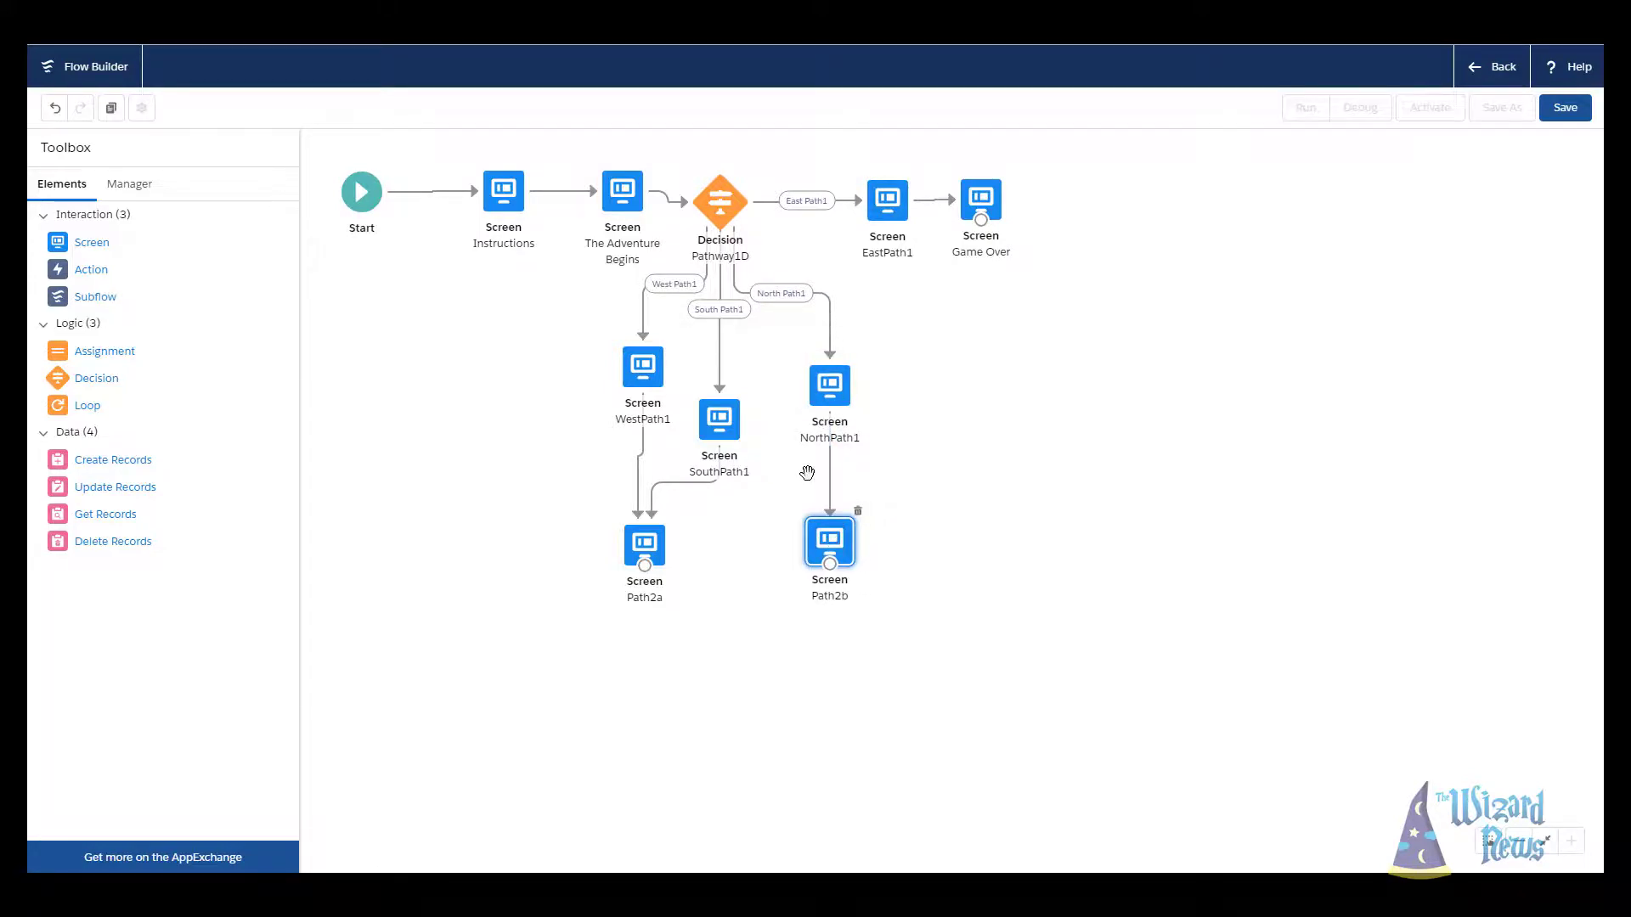
# - Duplicate the Pathway1D decision twice, placing one copy below Path2a and the other below Path2b
pyautogui.click(719, 209)
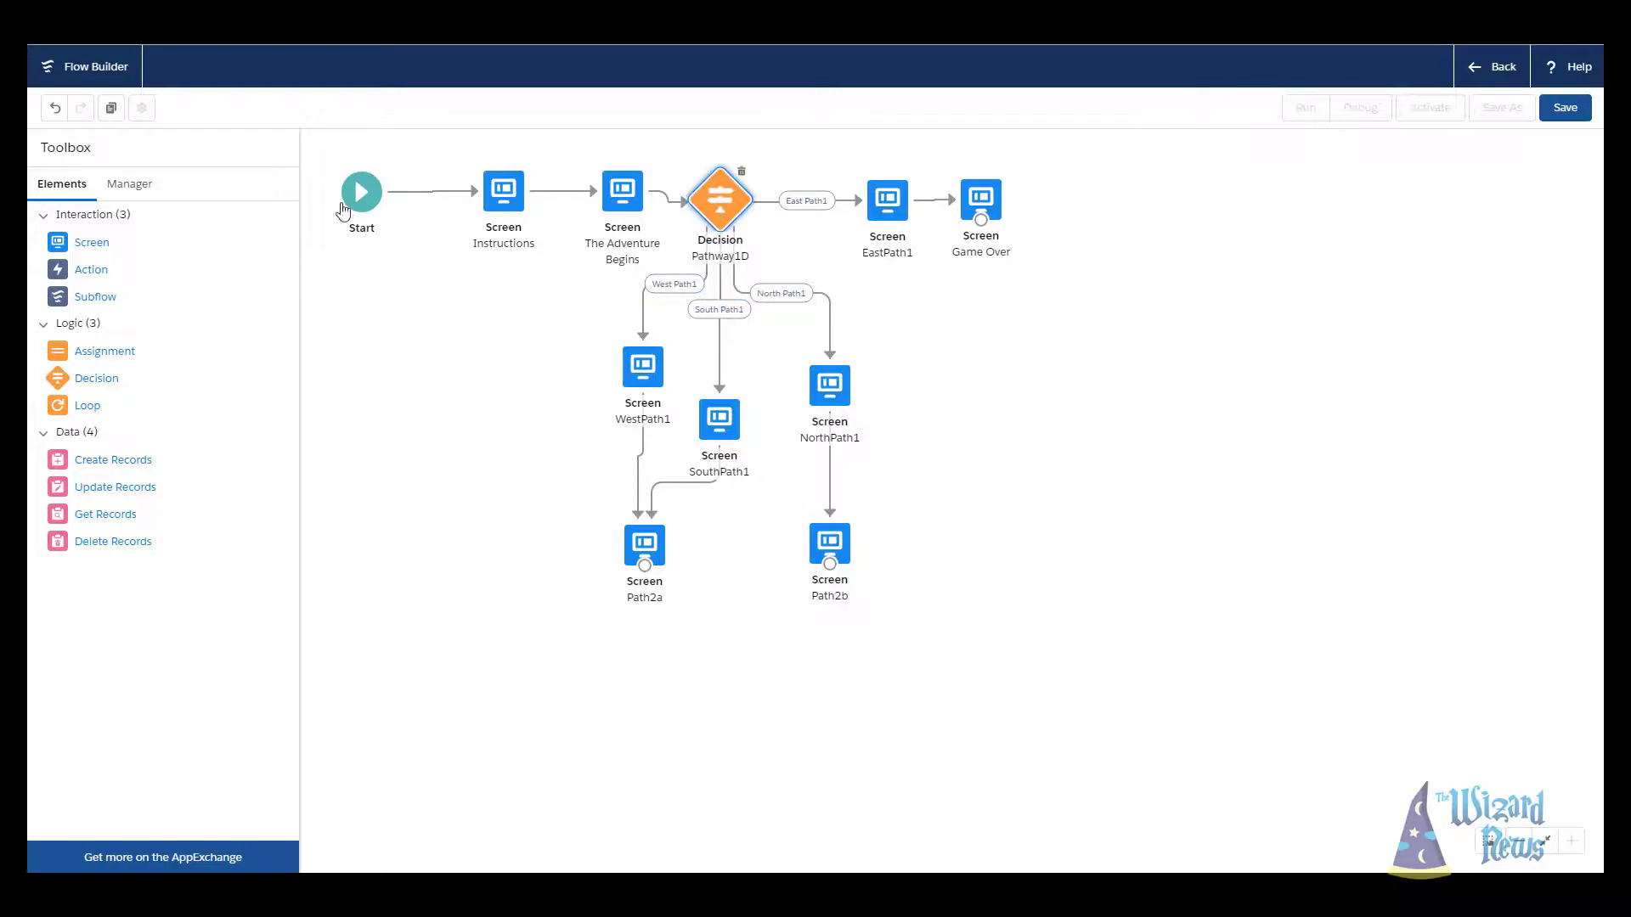
pyautogui.click(111, 108)
pyautogui.moveTo(774, 273); pyautogui.dragTo(640, 671)
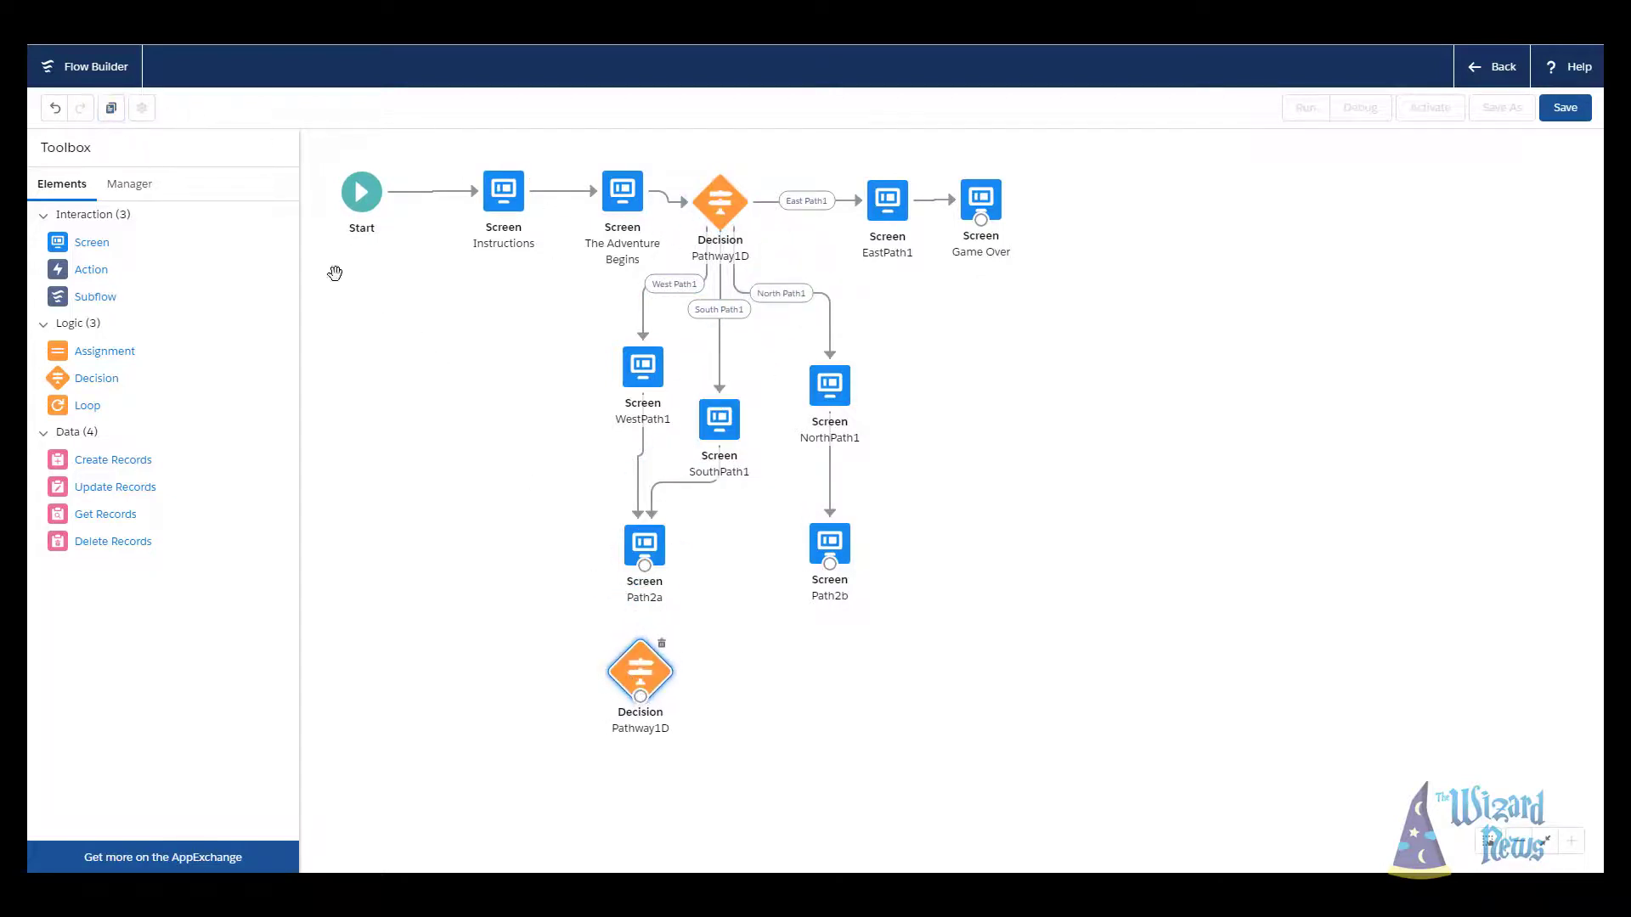
pyautogui.click(111, 108)
pyautogui.moveTo(724, 741); pyautogui.dragTo(859, 682)
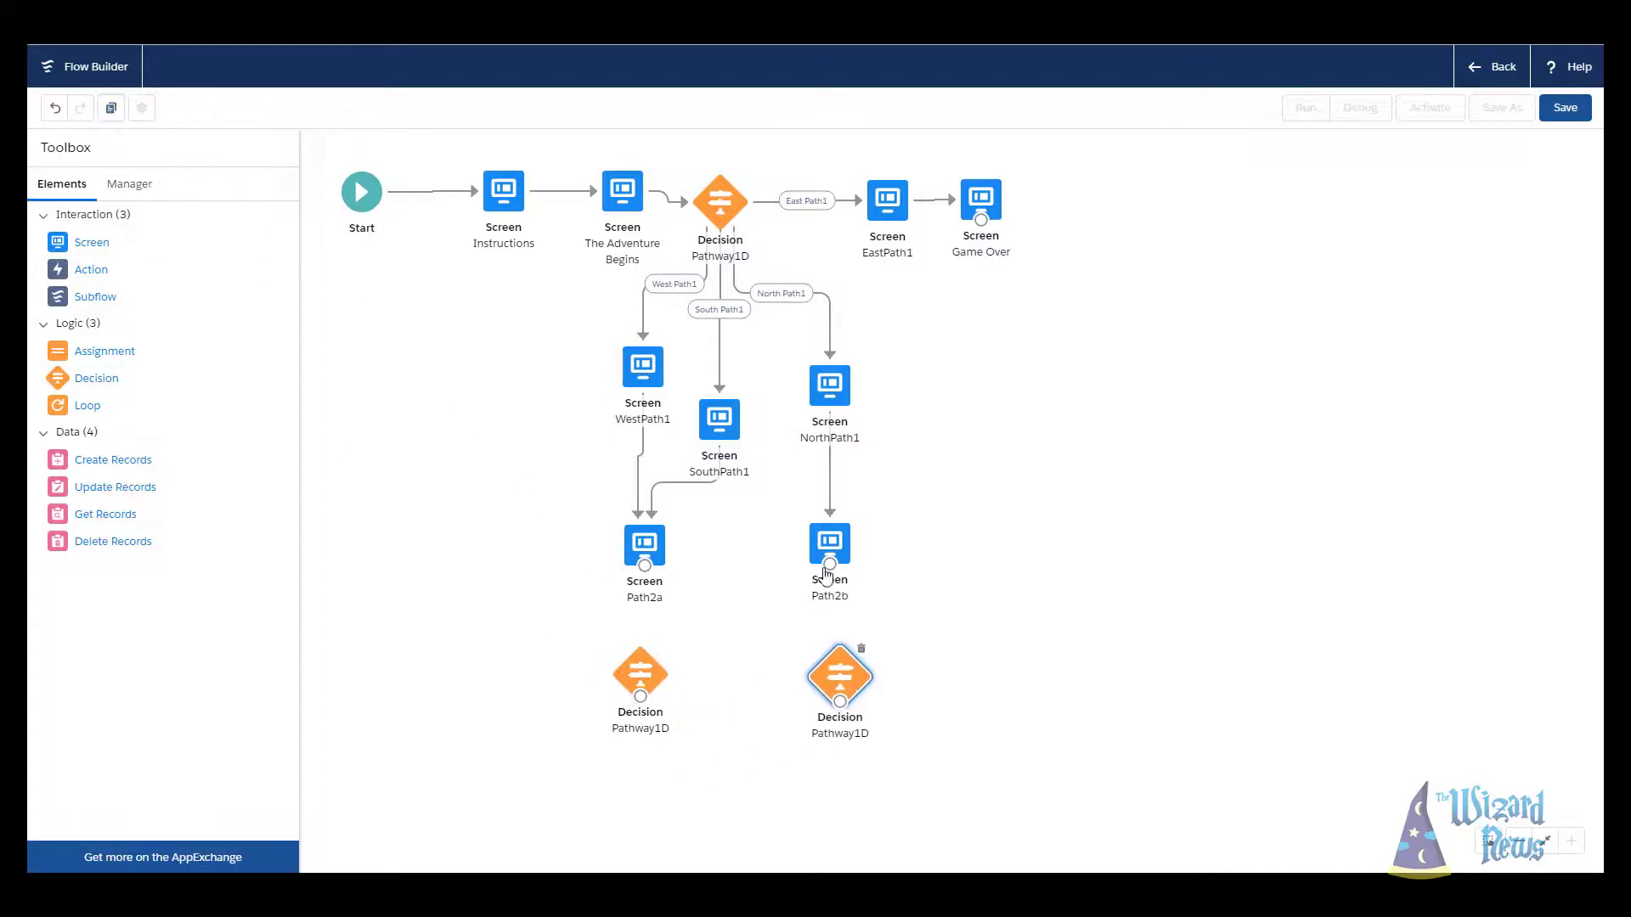
# - Connect Path2b and Path2a each to the decision below it, and open the decision below Path2a for editing
pyautogui.moveTo(830, 564); pyautogui.dragTo(839, 673)
pyautogui.moveTo(645, 570)
pyautogui.mouseDown()
pyautogui.moveTo(649, 658)
pyautogui.moveTo(630, 589)
pyautogui.moveTo(645, 665)
pyautogui.mouseUp()
pyautogui.doubleClick(643, 671)
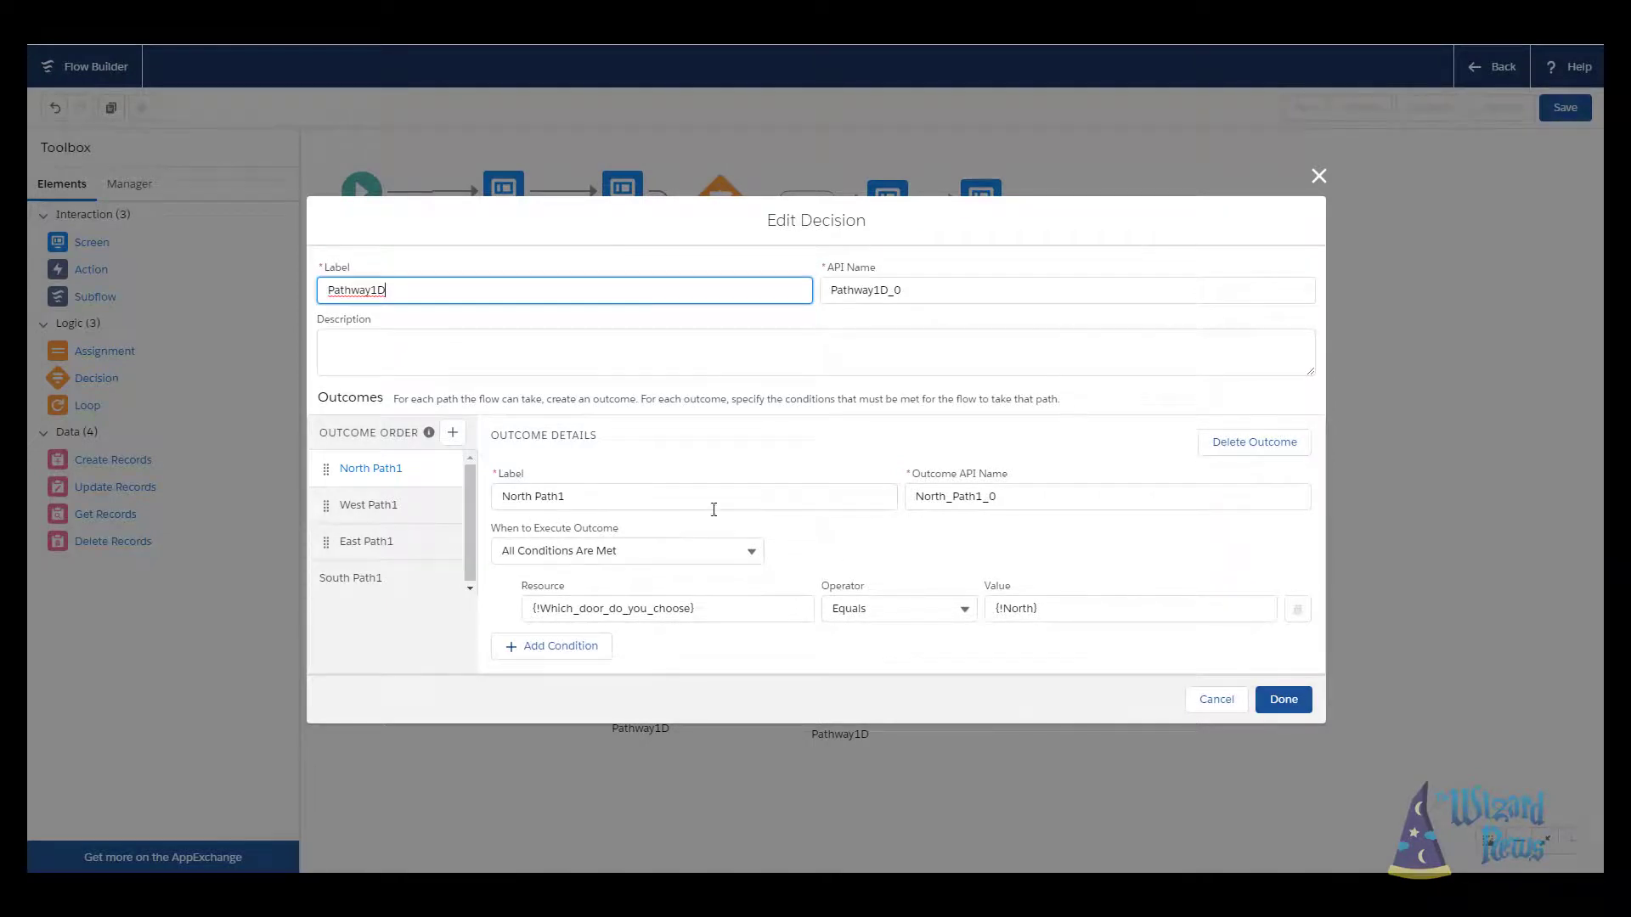
pyautogui.click(564, 496)
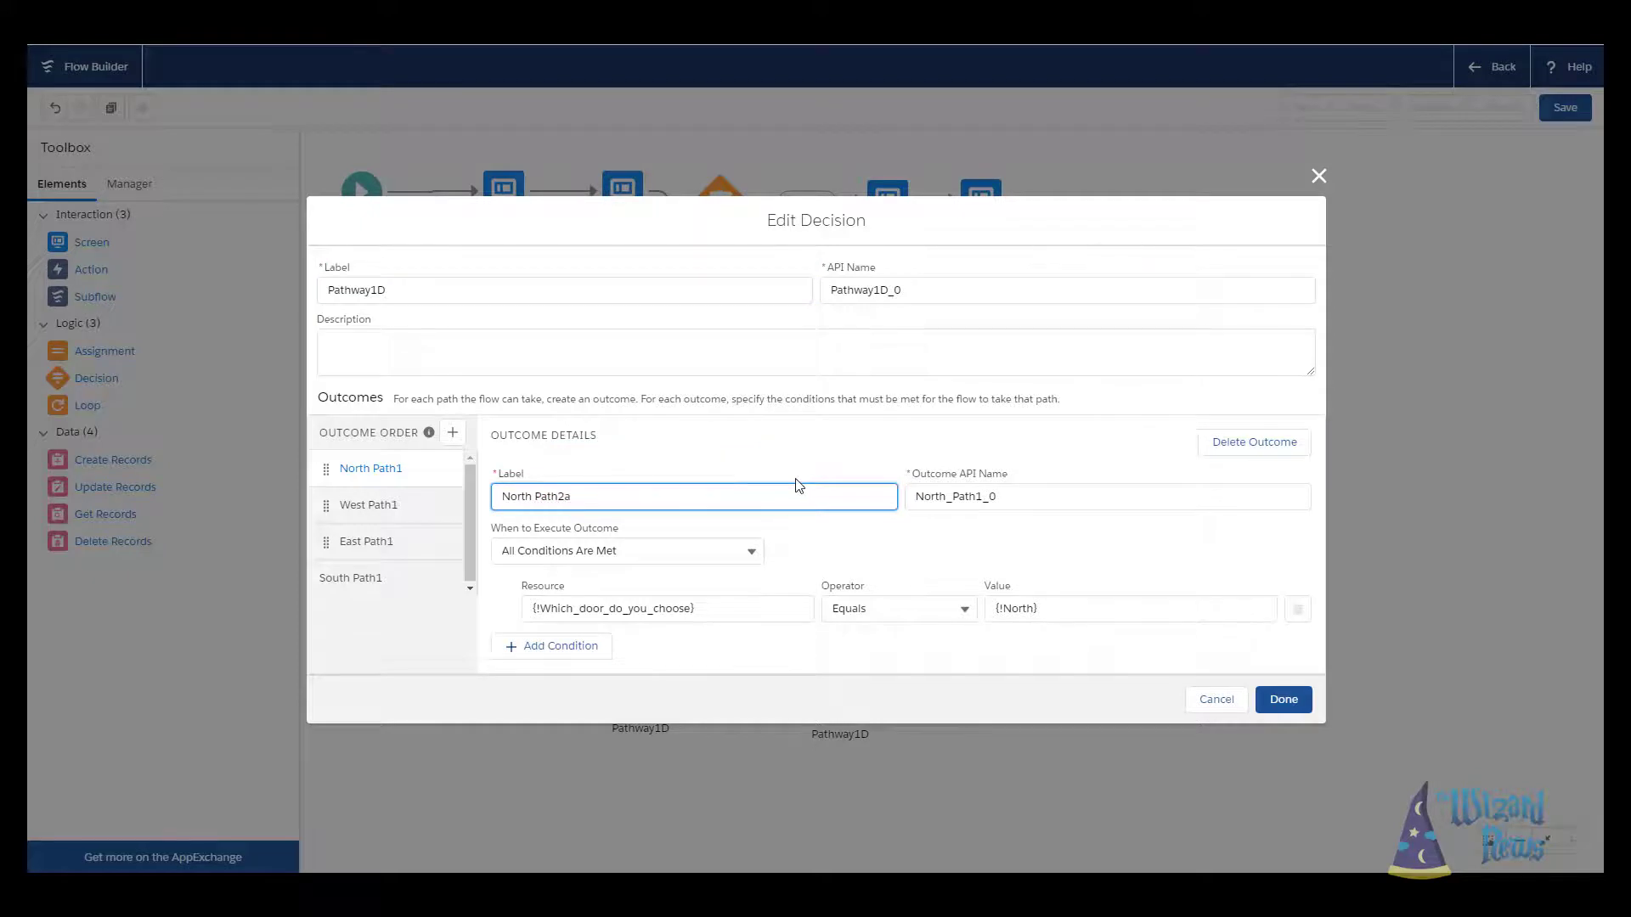
pyautogui.doubleClick(980, 503)
pyautogui.write('North_Path2')
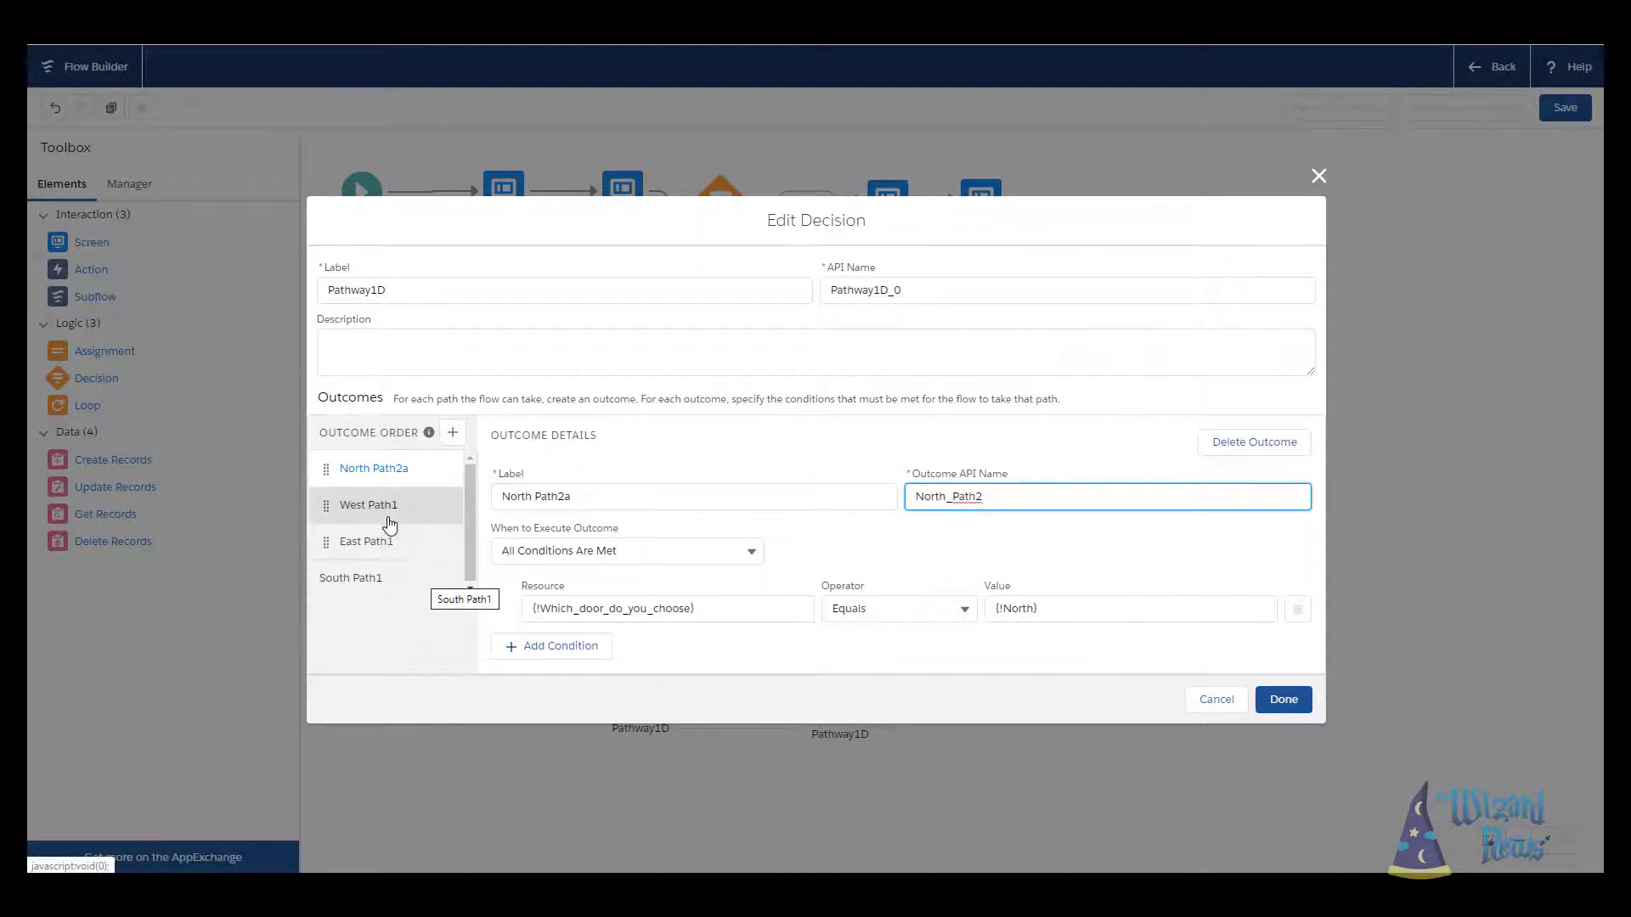
pyautogui.click(575, 499)
pyautogui.moveTo(559, 502); pyautogui.dragTo(571, 501)
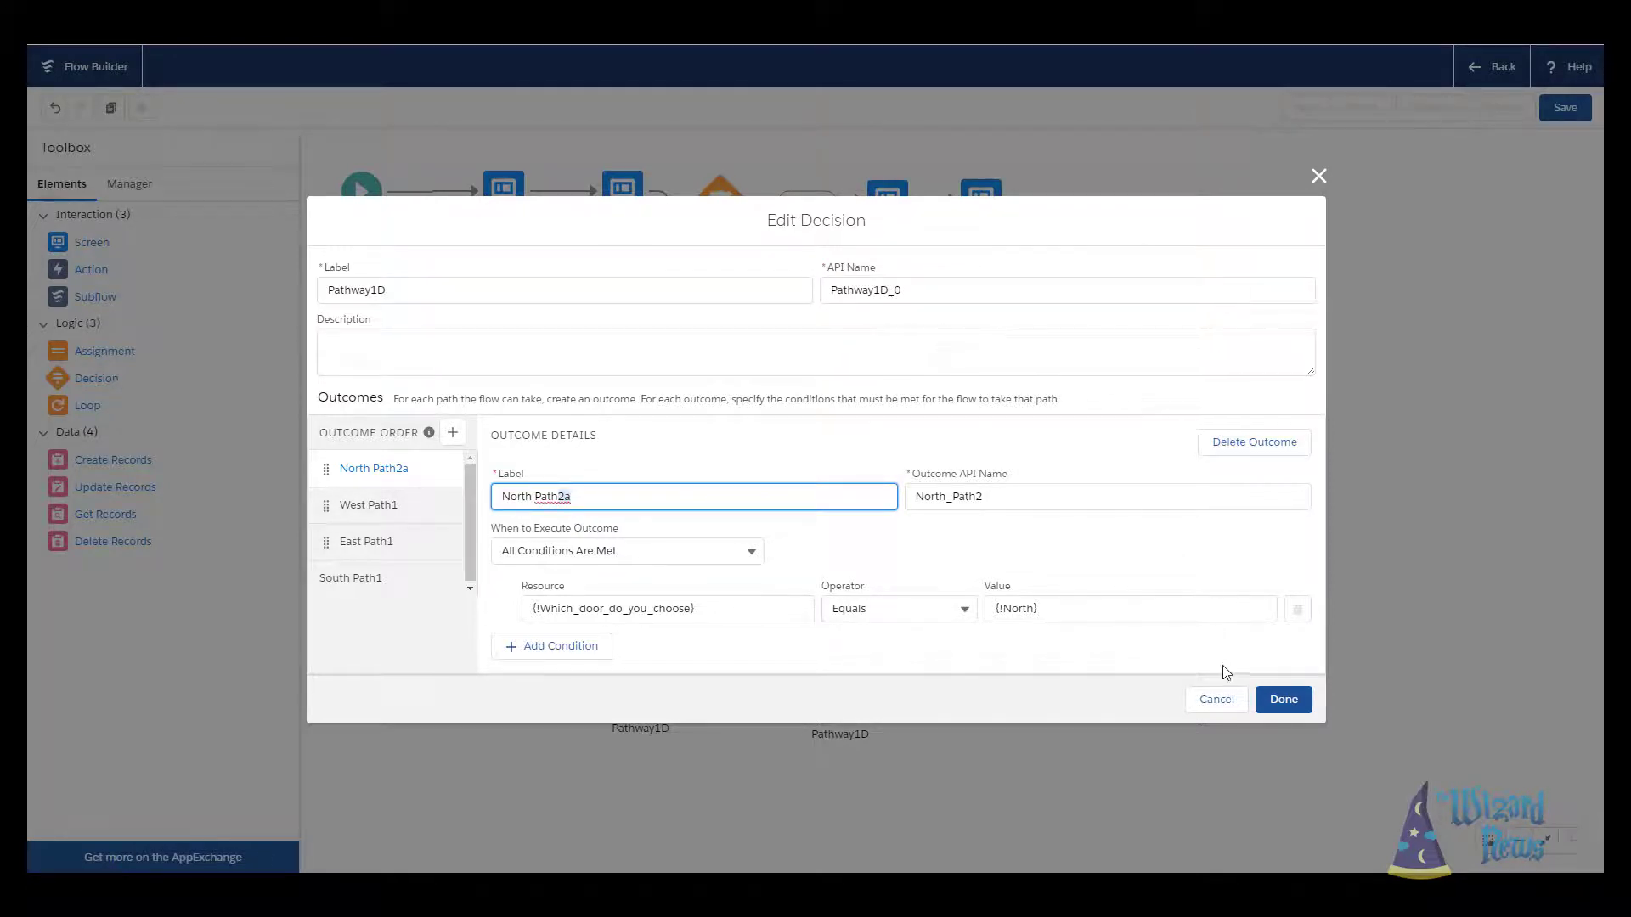
# - Delete the North and East outcomes, relabel the default outcome East Path2, and save the decision
pyautogui.click(1249, 443)
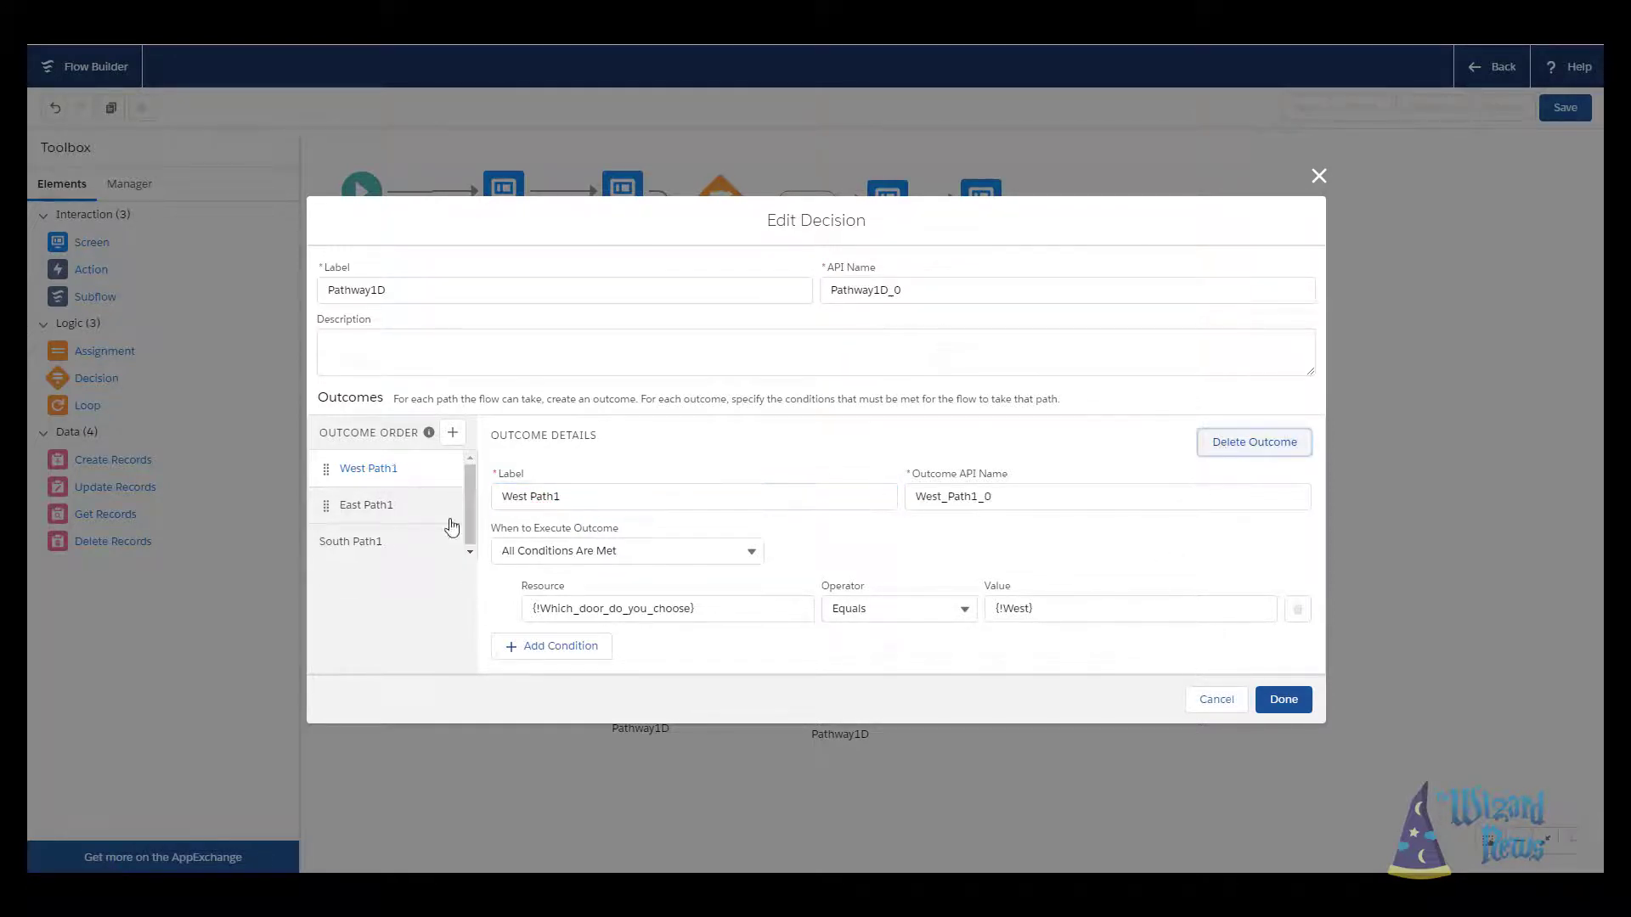
pyautogui.click(391, 541)
pyautogui.doubleClick(518, 458)
pyautogui.write('East')
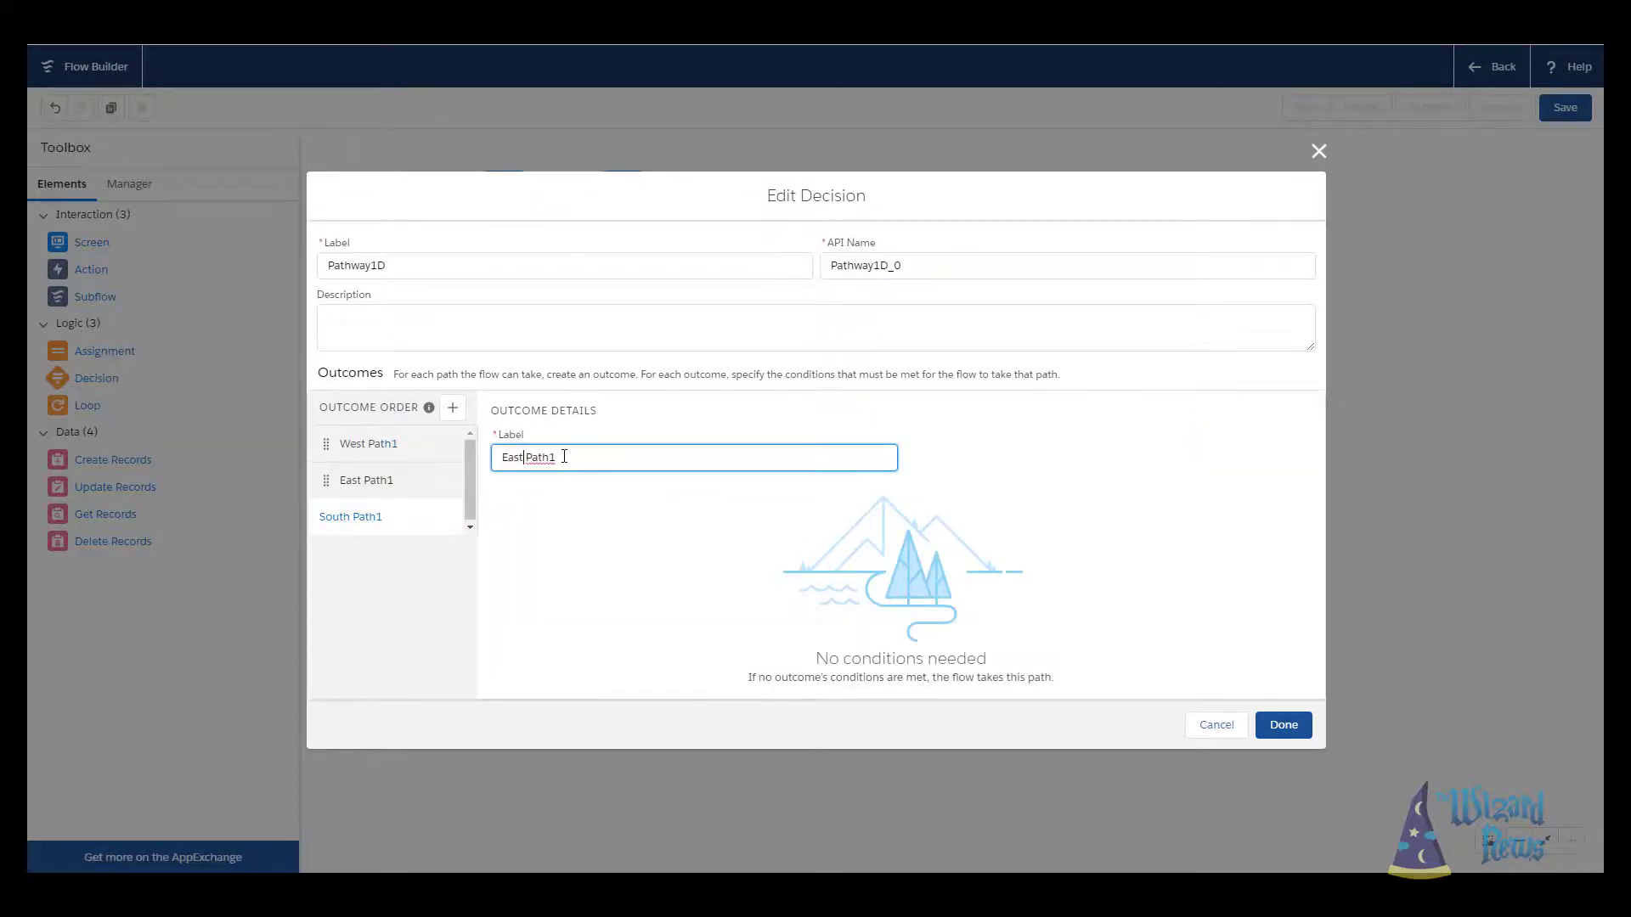
pyautogui.click(456, 483)
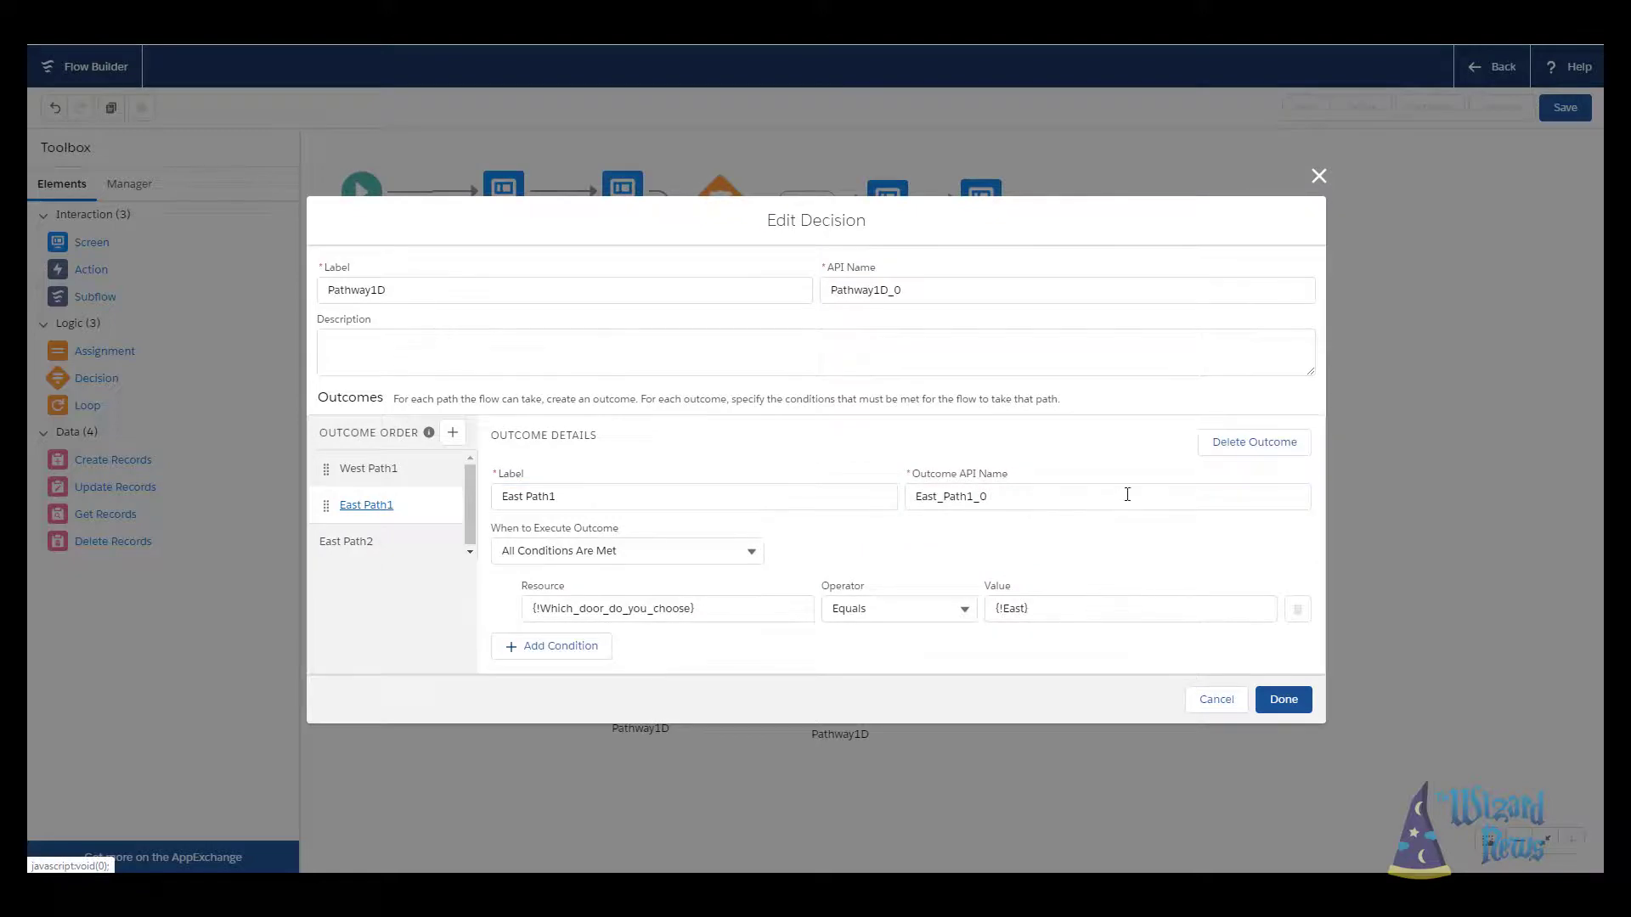
pyautogui.click(1228, 450)
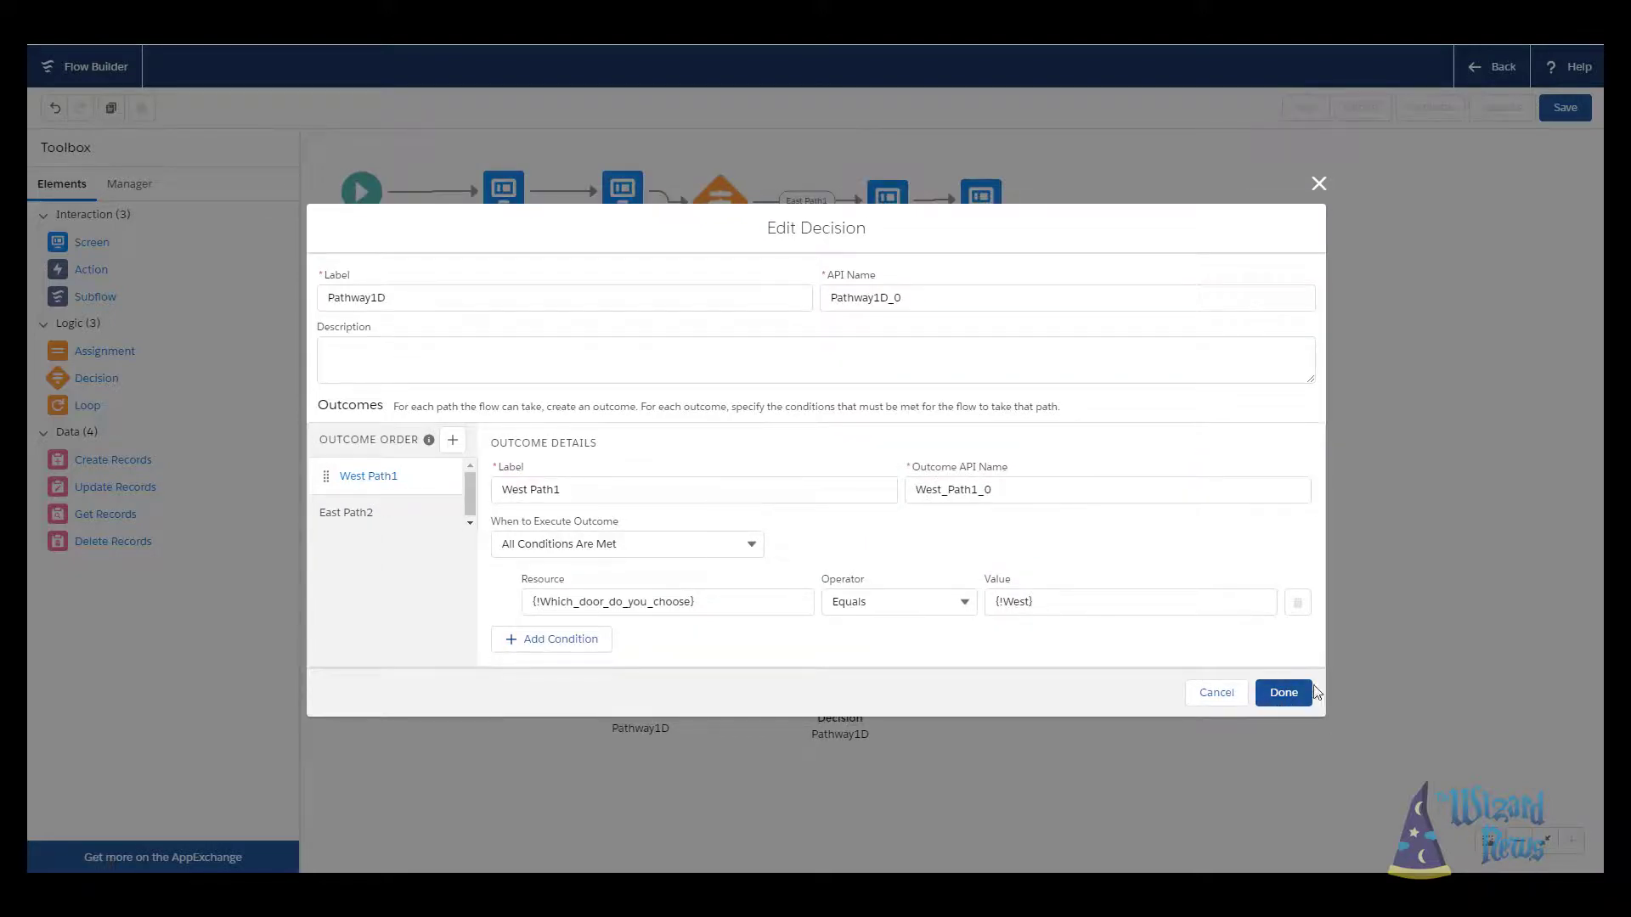
pyautogui.click(1283, 693)
# - Check the choices on Path2a, and delete the West and East outcomes from the decision below Path2b
pyautogui.doubleClick(637, 557)
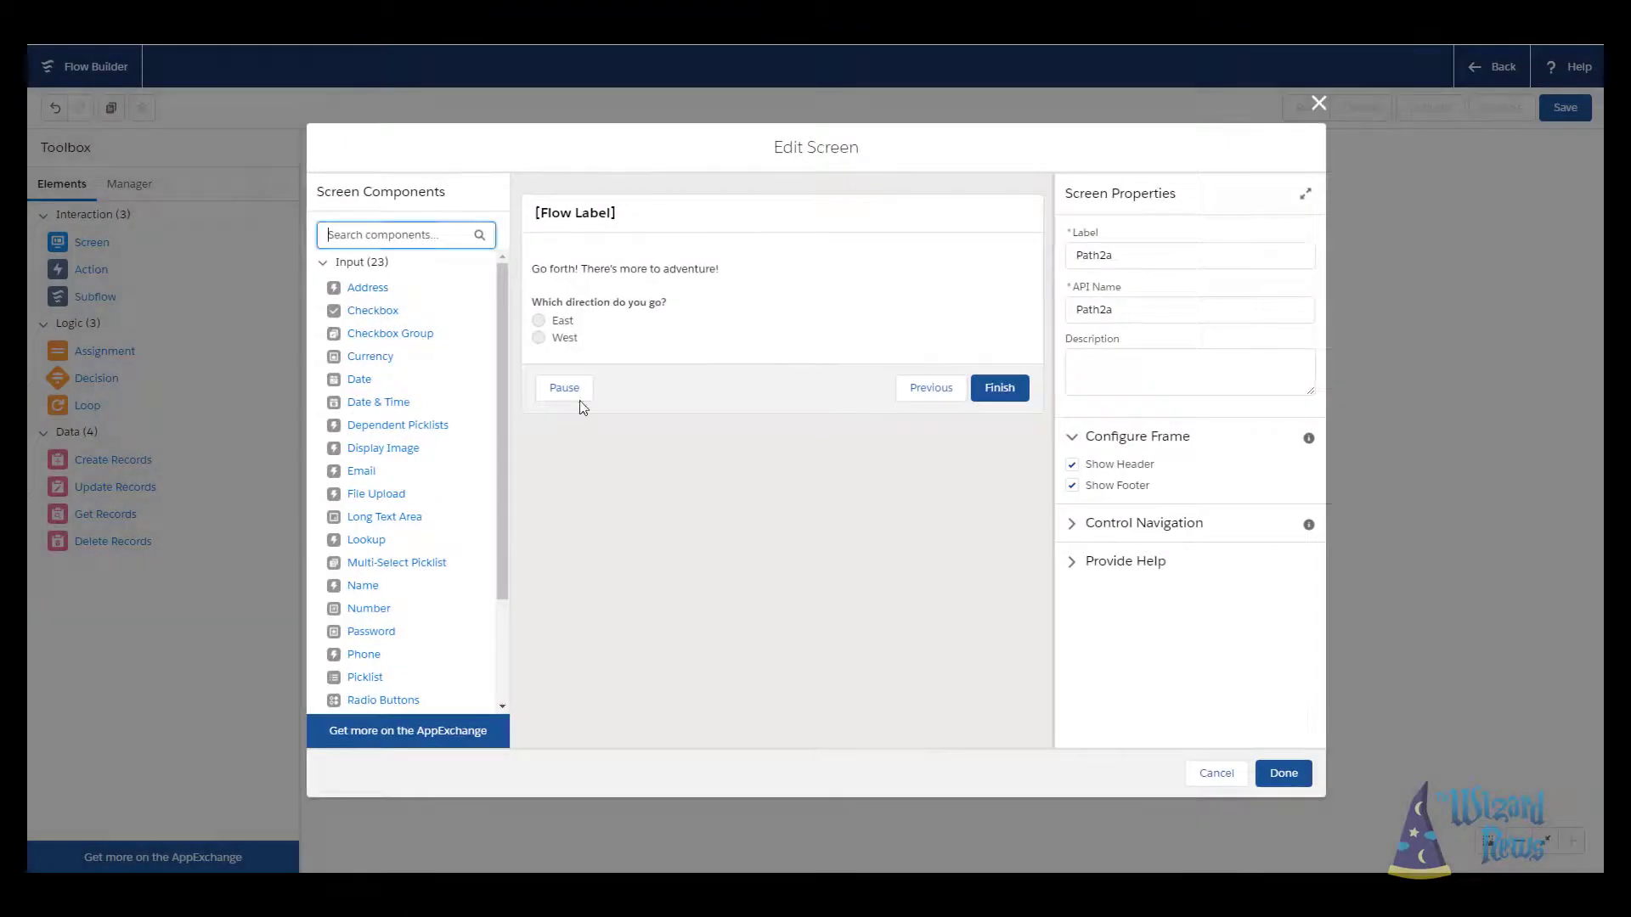
pyautogui.click(1319, 103)
pyautogui.doubleClick(855, 686)
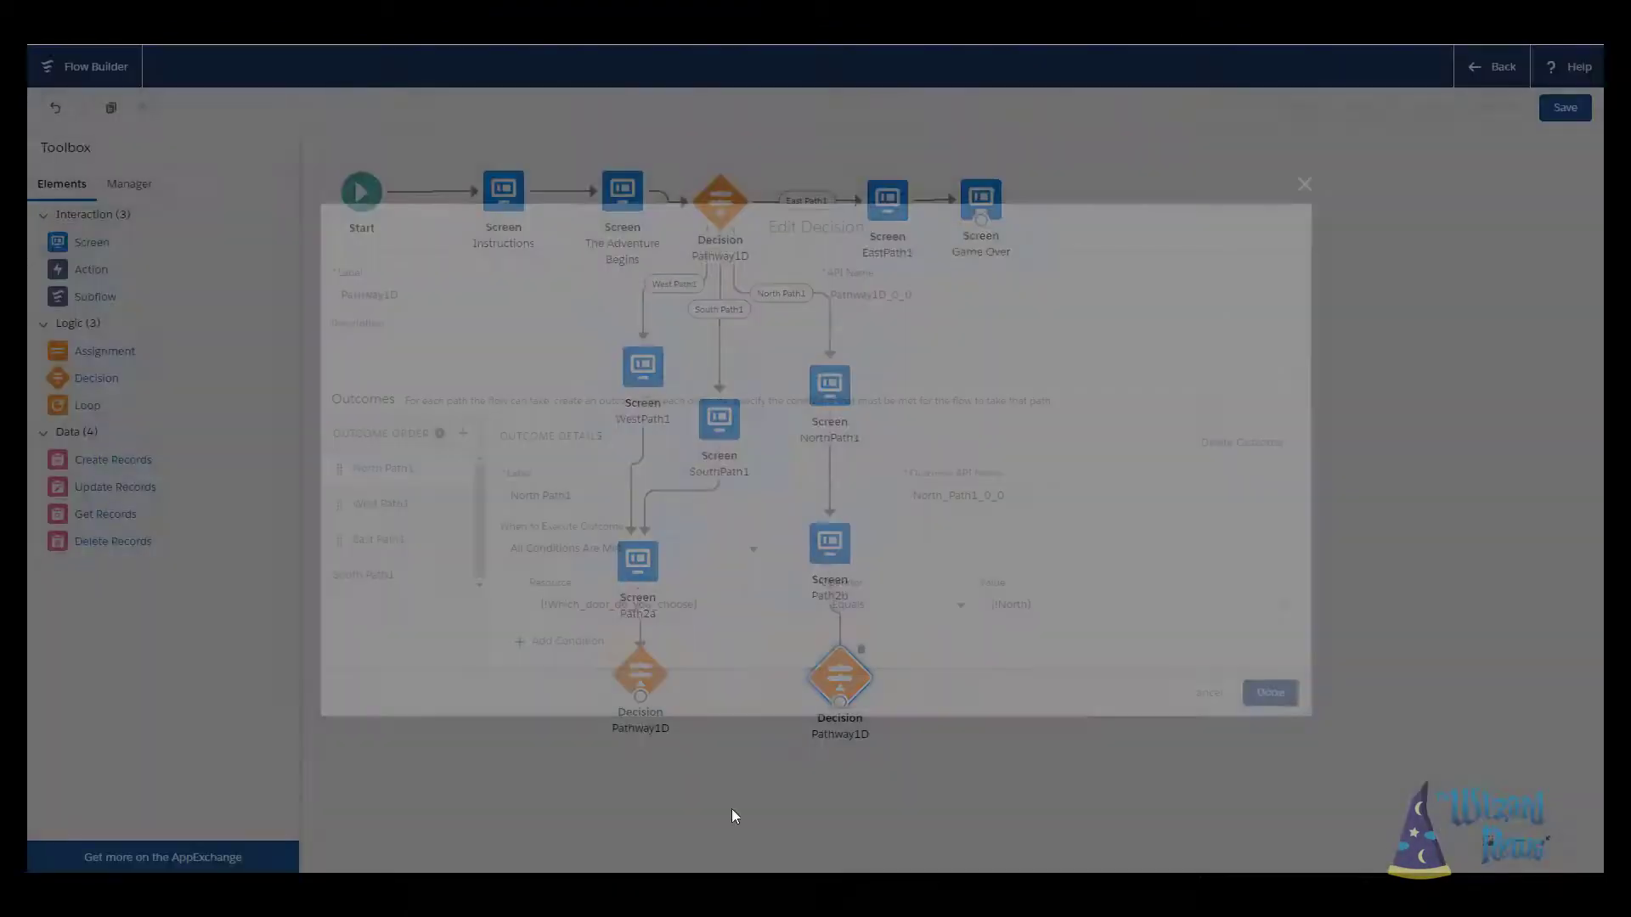
pyautogui.click(391, 503)
pyautogui.click(1282, 443)
pyautogui.click(448, 508)
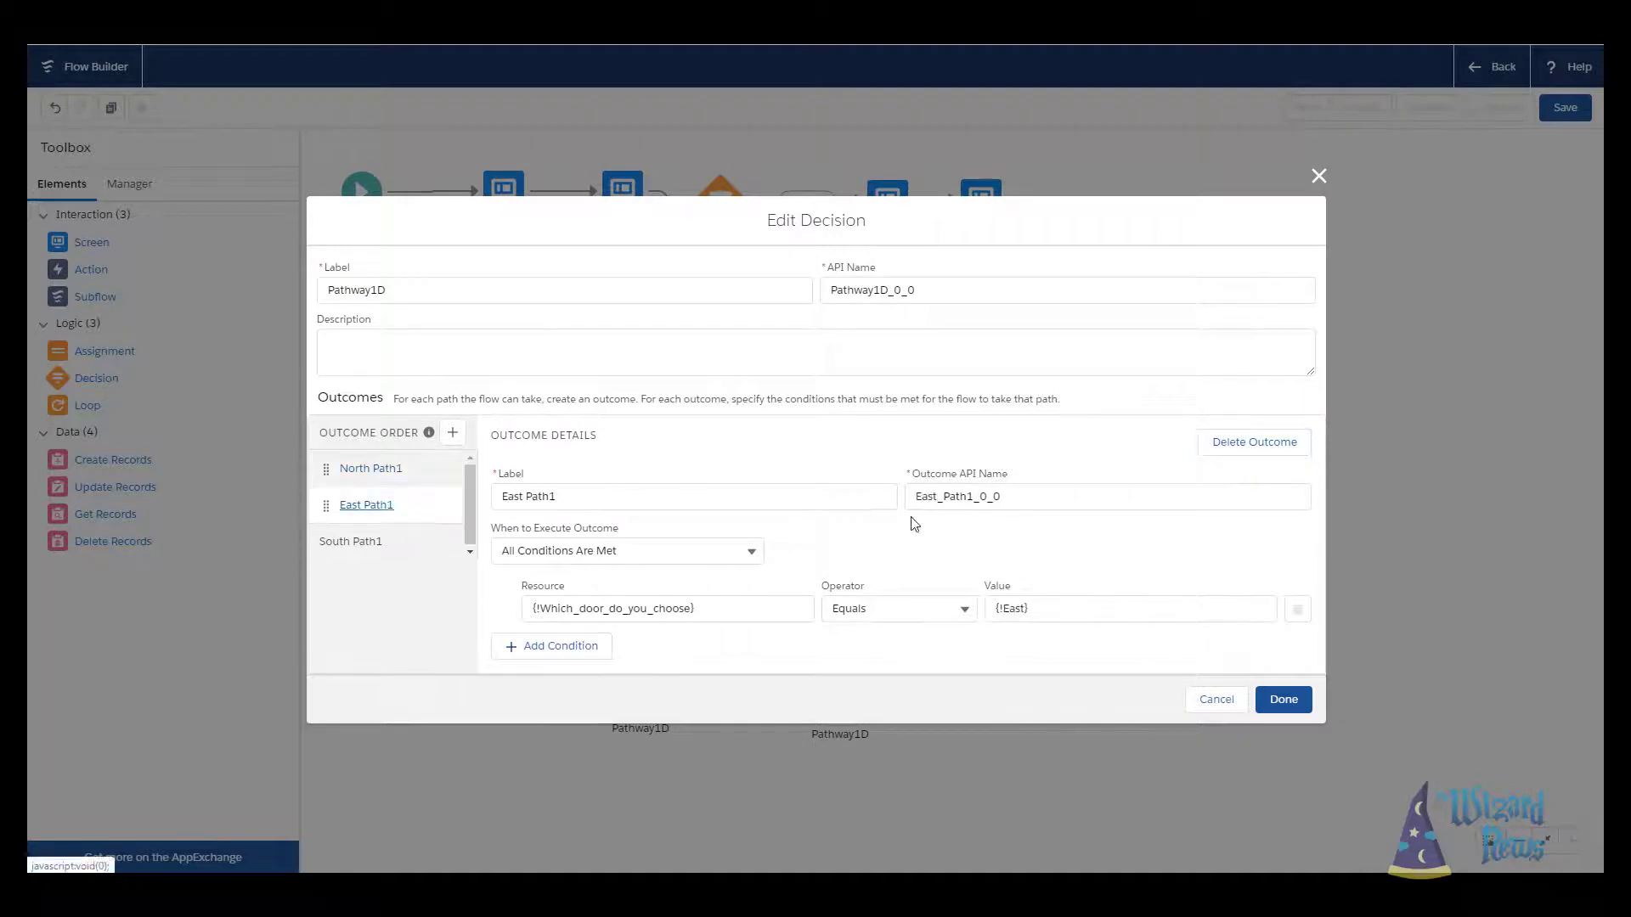
pyautogui.click(1206, 450)
# - Change the label of this decision's default outcome to South Path2b
pyautogui.click(365, 513)
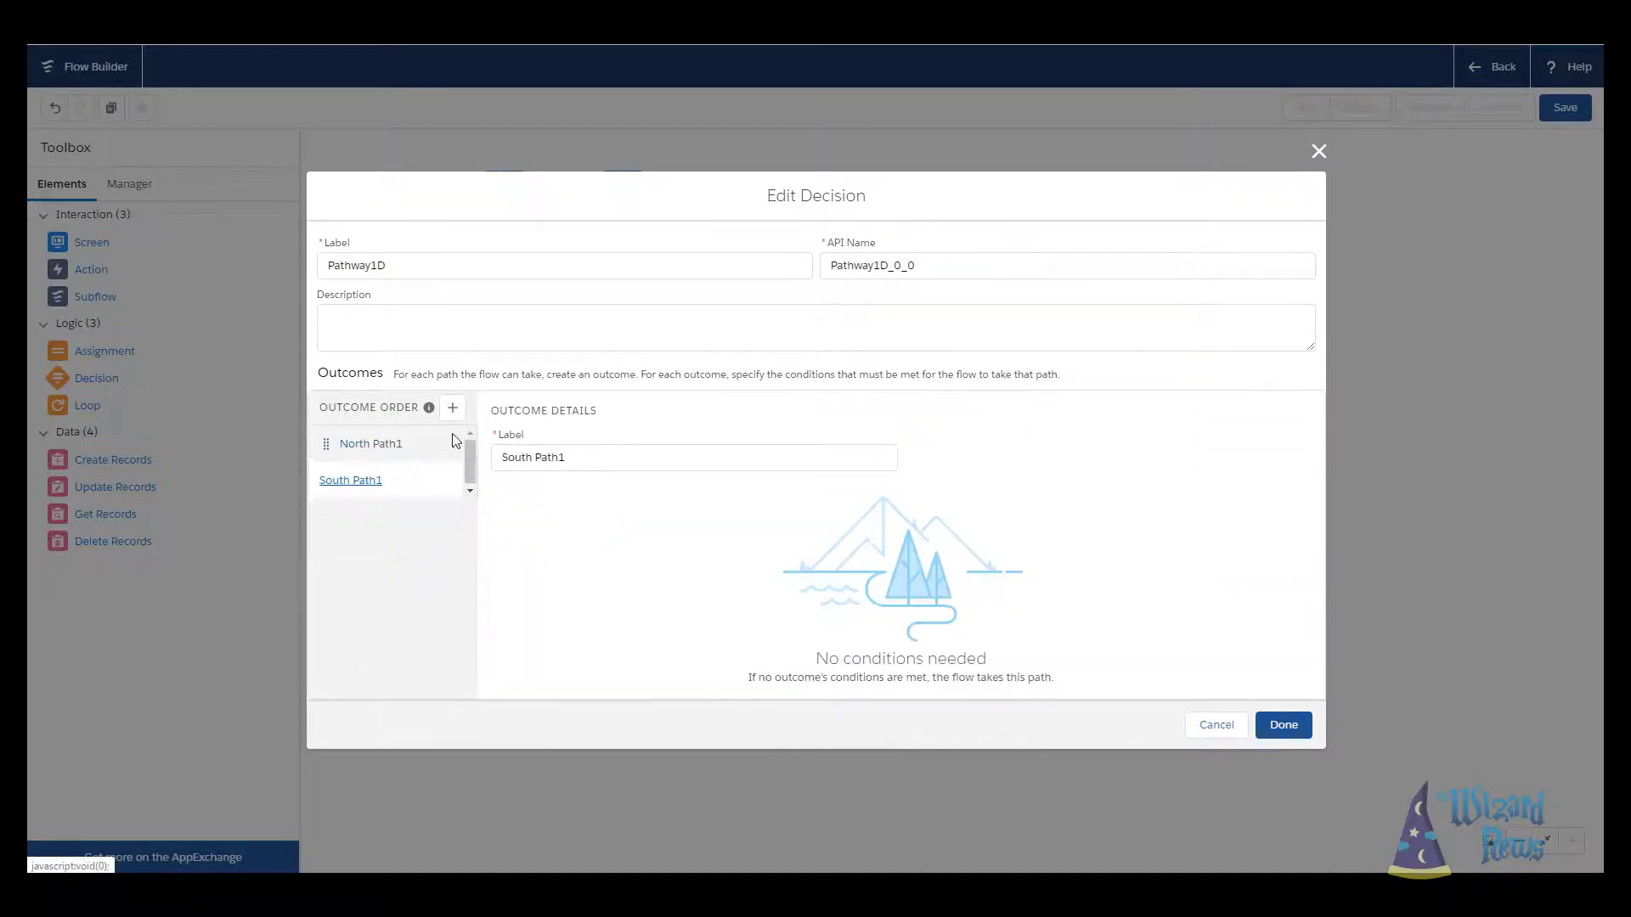
pyautogui.click(560, 456)
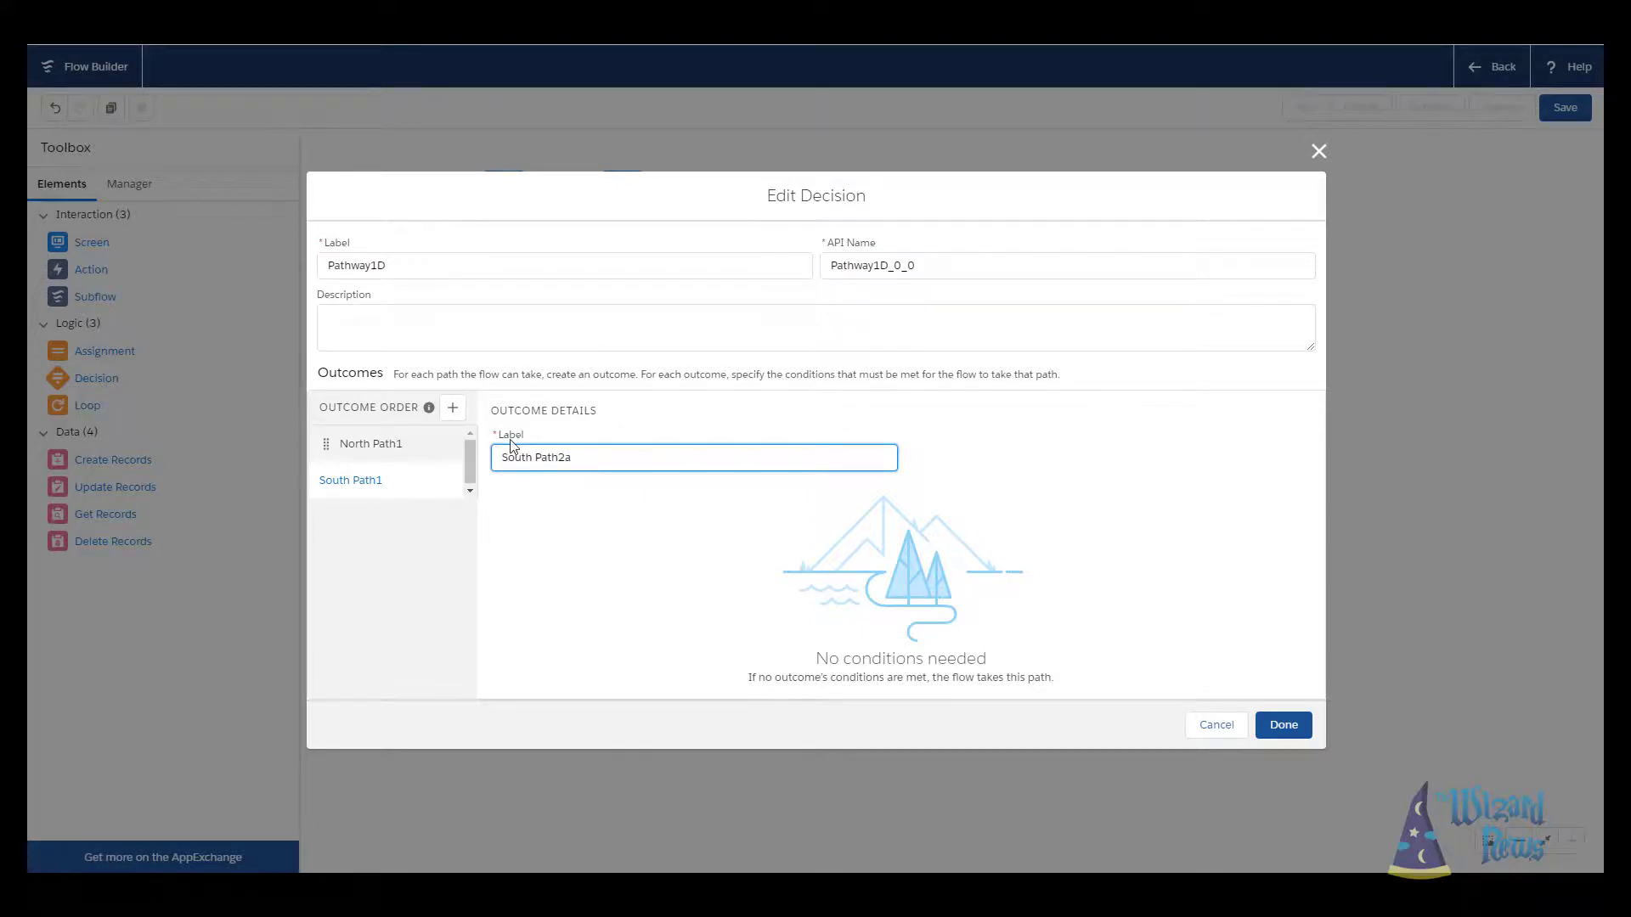
pyautogui.write('b')
# - Change the North outcome's label to North Path2b and its API name to North_Path2b
pyautogui.click(442, 447)
pyautogui.click(561, 489)
pyautogui.press('BackSpace')
pyautogui.write('2b')
pyautogui.click(986, 491)
pyautogui.press('BackSpace')
pyautogui.press('BackSpace')
pyautogui.press('BackSpace')
pyautogui.press('BackSpace')
pyautogui.press('BackSpace')
pyautogui.write('2b')
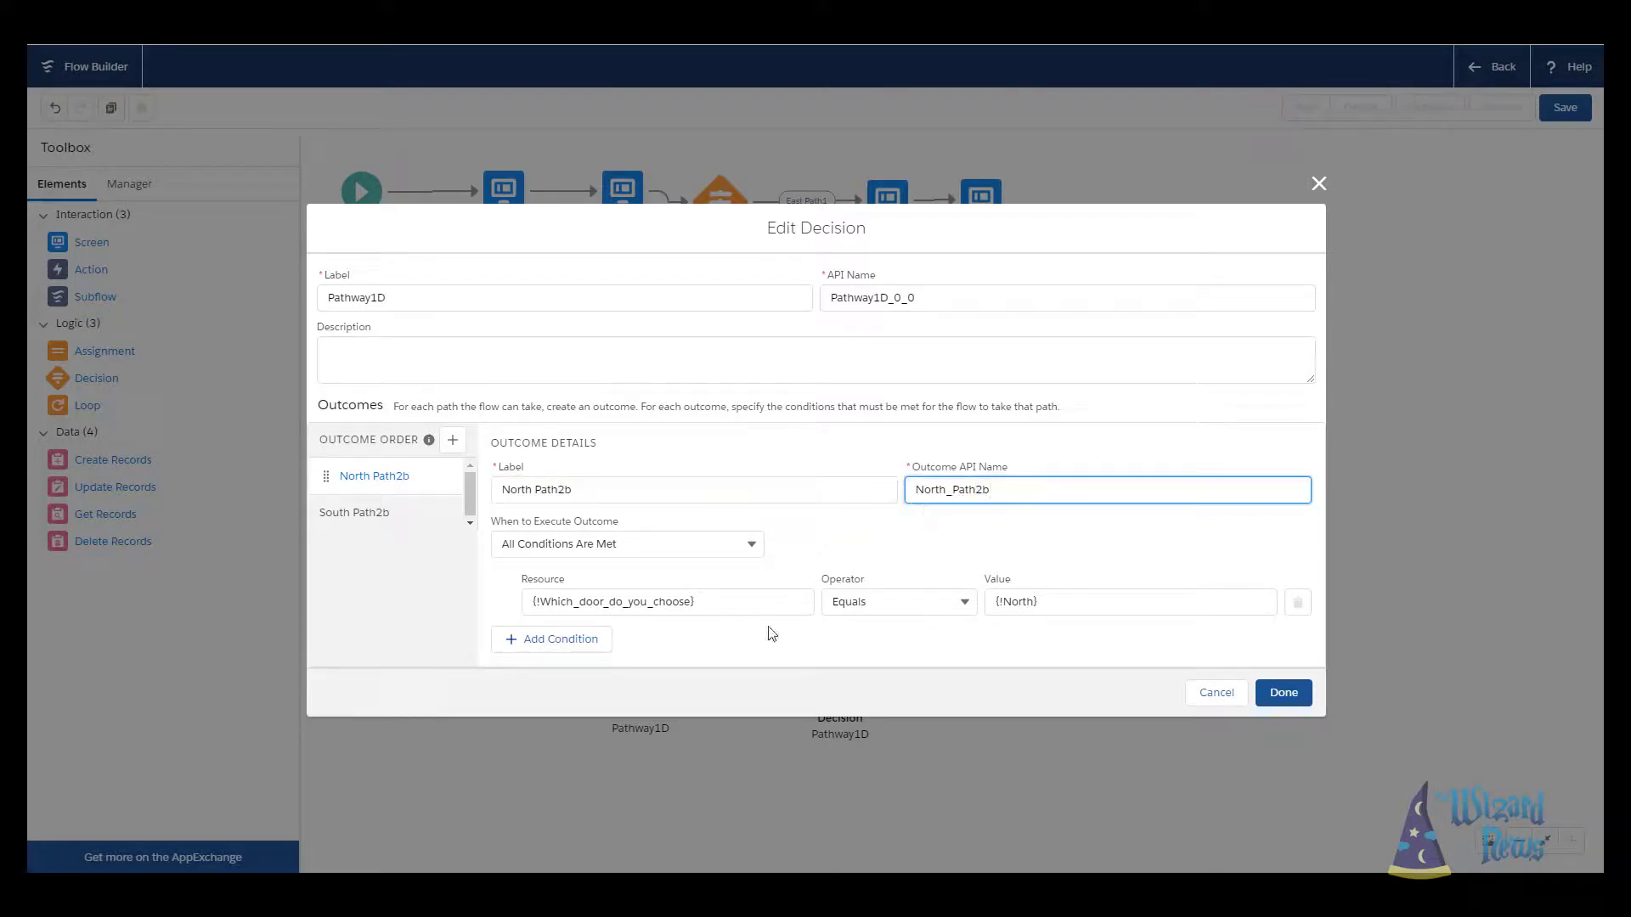
# - Set the North Path2b condition's resource to Which_direction_do_you_go_Path2B_0 and save the decision
pyautogui.click(744, 605)
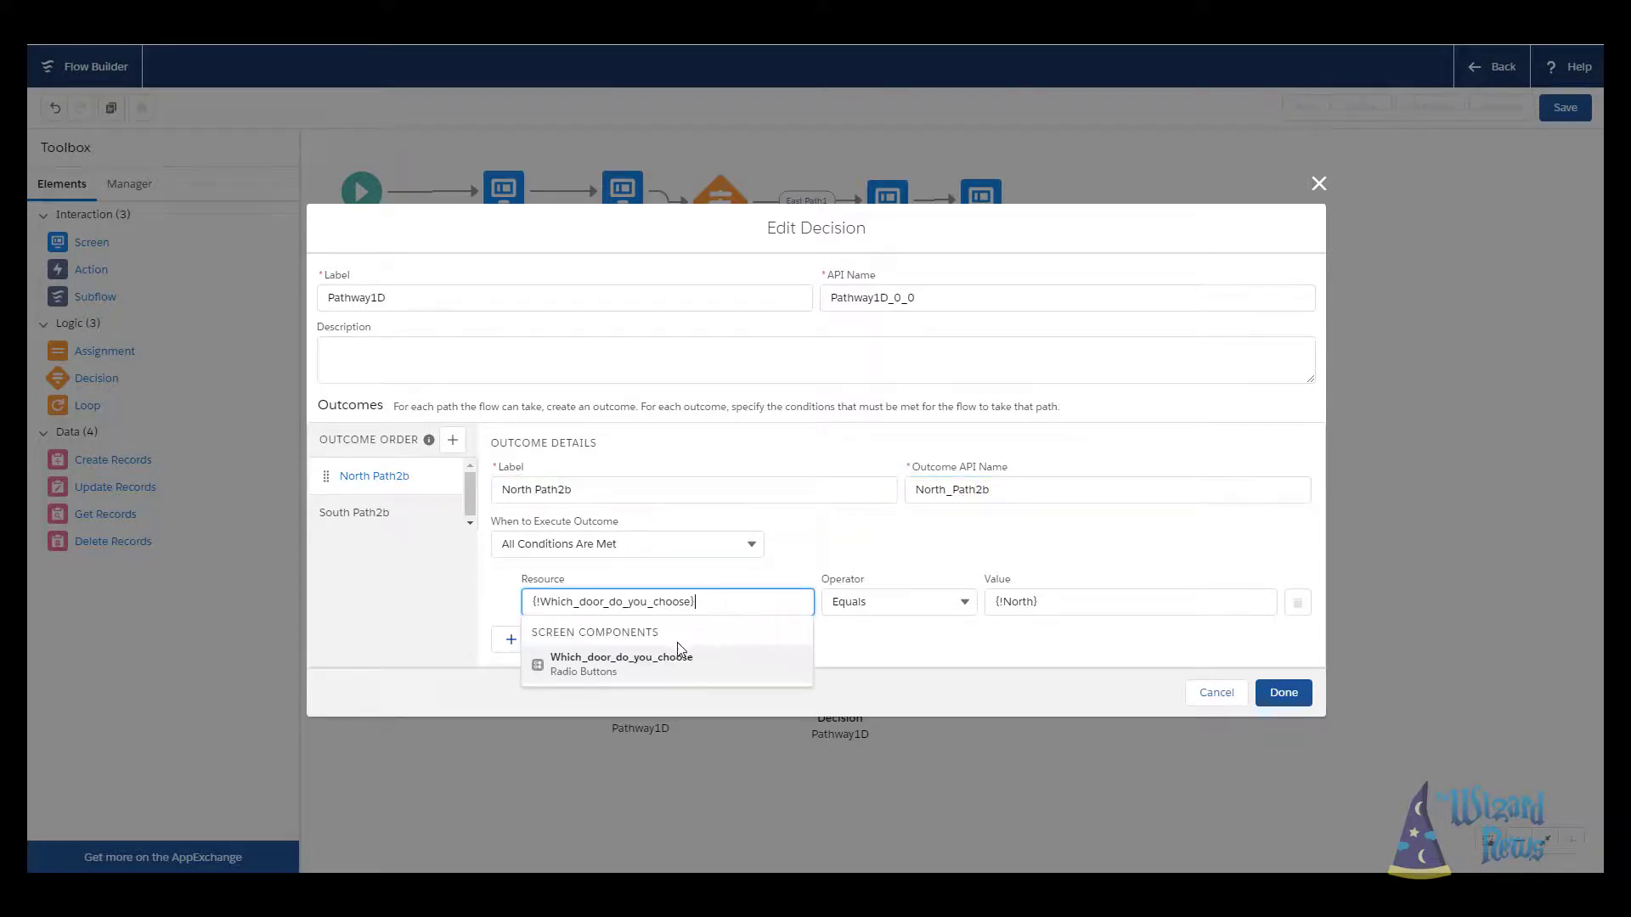
pyautogui.moveTo(695, 601); pyautogui.dragTo(409, 595)
pyautogui.press('BackSpace')
pyautogui.scroll(-5, 705, 662)
pyautogui.scroll(-3, 721, 753)
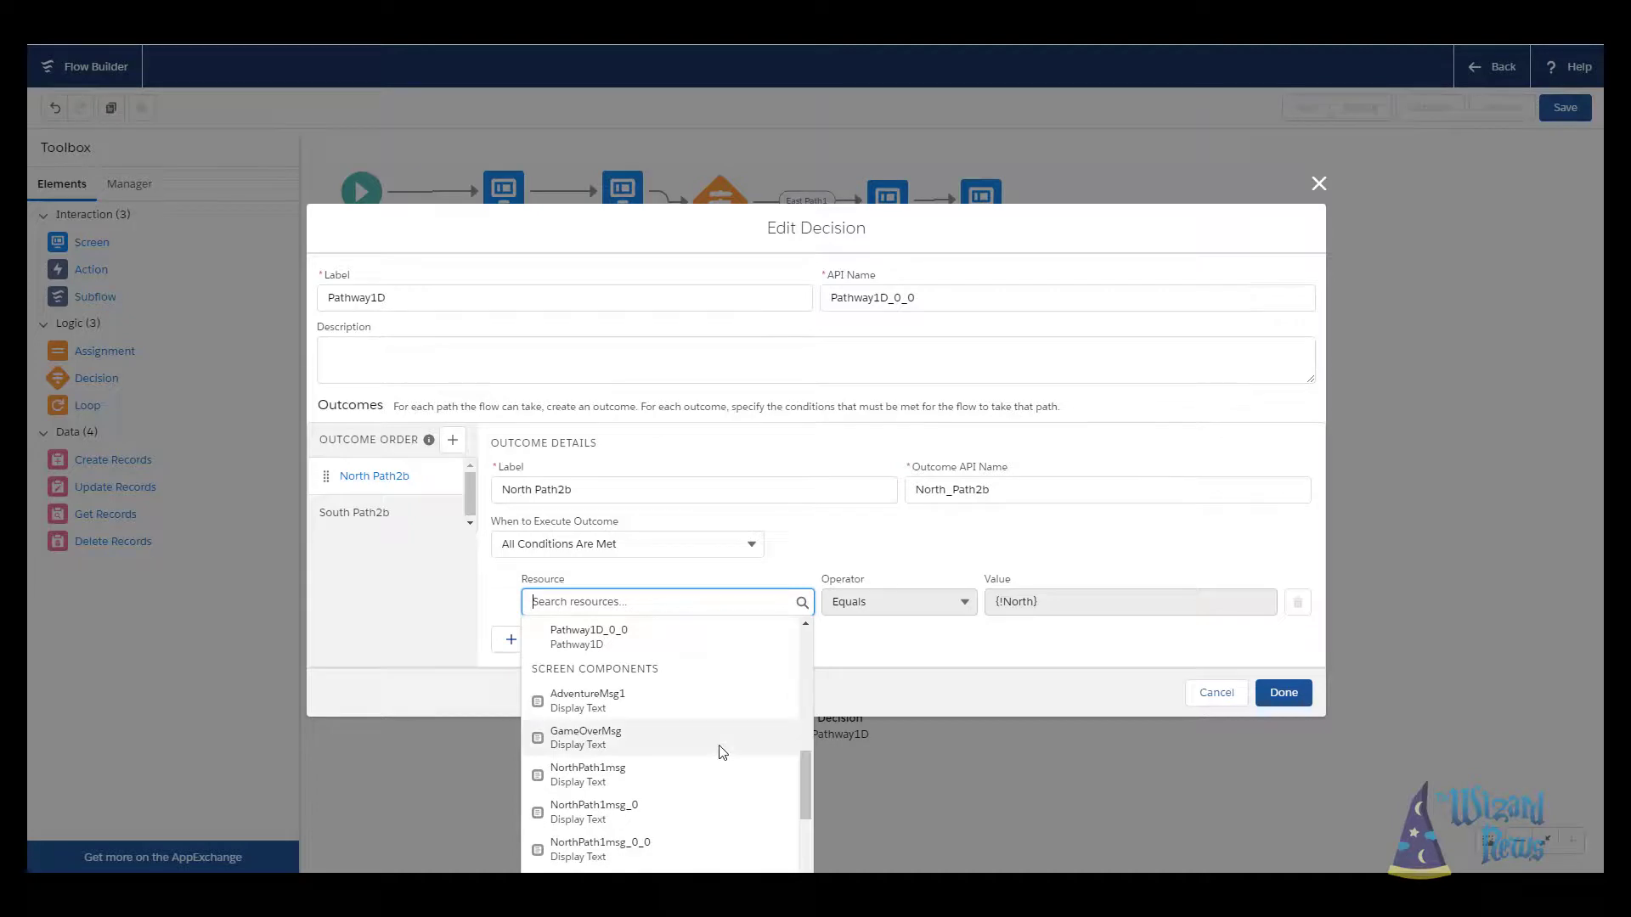
pyautogui.scroll(-5, 719, 753)
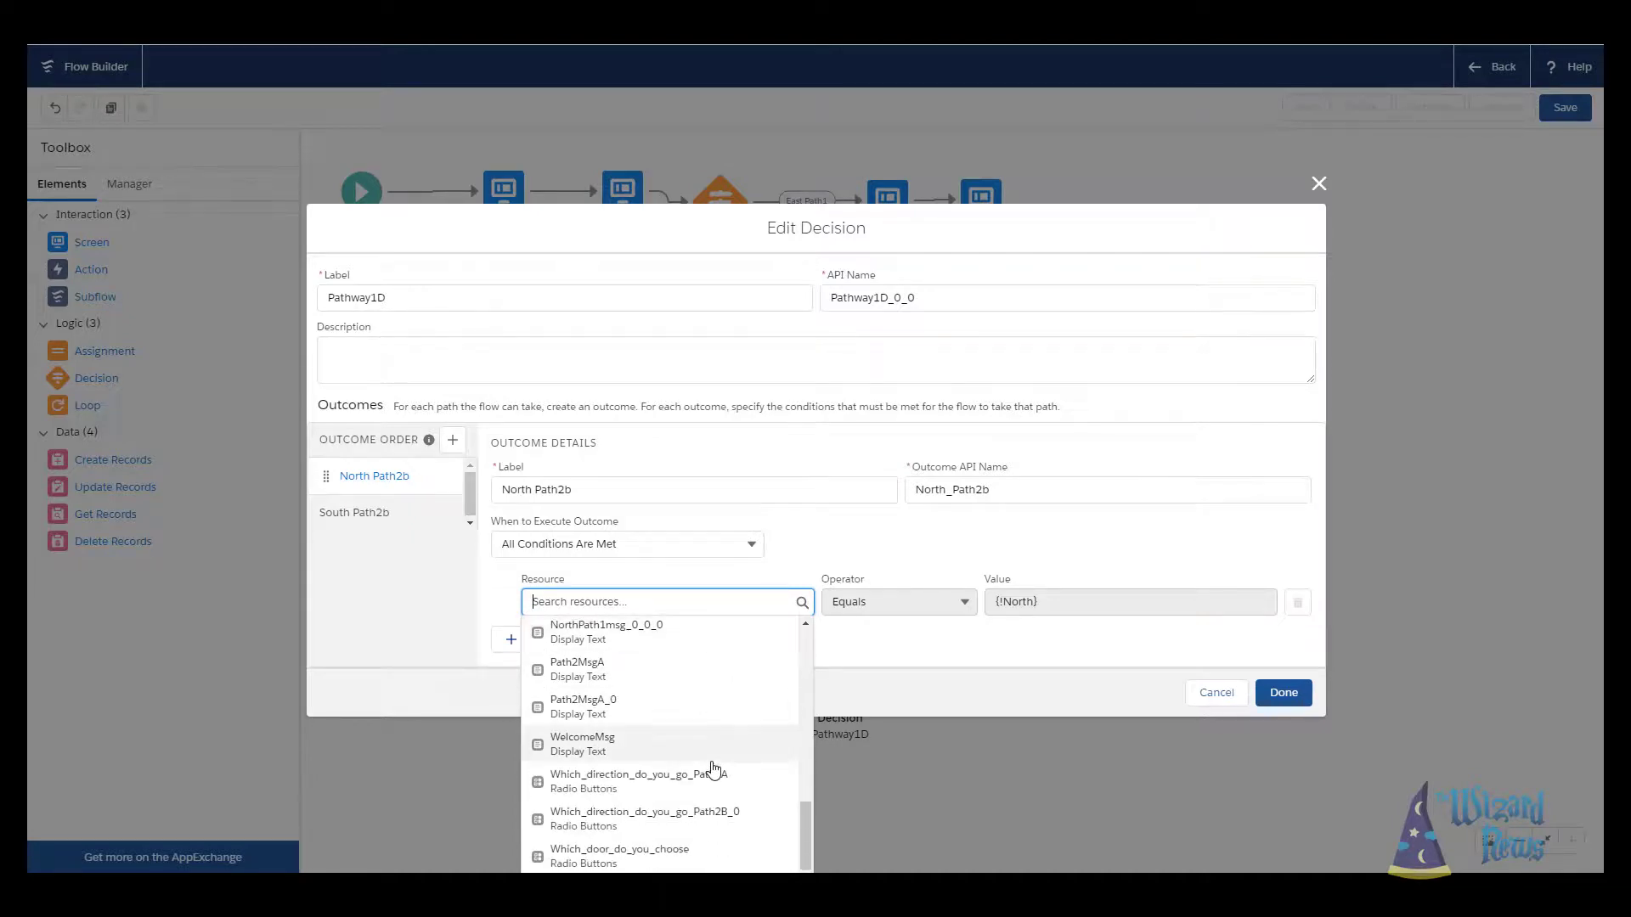
pyautogui.click(703, 818)
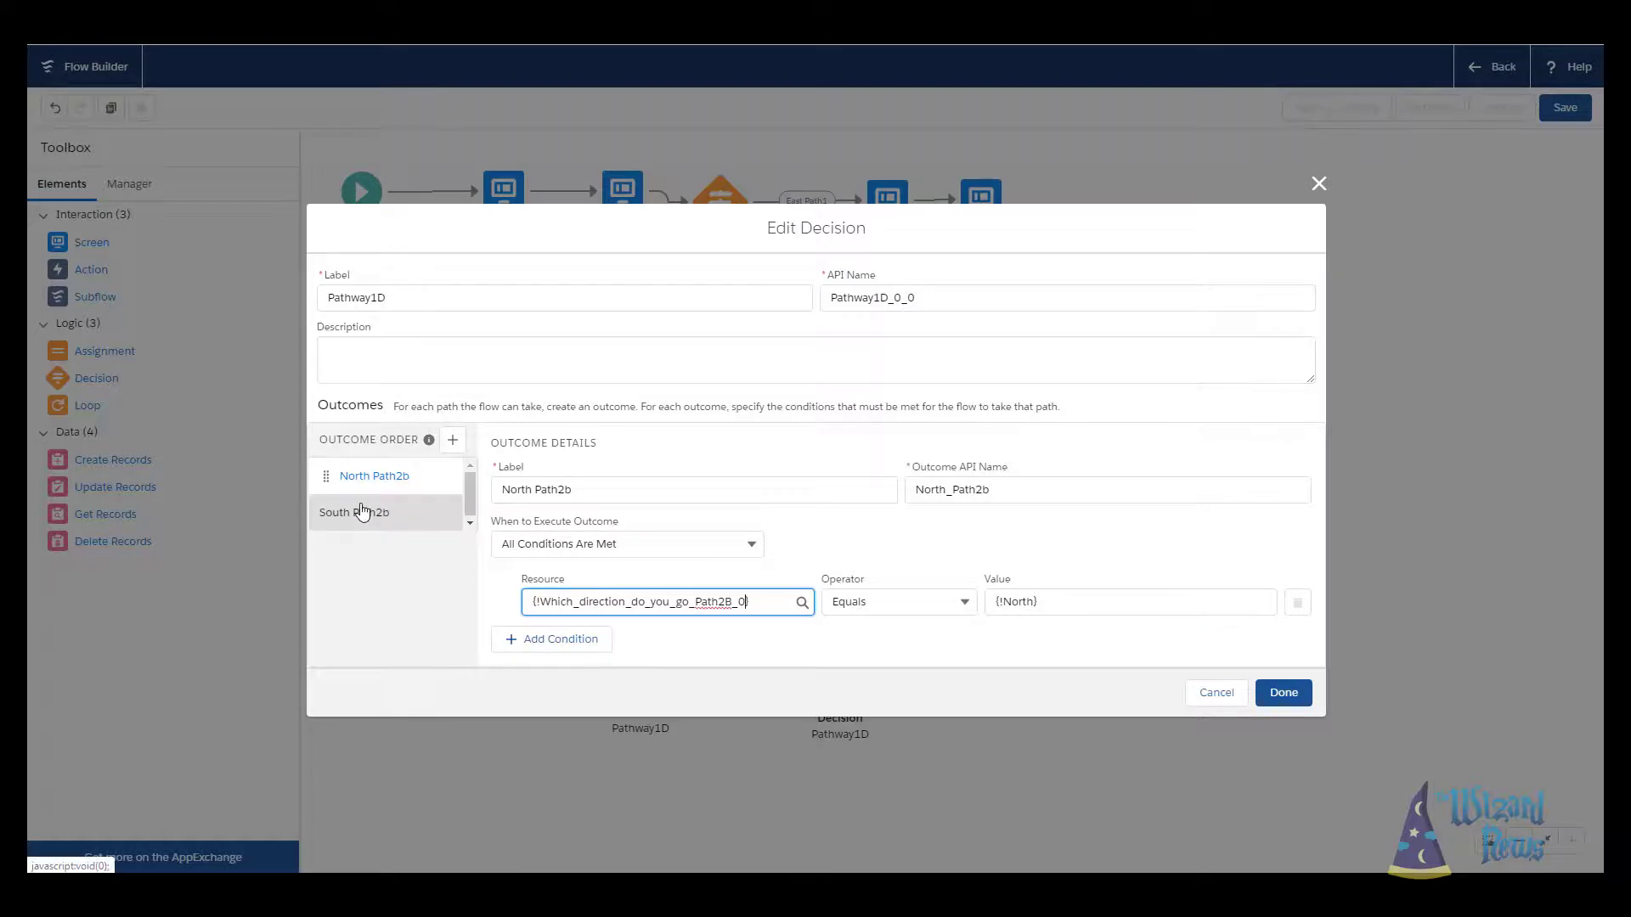
pyautogui.click(1264, 685)
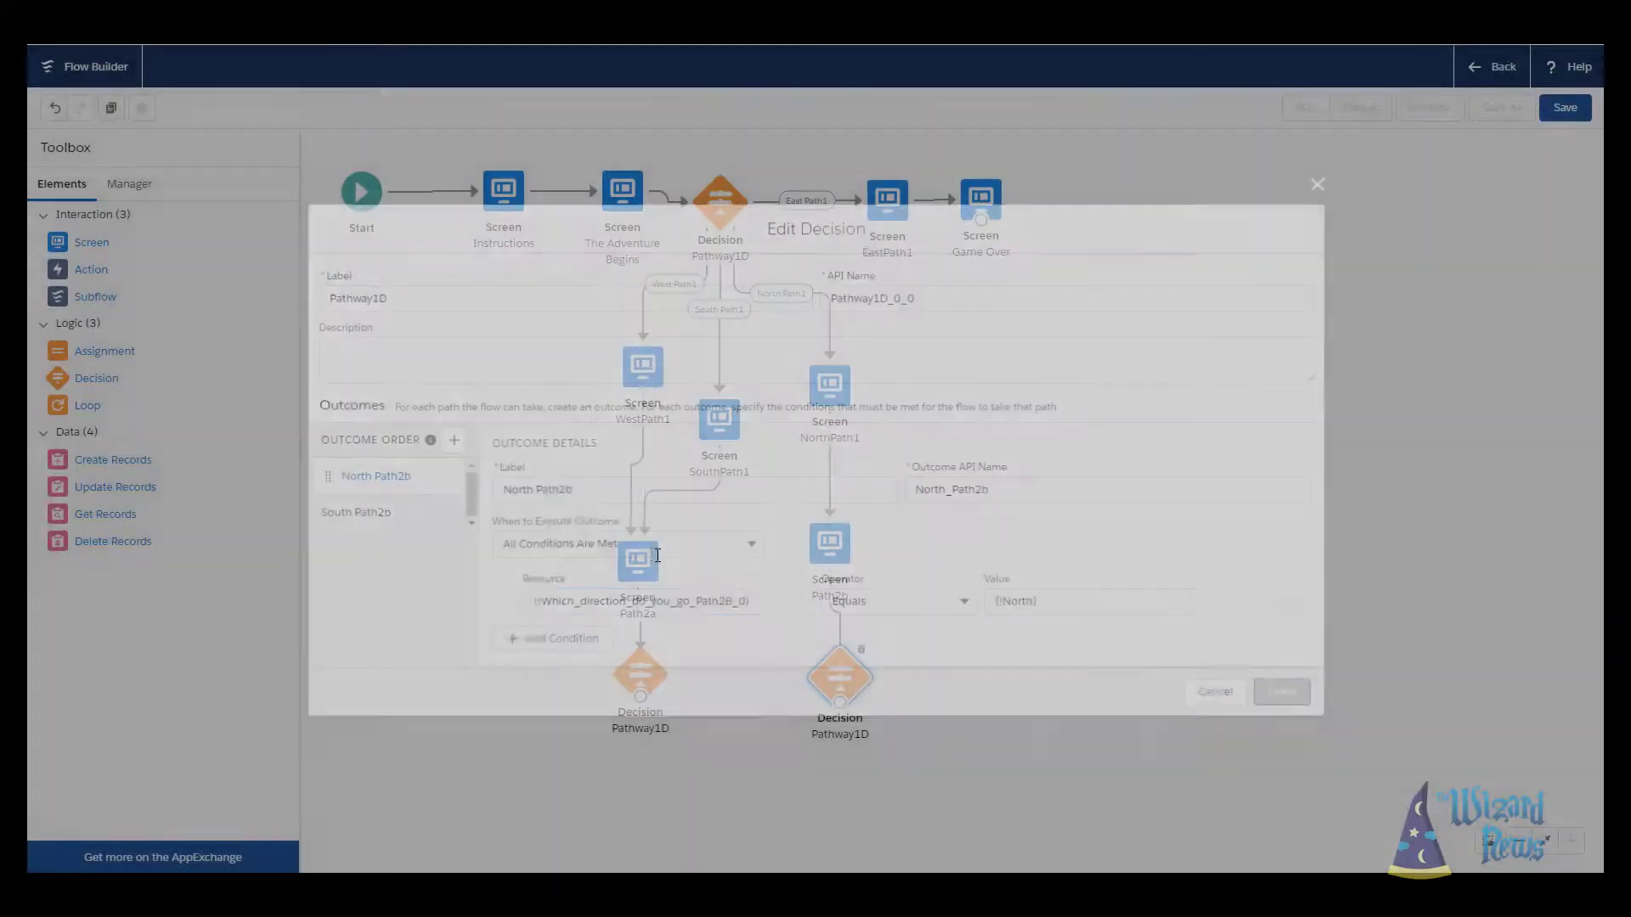
# - In the decision below Path2a, set the West Path1 condition's resource to Which_direction_do_you_go_Path2A and save the decision
pyautogui.doubleClick(643, 665)
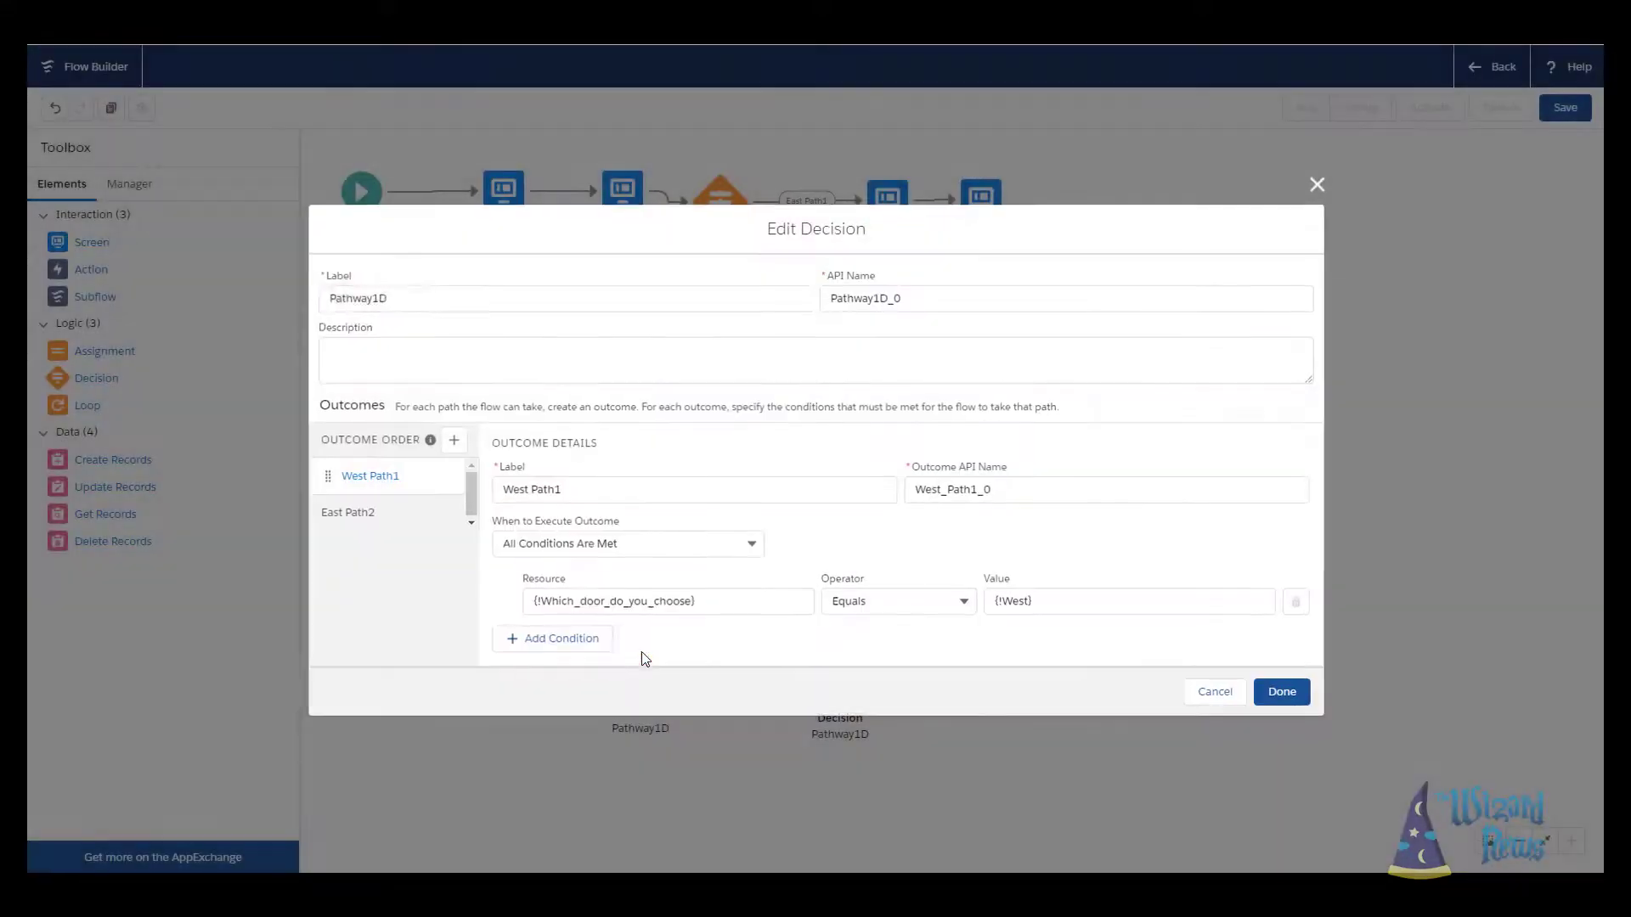
pyautogui.click(728, 611)
pyautogui.hotkey('ctrl', 'a')
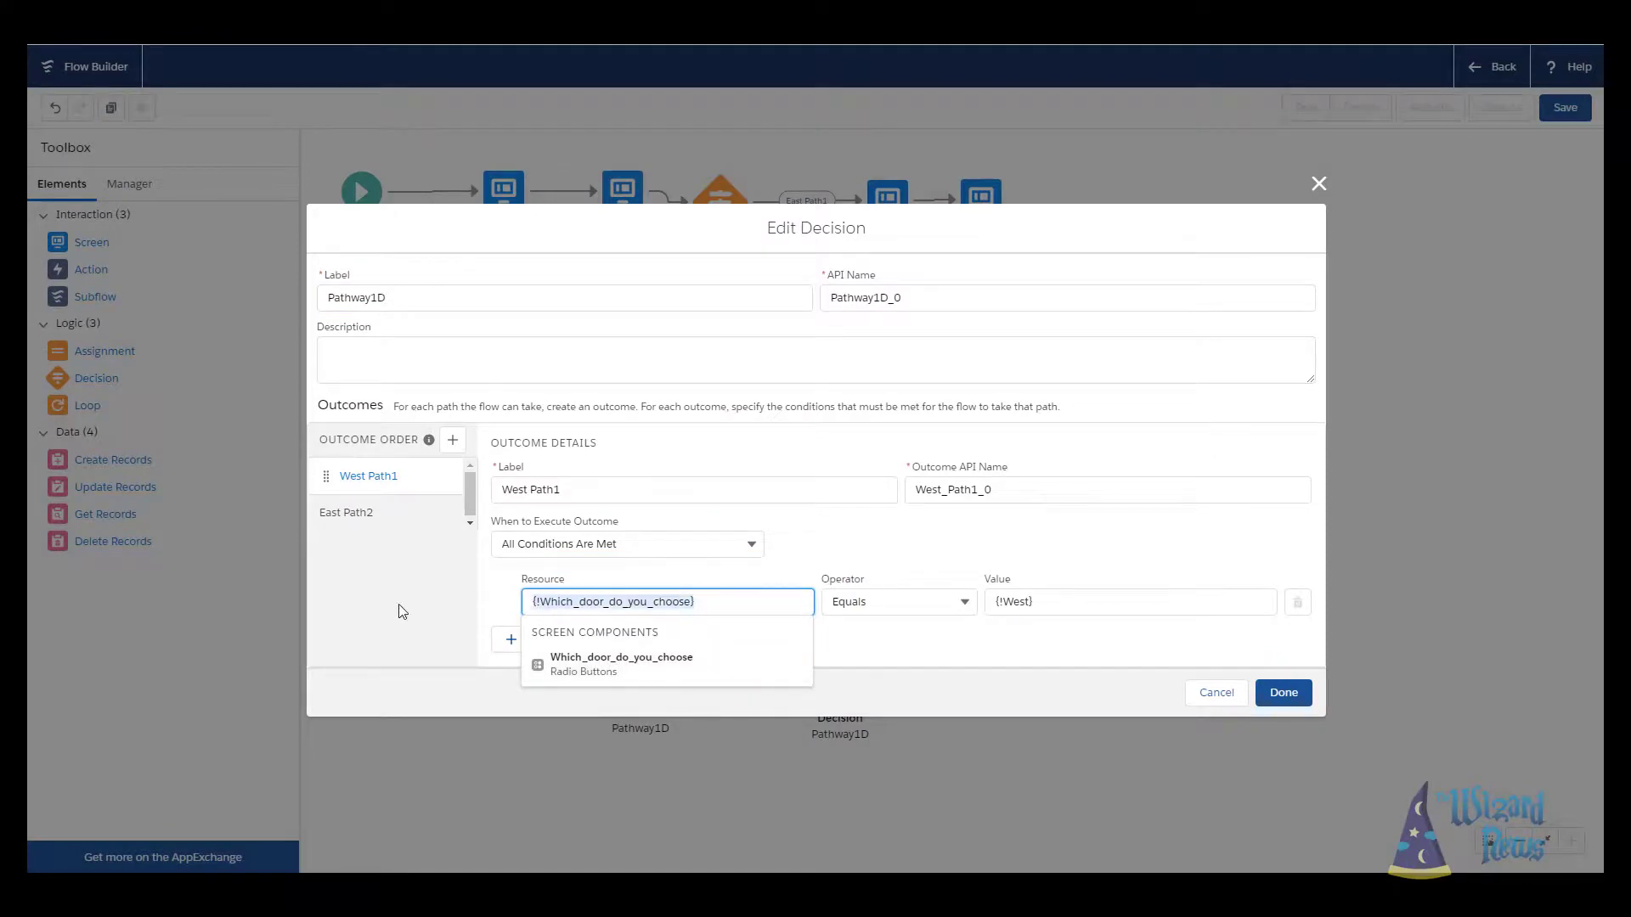
pyautogui.press('BackSpace')
pyautogui.scroll(-6, 708, 732)
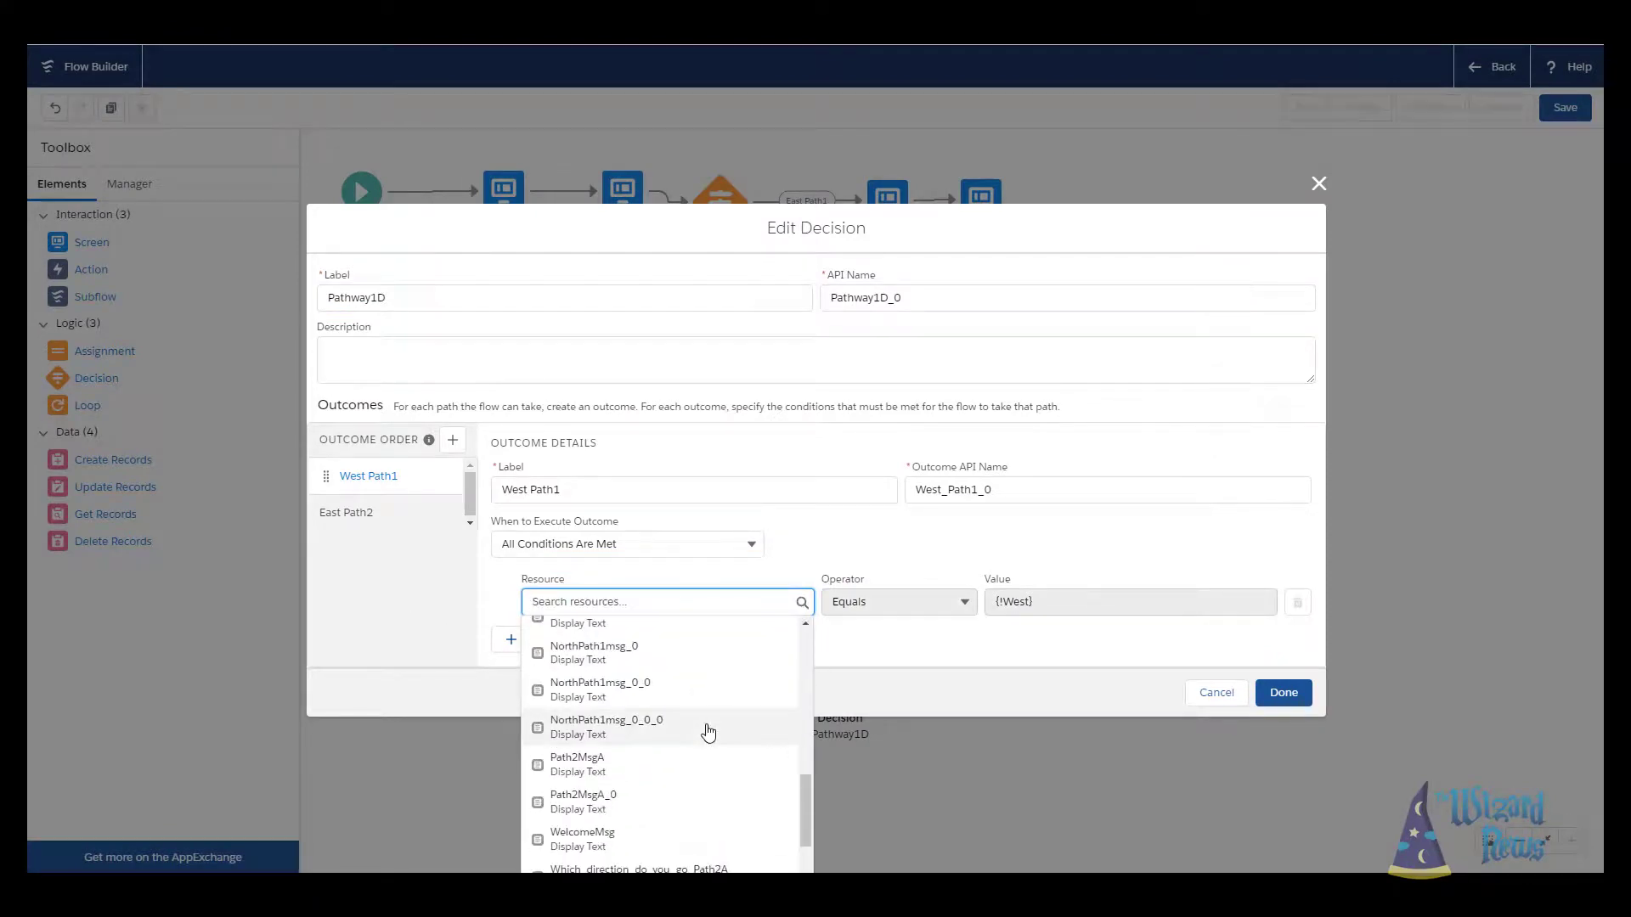
pyautogui.scroll(-3, 707, 732)
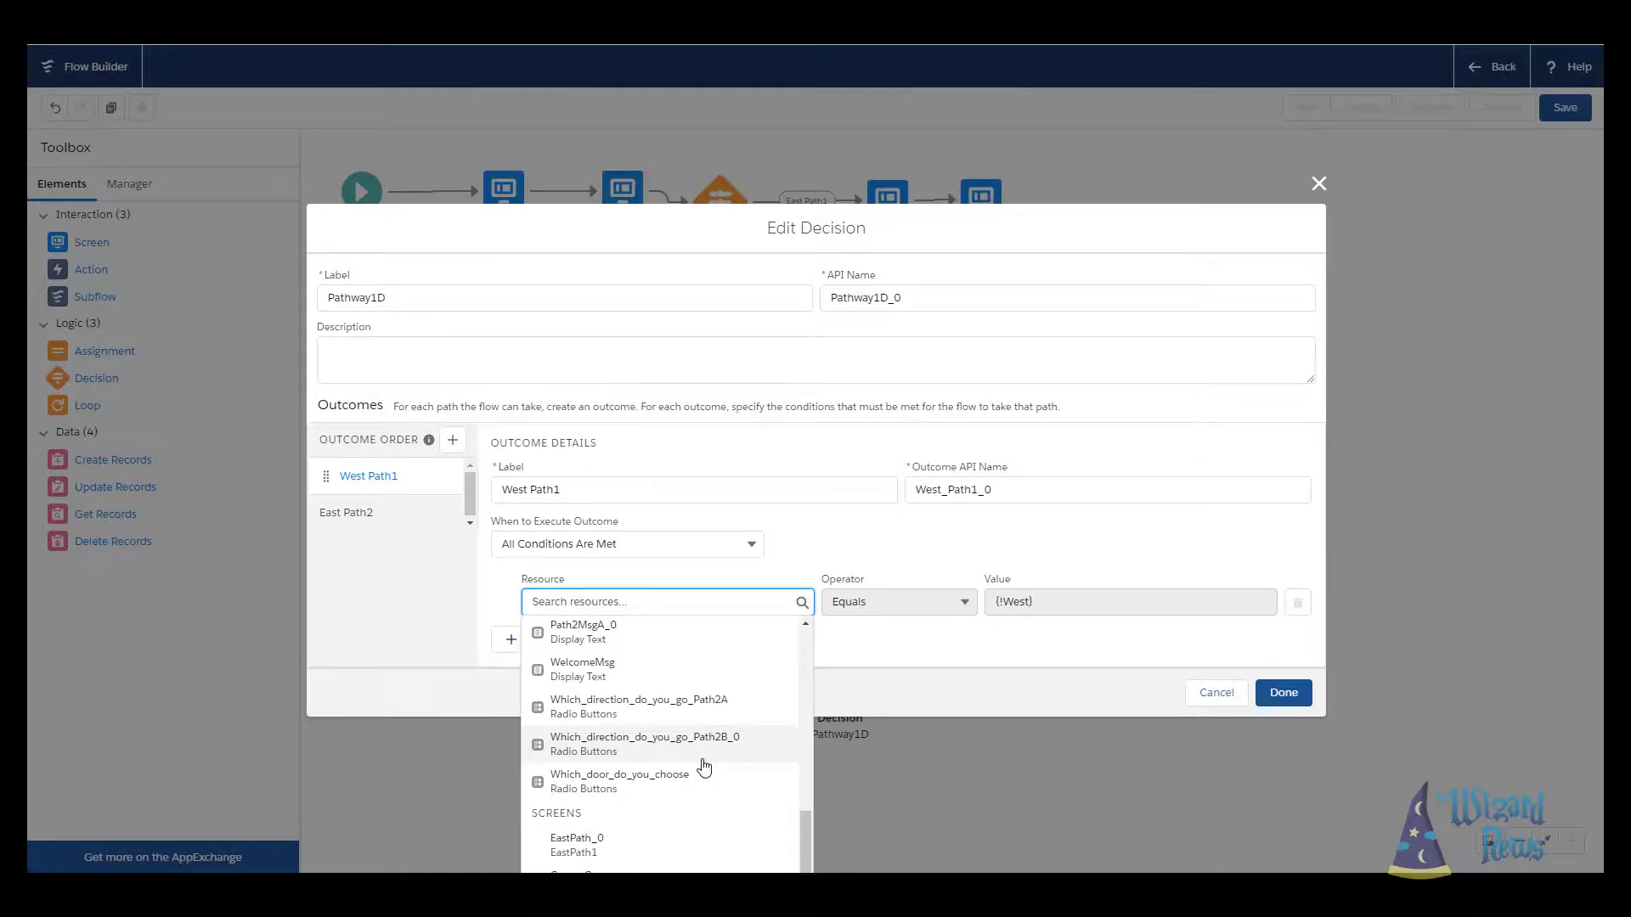
pyautogui.click(717, 710)
pyautogui.click(1283, 692)
# - Align the two lower decisions directly beneath the Path2a and Path2b screens
pyautogui.moveTo(651, 688); pyautogui.dragTo(647, 689)
pyautogui.moveTo(839, 699); pyautogui.dragTo(830, 692)
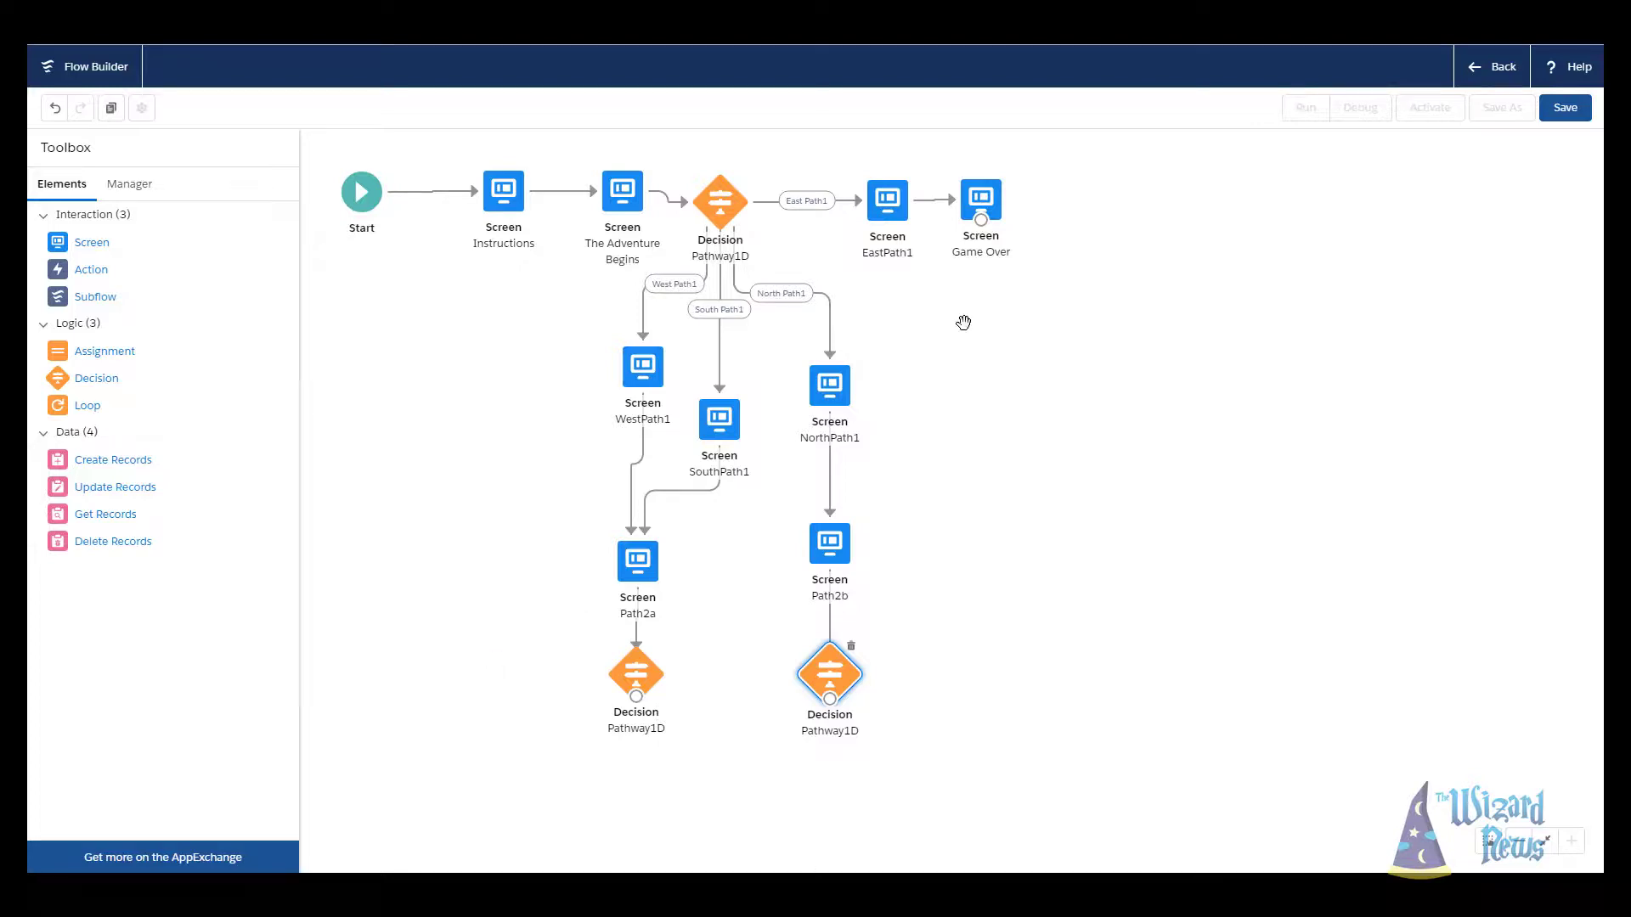
# - Start saving the flow with the label Choose Your Own Adventure IT BEGINS and an API name derived from it
pyautogui.click(1565, 107)
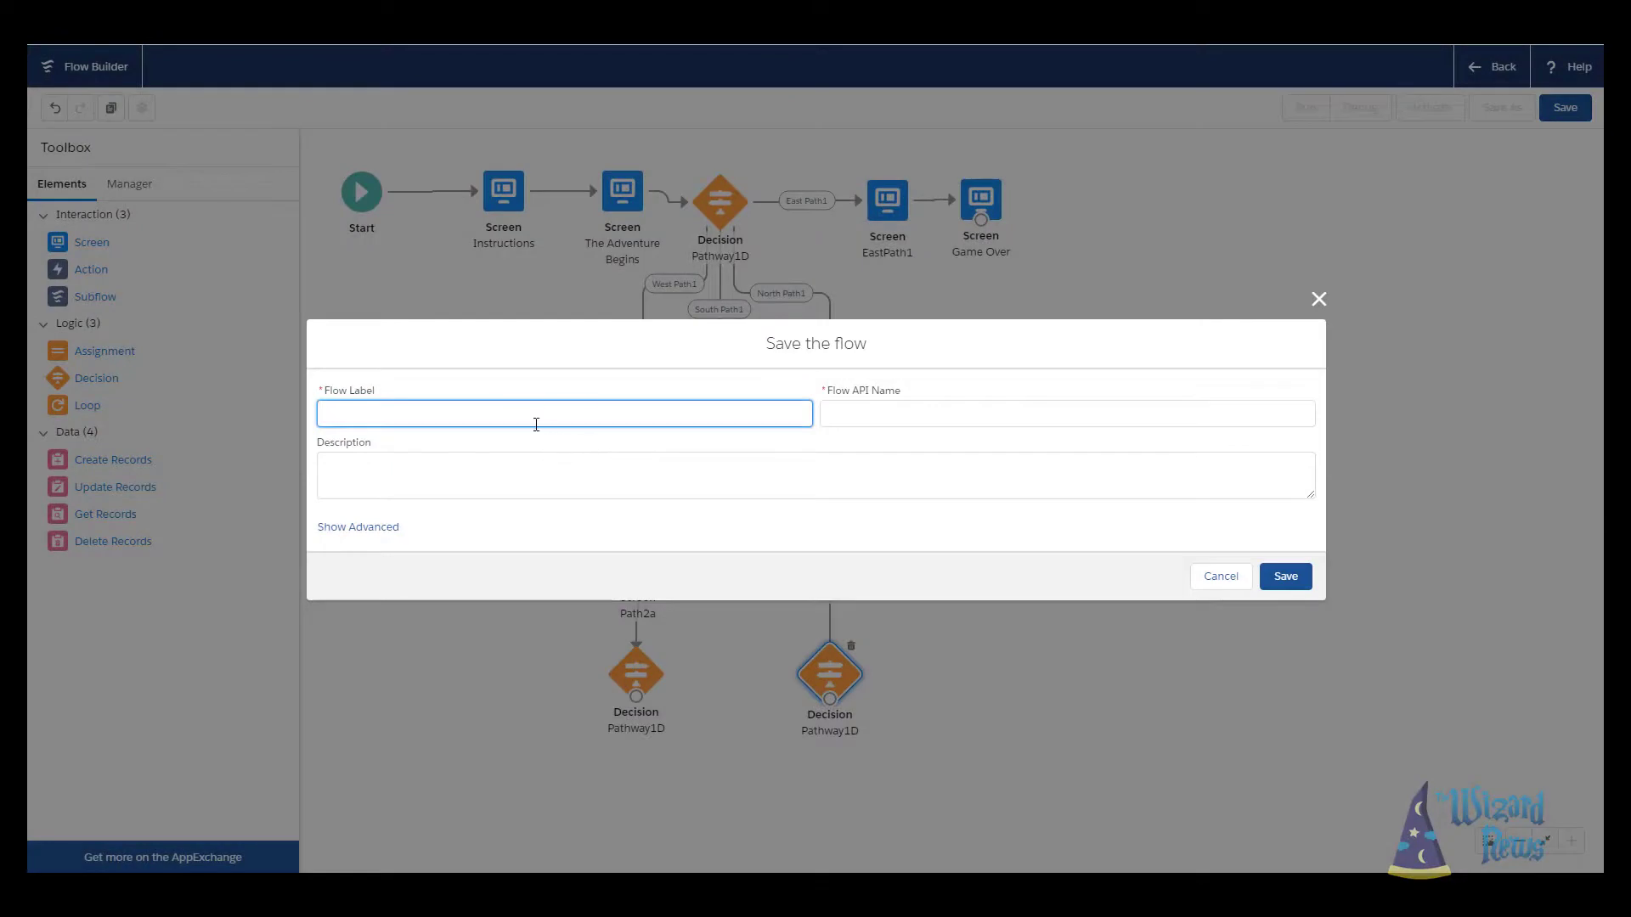
pyautogui.write('Choose')
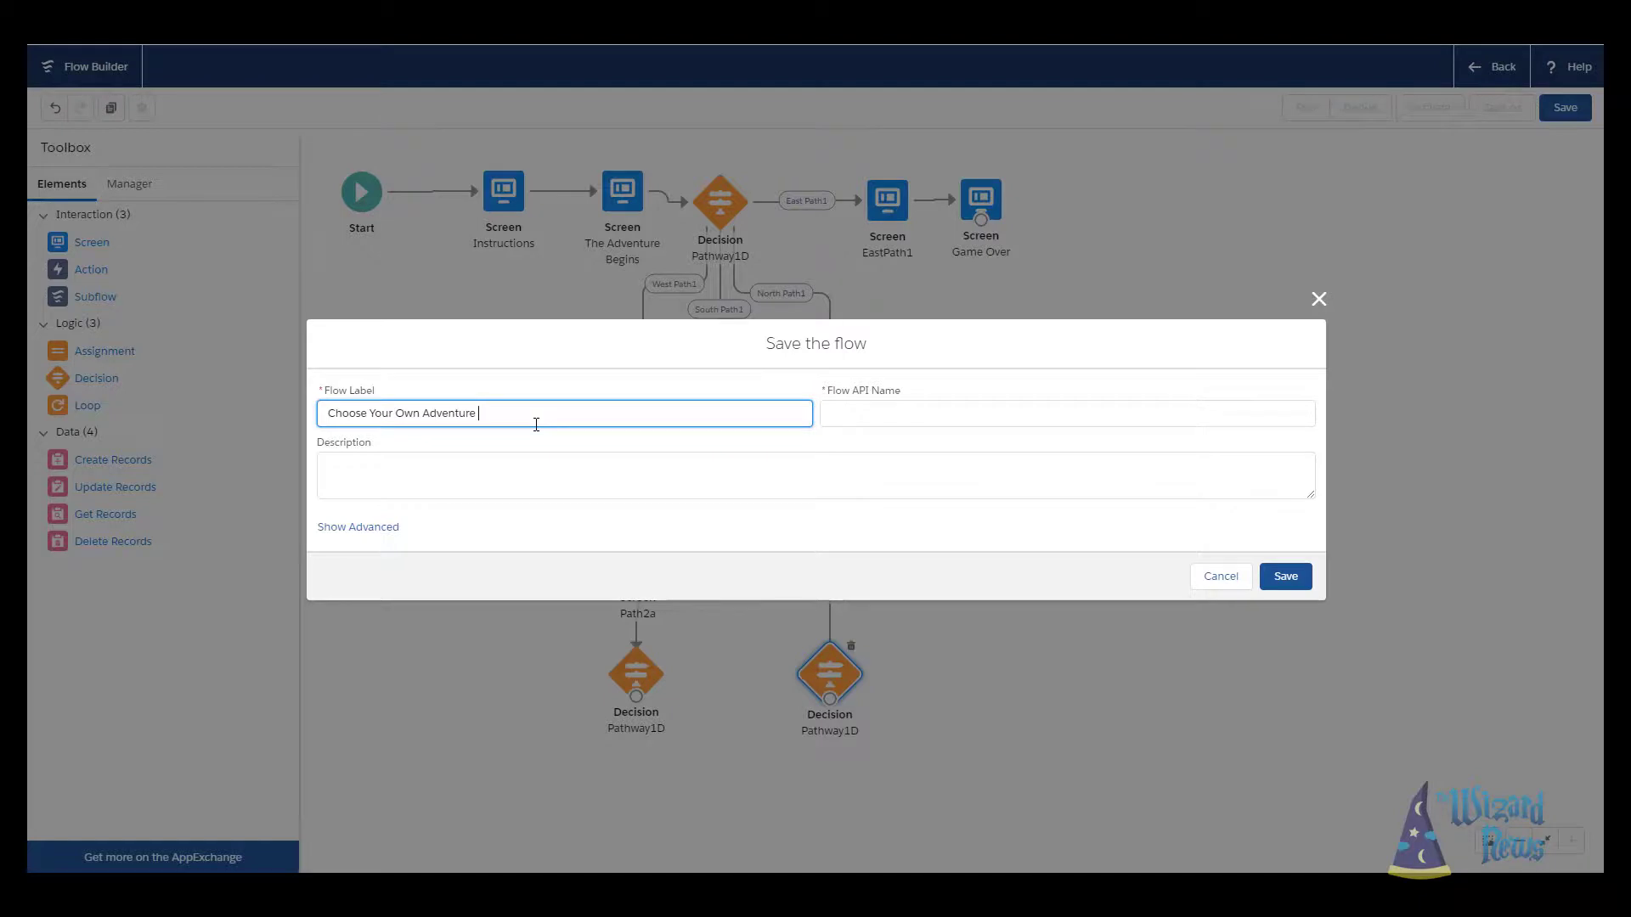
pyautogui.write('Your Own Adventure IT BEGINS')
pyautogui.press('Tab')
# - Enter the description "Test Flow for Screens, Choices, and Decisions", show the advanced save settings, and save the flow
pyautogui.click(520, 478)
pyautogui.write('Test Flow for Scer')
pyautogui.press('BackSpace')
pyautogui.press('BackSpace')
pyautogui.write('r')
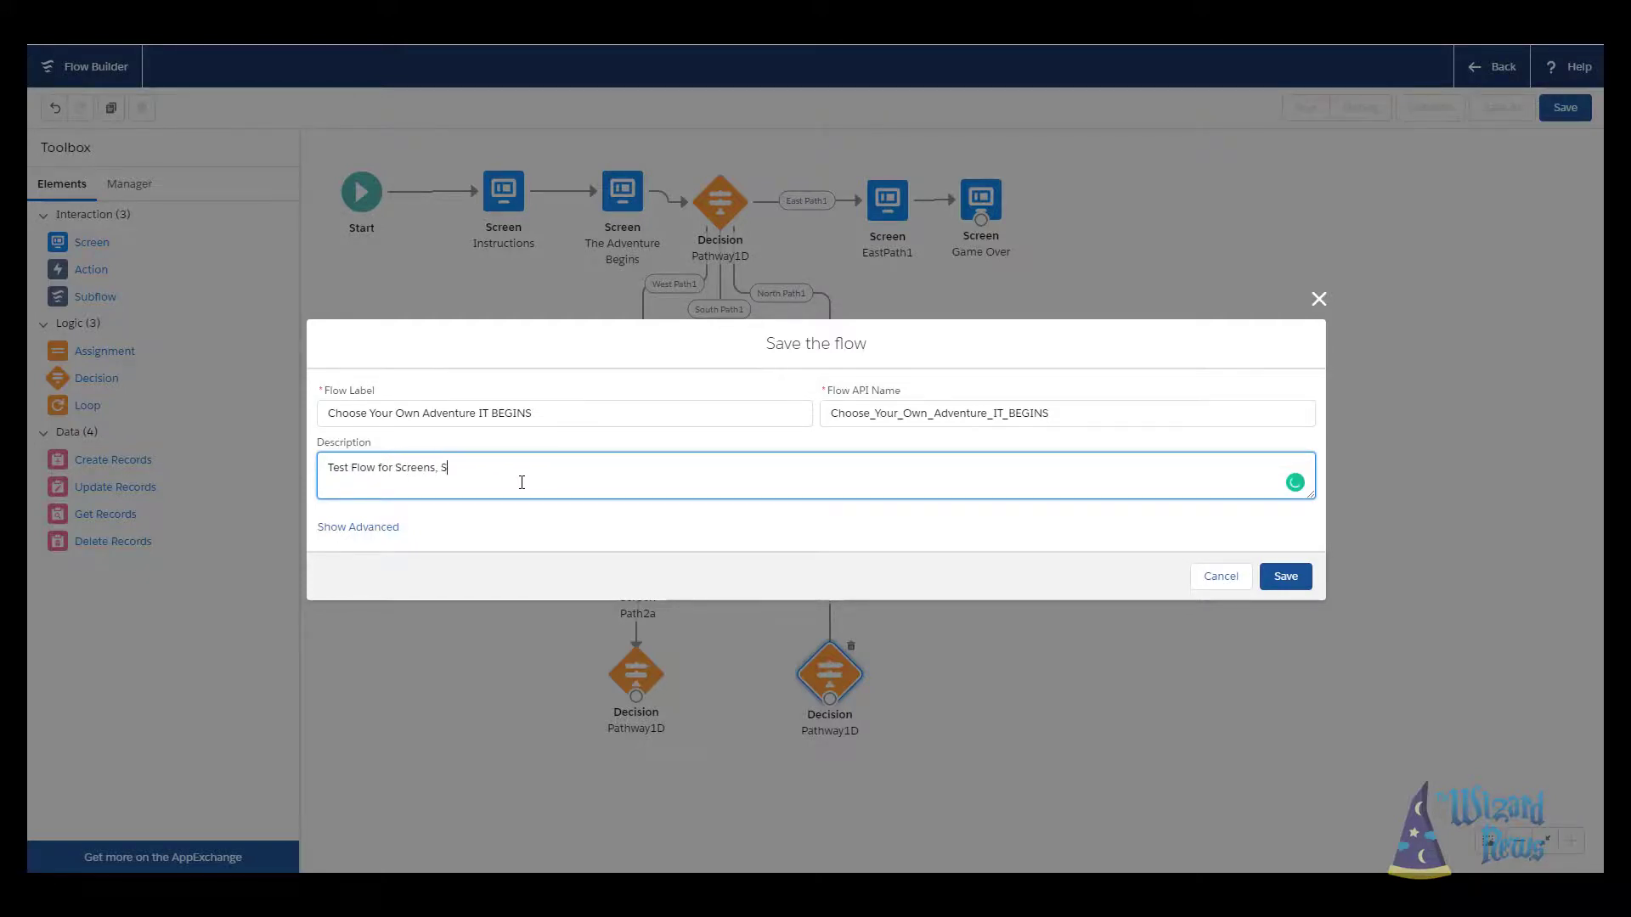
pyautogui.write('eens, Choices, an dDecisions')
pyautogui.click(365, 527)
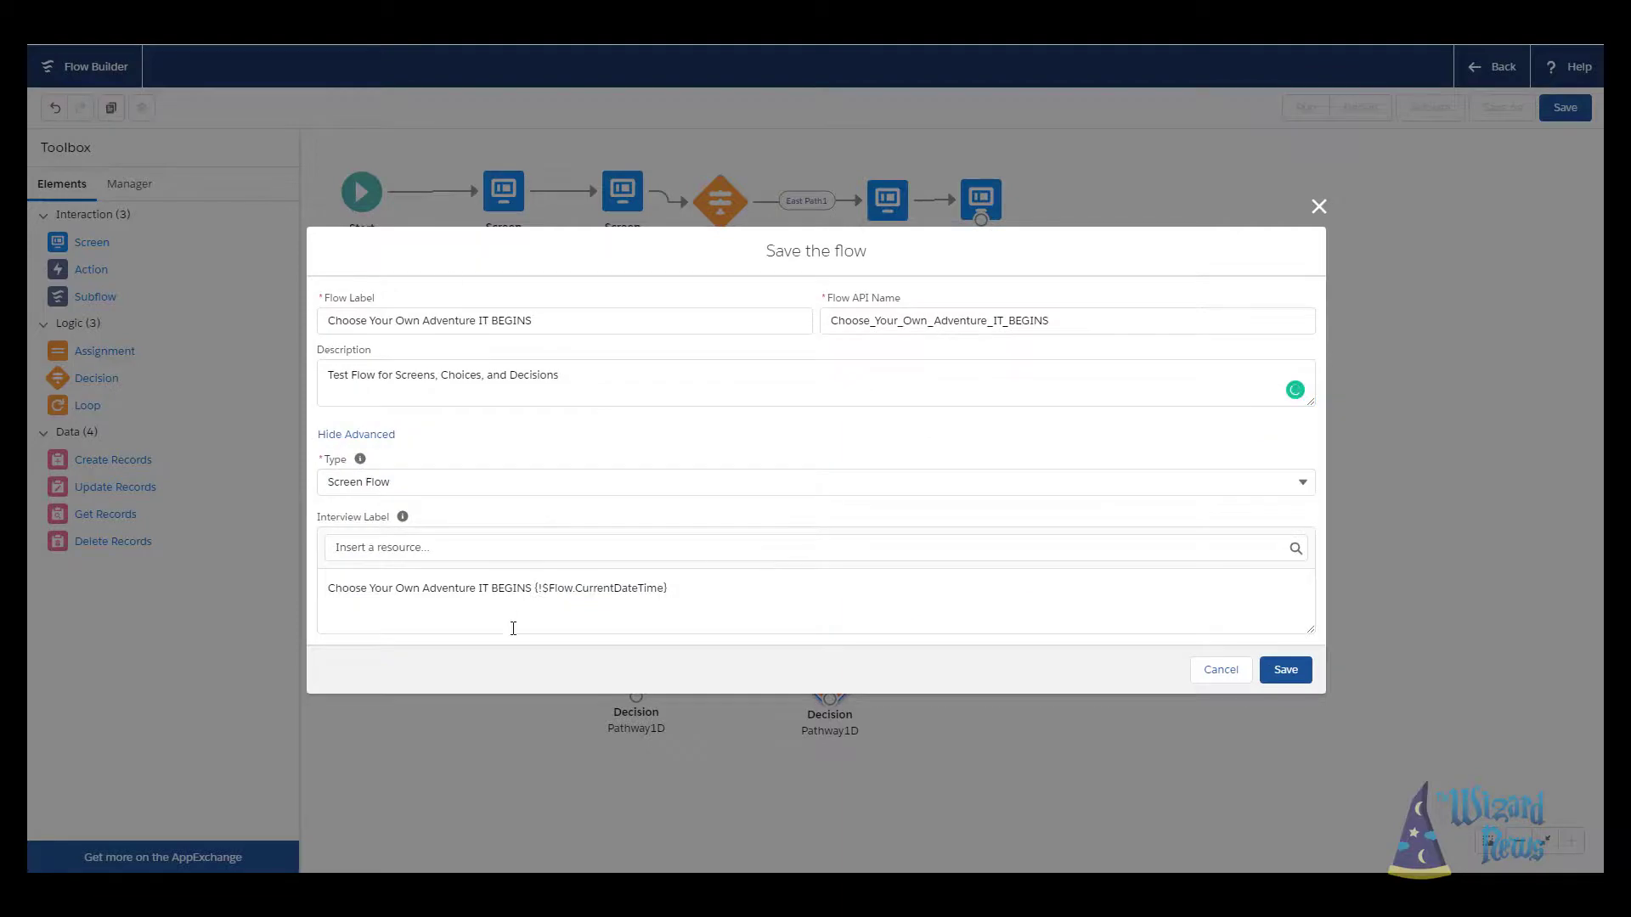
pyautogui.click(1284, 671)
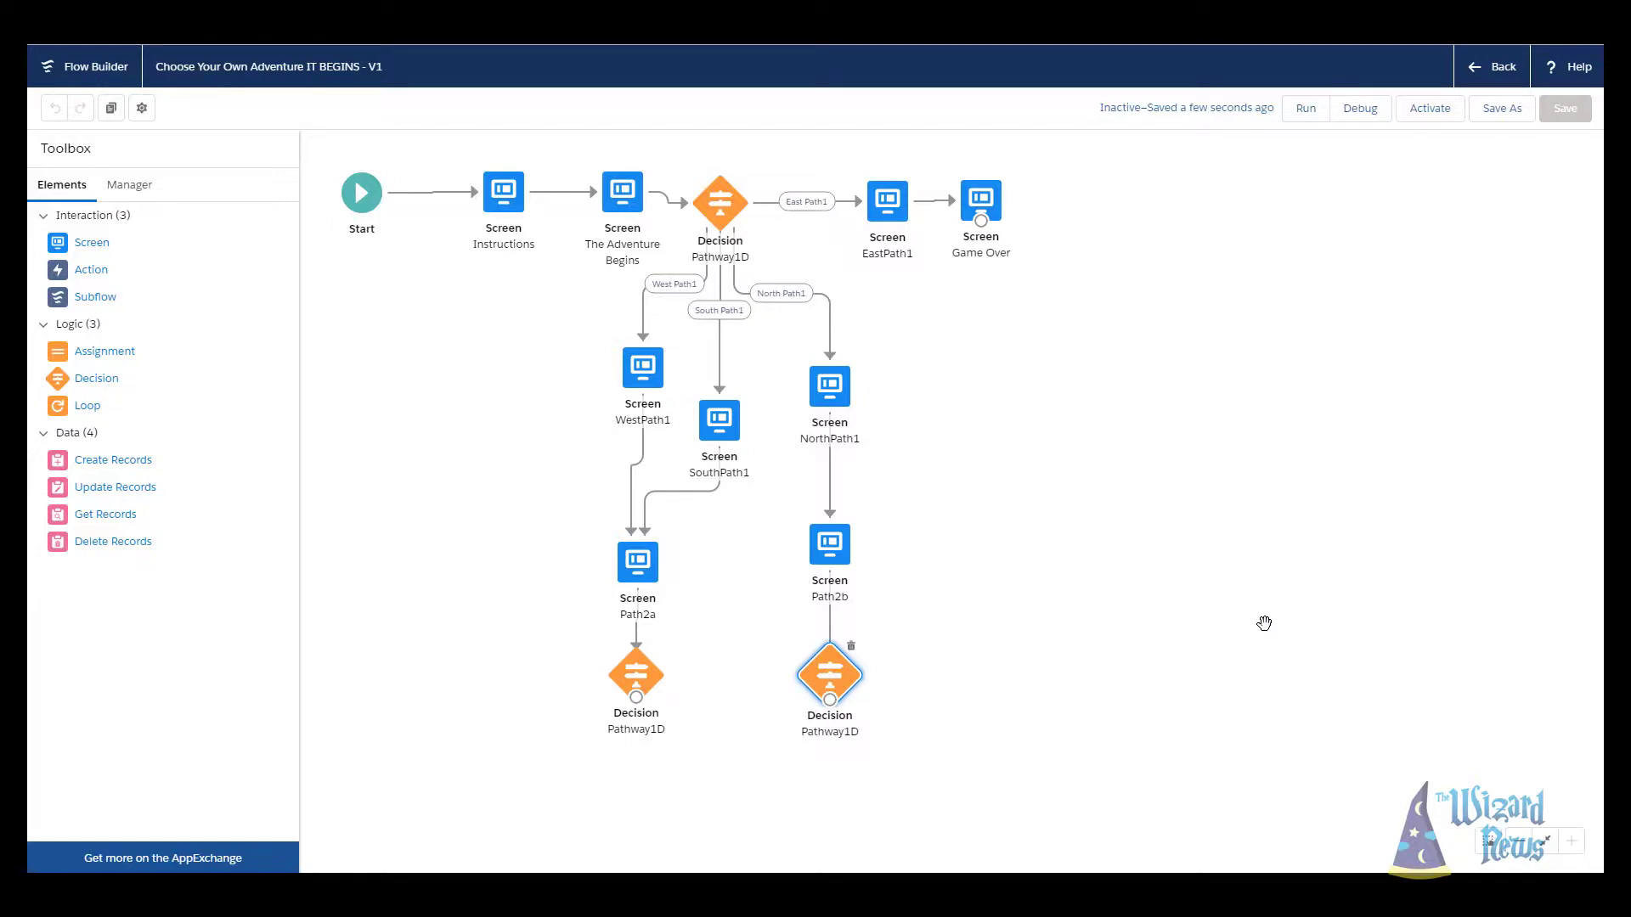
# - Run the saved flow in debug mode with the execution details shown
pyautogui.click(1352, 116)
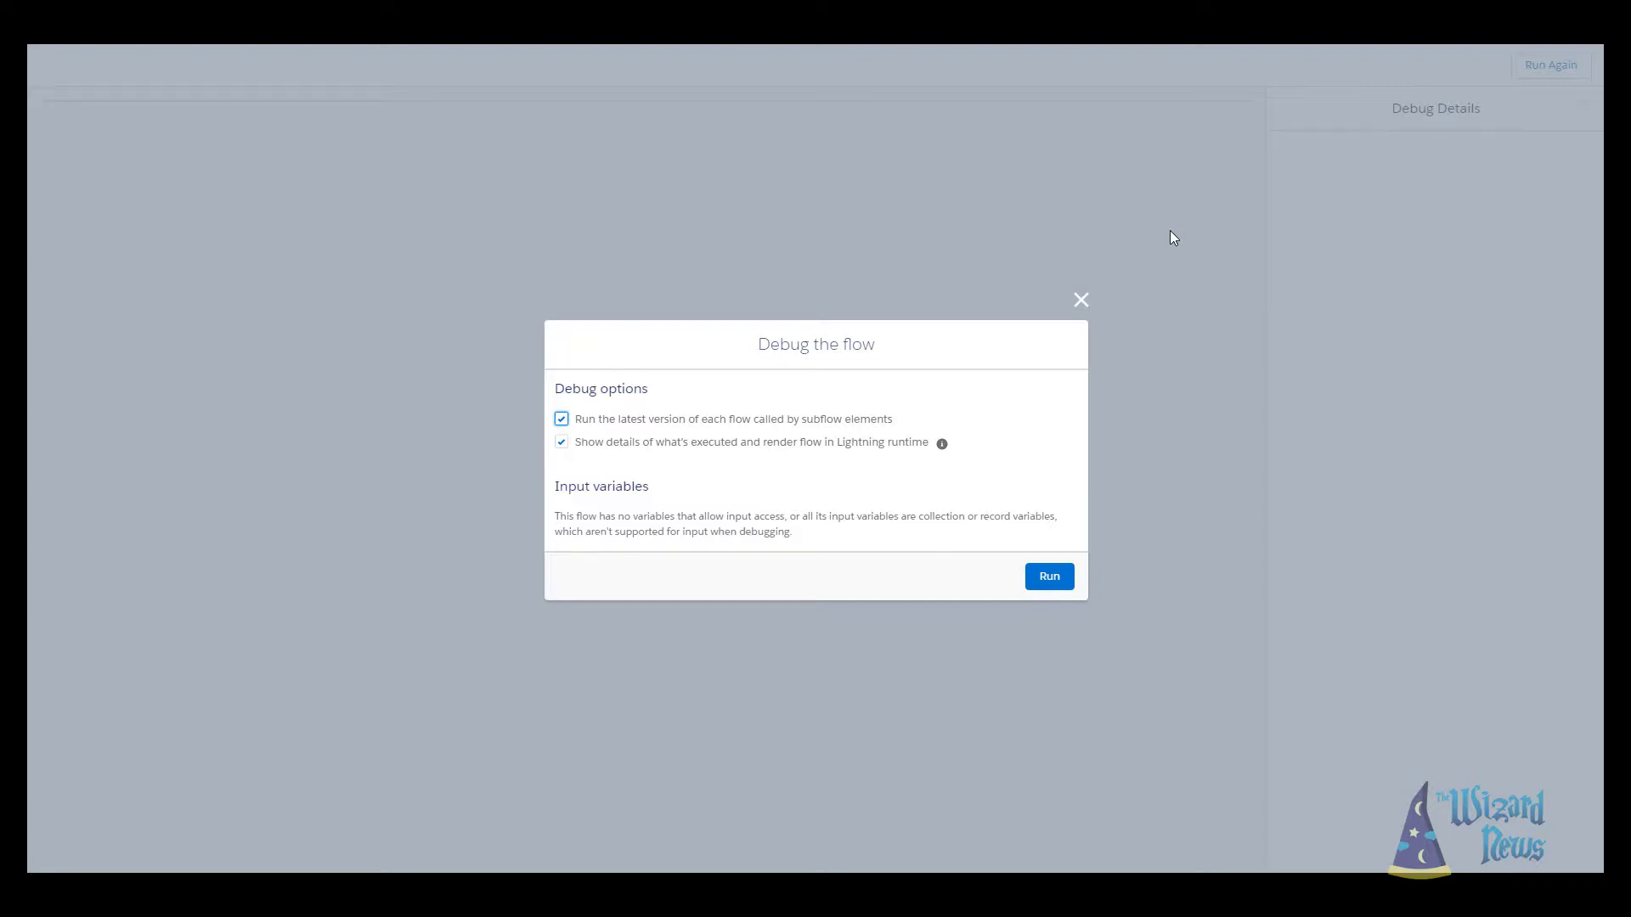
pyautogui.click(1057, 576)
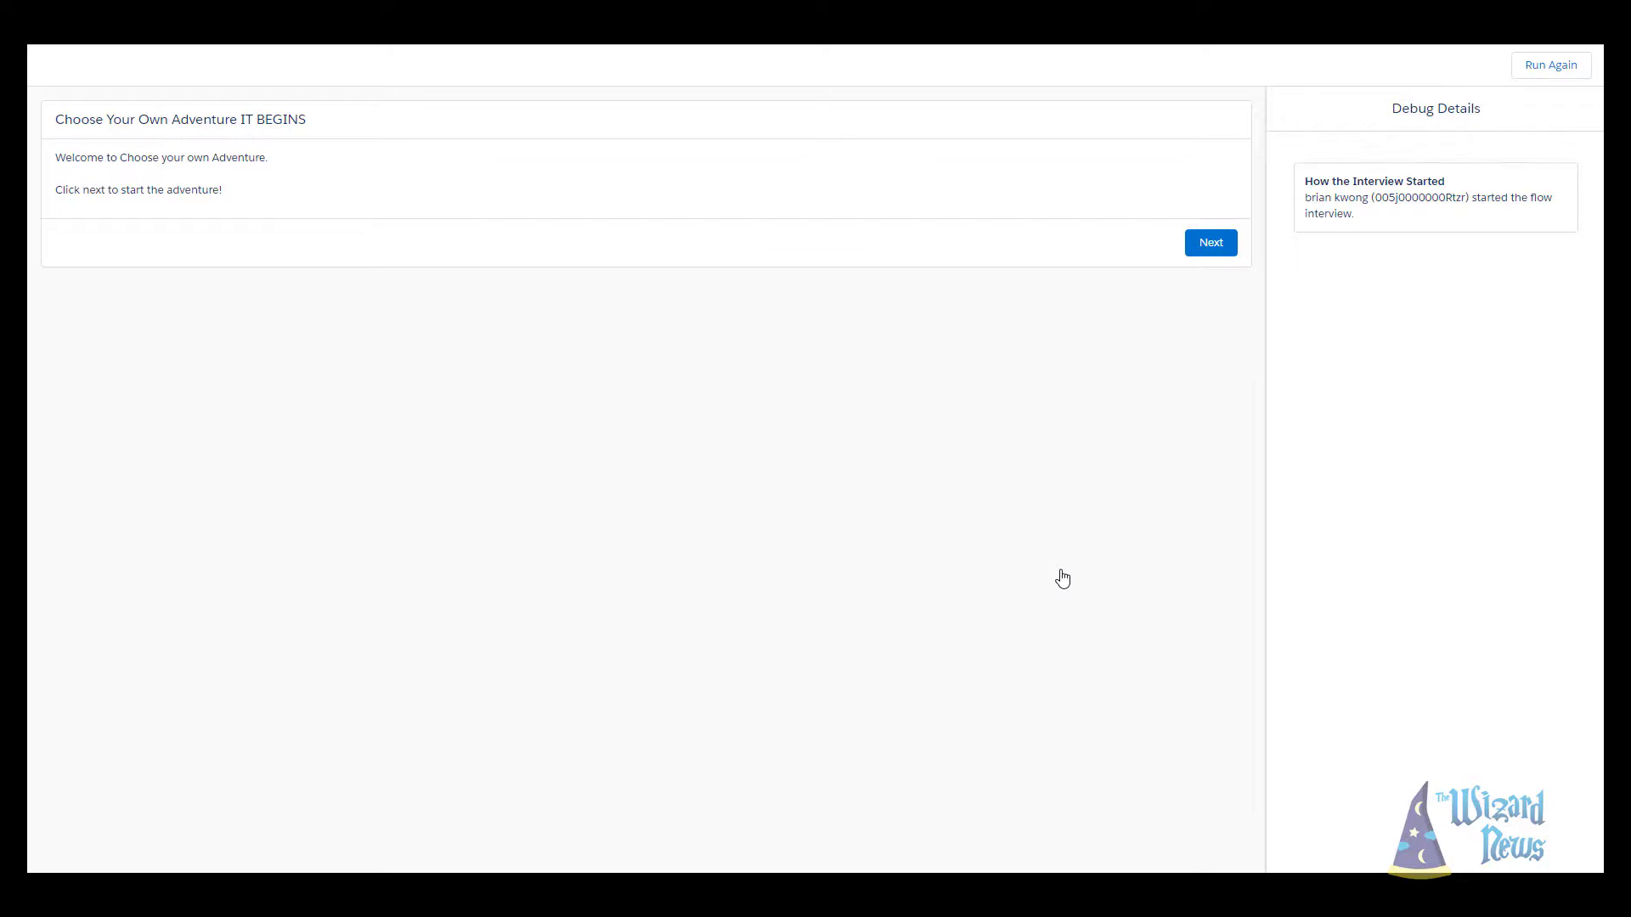
# - Test the debug run from the welcome screen through the North door, choosing South as the direction, until the flow ends
pyautogui.click(1196, 244)
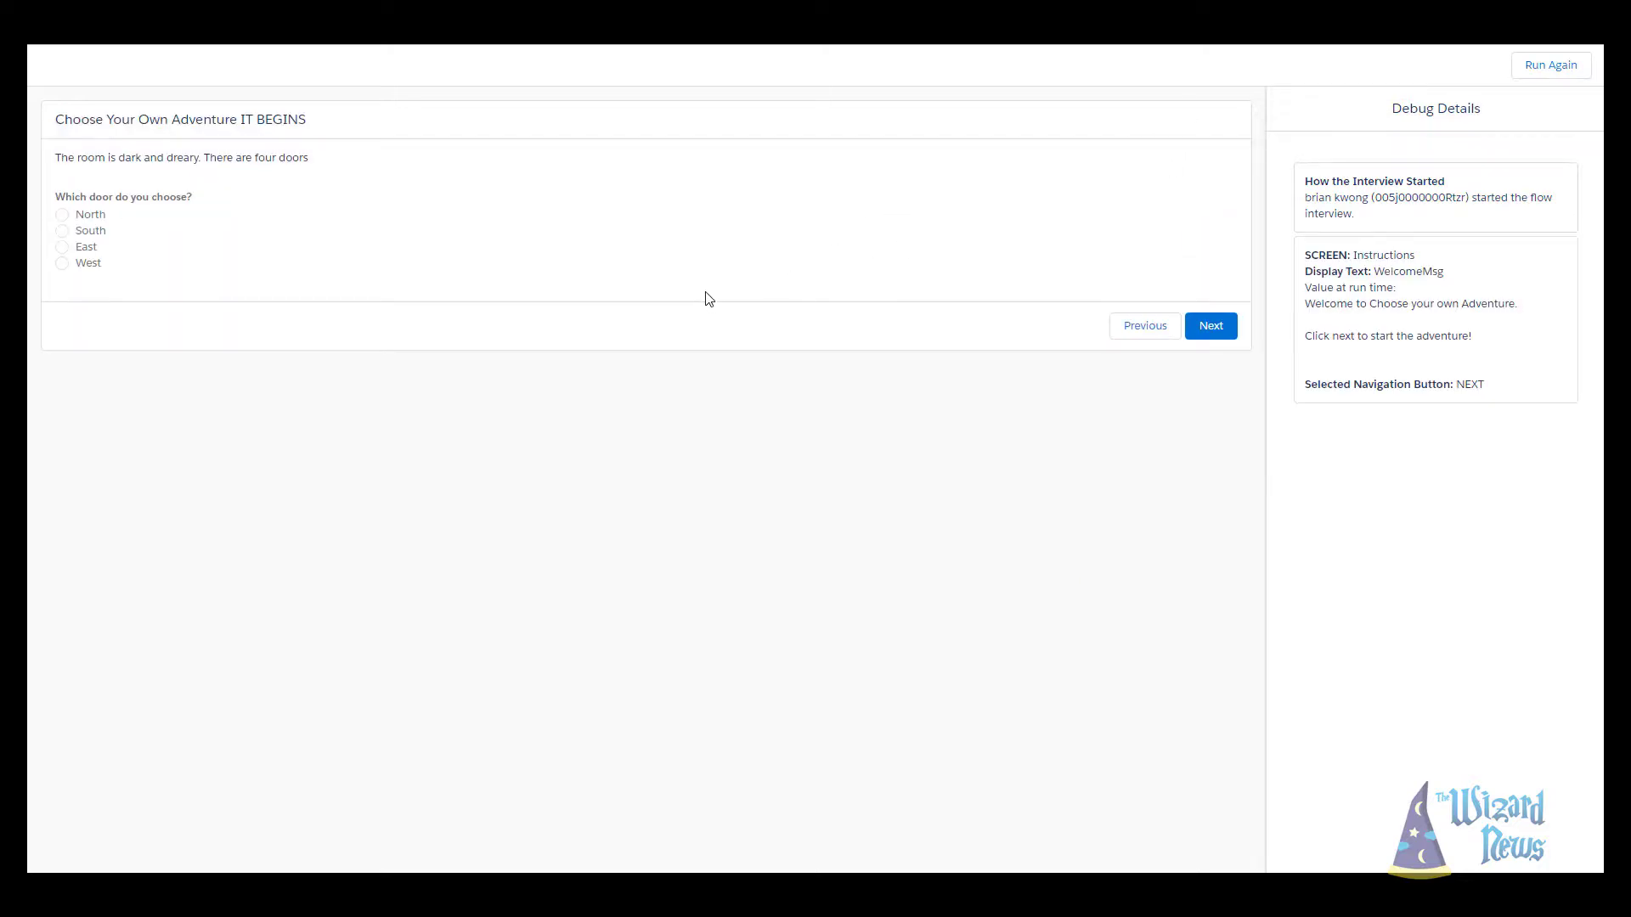
pyautogui.doubleClick(53, 222)
pyautogui.click(60, 218)
pyautogui.click(1221, 330)
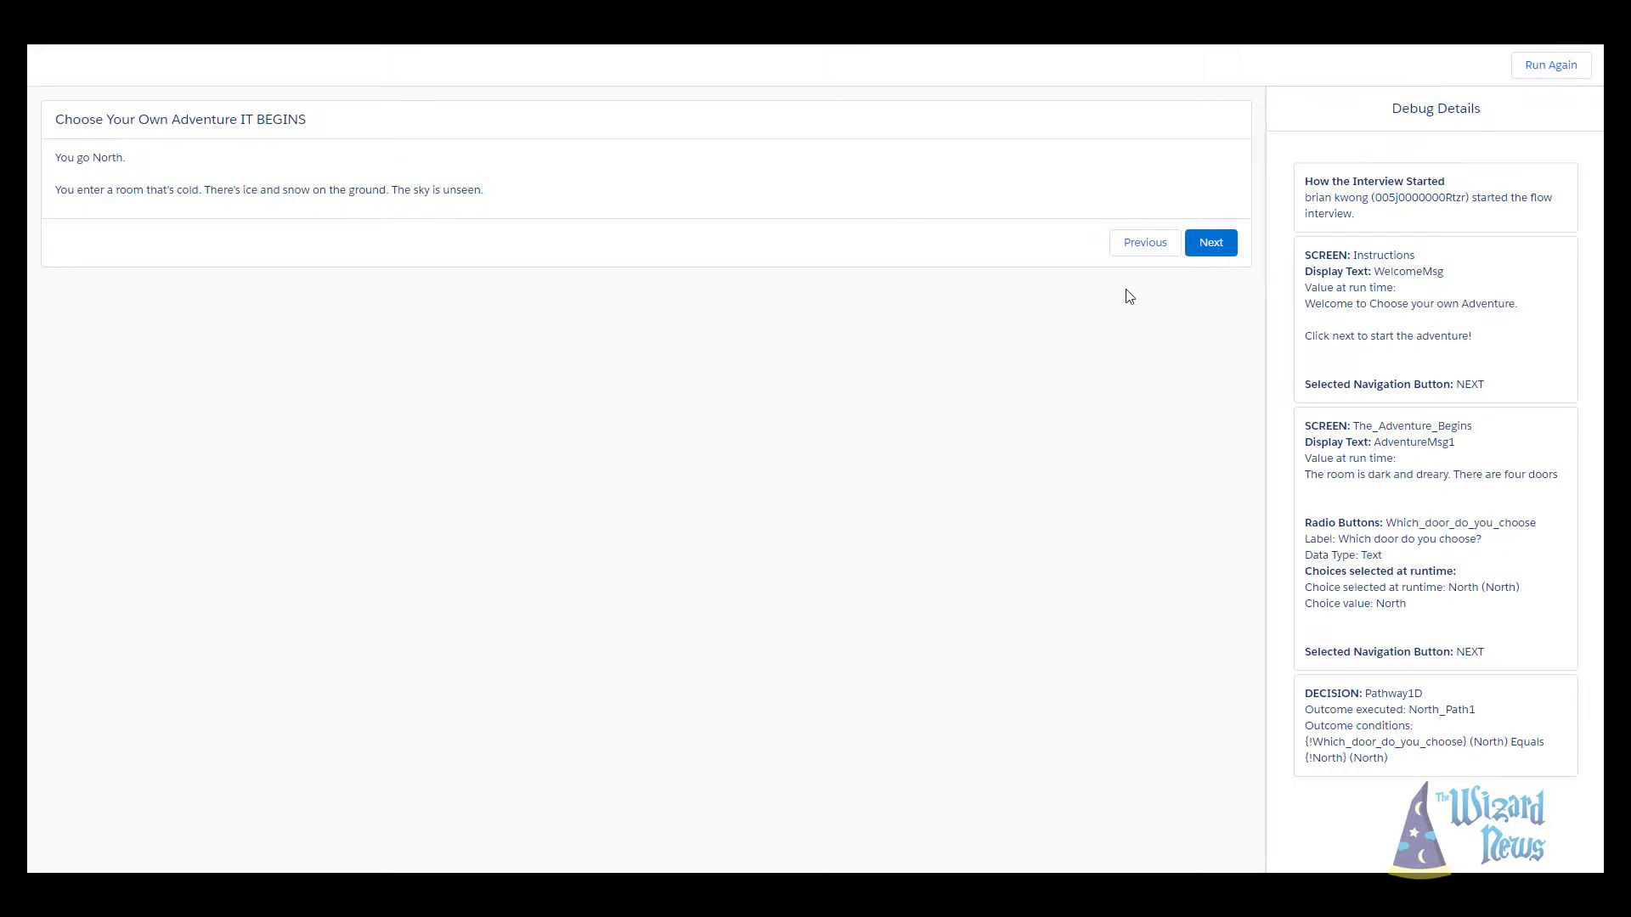
pyautogui.click(1213, 243)
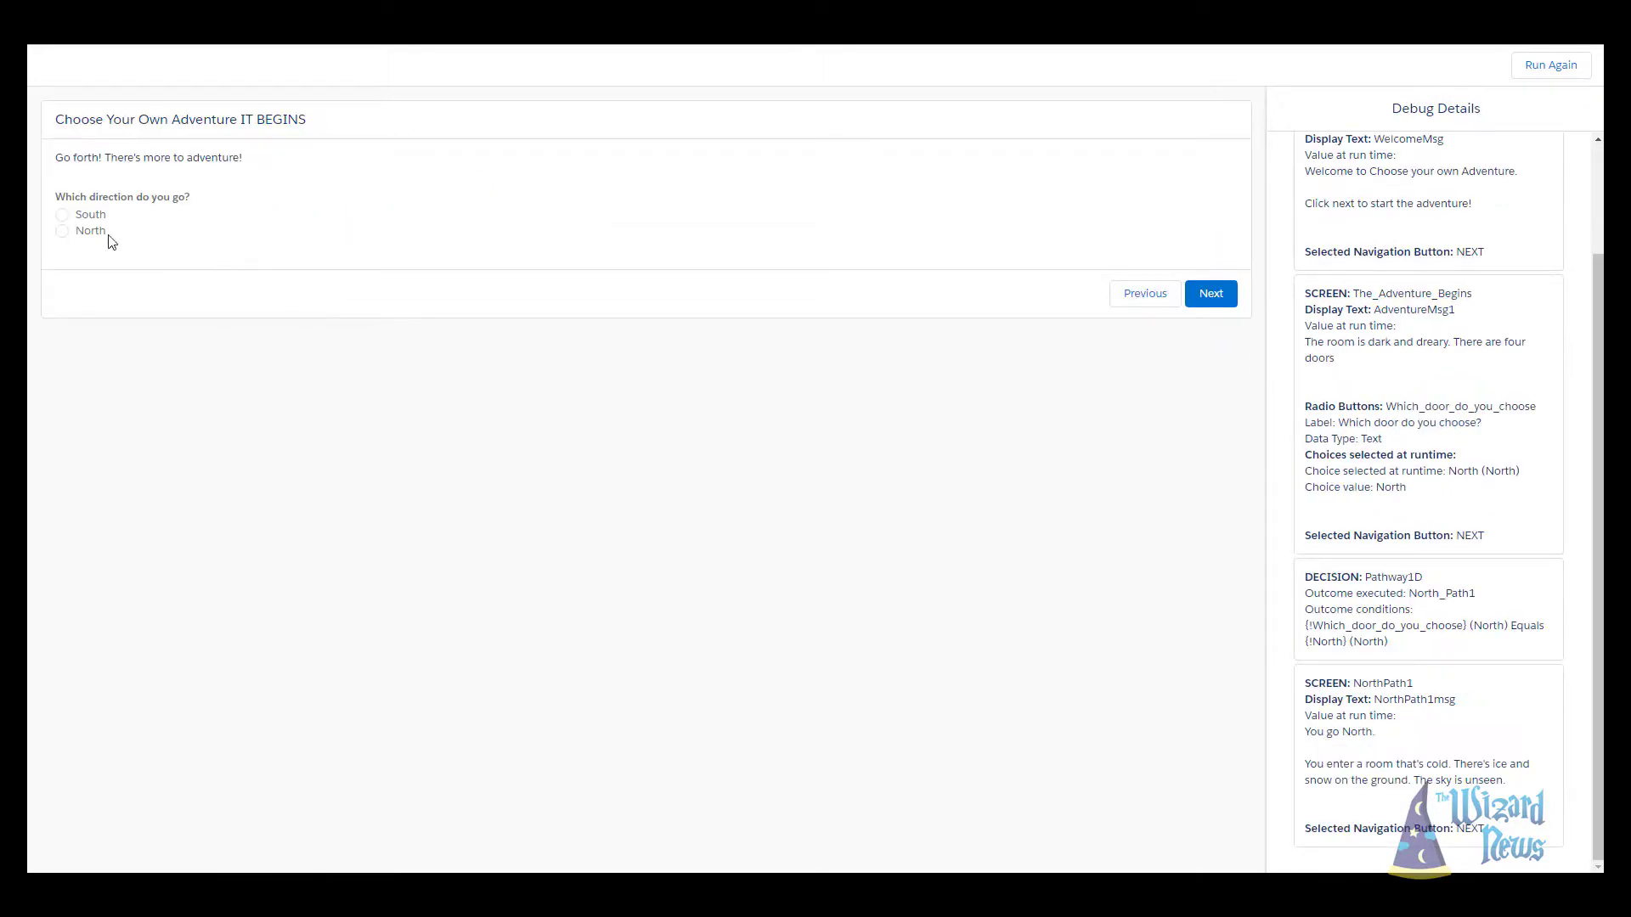
pyautogui.click(71, 221)
pyautogui.click(1212, 294)
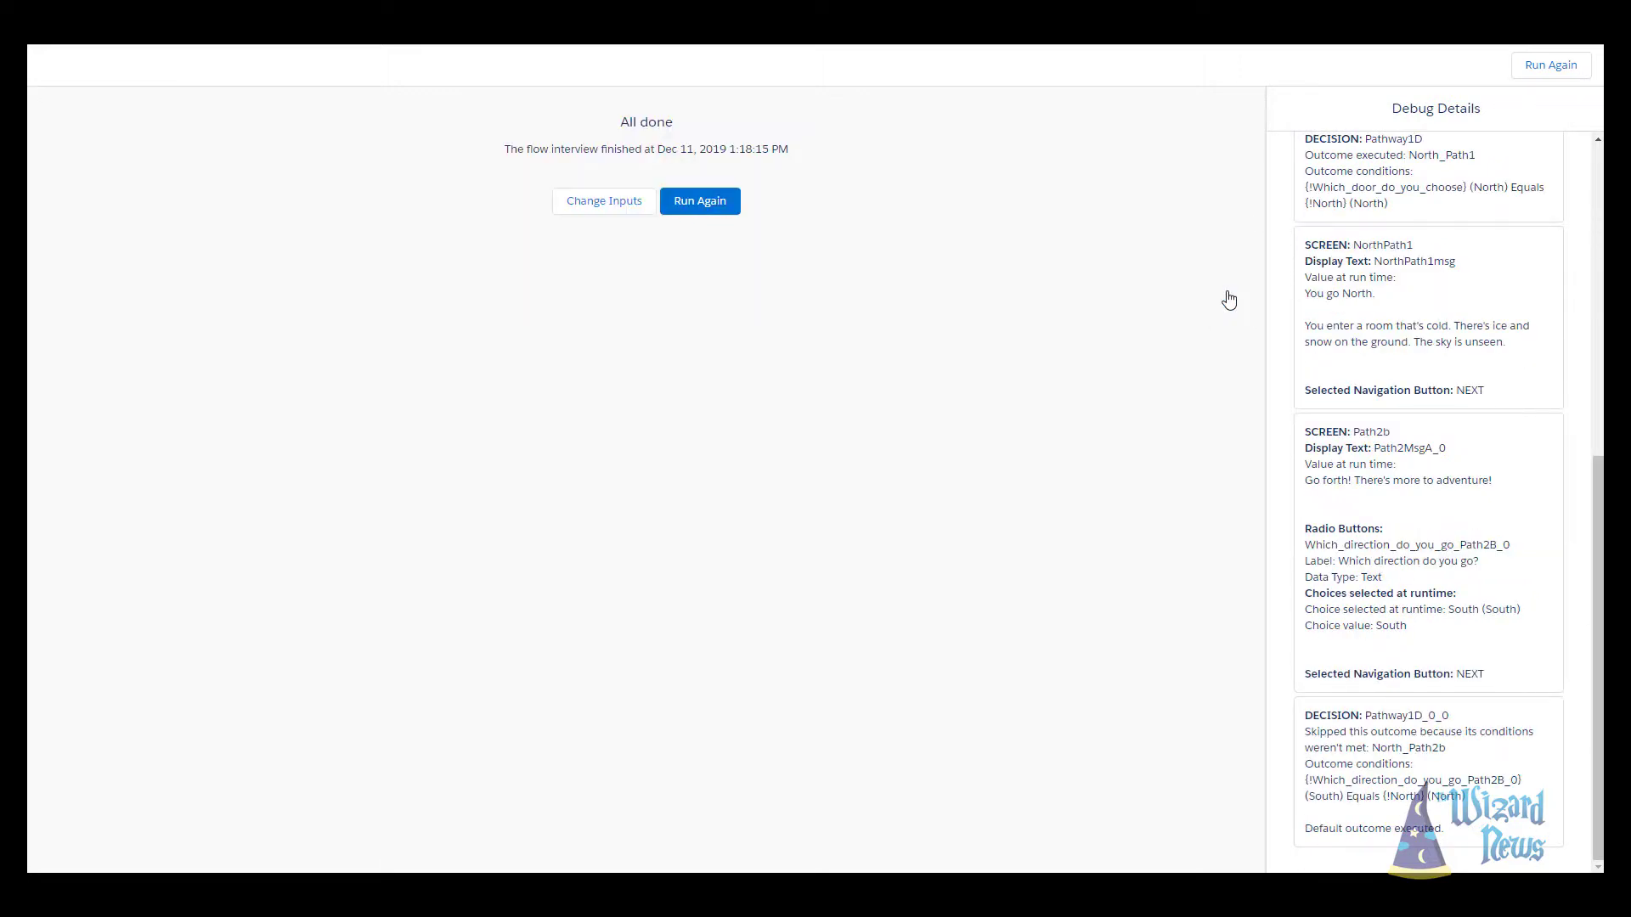
# - Run the flow again and test the East door through to the game-over screen
pyautogui.click(711, 208)
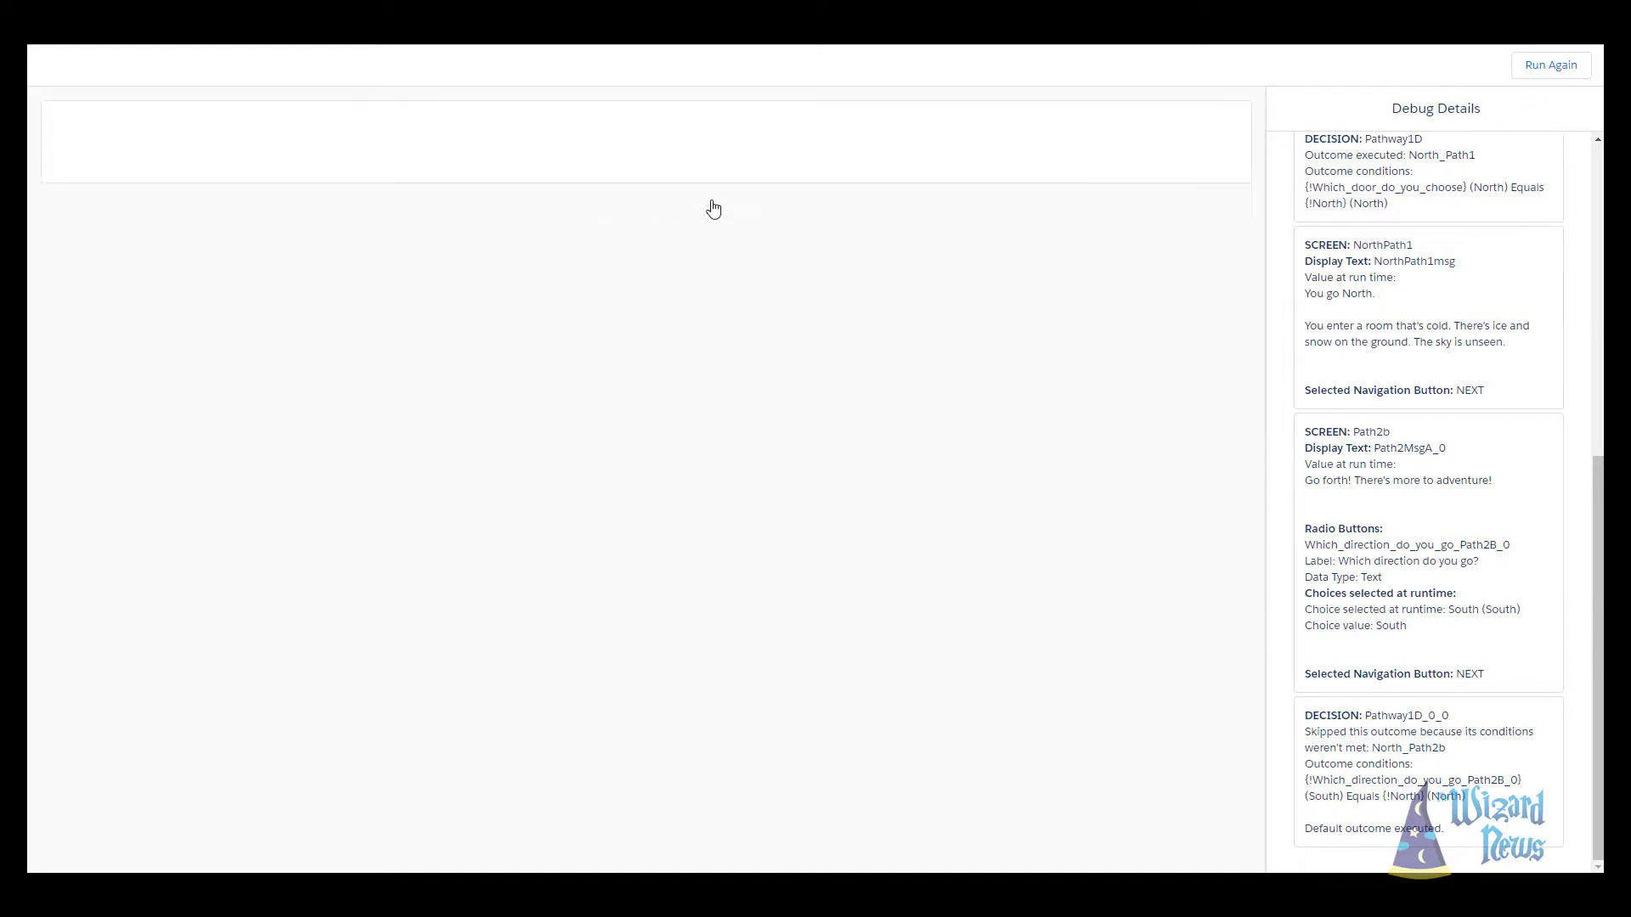
pyautogui.click(1228, 244)
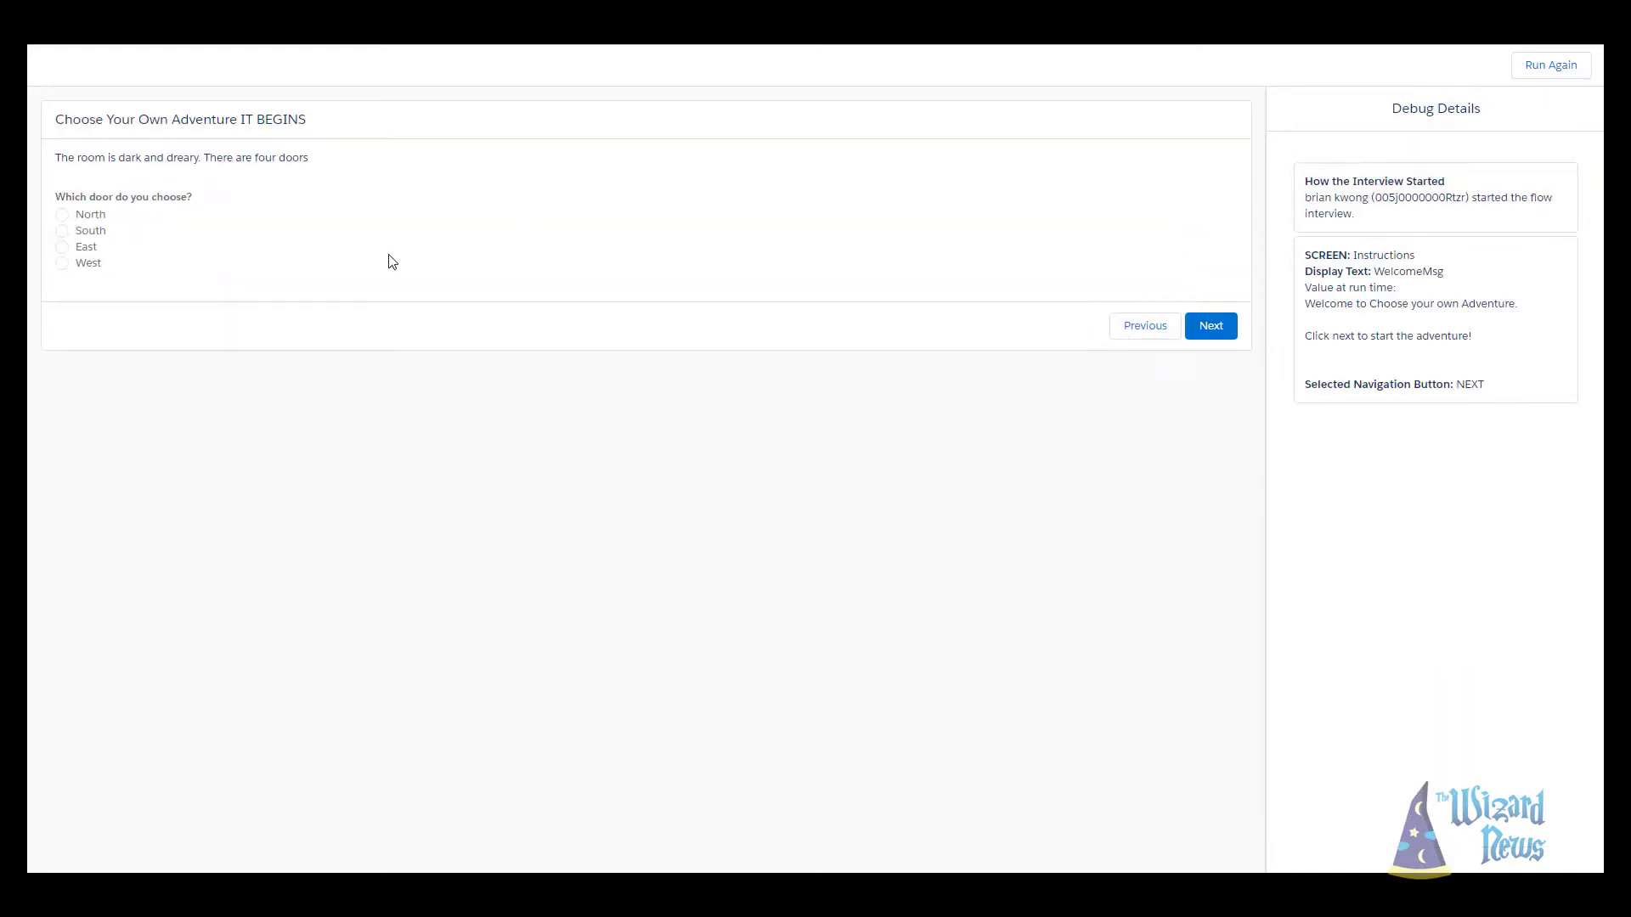
pyautogui.click(85, 248)
pyautogui.click(1224, 340)
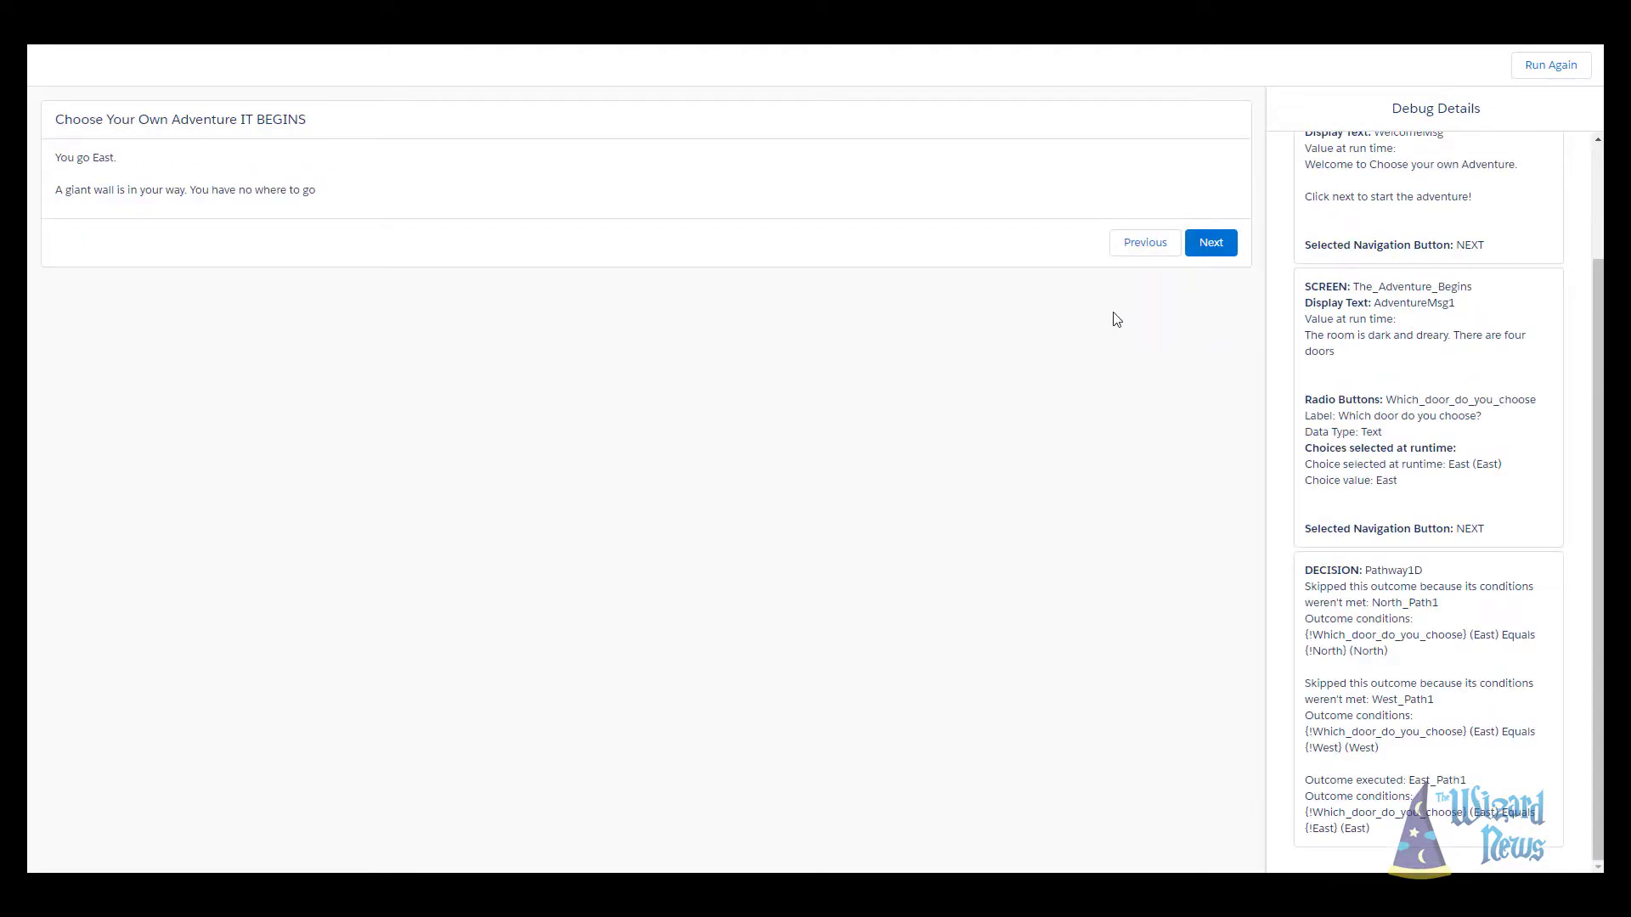
pyautogui.click(1210, 248)
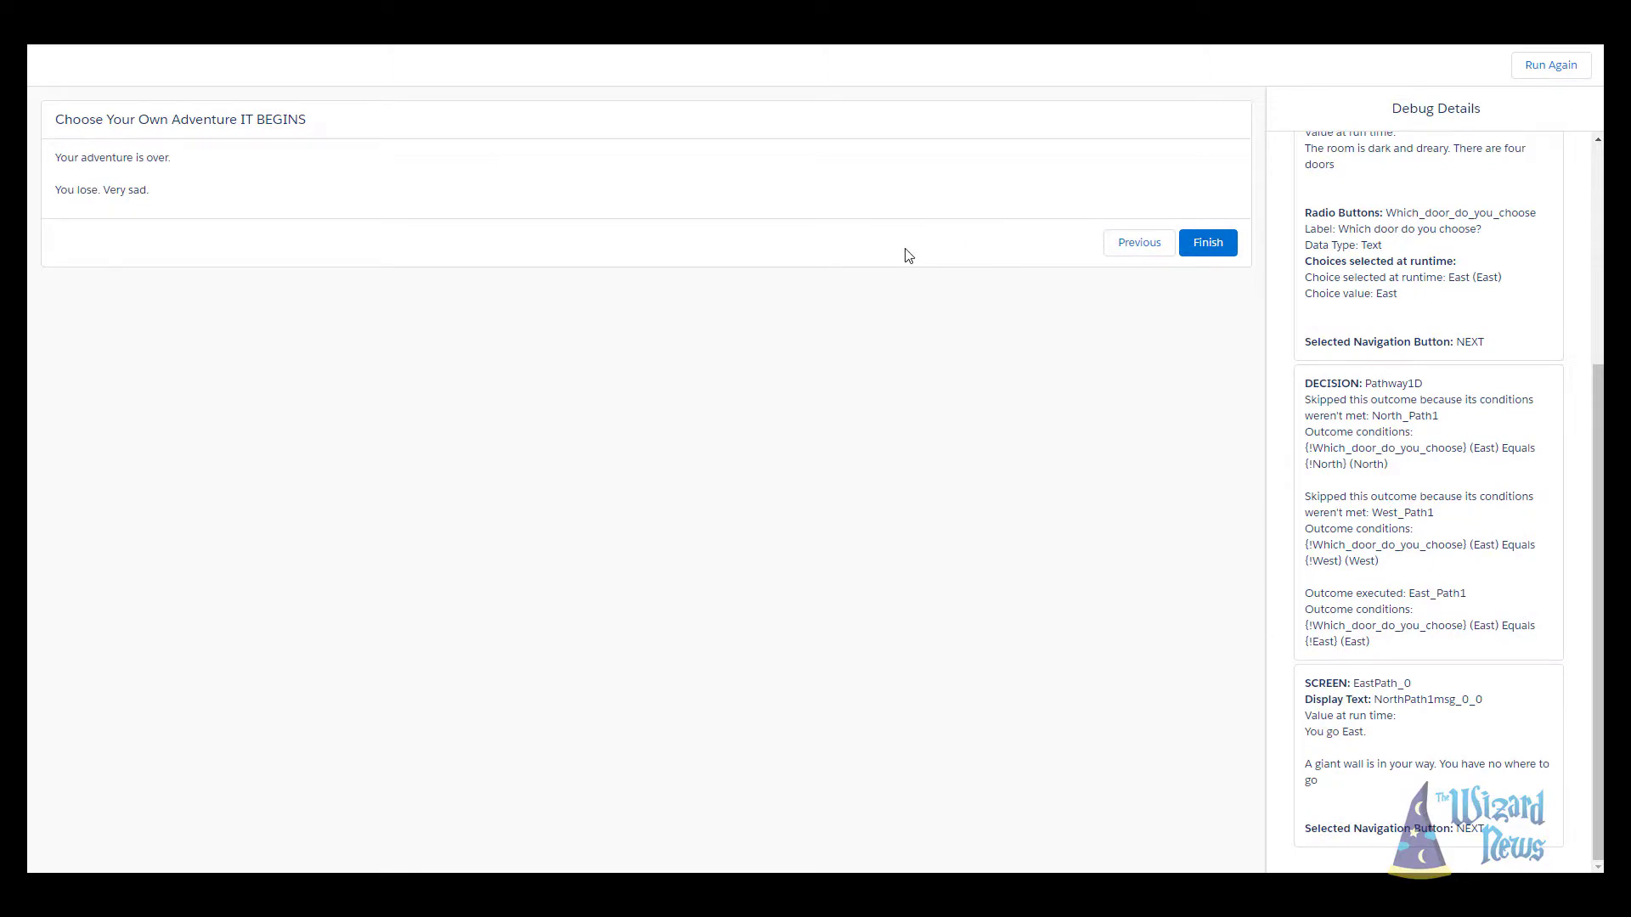
# - Go back through the previous screens to the door choice, and close the debug run
pyautogui.click(1140, 246)
pyautogui.click(1143, 255)
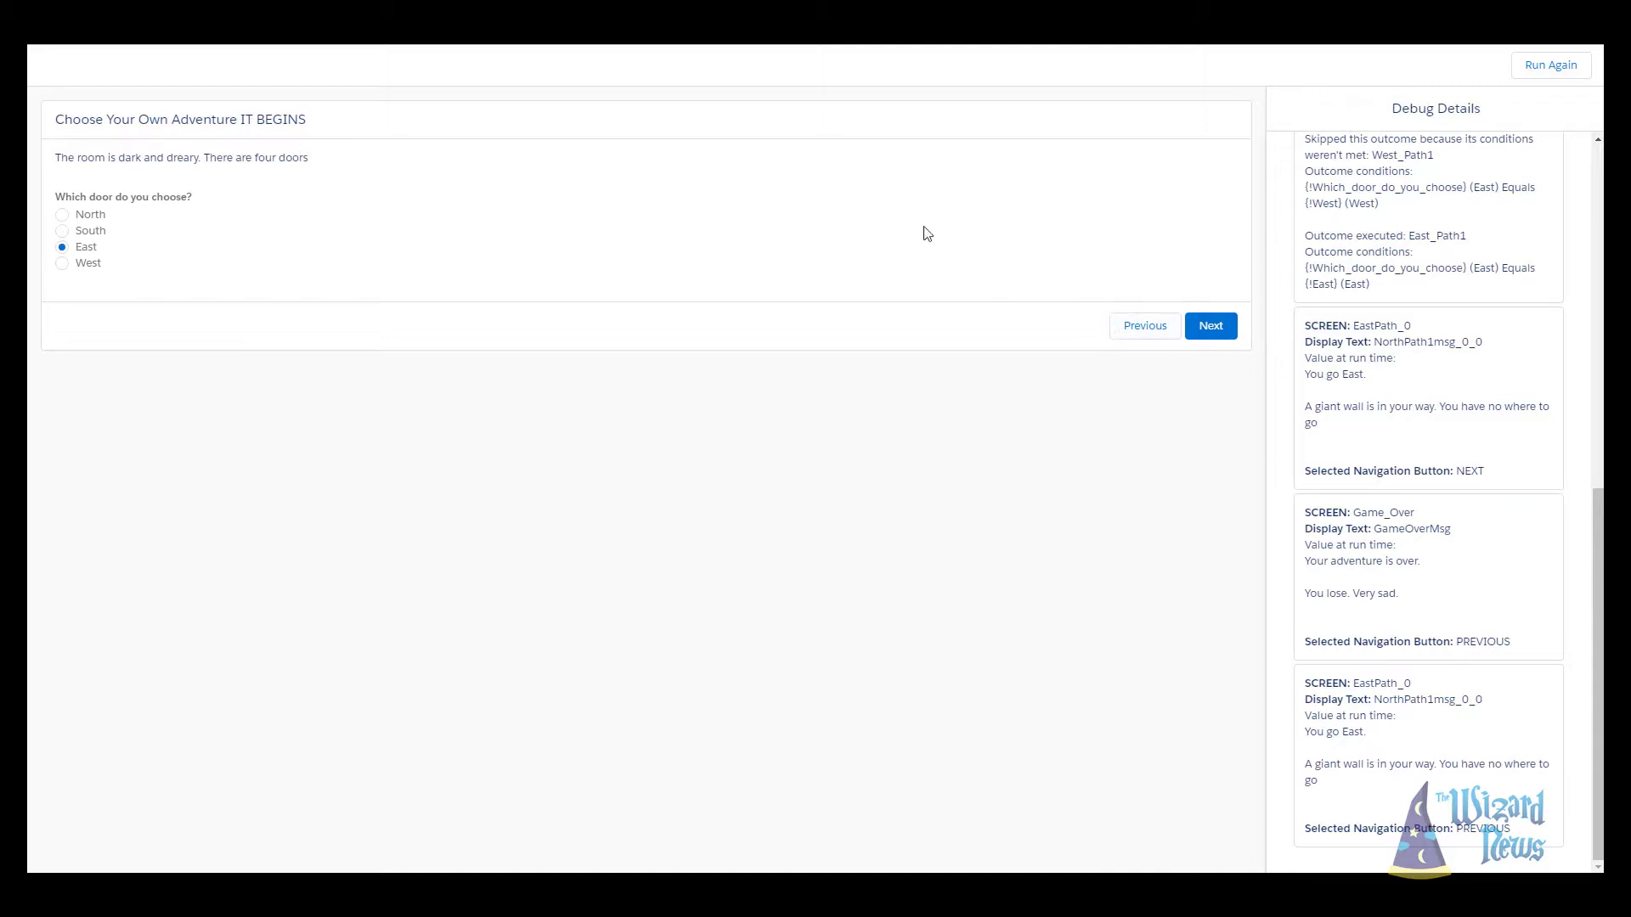
pyautogui.hotkey('ctrl', 'w')
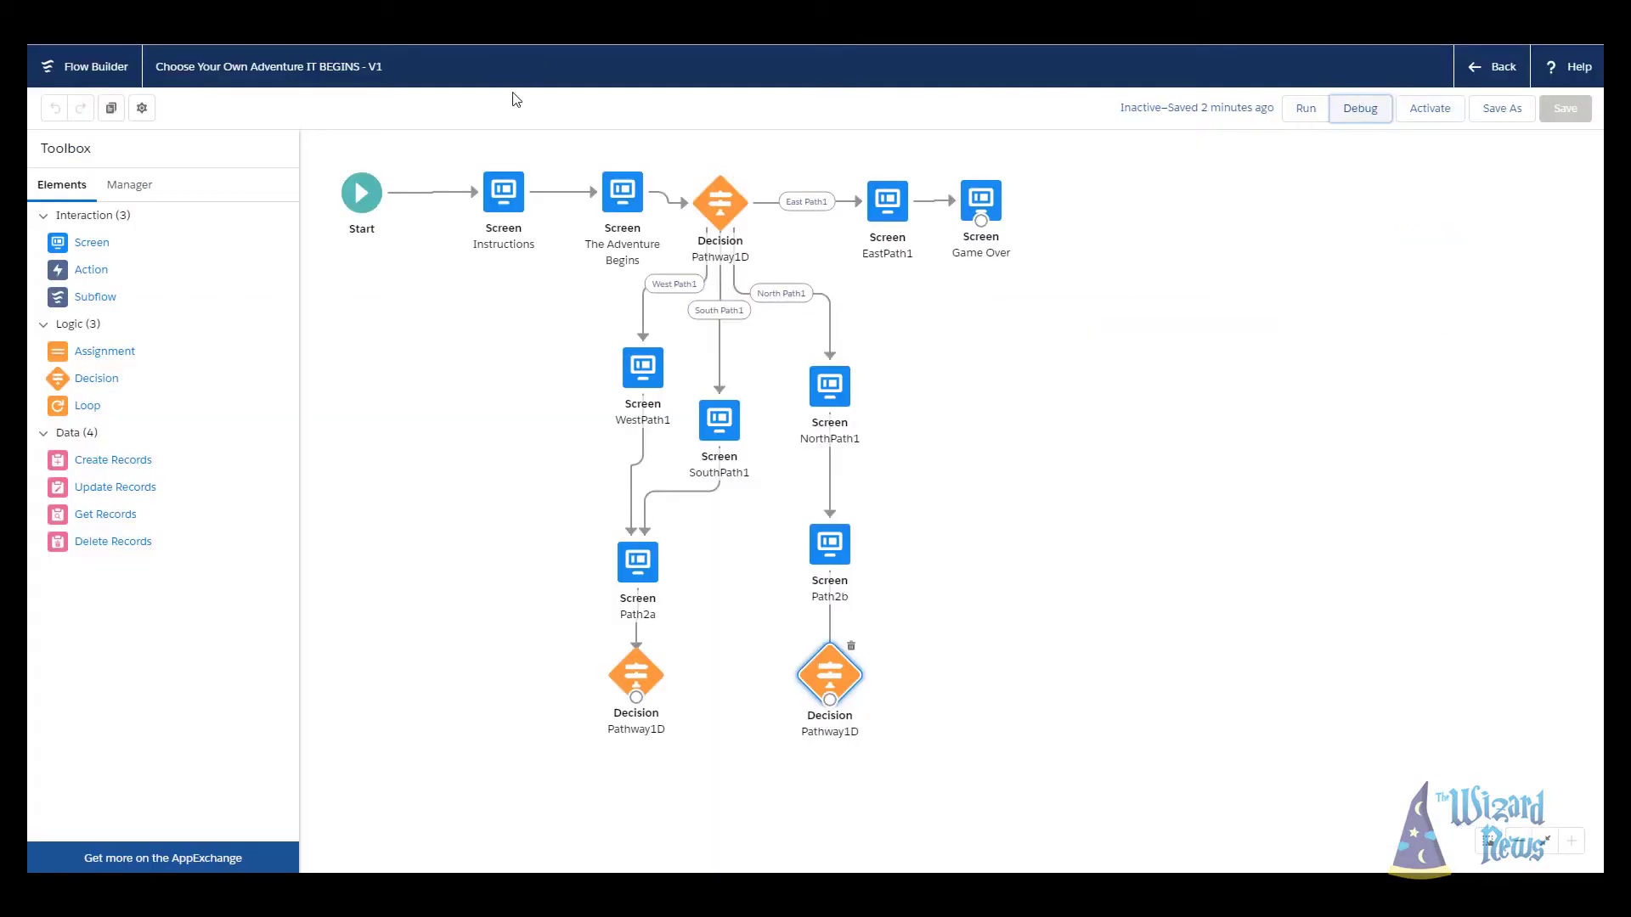
# - Disable the Previous navigation option on The Adventure Begins screen and apply the change
pyautogui.doubleClick(624, 185)
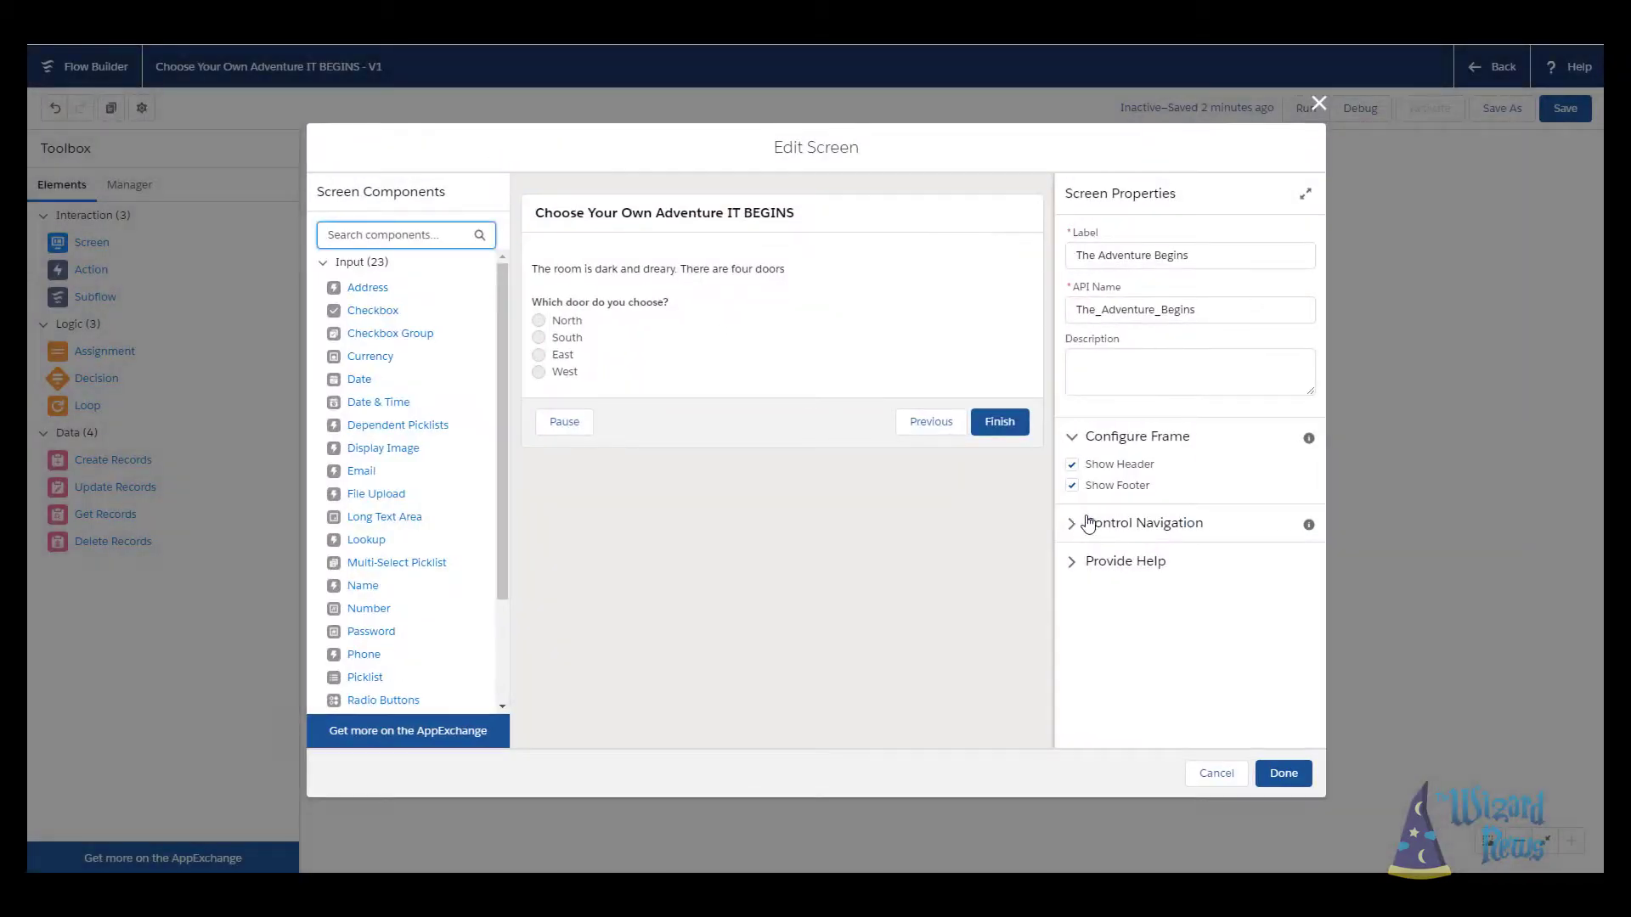
pyautogui.click(1088, 523)
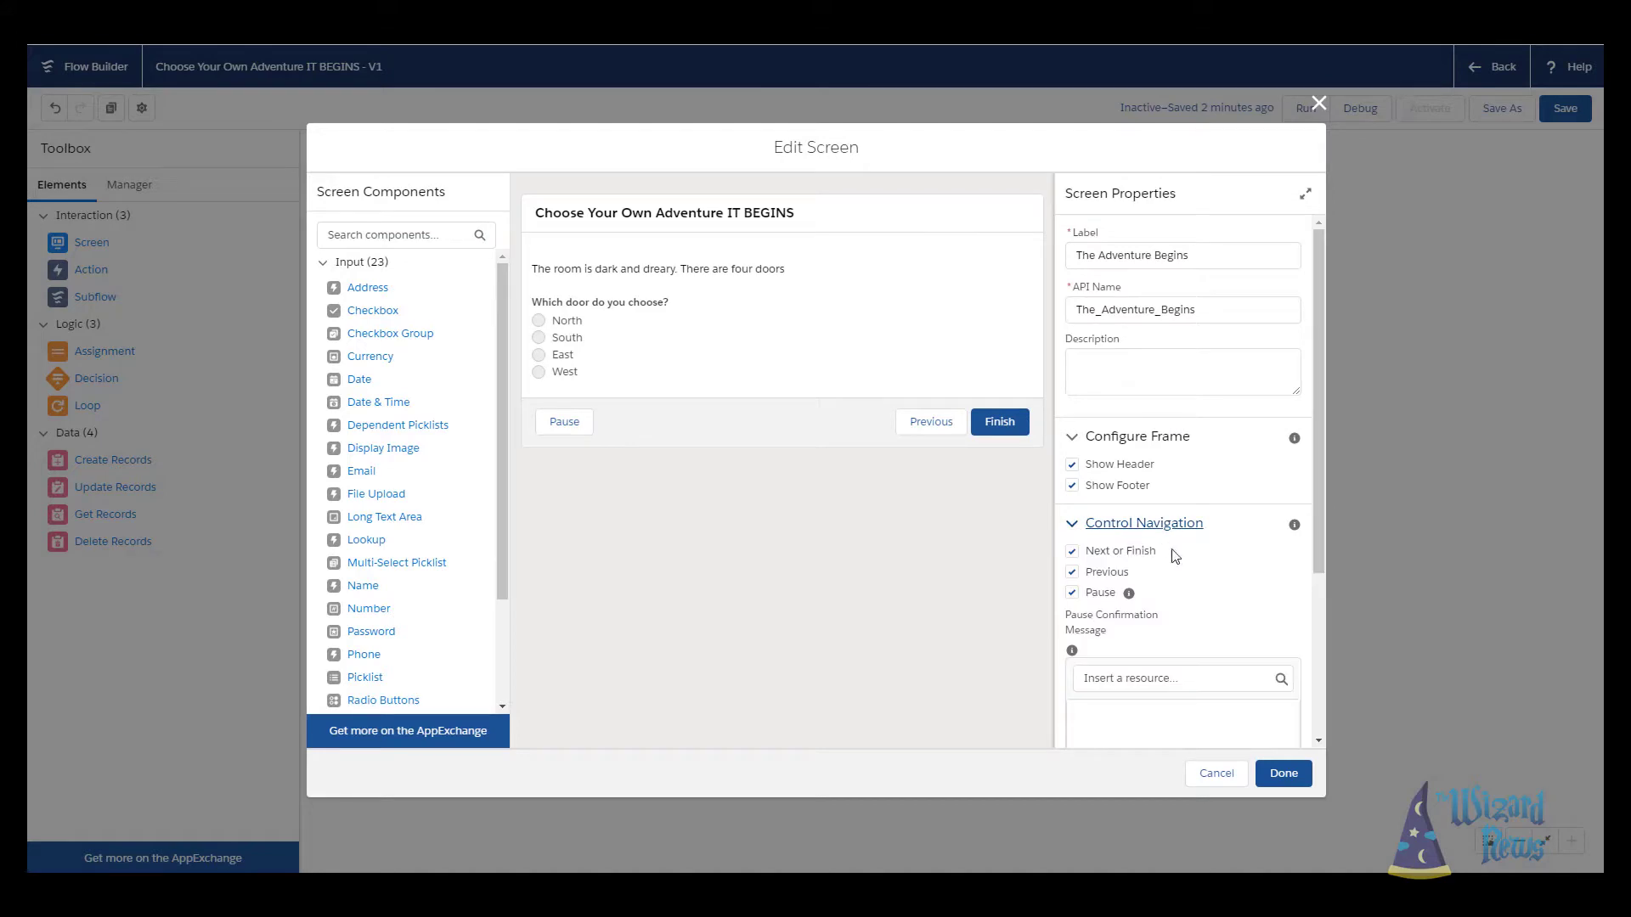
pyautogui.click(1108, 573)
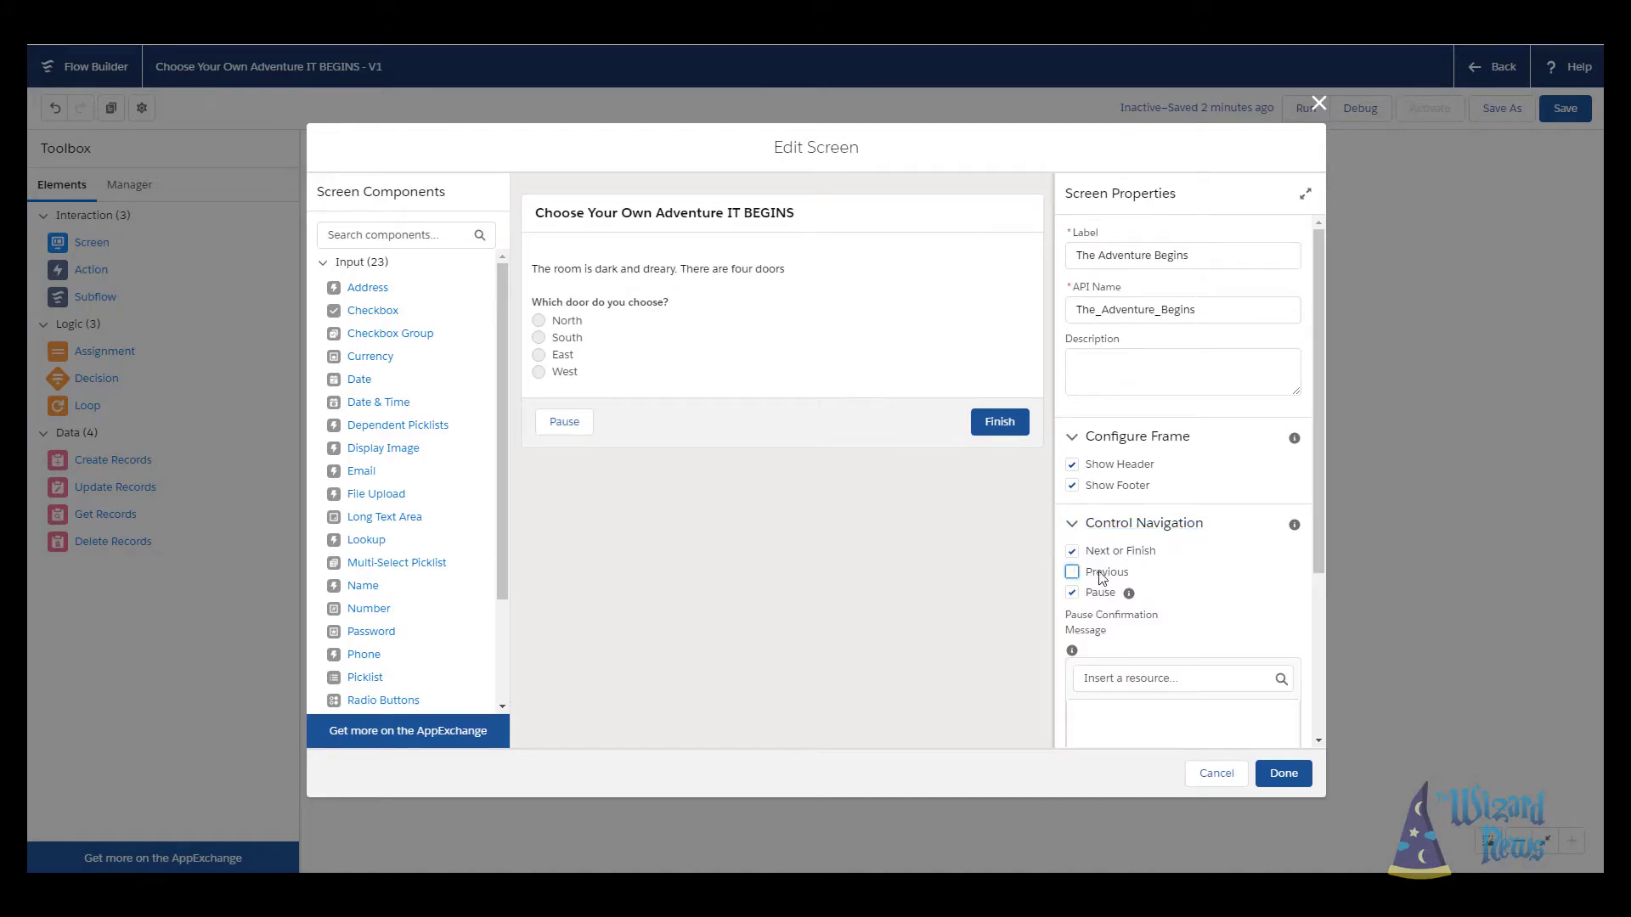
pyautogui.click(1283, 773)
# - Disable the Previous navigation option on the EastPath1 screen and apply the change
pyautogui.doubleClick(885, 216)
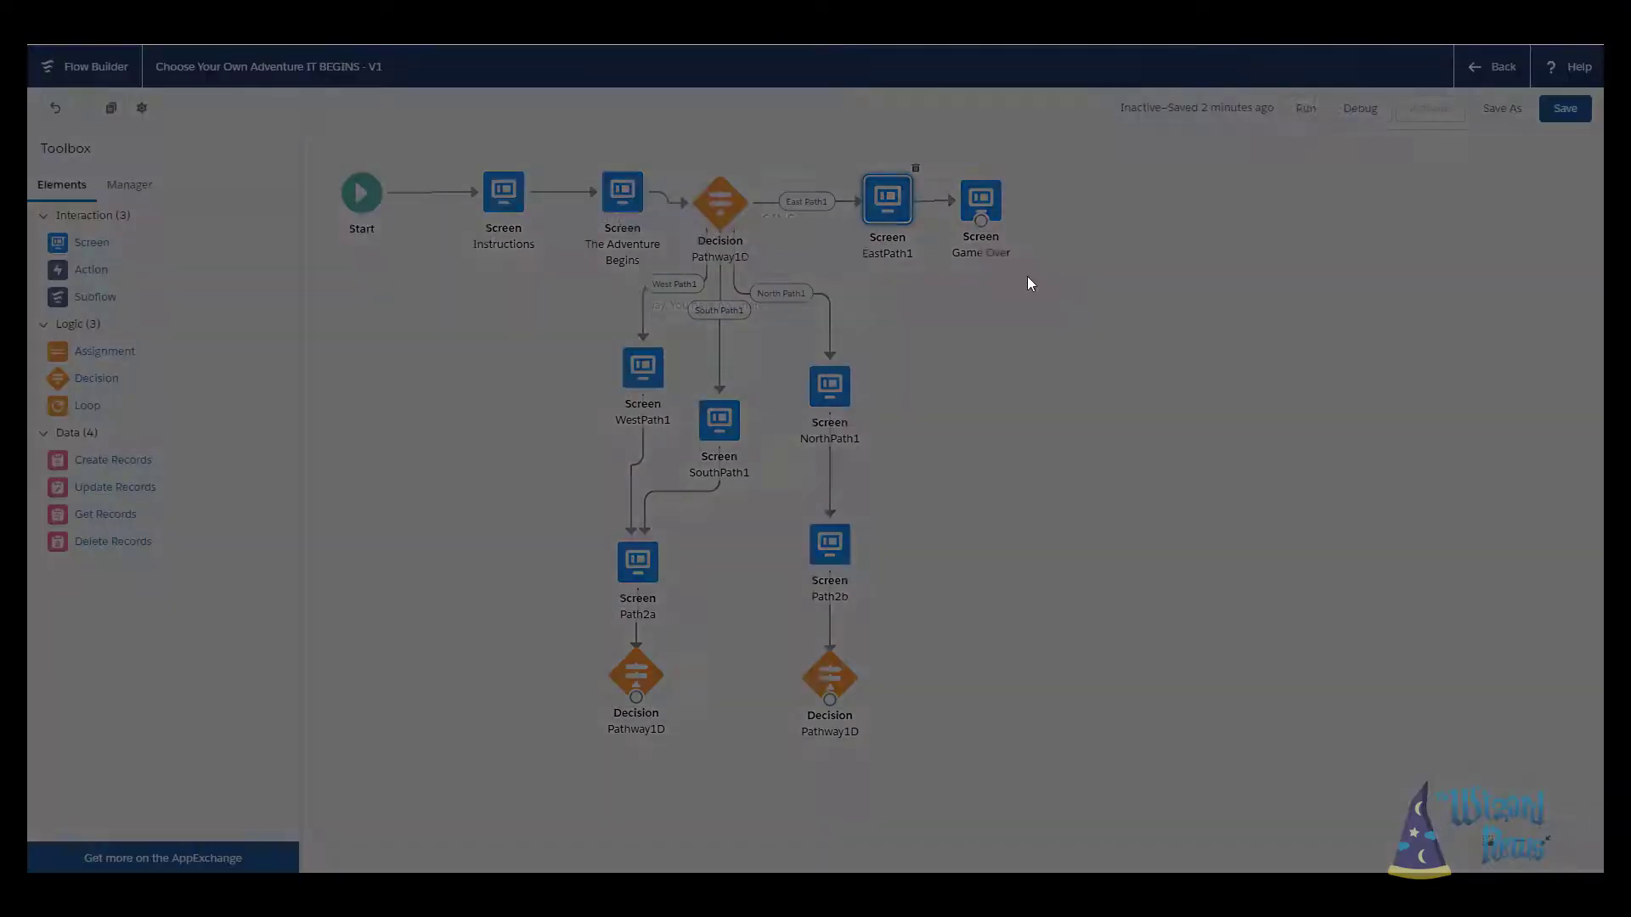
pyautogui.click(1108, 523)
pyautogui.click(1072, 572)
pyautogui.click(1283, 773)
# - Disable the Previous navigation option on the Game Over screen and apply the change
pyautogui.click(993, 209)
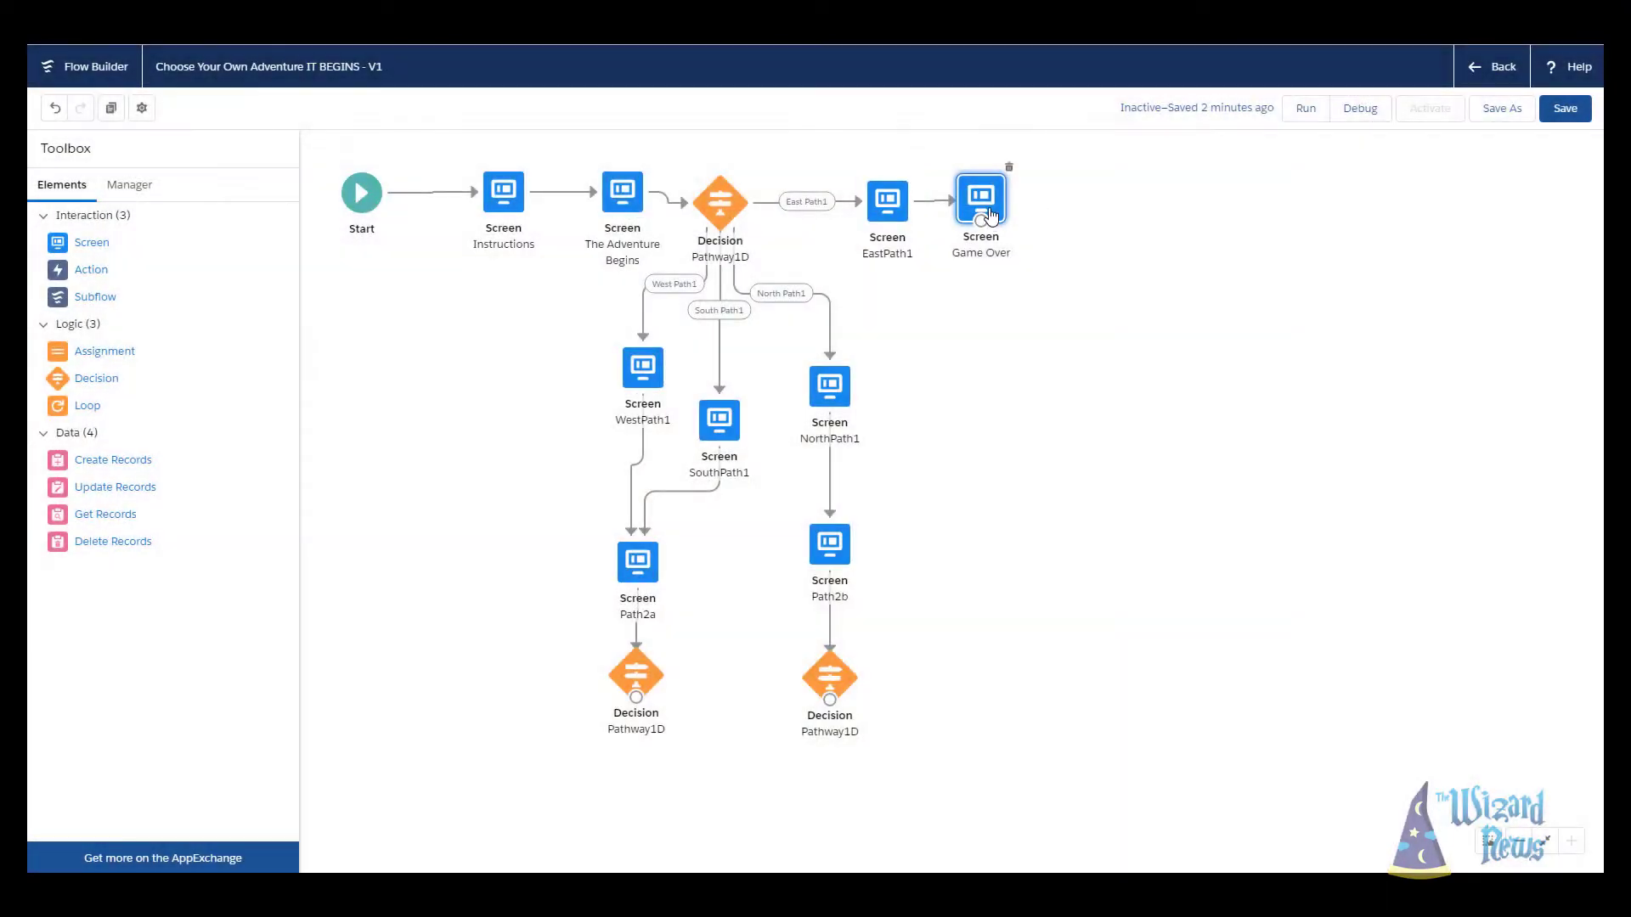
pyautogui.doubleClick(992, 208)
pyautogui.click(1098, 524)
pyautogui.click(1072, 572)
pyautogui.click(1283, 773)
# - Disable the Previous navigation option on the WestPath1 screen and apply the change
pyautogui.doubleClick(650, 382)
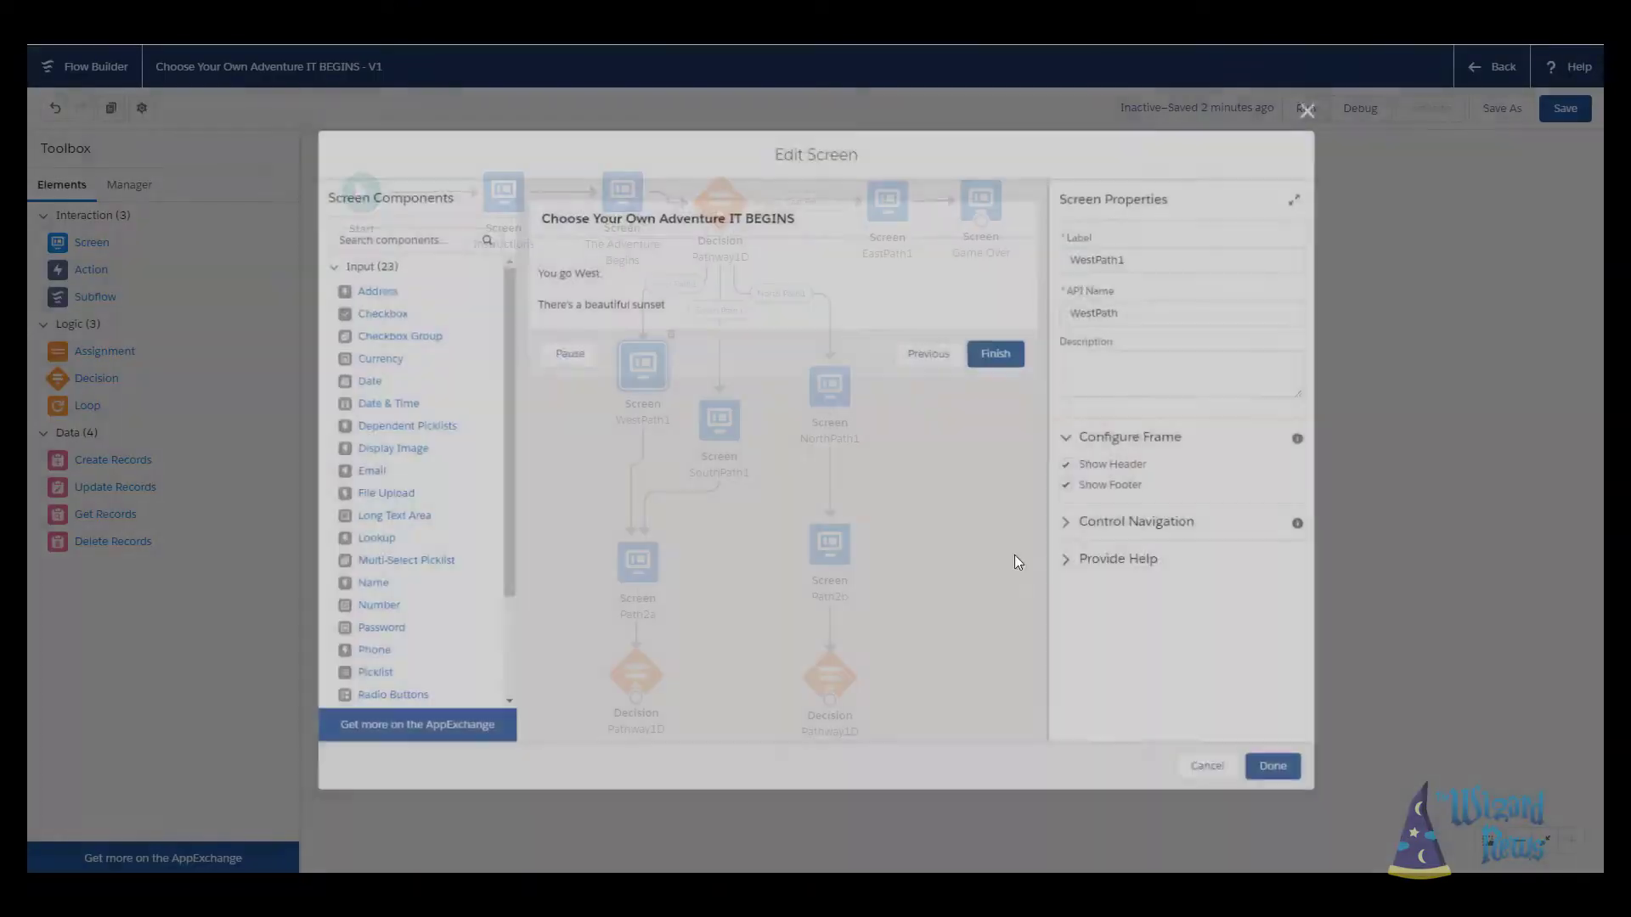
pyautogui.click(1102, 527)
pyautogui.click(1108, 573)
pyautogui.click(1283, 773)
# - Disable the Previous navigation option on the SouthPath1 screen and apply the change
pyautogui.click(722, 421)
pyautogui.doubleClick(722, 421)
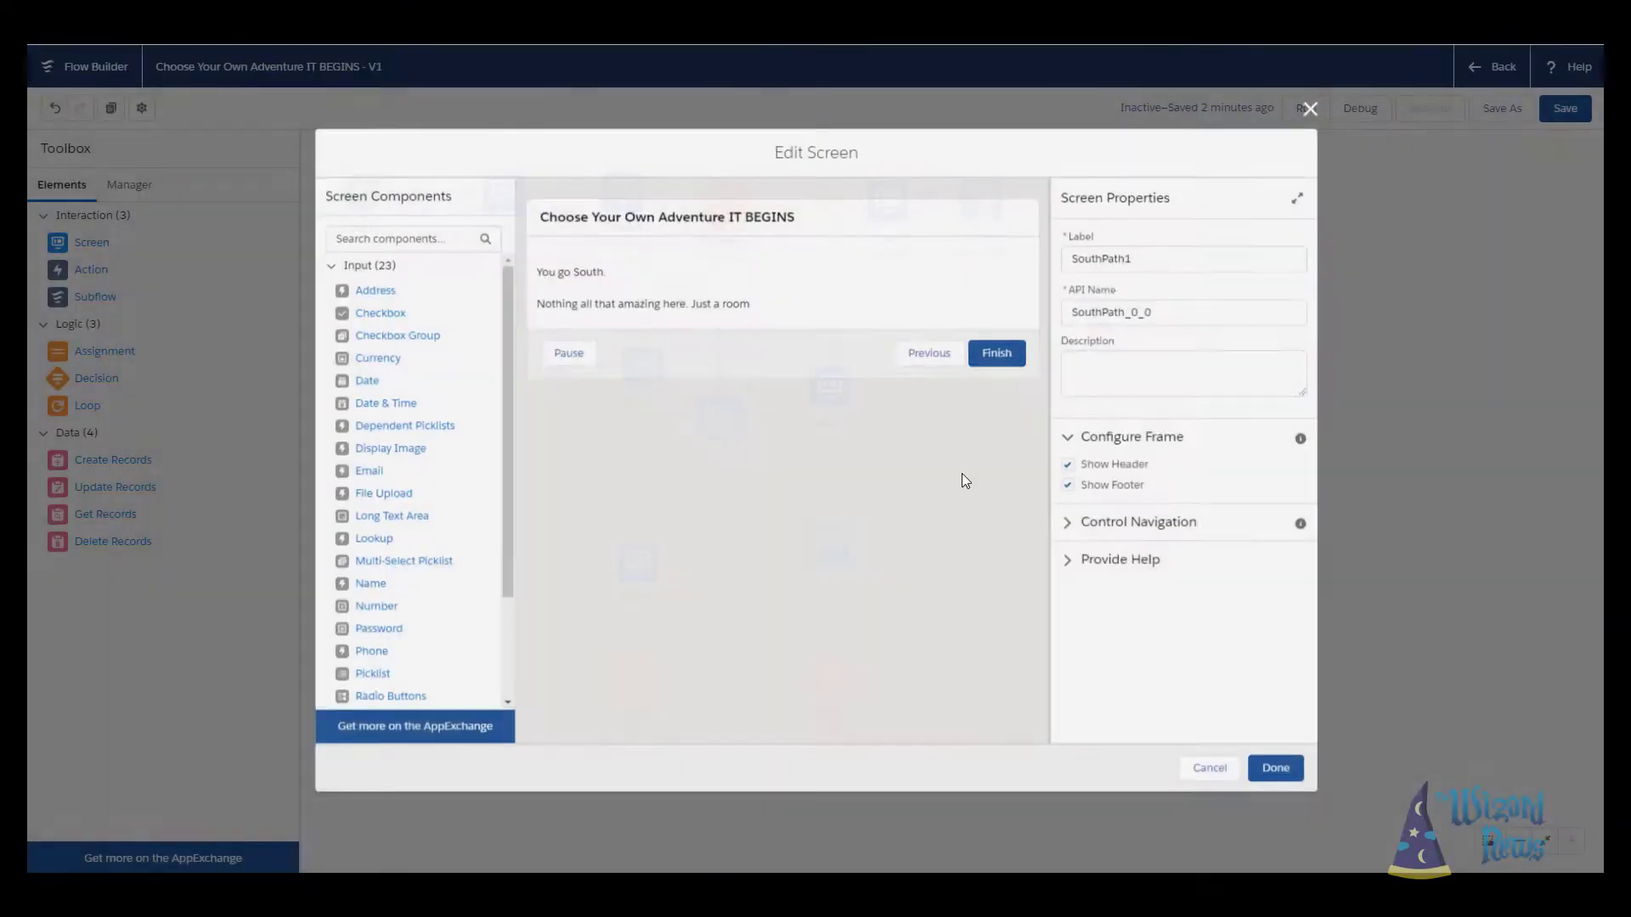
pyautogui.click(1103, 524)
pyautogui.click(1104, 573)
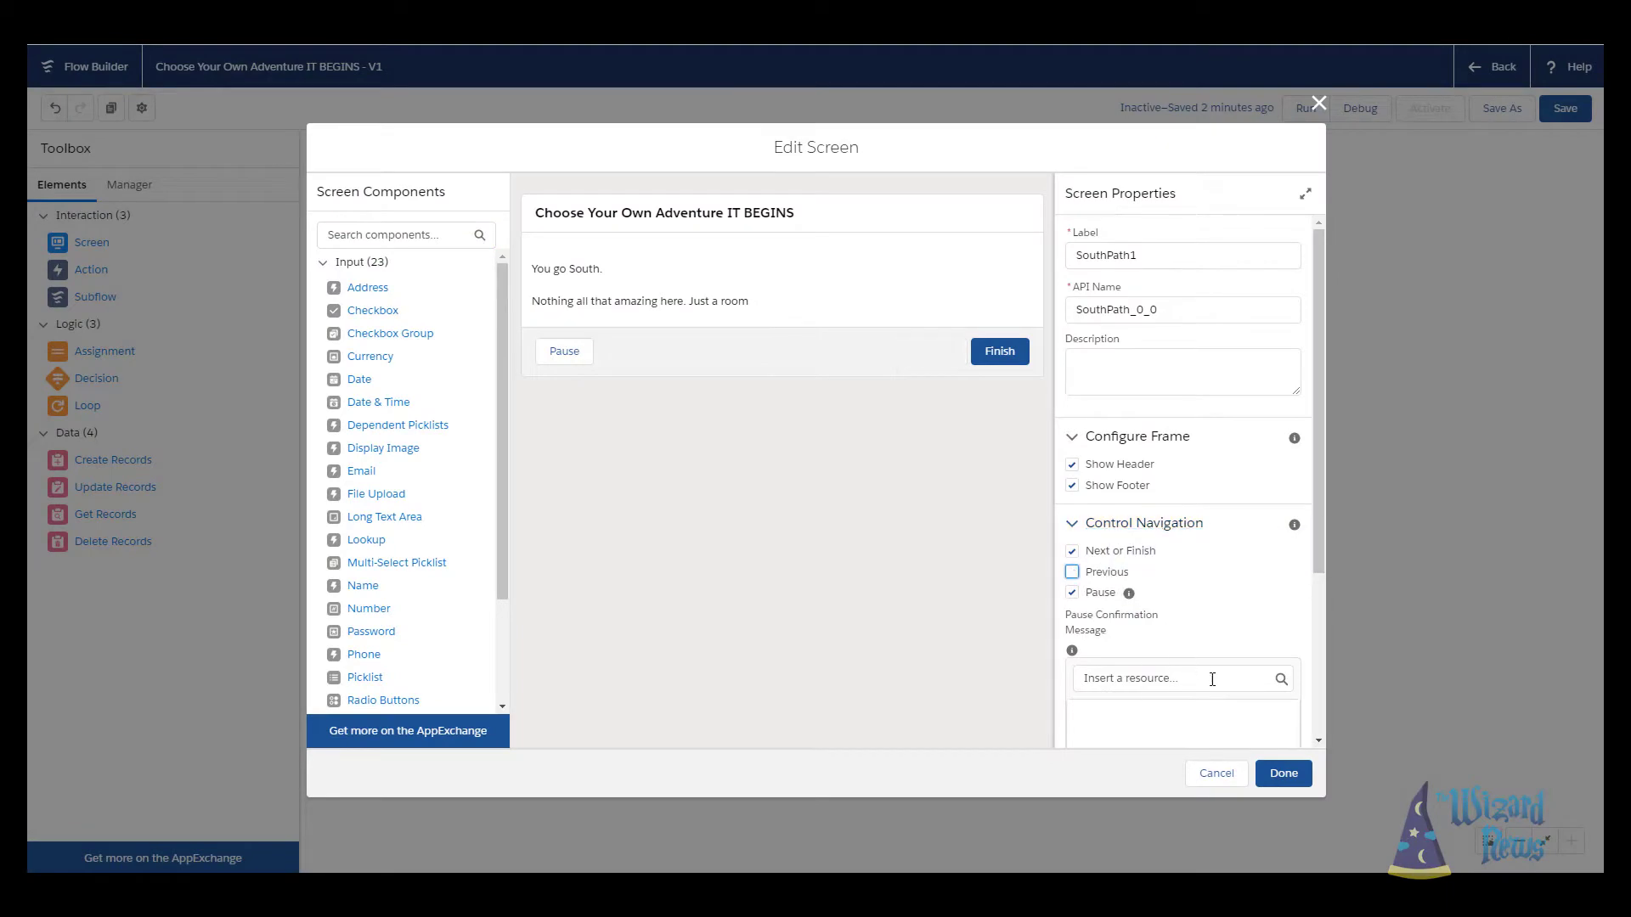
pyautogui.click(1284, 773)
# - Disable the Previous navigation option on the NorthPath1 screen and apply the change
pyautogui.doubleClick(824, 395)
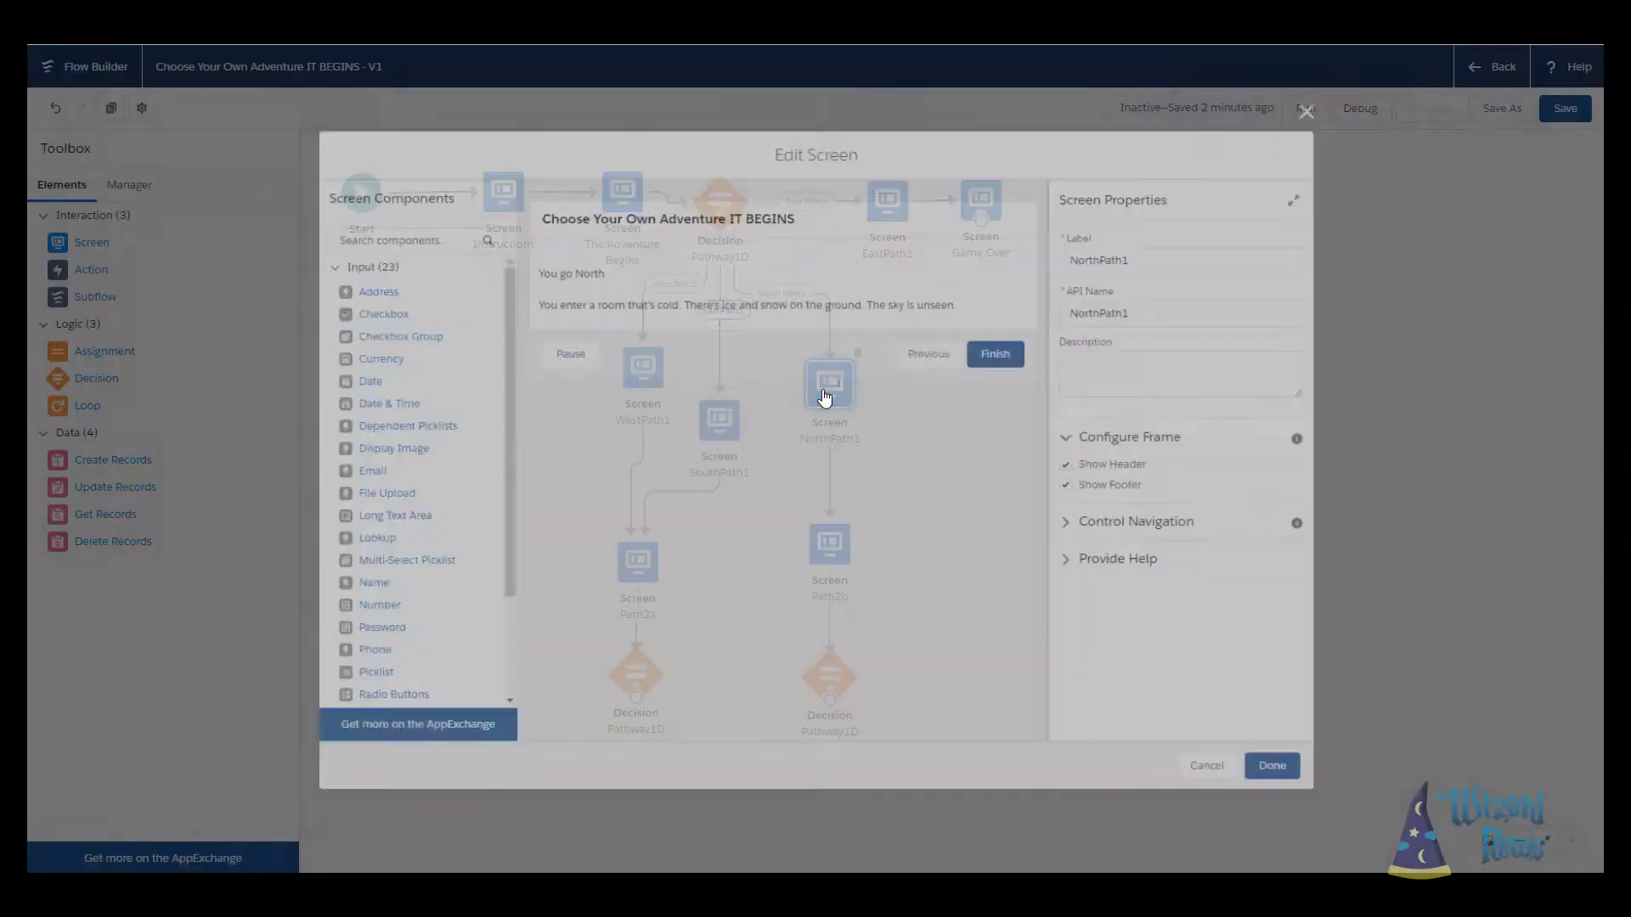
pyautogui.click(1095, 523)
pyautogui.click(1104, 571)
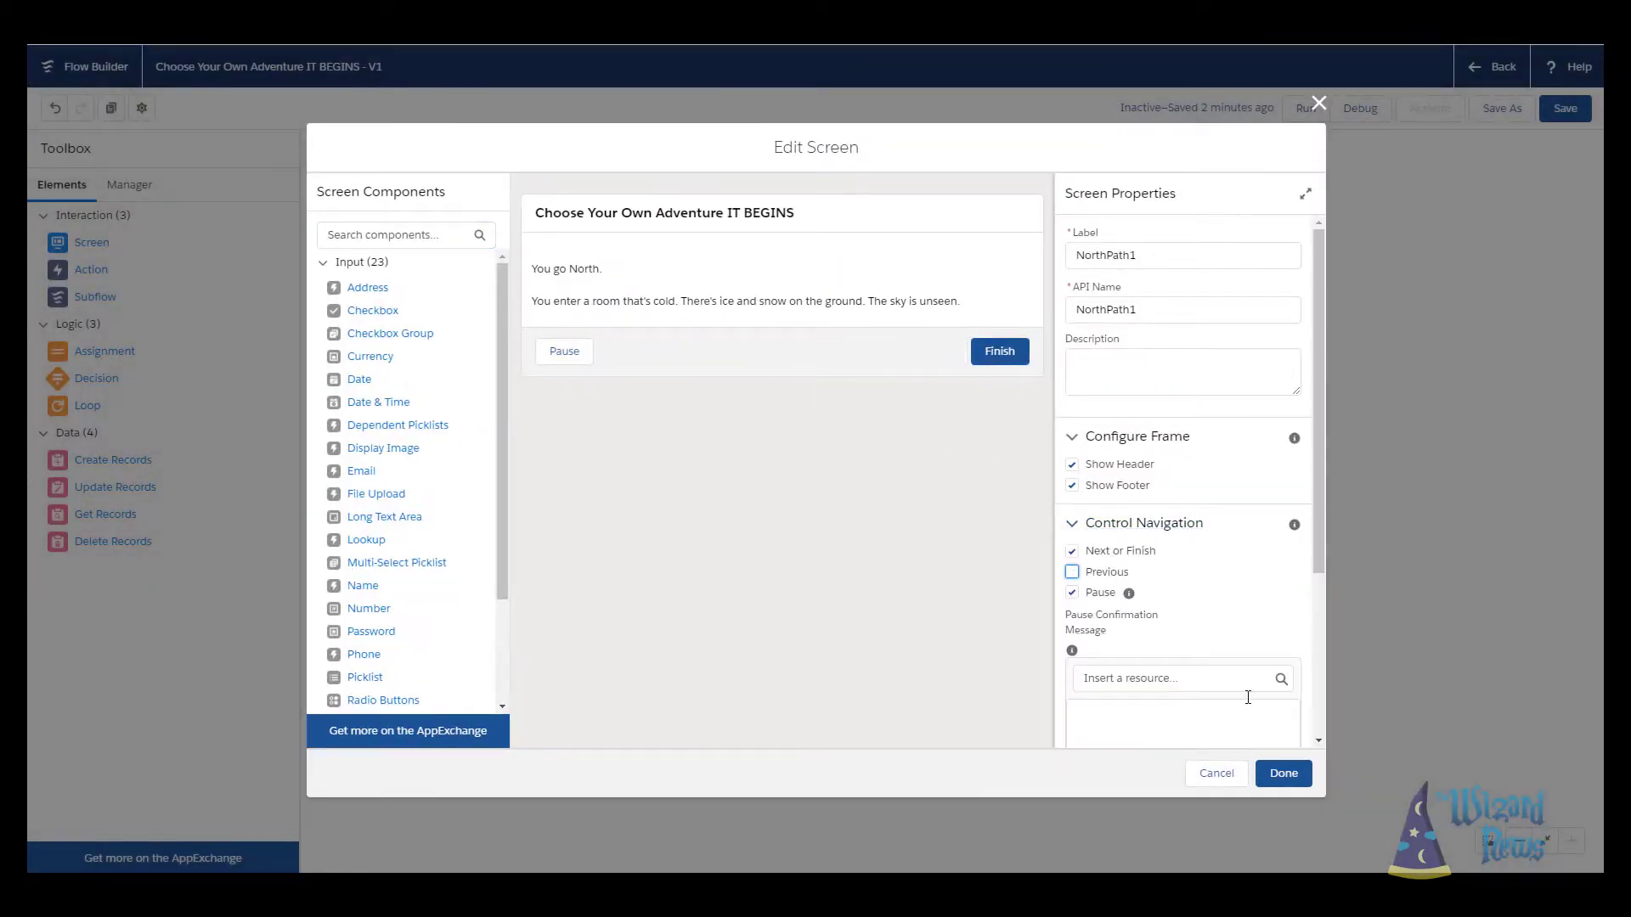
pyautogui.click(1283, 773)
# - Disable the Previous navigation option on the Path2a screen and apply the change
pyautogui.click(651, 566)
pyautogui.doubleClick(652, 567)
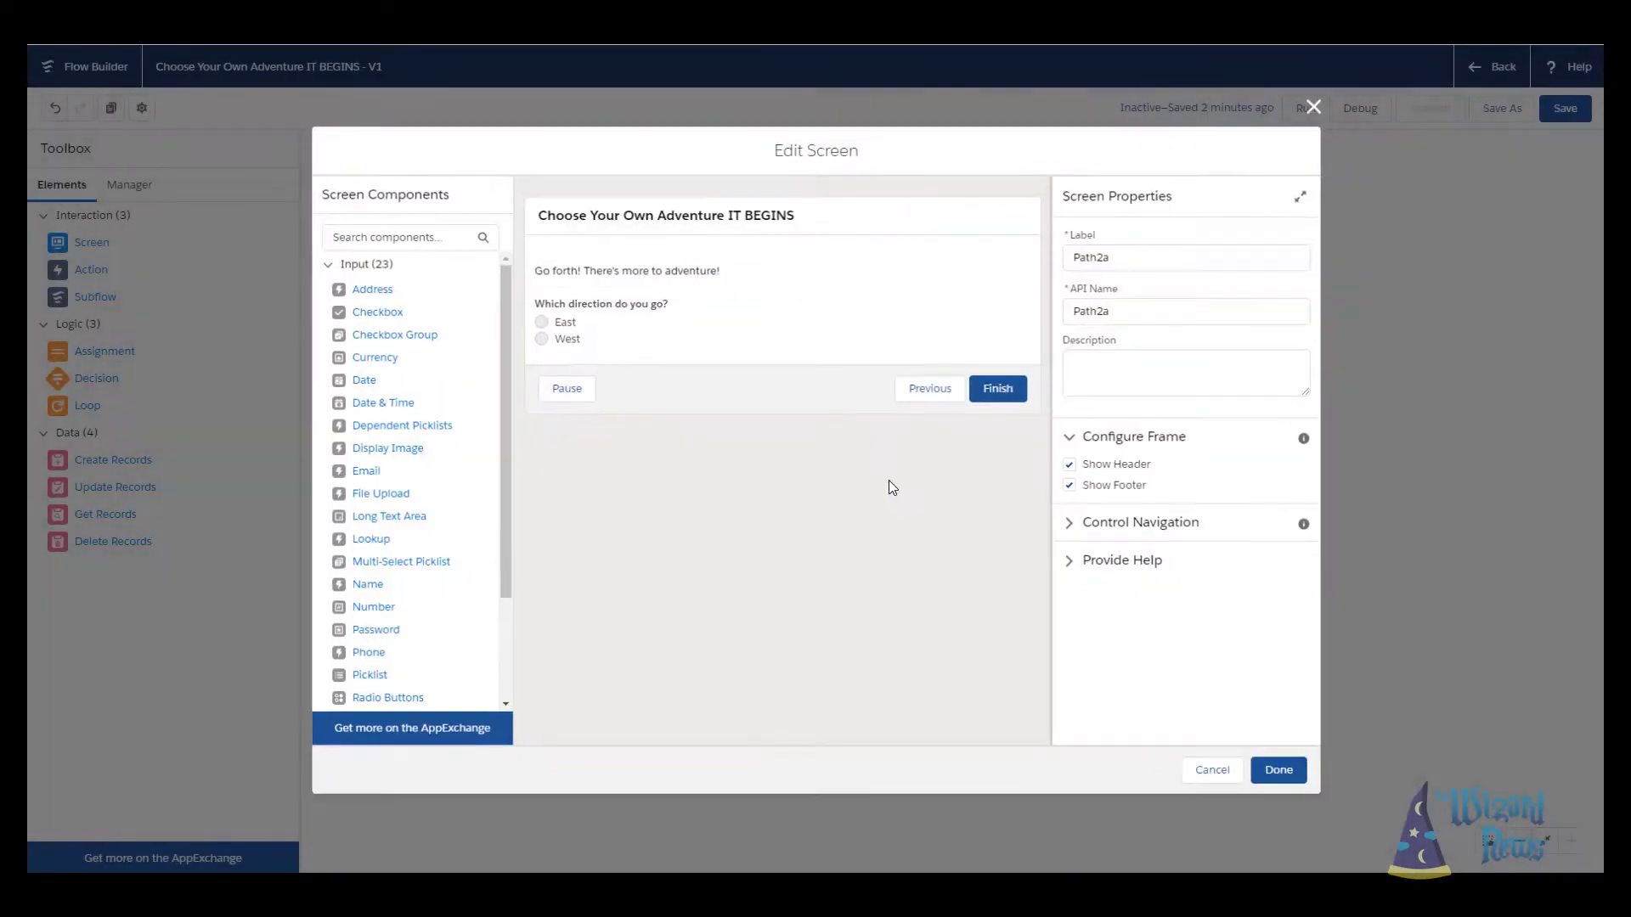
pyautogui.click(1113, 523)
pyautogui.click(1104, 571)
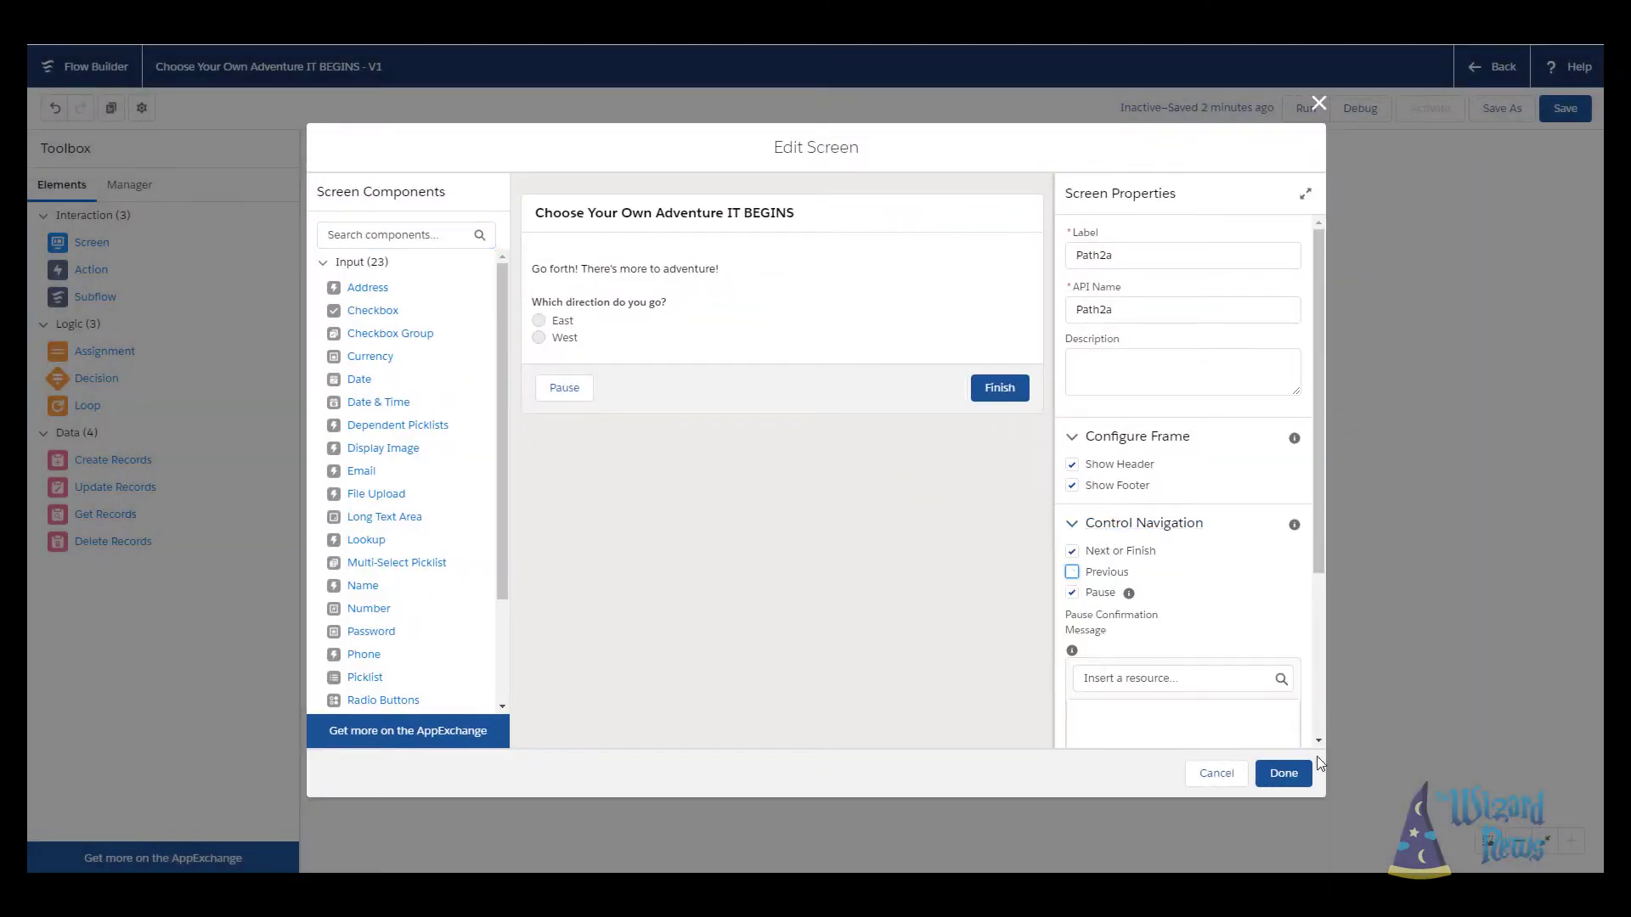
pyautogui.click(1284, 773)
# - Disable the Previous navigation option on the Path2b screen and save the flow
pyautogui.click(837, 538)
pyautogui.doubleClick(838, 539)
pyautogui.click(1112, 524)
pyautogui.click(1104, 572)
pyautogui.click(1282, 769)
pyautogui.hotkey('ctrl', 's')
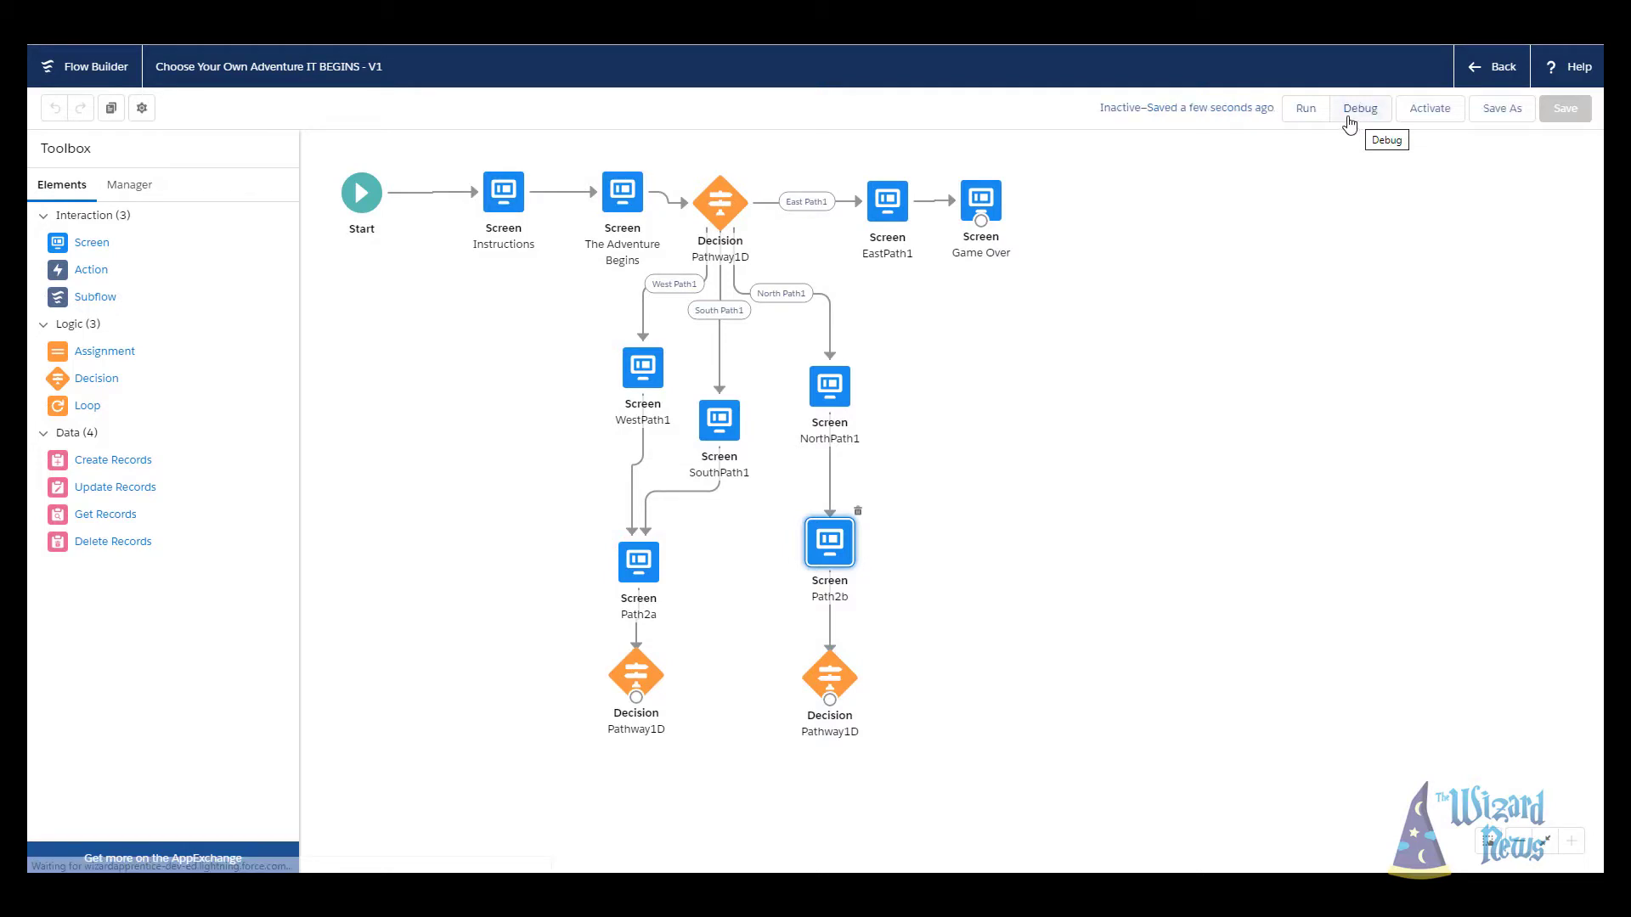
# - Debug the saved flow through the East door to the finish of the game-over screen, and close the debug run
pyautogui.click(1359, 109)
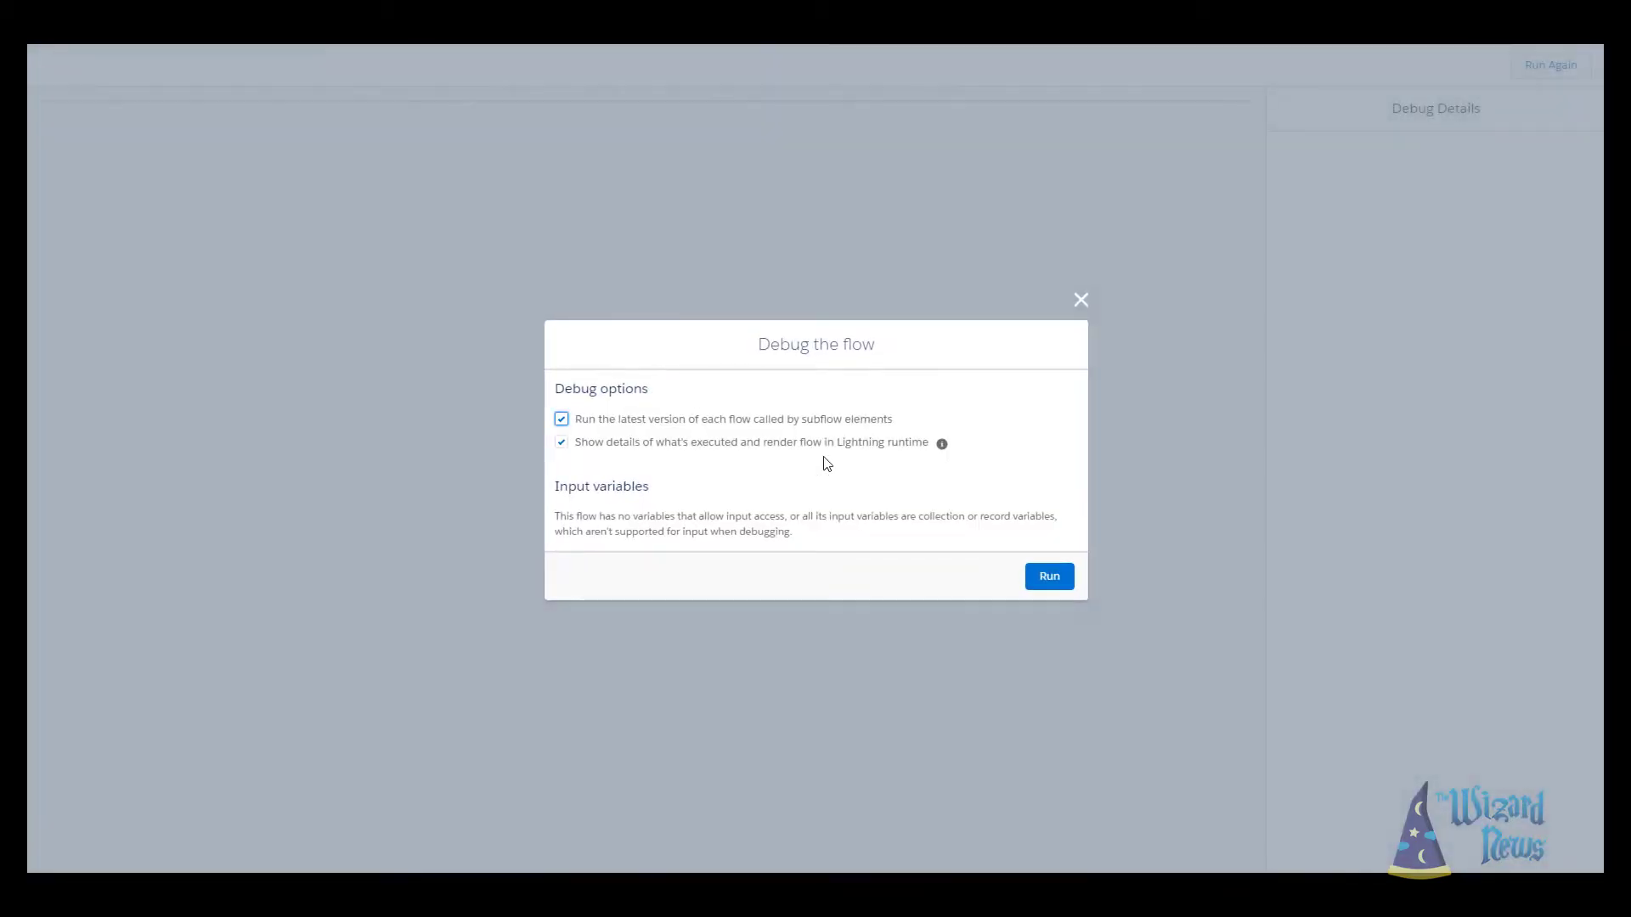
pyautogui.click(1051, 574)
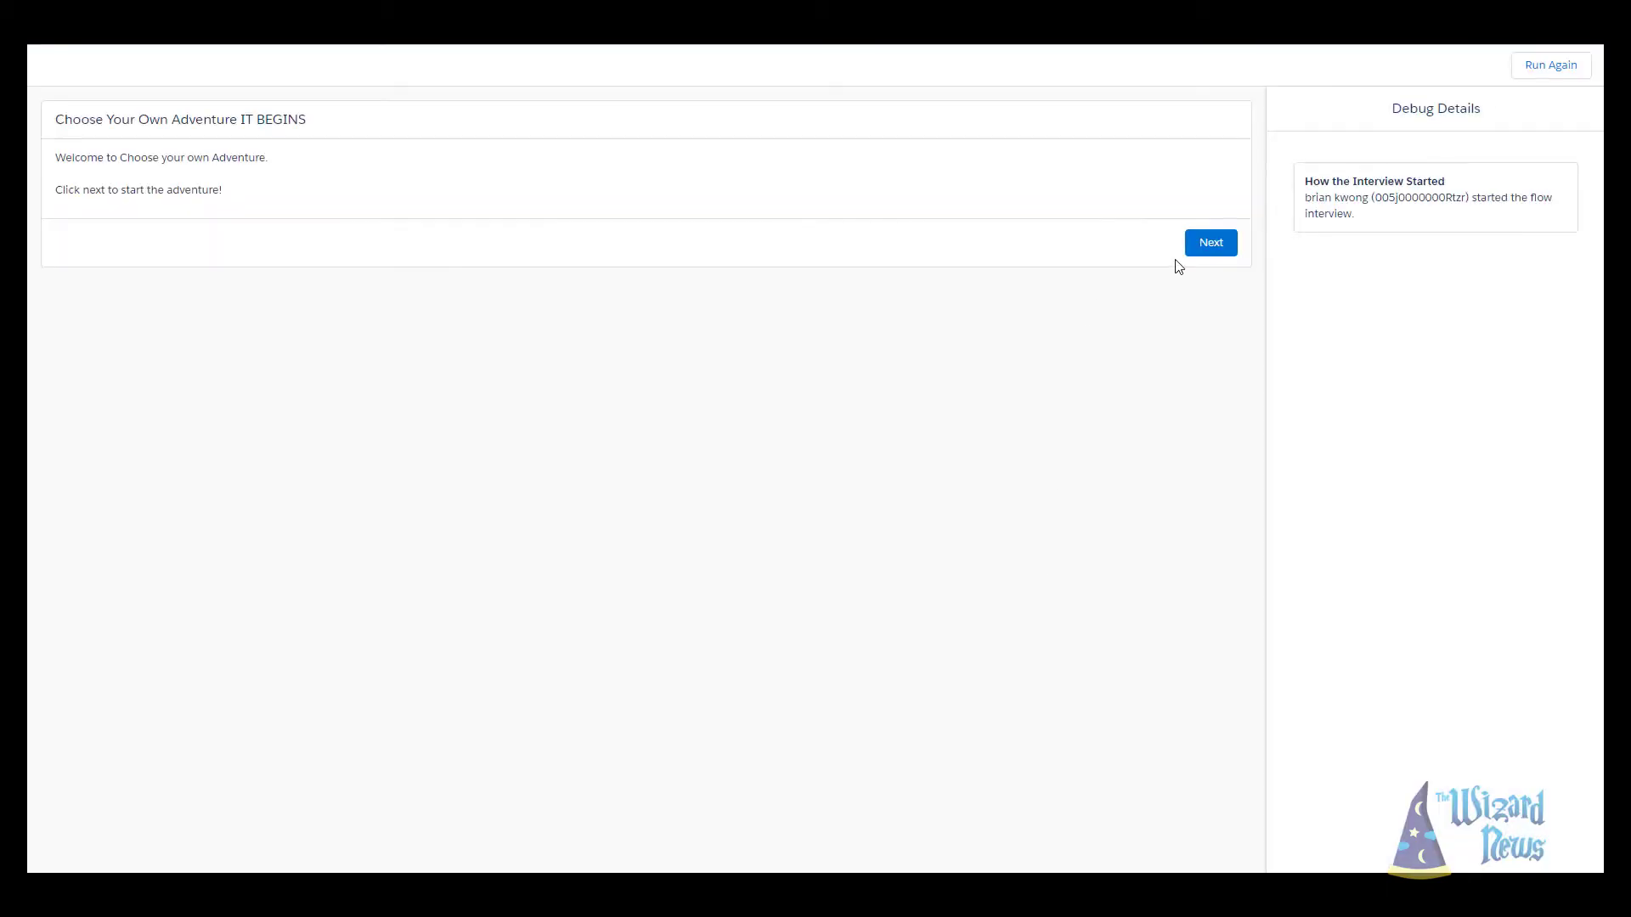
pyautogui.click(1227, 250)
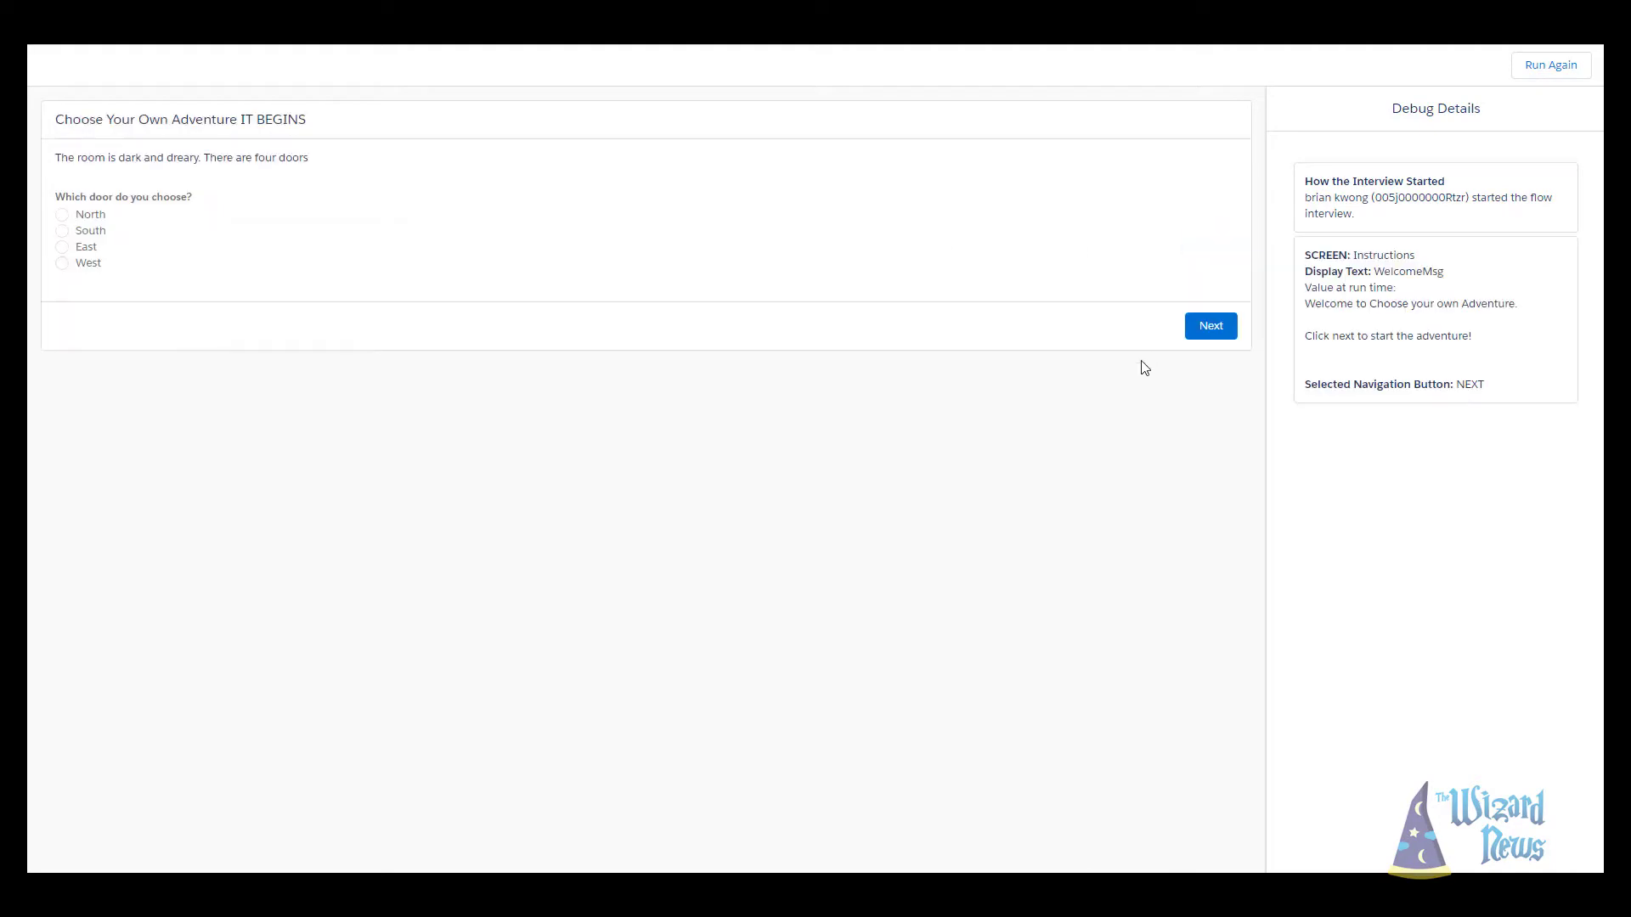
pyautogui.click(93, 248)
pyautogui.click(1208, 330)
pyautogui.click(1209, 246)
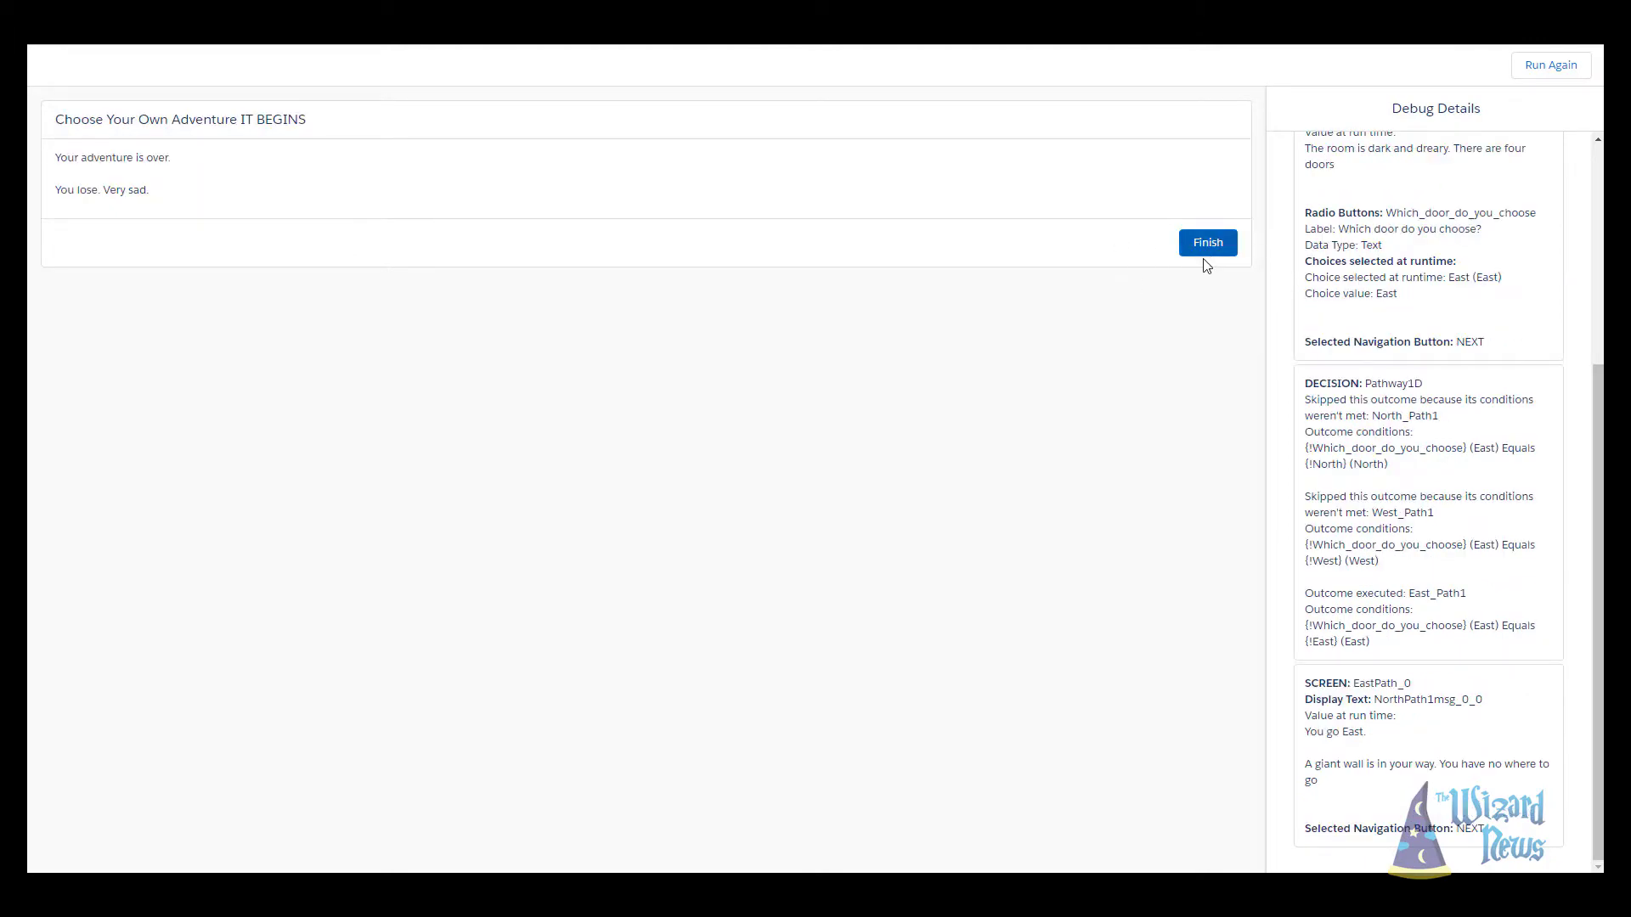
pyautogui.click(1211, 246)
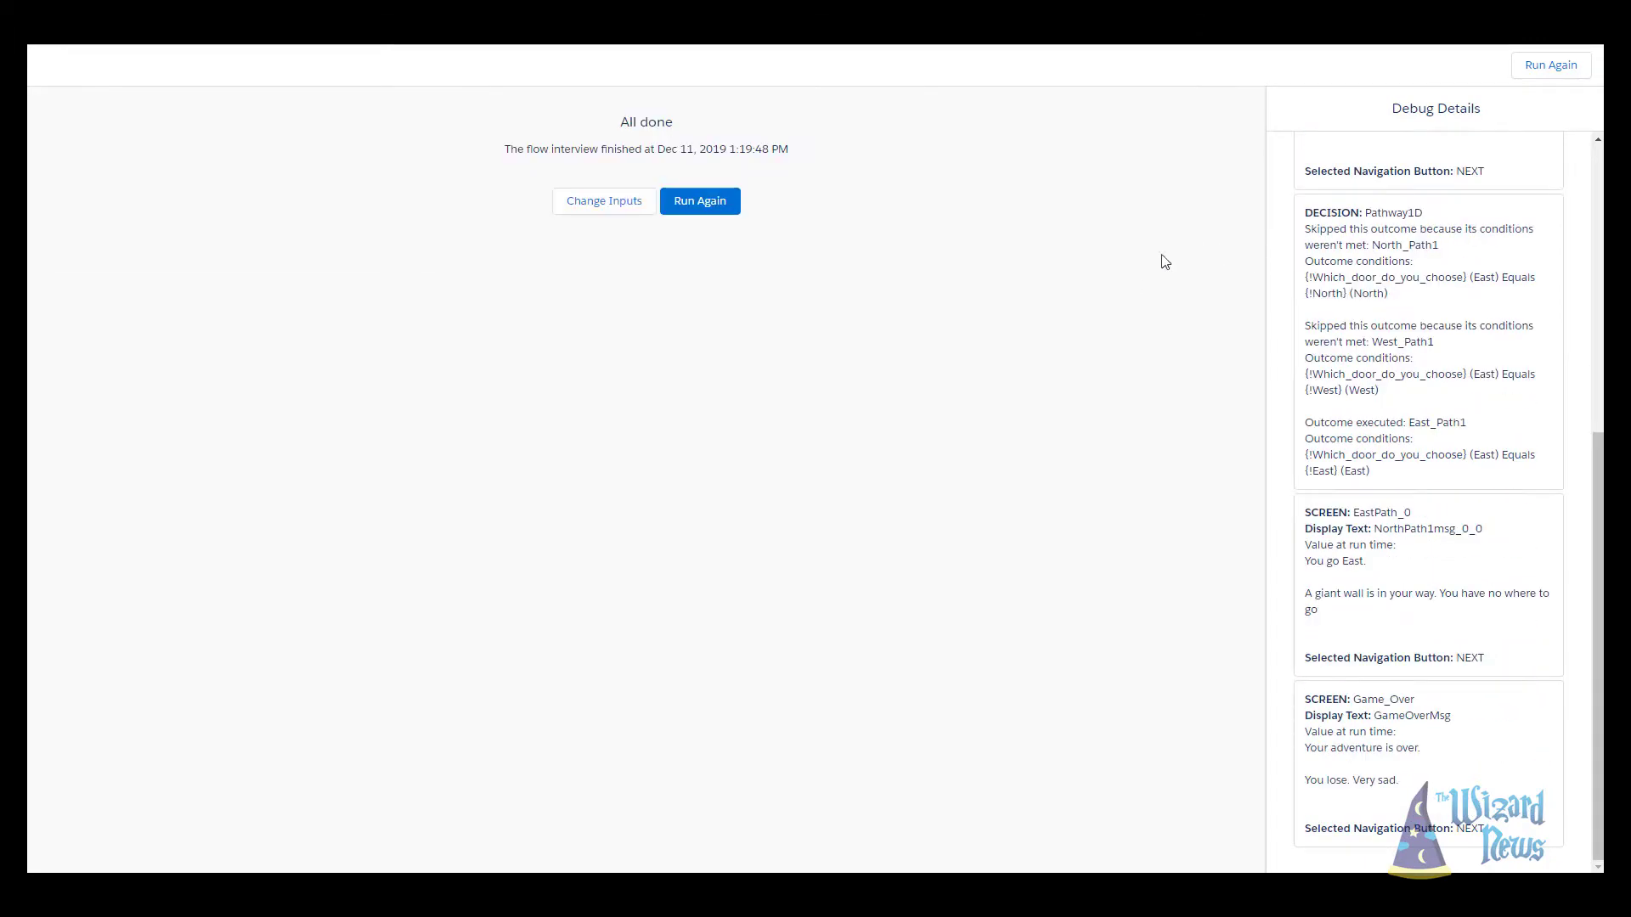
pyautogui.hotkey('ctrl', 'w')
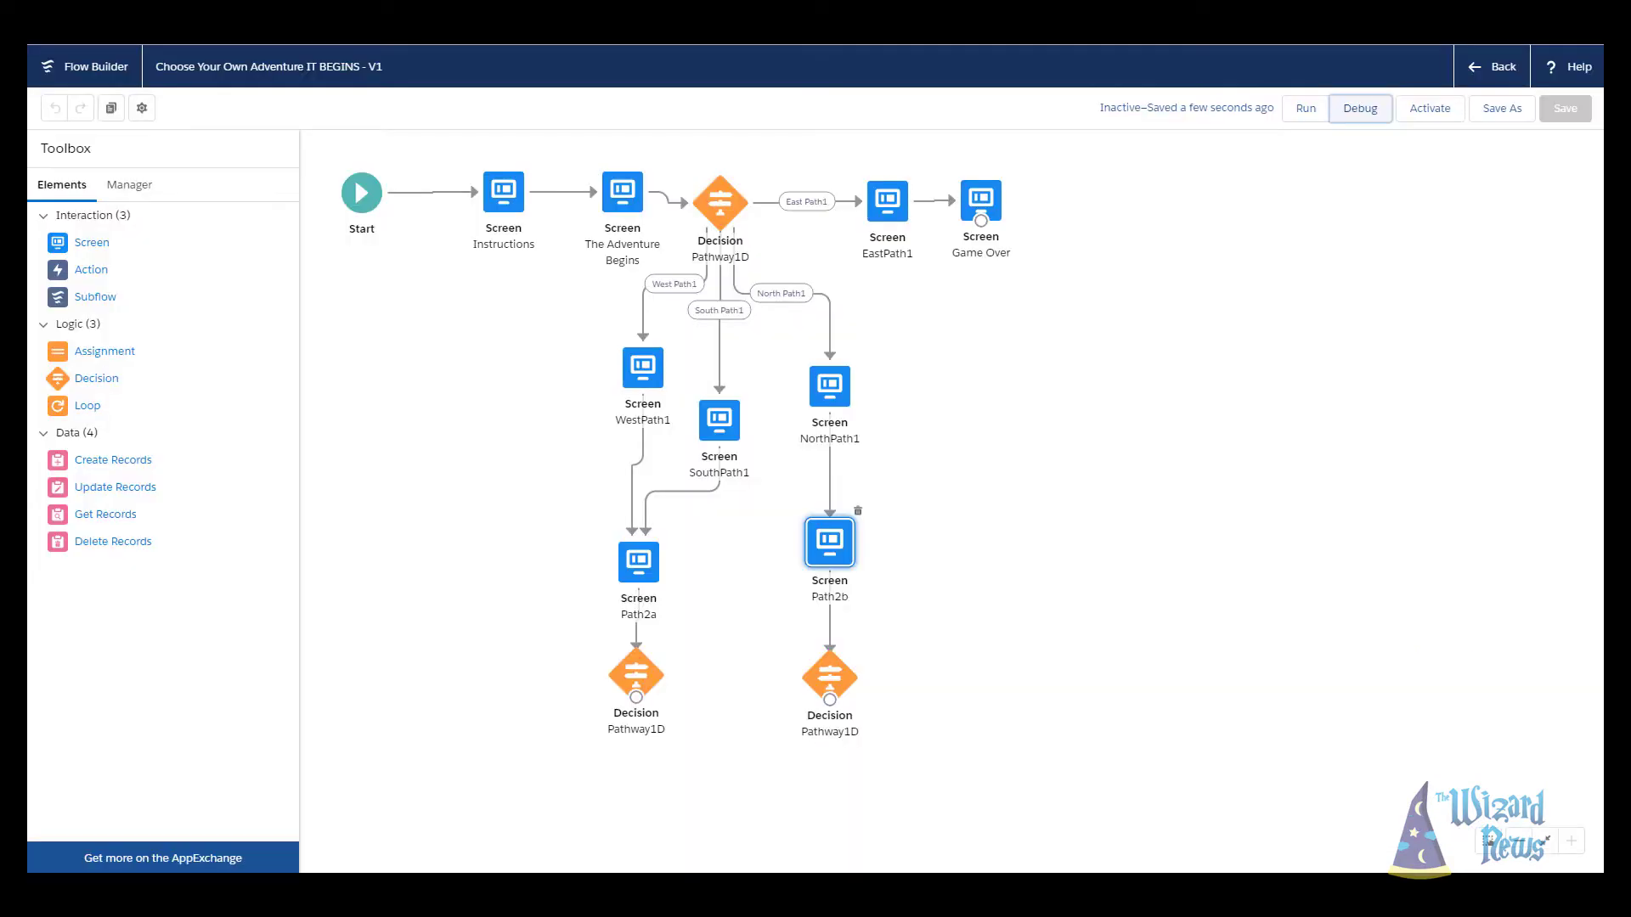